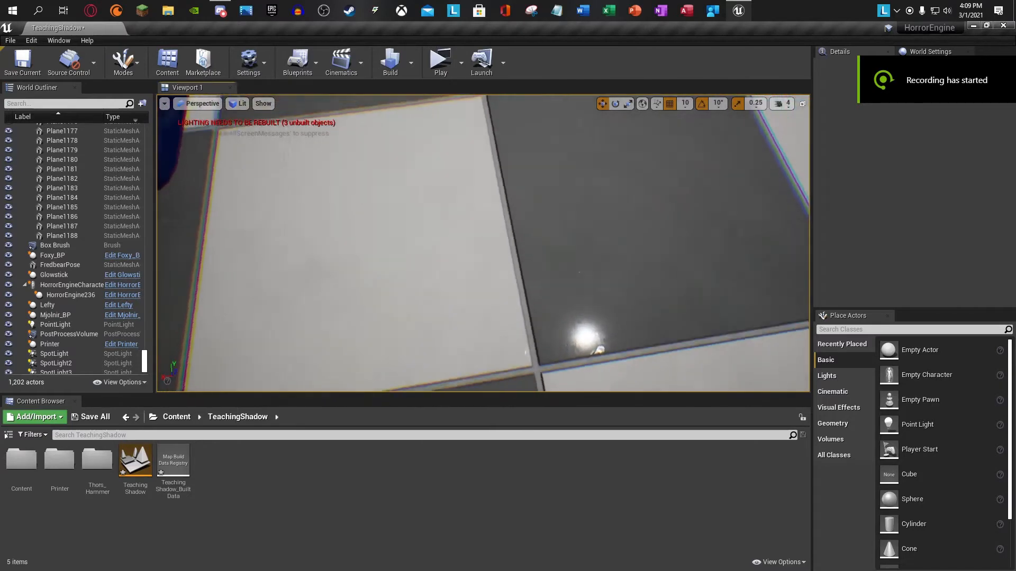
{"action": "left_click", "coordinate": [224, 10]}
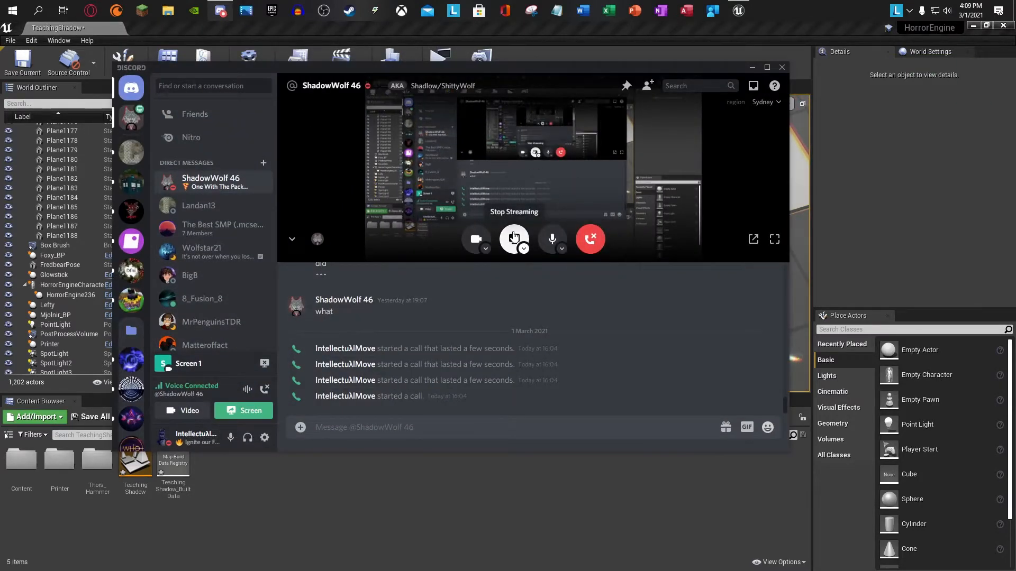
{"action": "left_click", "coordinate": [752, 67]}
{"action": "key", "text": "s"}
{"action": "right_click_drag", "start_coordinate": [610, 174], "coordinate": [793, 330]}
{"action": "key", "text": "w"}
{"action": "key", "text": "s"}
{"action": "key", "text": "s"}
{"action": "scroll", "coordinate": [793, 330], "scroll_direction": "up", "scroll_amount": 2}
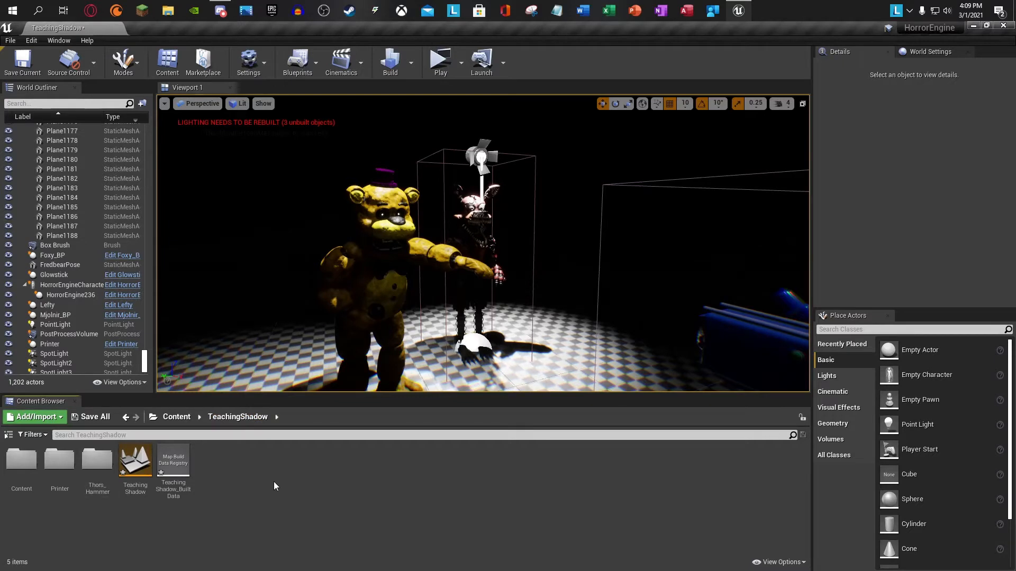
Step: Create a new folder named Menu inside the TeachingShadow content folder
{"action": "right_click", "coordinate": [266, 512]}
{"action": "left_click", "coordinate": [315, 200]}
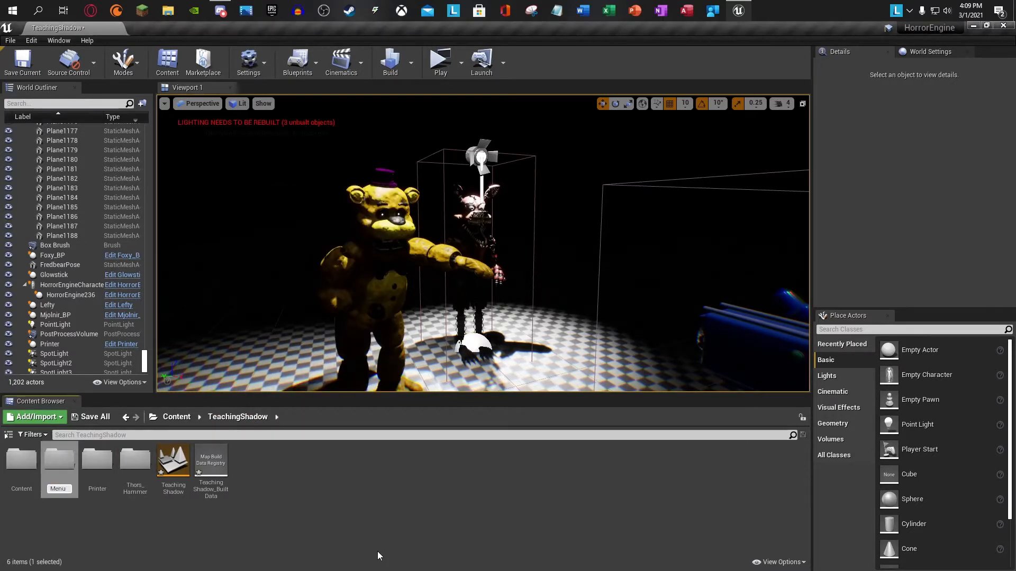
{"action": "key", "text": "Return"}
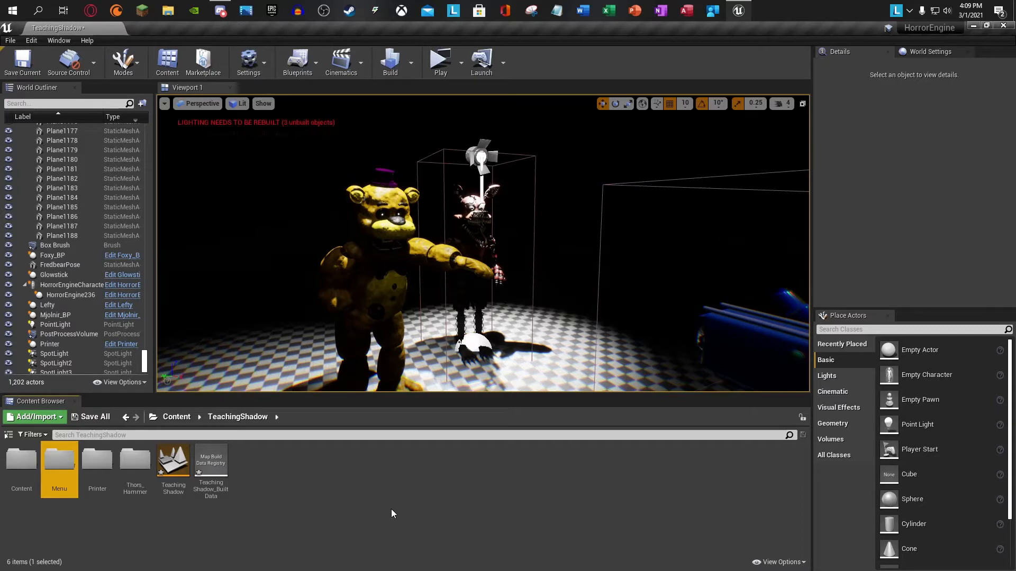
Step: Create a new level named MenuLevel_tutorial inside the Menu folder
{"action": "double_click", "coordinate": [63, 480]}
{"action": "right_click", "coordinate": [55, 472]}
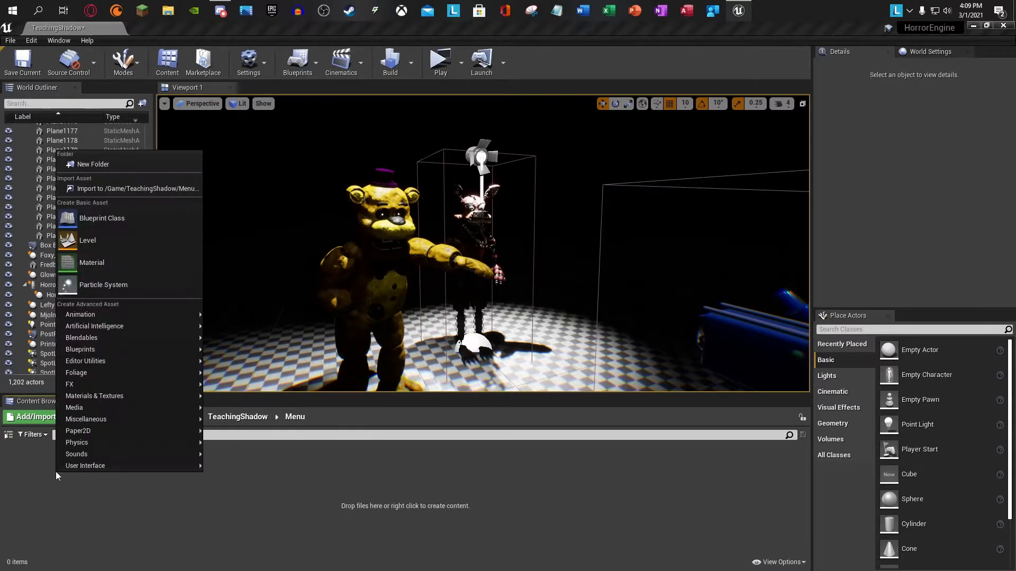
{"action": "left_click", "coordinate": [135, 249]}
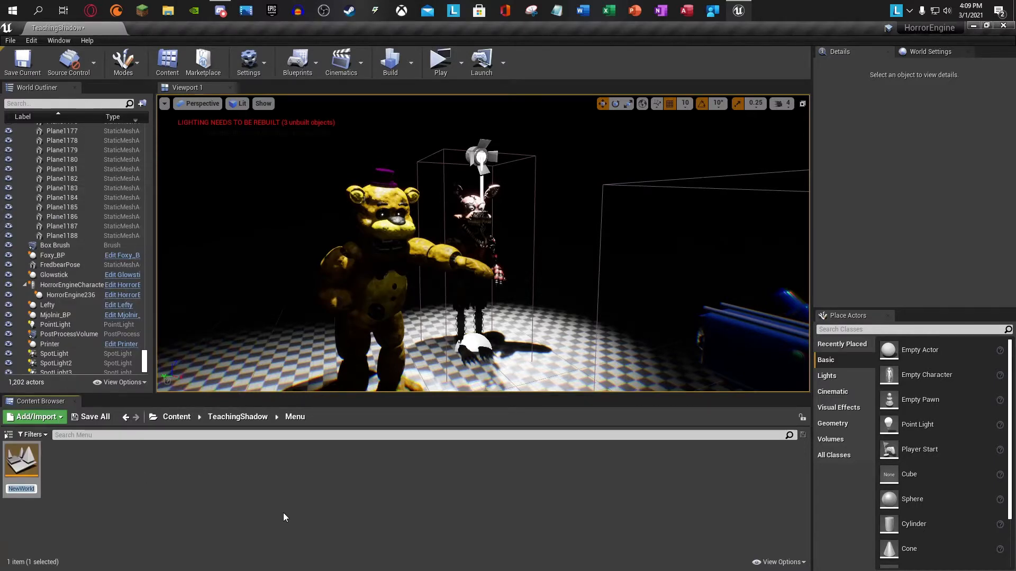
{"action": "type", "text": "MenuLevel"}
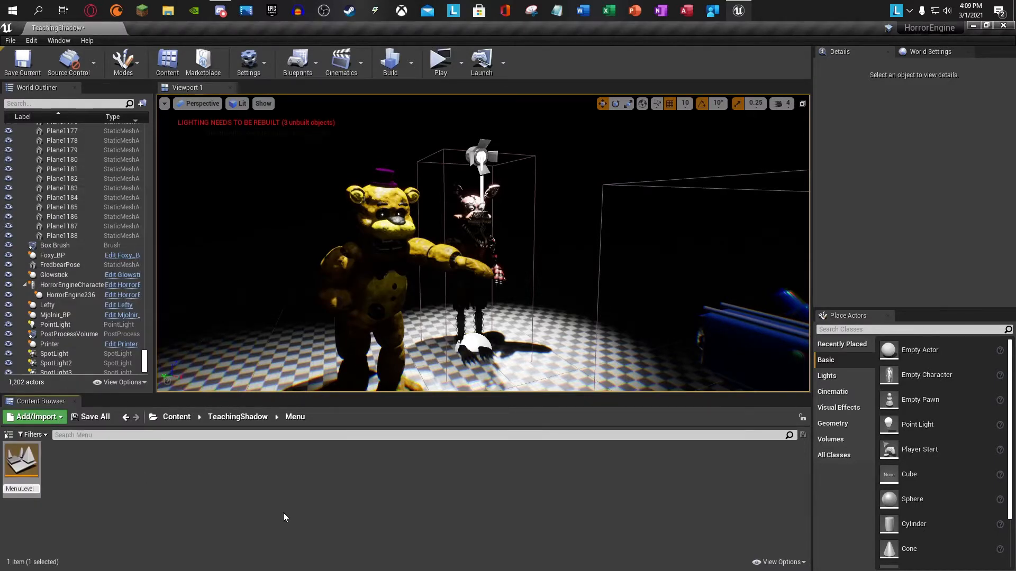
{"action": "type", "text": "_tutorial"}
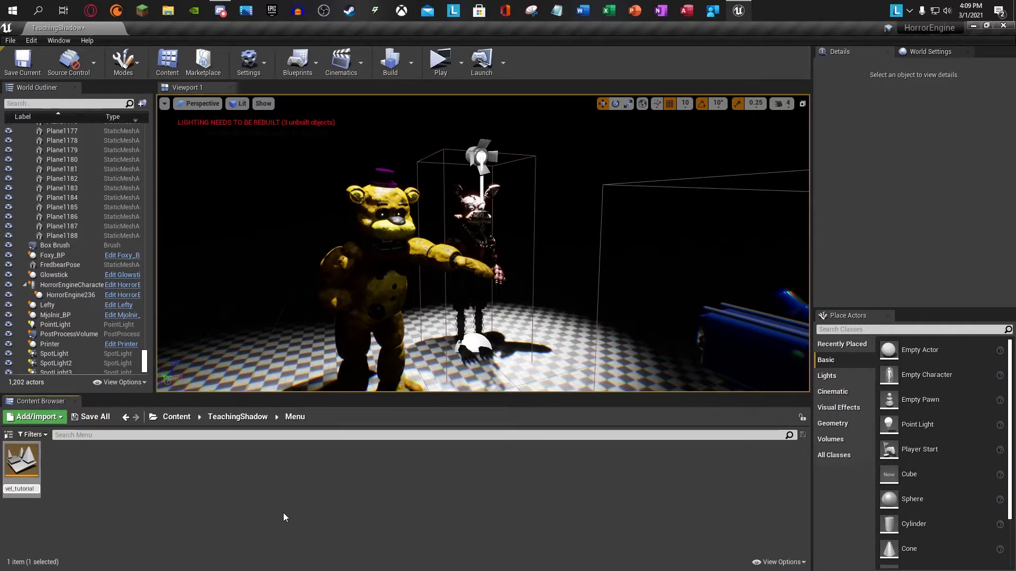
{"action": "key", "text": "Return"}
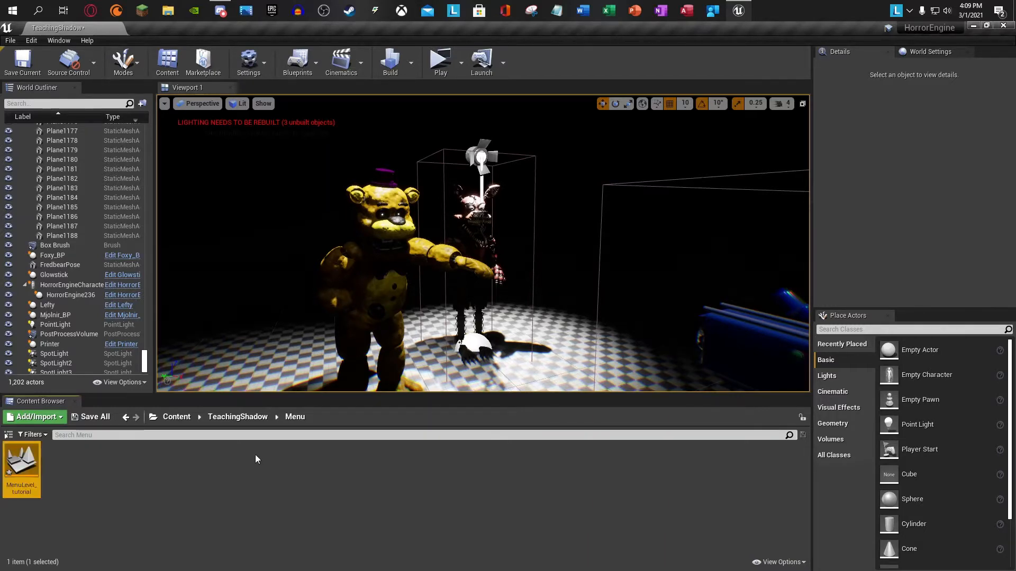
Step: Open the MenuLevel_tutorial level and switch the viewport shading to Unlit
{"action": "double_click", "coordinate": [21, 466]}
{"action": "left_click", "coordinate": [556, 400]}
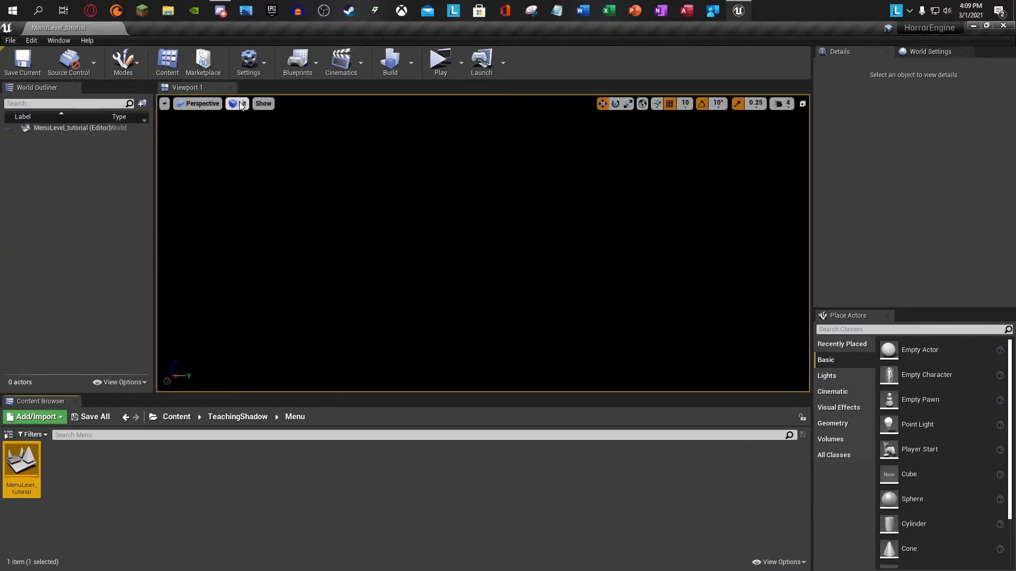
{"action": "left_click", "coordinate": [239, 103]}
{"action": "left_click", "coordinate": [249, 137]}
Step: Create a new landscape in the empty level with the HE_Grass material and the default size settings
{"action": "left_click", "coordinate": [132, 75]}
{"action": "left_click", "coordinate": [139, 109]}
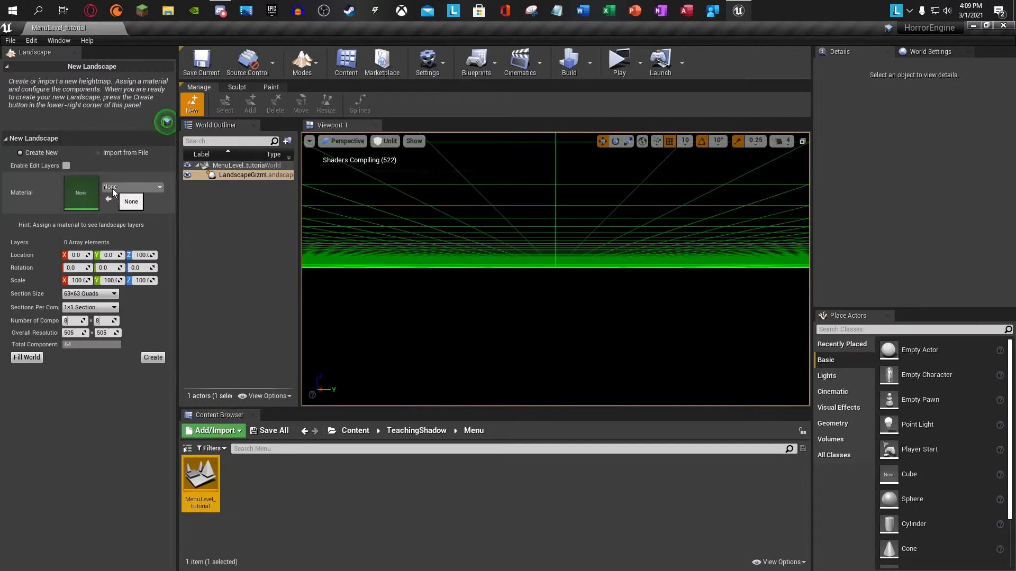
{"action": "left_click", "coordinate": [112, 189]}
{"action": "type", "text": "Grass"}
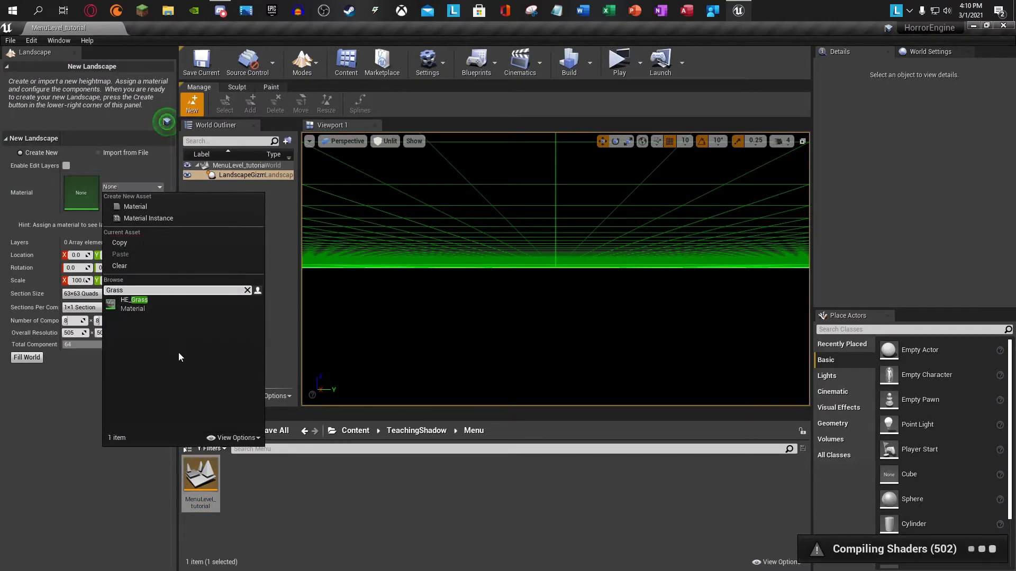
{"action": "left_click", "coordinate": [151, 310]}
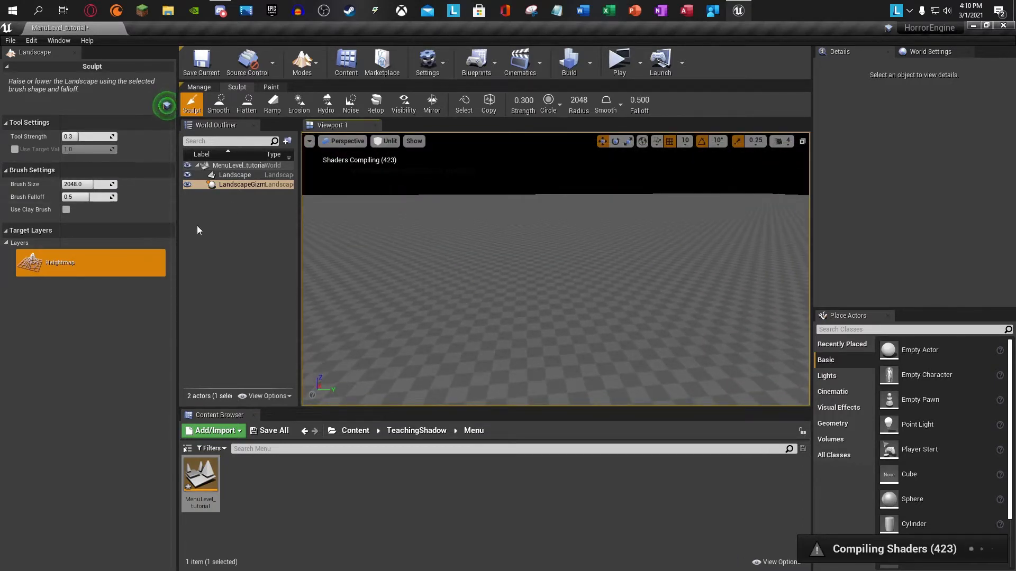
Step: Delete the landscape gizmo and the landscape from the level, returning to Select mode
{"action": "left_click", "coordinate": [230, 187]}
{"action": "key", "text": "Delete"}
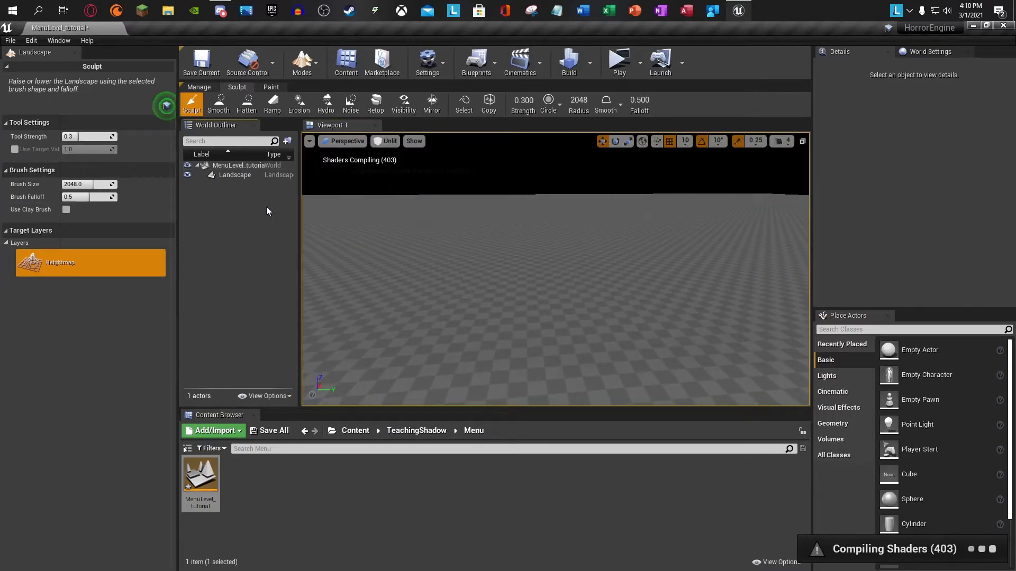
{"action": "left_click", "coordinate": [292, 58]}
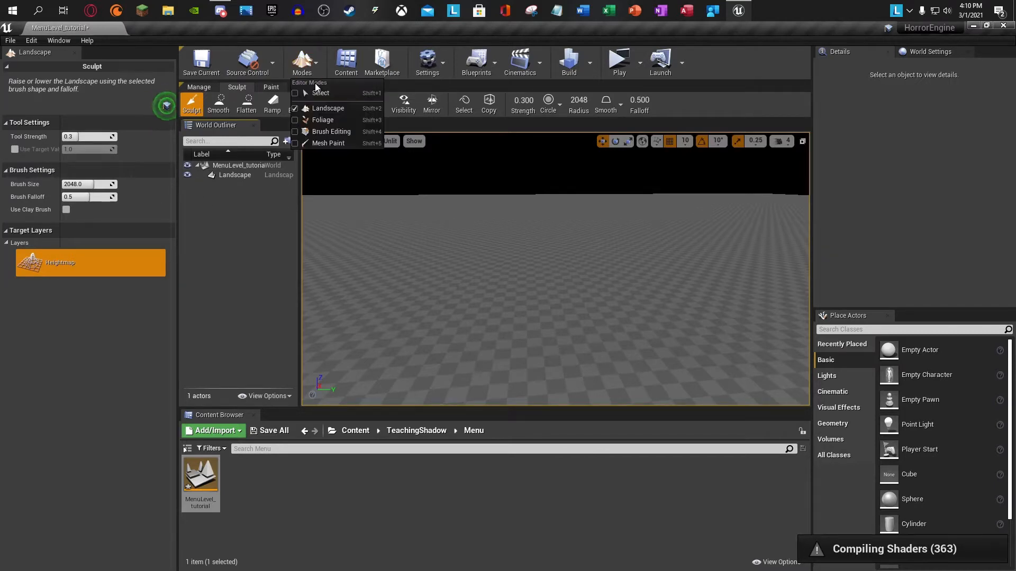
{"action": "left_click", "coordinate": [315, 83]}
{"action": "left_click", "coordinate": [45, 138]}
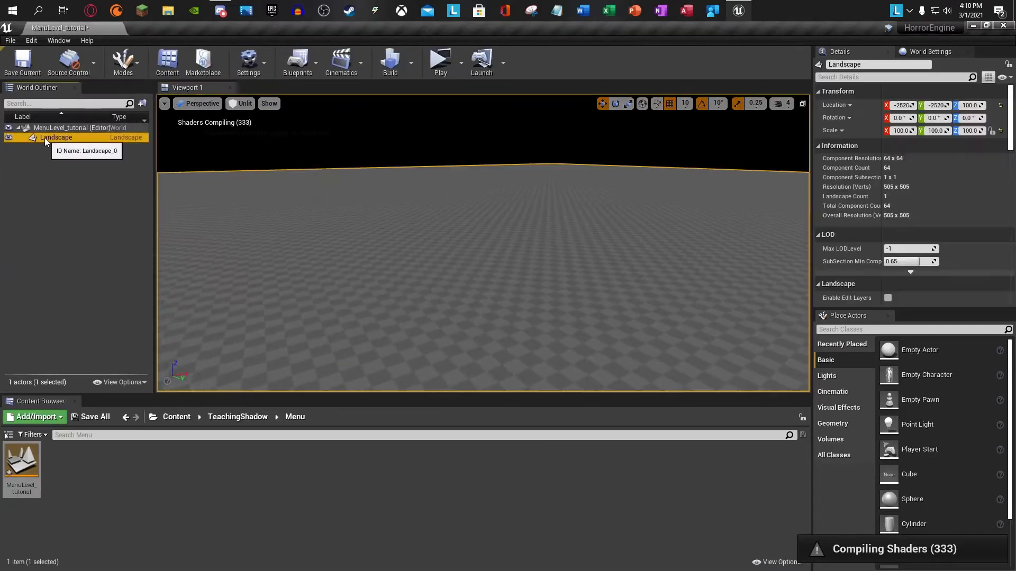
{"action": "key", "text": "Delete"}
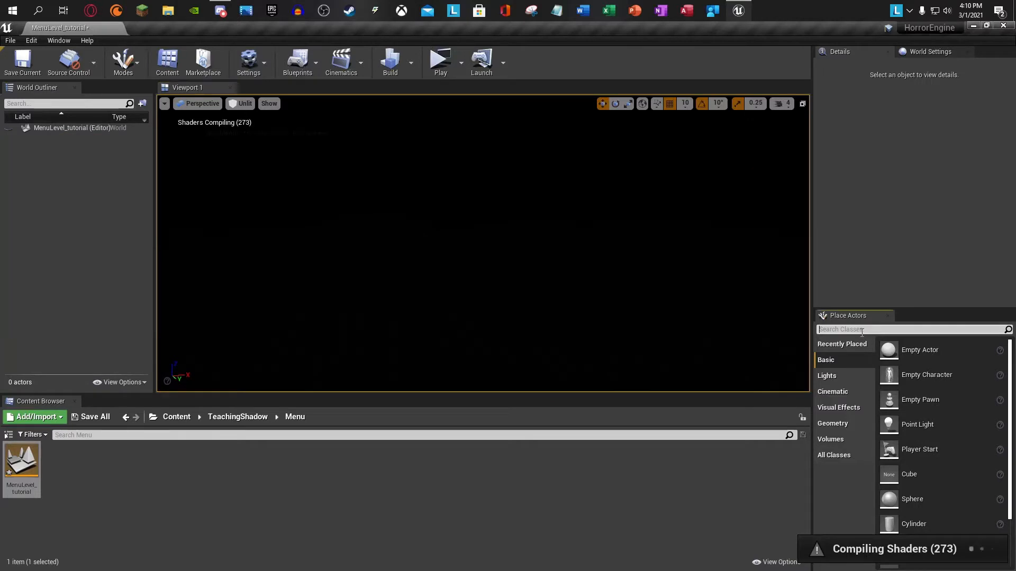
Step: Find the Plane actor and place one plane in the empty level
{"action": "left_click", "coordinate": [862, 330]}
{"action": "type", "text": "plane"}
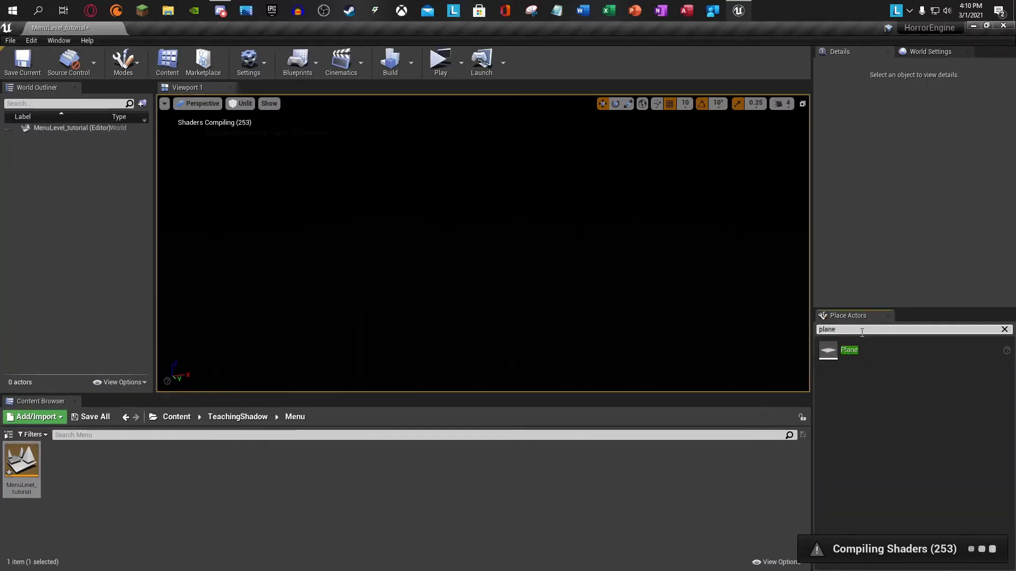
{"action": "left_click_drag", "start_coordinate": [897, 362], "coordinate": [484, 254]}
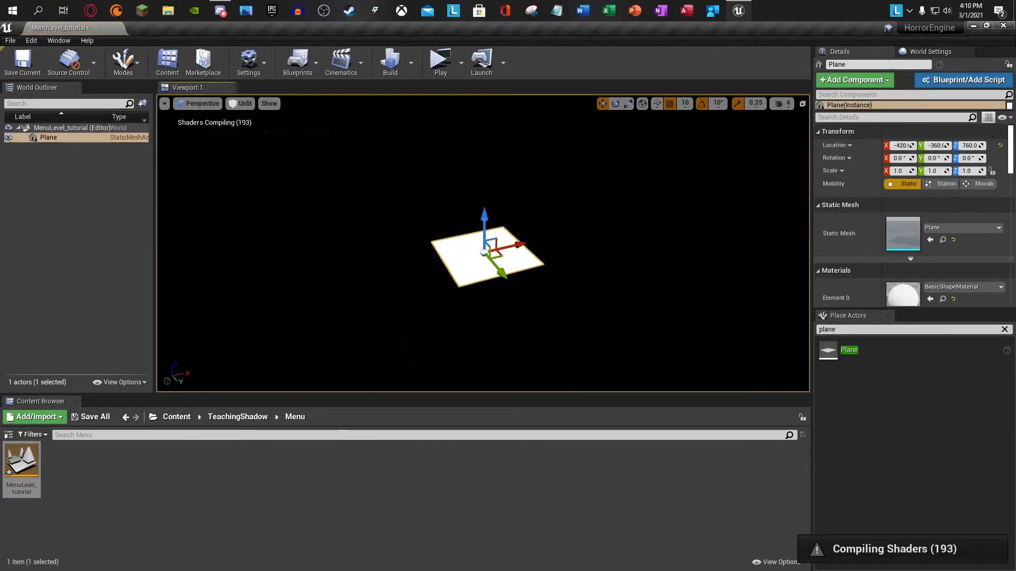
Step: Lower the plane along its vertical axis to about Z -20, near the grid
{"action": "right_click_drag", "start_coordinate": [524, 233], "coordinate": [608, 253]}
{"action": "left_click_drag", "start_coordinate": [472, 117], "coordinate": [500, 322]}
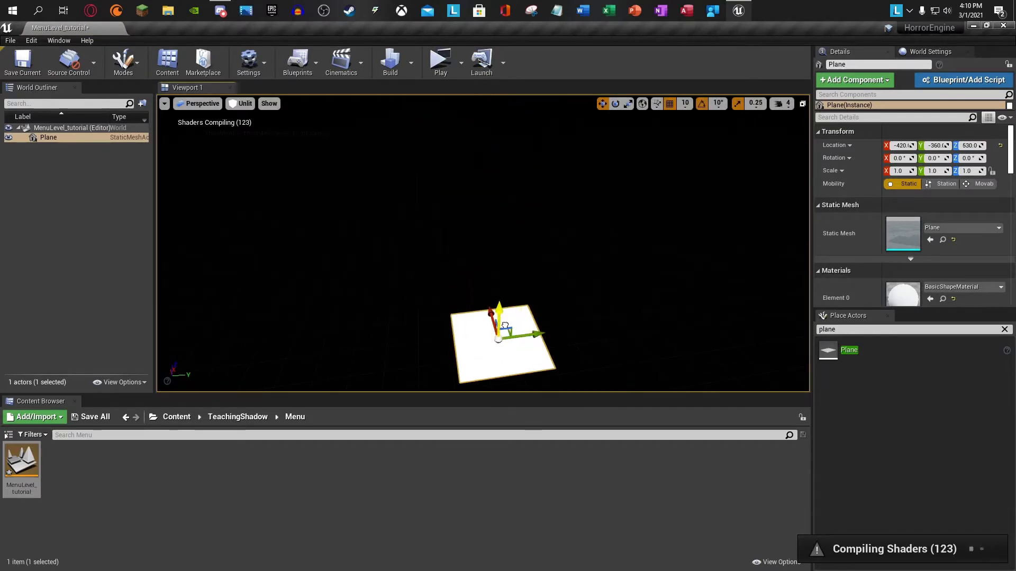
{"action": "right_click_drag", "start_coordinate": [501, 324], "coordinate": [521, 246]}
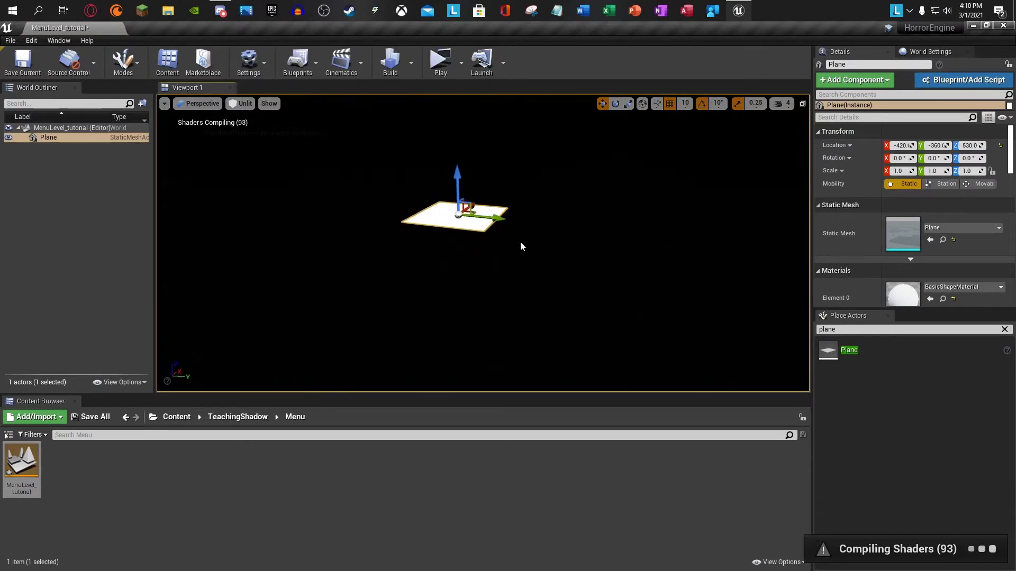
{"action": "left_click_drag", "start_coordinate": [463, 171], "coordinate": [462, 382]}
{"action": "right_click_drag", "start_coordinate": [462, 382], "coordinate": [381, 283]}
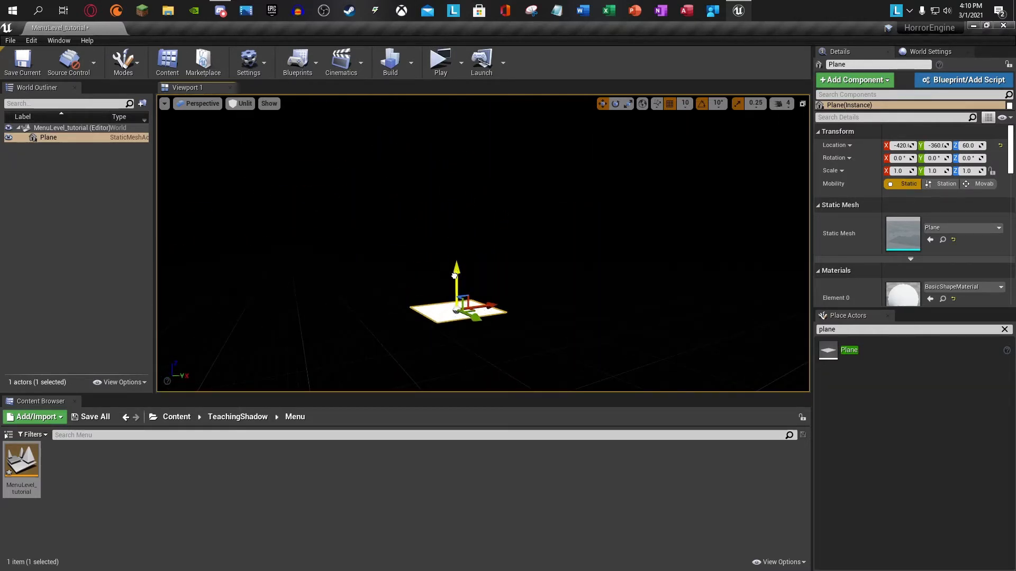
{"action": "left_click_drag", "start_coordinate": [454, 275], "coordinate": [454, 332]}
{"action": "right_click_drag", "start_coordinate": [454, 332], "coordinate": [381, 243]}
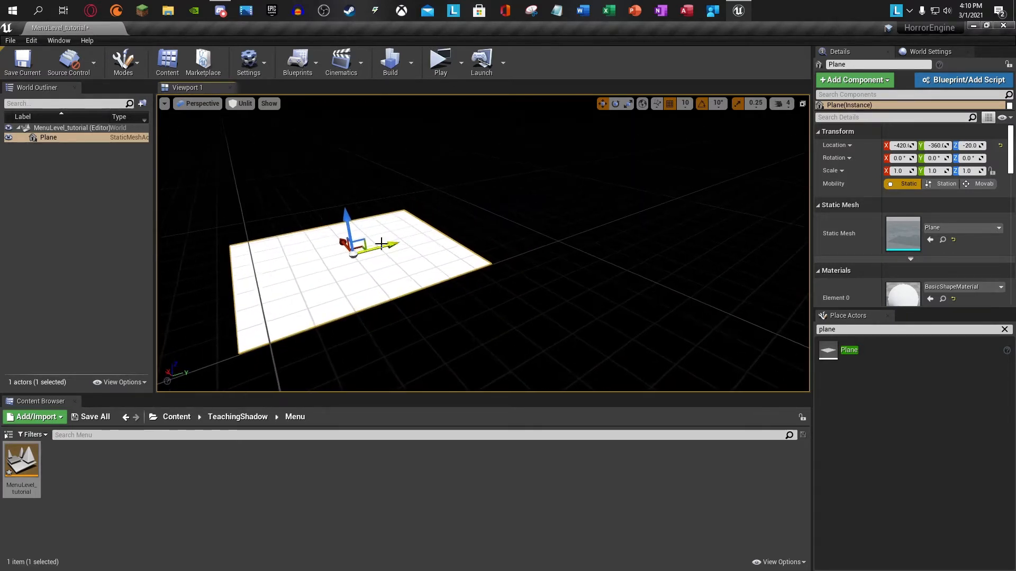
Step: Align the plane with the grid squares at X -450, Y -350 and Z 0, and deselect it
{"action": "left_click_drag", "start_coordinate": [348, 220], "coordinate": [349, 214]}
{"action": "right_click_drag", "start_coordinate": [349, 214], "coordinate": [344, 180]}
{"action": "left_click_drag", "start_coordinate": [355, 205], "coordinate": [344, 175]}
{"action": "right_click_drag", "start_coordinate": [344, 175], "coordinate": [402, 211]}
{"action": "left_click_drag", "start_coordinate": [405, 219], "coordinate": [454, 220]}
{"action": "right_click_drag", "start_coordinate": [453, 220], "coordinate": [440, 216]}
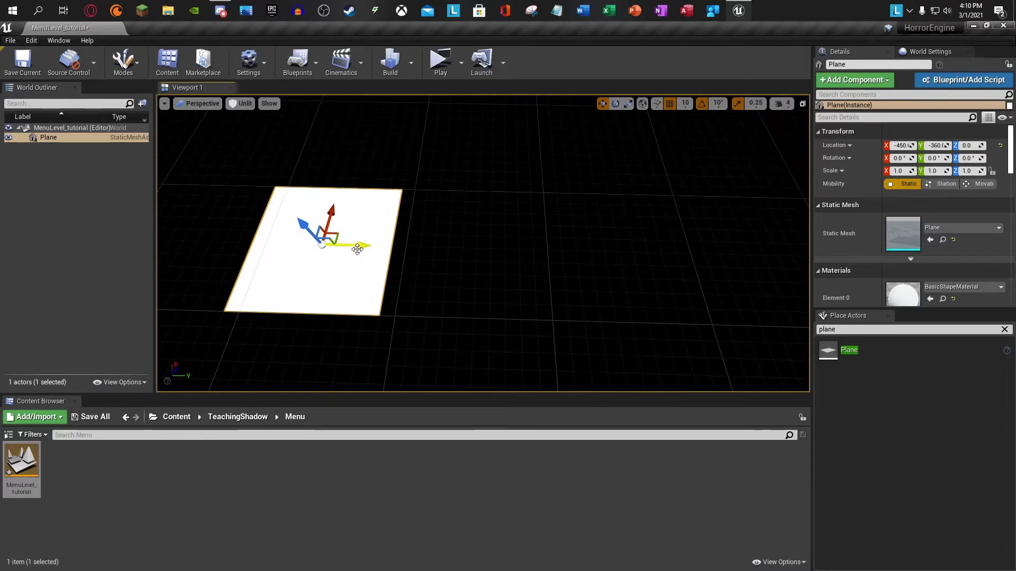
{"action": "left_click_drag", "start_coordinate": [356, 248], "coordinate": [370, 250]}
{"action": "right_click_drag", "start_coordinate": [370, 249], "coordinate": [371, 257]}
{"action": "key", "text": "Escape"}
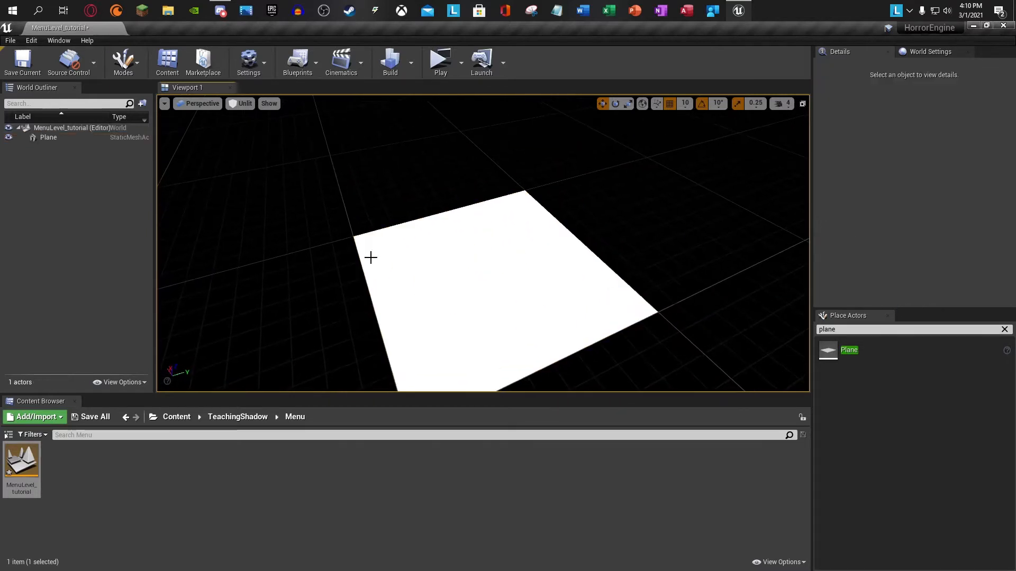
Step: Apply the HE_Diary material to the plane
{"action": "left_click", "coordinate": [451, 268]}
{"action": "left_click", "coordinate": [951, 287]}
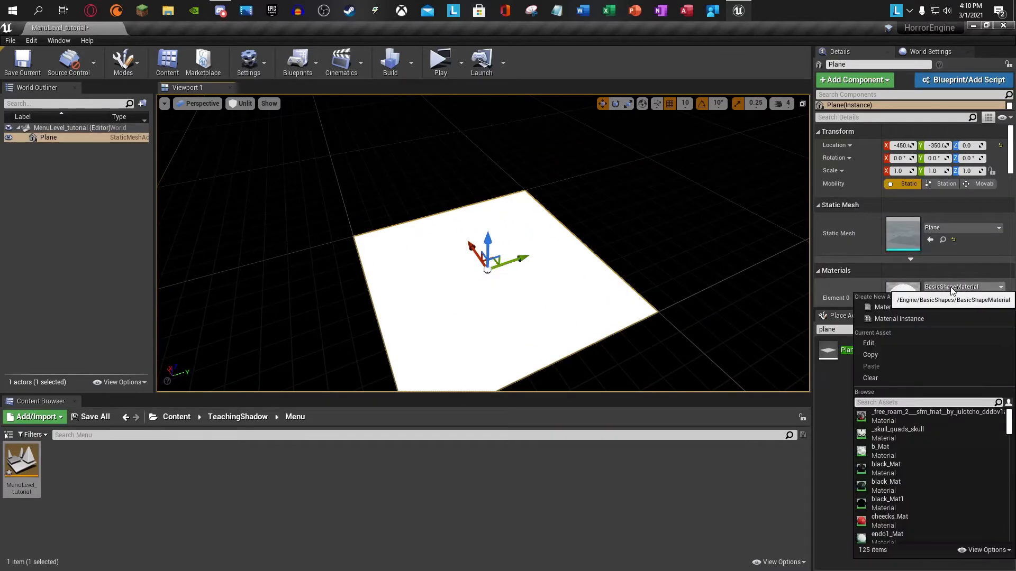
{"action": "scroll", "coordinate": [945, 450], "scroll_direction": "down", "scroll_amount": 1}
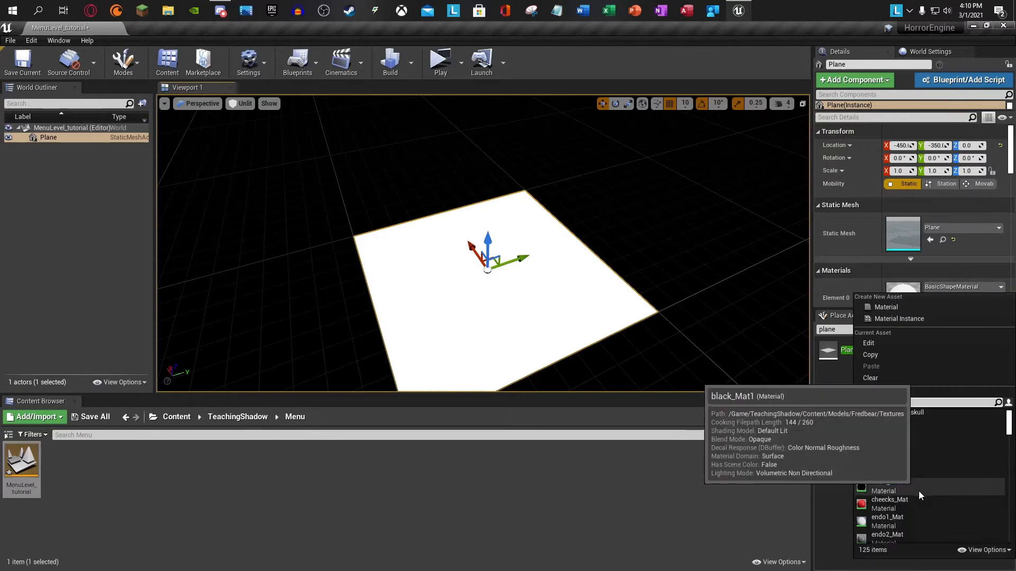
{"action": "scroll", "coordinate": [917, 497], "scroll_direction": "down", "scroll_amount": 7}
{"action": "scroll", "coordinate": [919, 496], "scroll_direction": "down", "scroll_amount": 6}
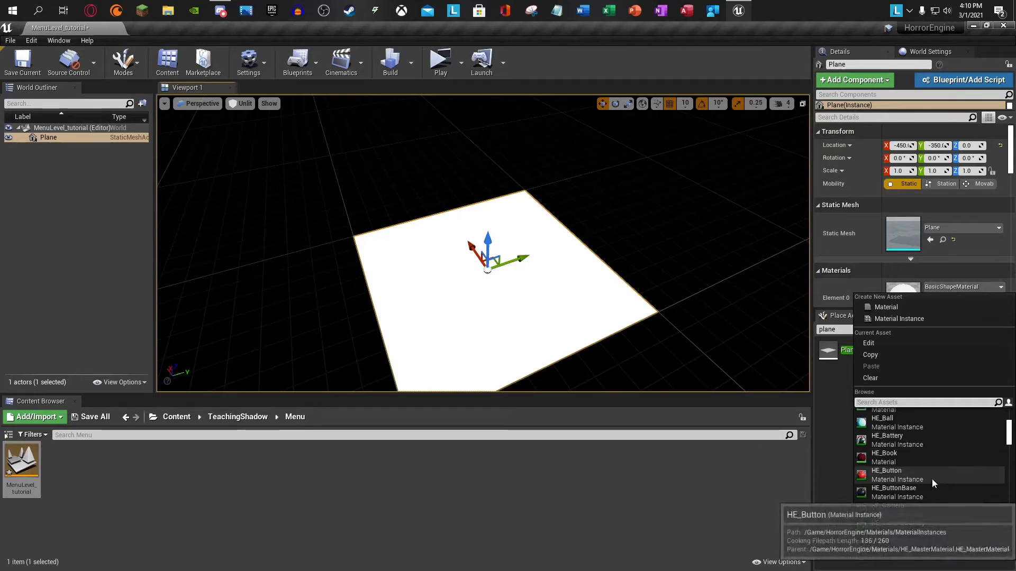
{"action": "left_click", "coordinate": [934, 466]}
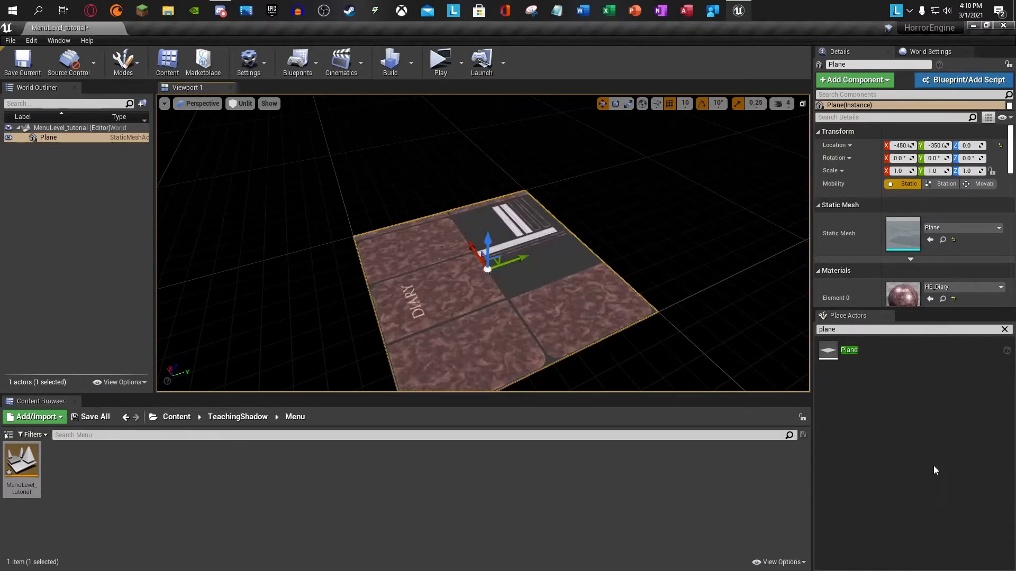
Step: Set the plane's material to HE_Carpet
{"action": "mouse_move", "coordinate": [544, 256]}
{"action": "right_mouse_down"}
{"action": "mouse_move", "coordinate": [518, 265]}
{"action": "mouse_move", "coordinate": [545, 256]}
{"action": "right_mouse_up"}
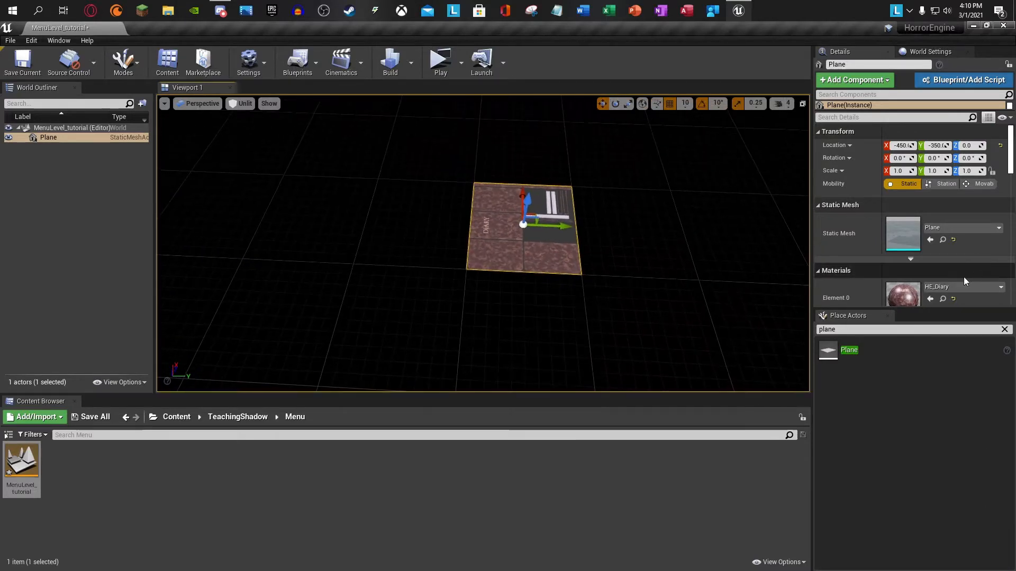
{"action": "left_click", "coordinate": [935, 286]}
{"action": "scroll", "coordinate": [979, 469], "scroll_direction": "down", "scroll_amount": 3}
{"action": "scroll", "coordinate": [970, 455], "scroll_direction": "up", "scroll_amount": 5}
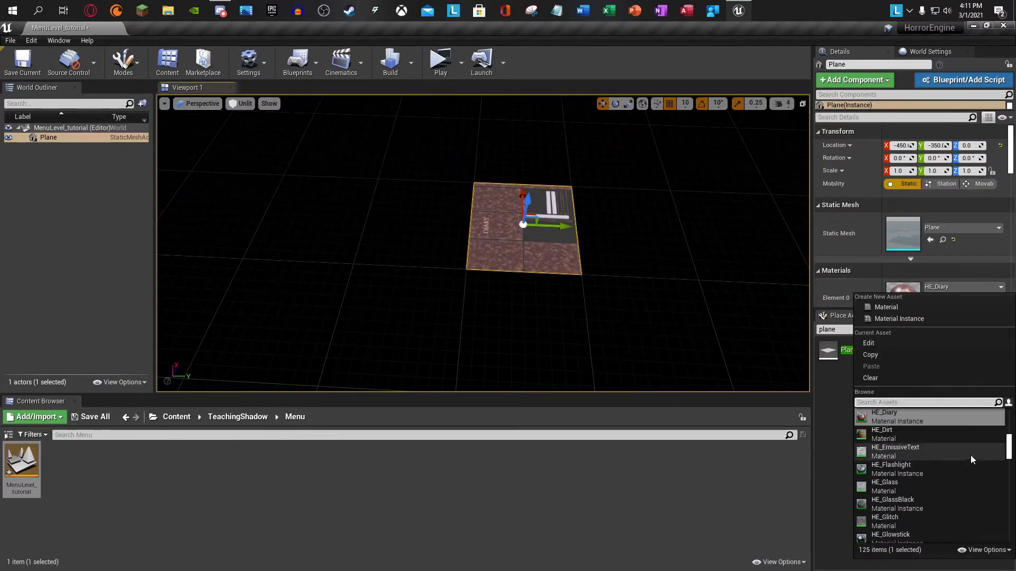
{"action": "left_click", "coordinate": [910, 436]}
Step: Duplicate the carpet plane onto the adjoining grid square along the Y axis and select both planes
{"action": "key", "text": "w"}
{"action": "right_click_drag", "start_coordinate": [545, 256], "coordinate": [515, 274]}
{"action": "key", "text": "s"}
{"action": "left_click_drag", "start_coordinate": [519, 241], "coordinate": [395, 254], "text": "alt"}
{"action": "left_click", "coordinate": [477, 254], "text": "ctrl"}
Step: Open the HE_Carpet material instance to examine its parameters, and close it again
{"action": "key", "text": "d"}
{"action": "right_click_drag", "start_coordinate": [476, 254], "coordinate": [325, 259]}
{"action": "right_click", "coordinate": [896, 251]}
{"action": "left_click", "coordinate": [891, 247]}
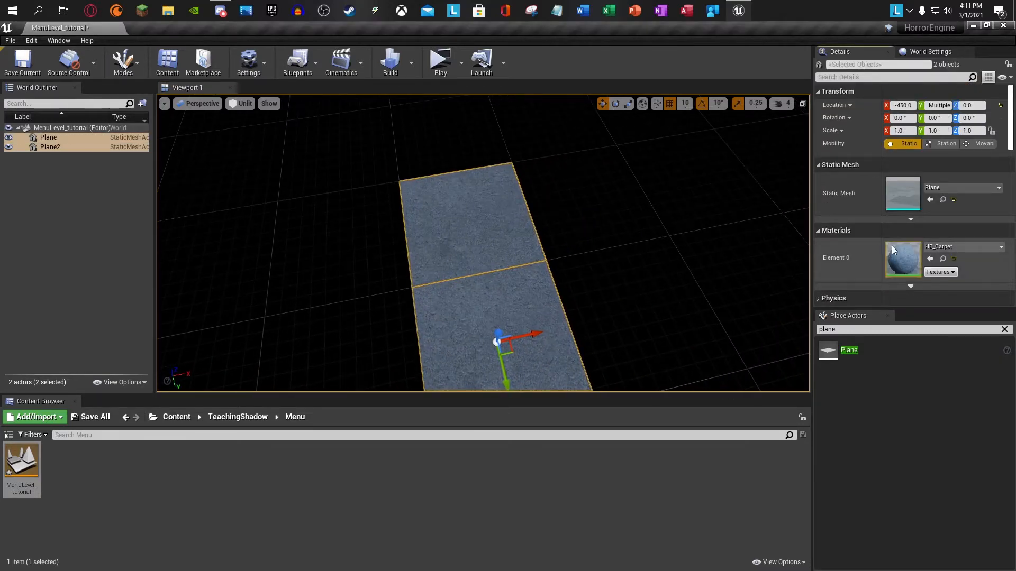
{"action": "double_click", "coordinate": [891, 246]}
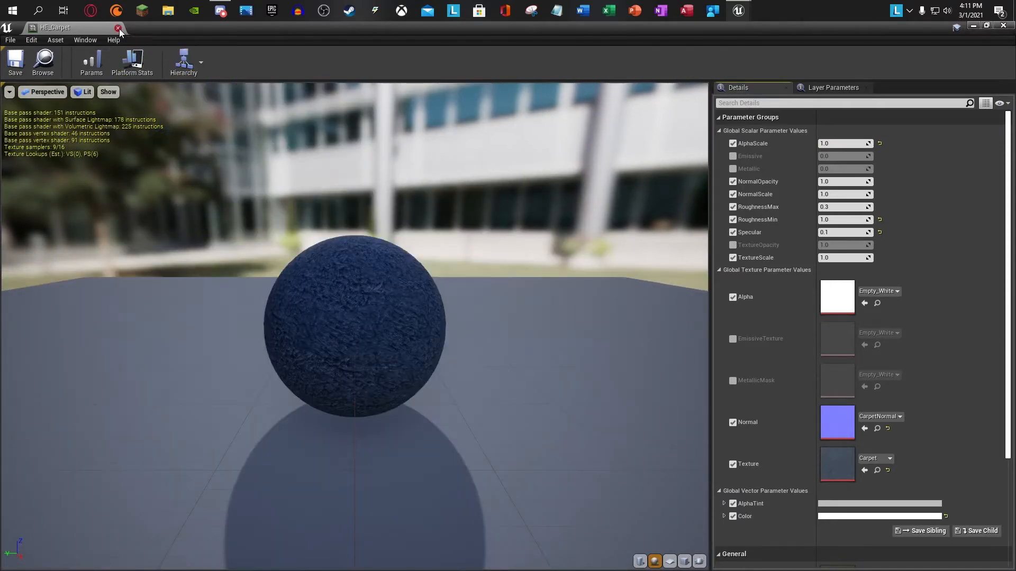
{"action": "left_click", "coordinate": [118, 28]}
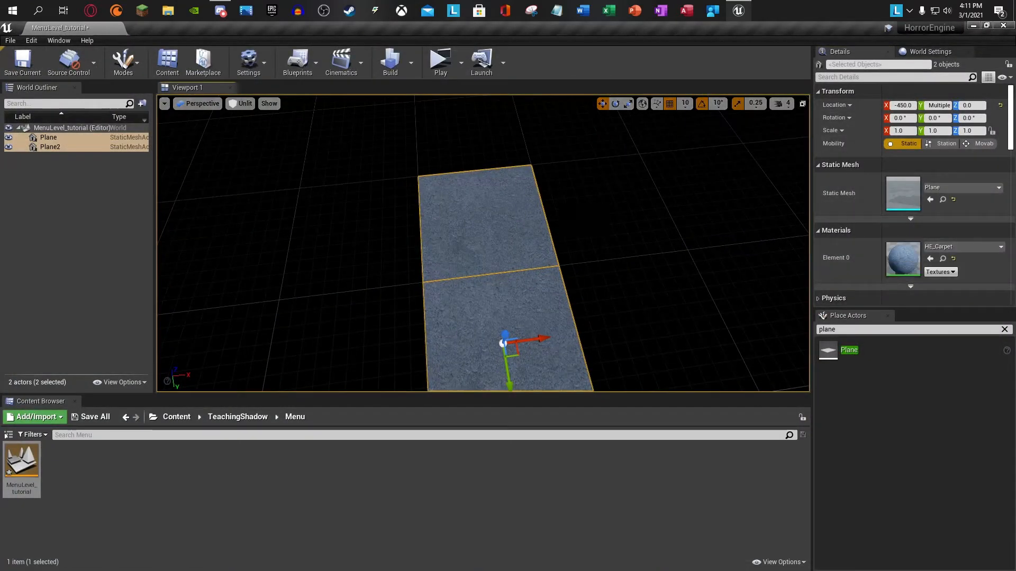
Step: Duplicate the two selected carpet planes along the X axis to form a two-by-two floor
{"action": "key", "text": "d"}
{"action": "right_click_drag", "start_coordinate": [523, 205], "coordinate": [498, 203]}
{"action": "key", "text": "s"}
{"action": "key", "text": "ctrl+w"}
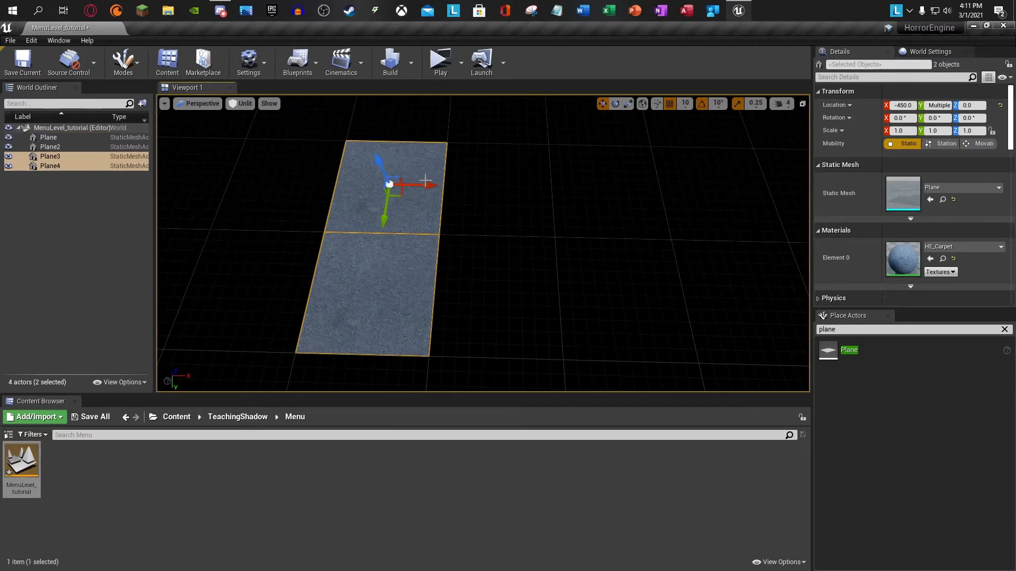
{"action": "mouse_move", "coordinate": [425, 196]}
{"action": "right_mouse_down"}
{"action": "mouse_move", "coordinate": [468, 186]}
{"action": "mouse_move", "coordinate": [425, 193]}
{"action": "right_mouse_up"}
{"action": "left_click_drag", "start_coordinate": [424, 207], "coordinate": [536, 209]}
Step: Create a new folder named Planes in the level's actor list
{"action": "right_click", "coordinate": [134, 205]}
{"action": "right_click", "coordinate": [17, 209]}
{"action": "left_click", "coordinate": [42, 212]}
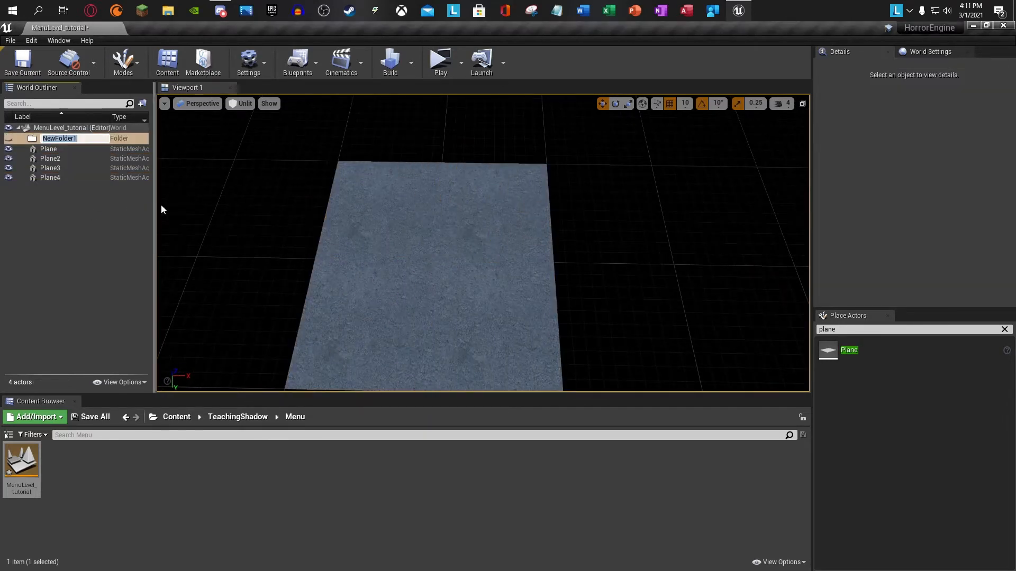
{"action": "type", "text": "Flor"}
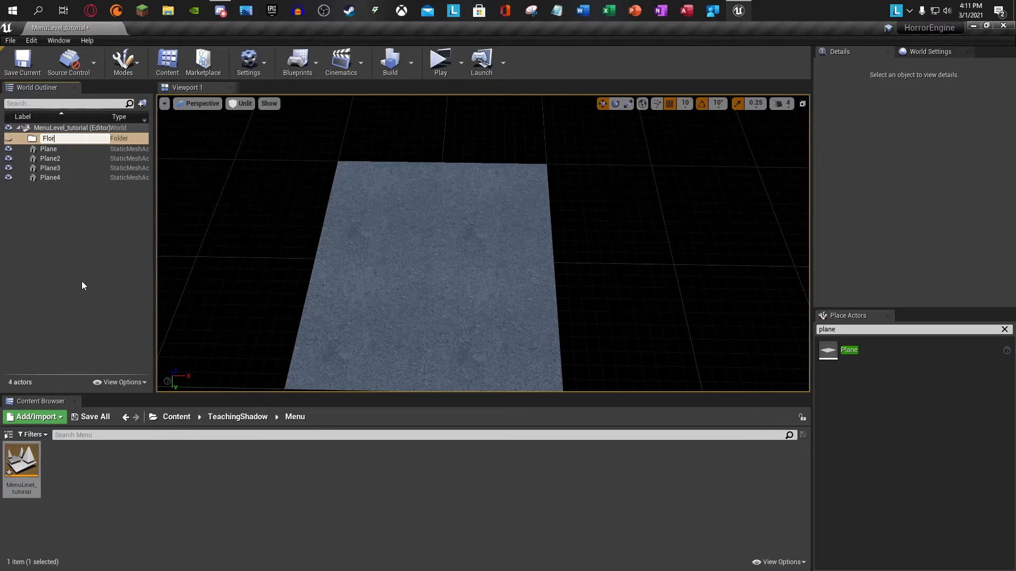
{"action": "key", "text": "BackSpace"}
{"action": "key", "text": "BackSpace"}
{"action": "key", "text": "BackSpace"}
{"action": "key", "text": "BackSpace"}
{"action": "type", "text": "Planes"}
{"action": "key", "text": "Return"}
Step: Move all four plane actors into the Planes folder
{"action": "left_click", "coordinate": [68, 175]}
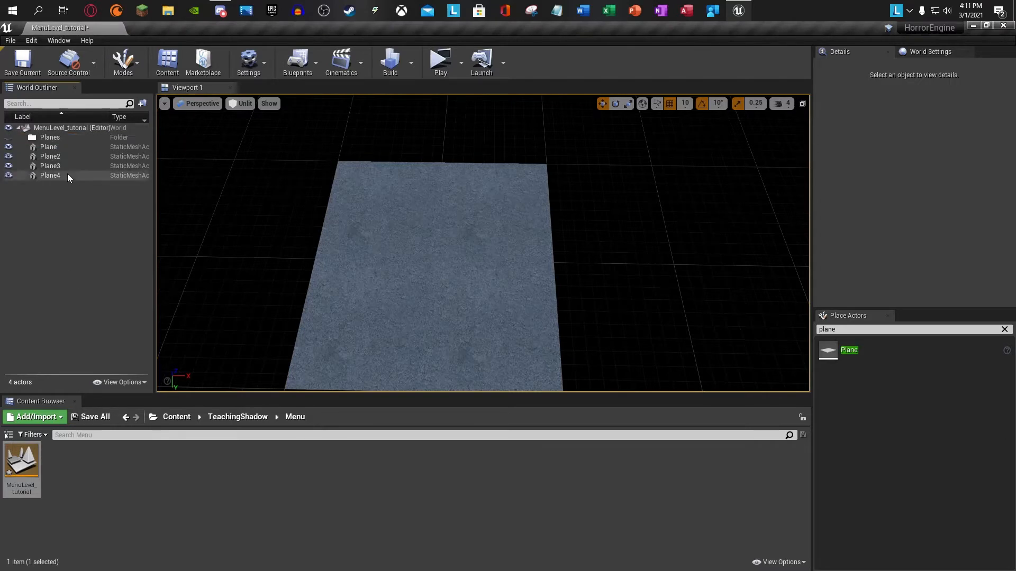
{"action": "left_click", "coordinate": [52, 147], "text": "shift"}
{"action": "left_click_drag", "start_coordinate": [52, 147], "coordinate": [58, 138]}
Step: Duplicate the four carpet planes along the X axis so the copies adjoin the originals
{"action": "scroll", "coordinate": [453, 215], "scroll_direction": "down", "scroll_amount": 3}
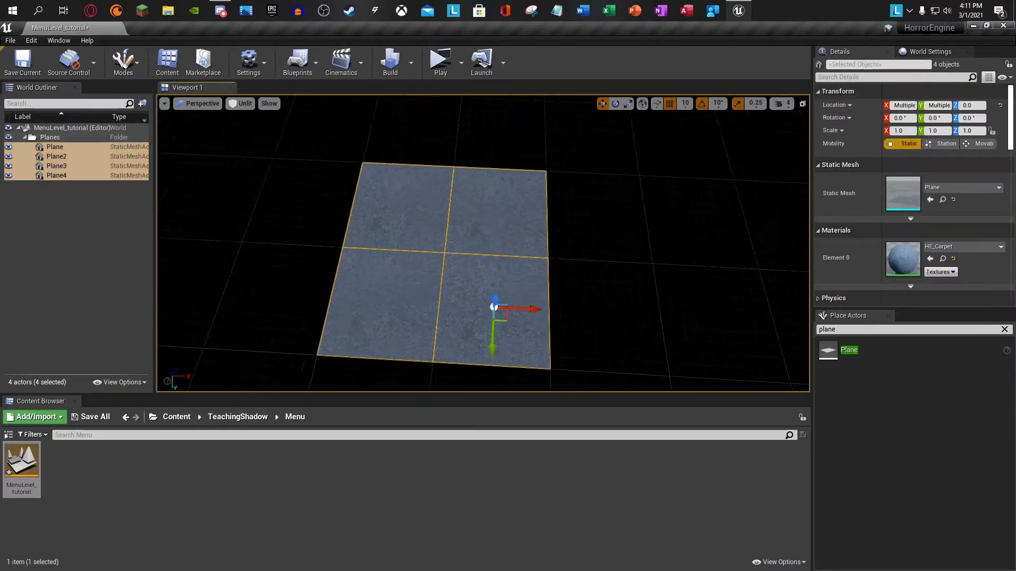
{"action": "left_click_drag", "start_coordinate": [484, 233], "coordinate": [532, 234], "text": "alt"}
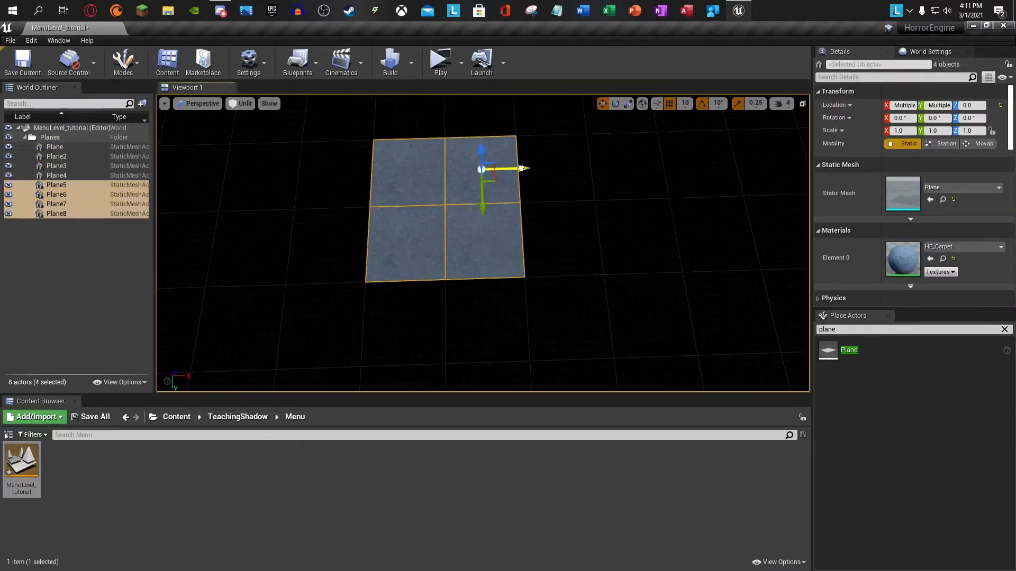
{"action": "left_click_drag", "start_coordinate": [521, 169], "coordinate": [669, 163], "text": "alt"}
Step: Select all eight planes and place a copy of them beside the originals along the Y axis, forming a four-by-four floor
{"action": "left_click", "coordinate": [73, 147], "text": "shift"}
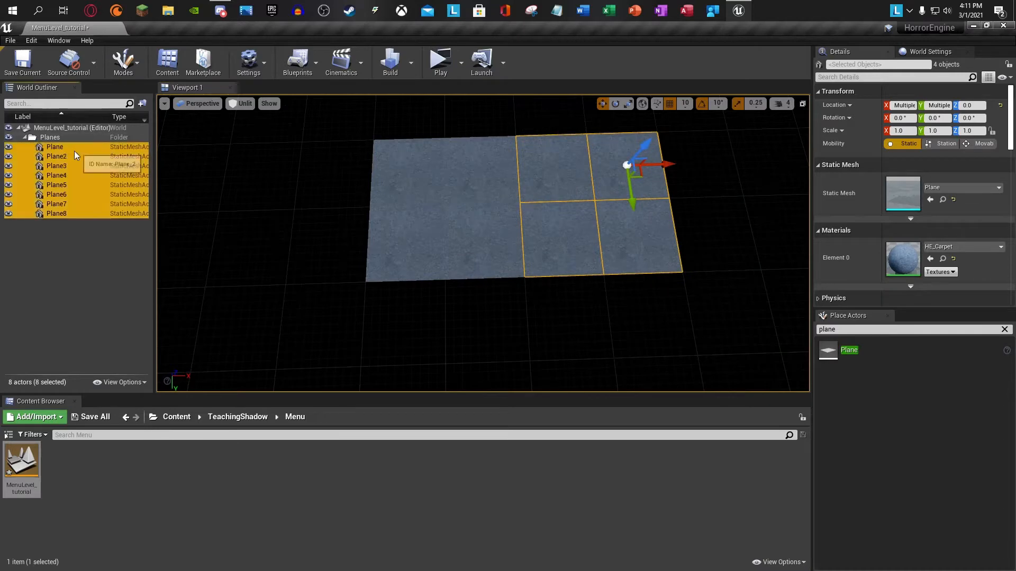
{"action": "right_click_drag", "start_coordinate": [302, 183], "coordinate": [476, 191]}
{"action": "right_click_drag", "start_coordinate": [342, 200], "coordinate": [337, 199]}
{"action": "key", "text": "ctrl+c"}
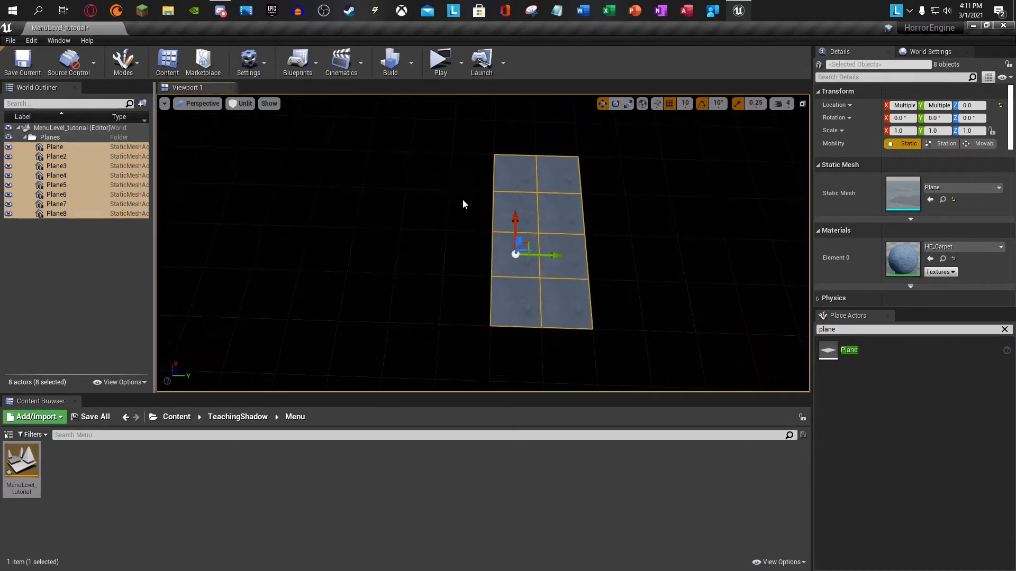
{"action": "key", "text": "ctrl+v"}
{"action": "left_click_drag", "start_coordinate": [548, 170], "coordinate": [462, 168]}
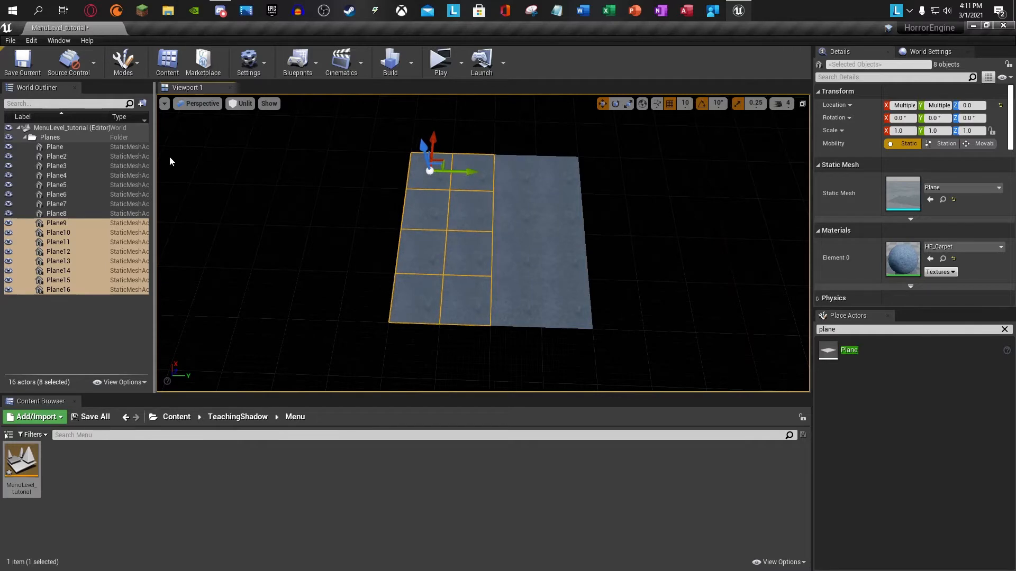
Step: Select all sixteen planes and place a copy of them alongside along the X axis, doubling the floor's length
{"action": "left_click", "coordinate": [64, 150], "text": "shift"}
{"action": "right_click_drag", "start_coordinate": [371, 216], "coordinate": [218, 222]}
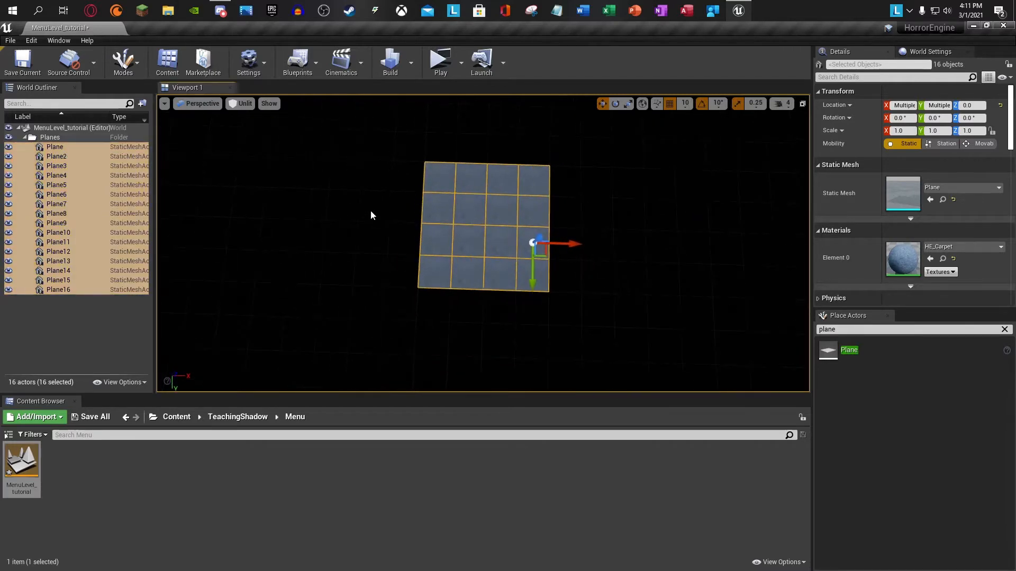
{"action": "key", "text": "ctrl+c"}
{"action": "key", "text": "ctrl+v"}
{"action": "left_click_drag", "start_coordinate": [567, 189], "coordinate": [697, 192]}
Step: Copy all 32 planes and place the copies edge to edge along the Y axis to form an eight-by-eight floor
{"action": "left_click", "coordinate": [64, 146], "text": "shift"}
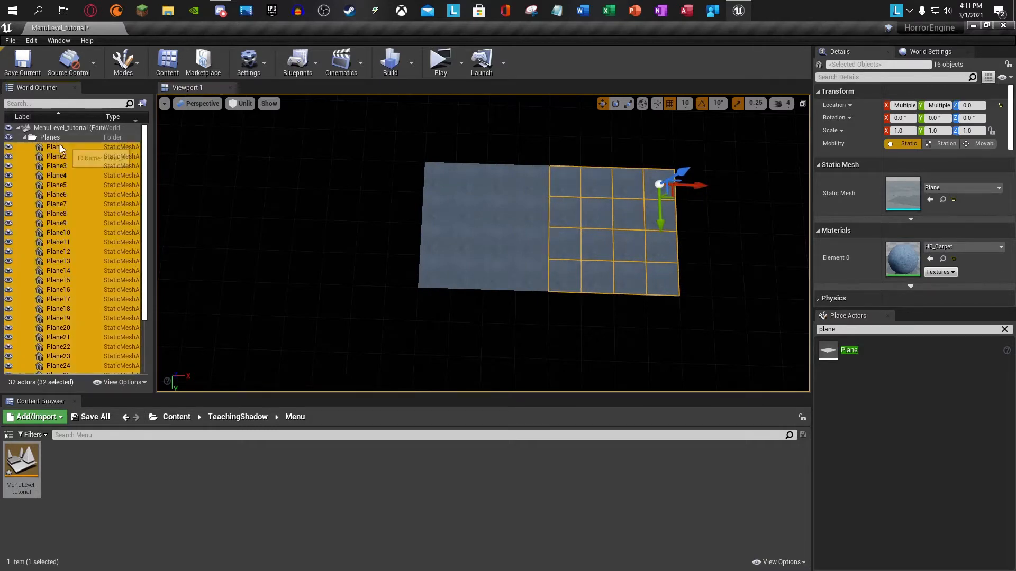
{"action": "right_click_drag", "start_coordinate": [489, 233], "coordinate": [711, 235]}
{"action": "key", "text": "ctrl+c"}
{"action": "key", "text": "ctrl+v"}
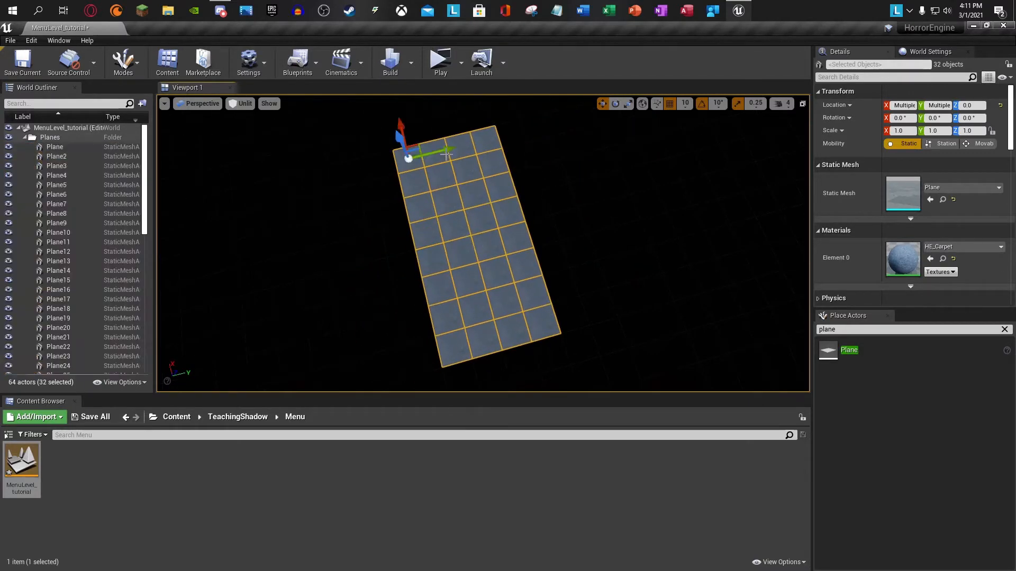
{"action": "left_click_drag", "start_coordinate": [439, 151], "coordinate": [331, 162]}
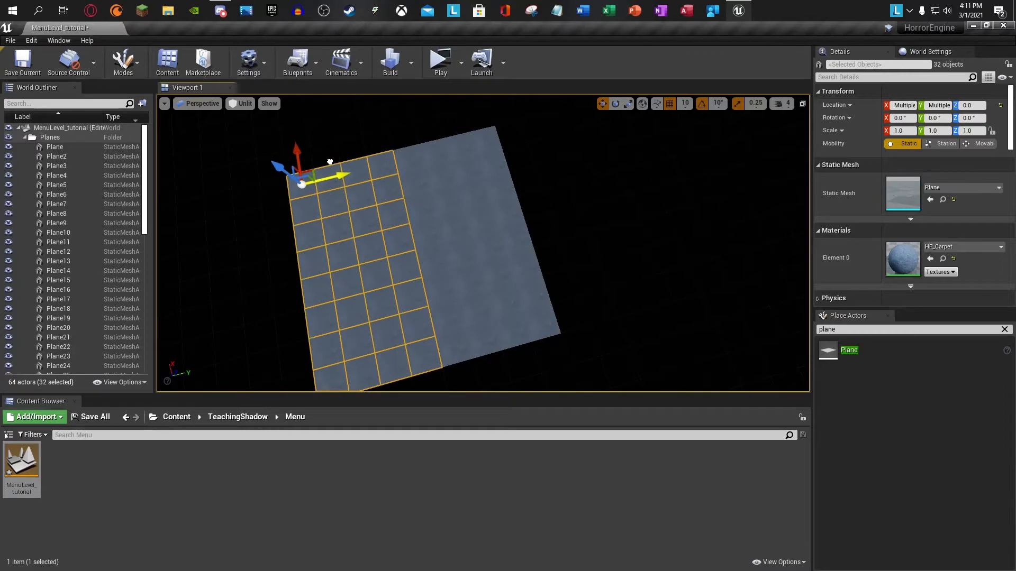
{"action": "key", "text": "Escape"}
Step: Place the HorrorEngineCharacter blueprint from HorrorEngine/Blueprints/Core on the carpet floor and delete it again
{"action": "right_click_drag", "start_coordinate": [400, 208], "coordinate": [354, 198]}
{"action": "key", "text": "w"}
{"action": "key", "text": "w"}
{"action": "right_click_drag", "start_coordinate": [427, 225], "coordinate": [415, 159]}
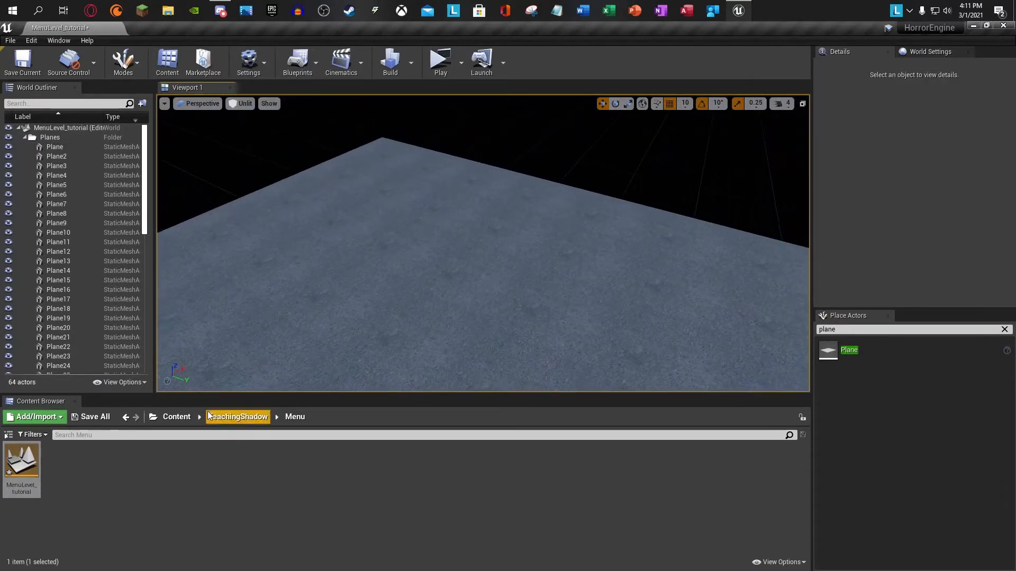
{"action": "left_click", "coordinate": [165, 418]}
{"action": "double_click", "coordinate": [22, 460]}
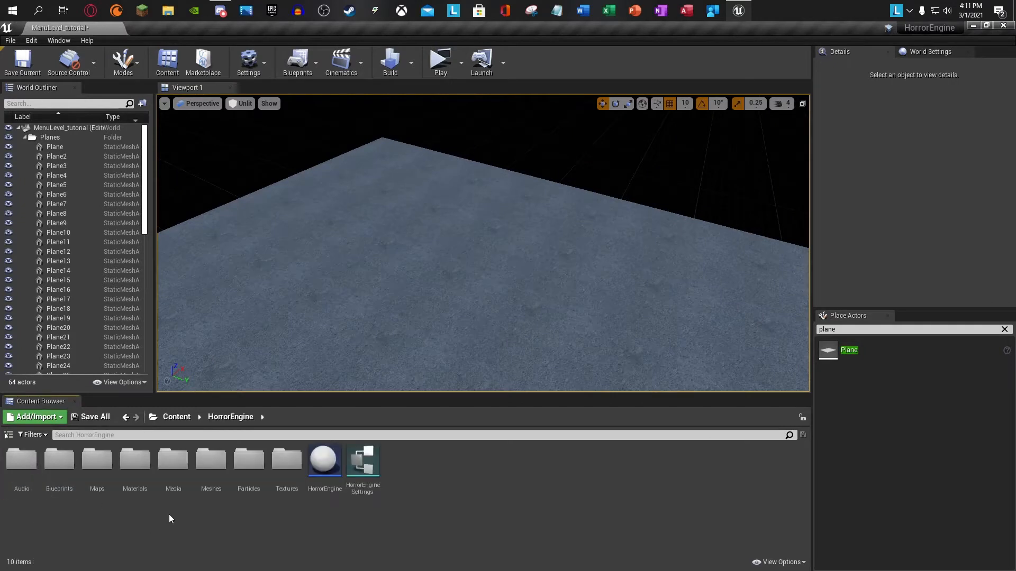
{"action": "double_click", "coordinate": [58, 473]}
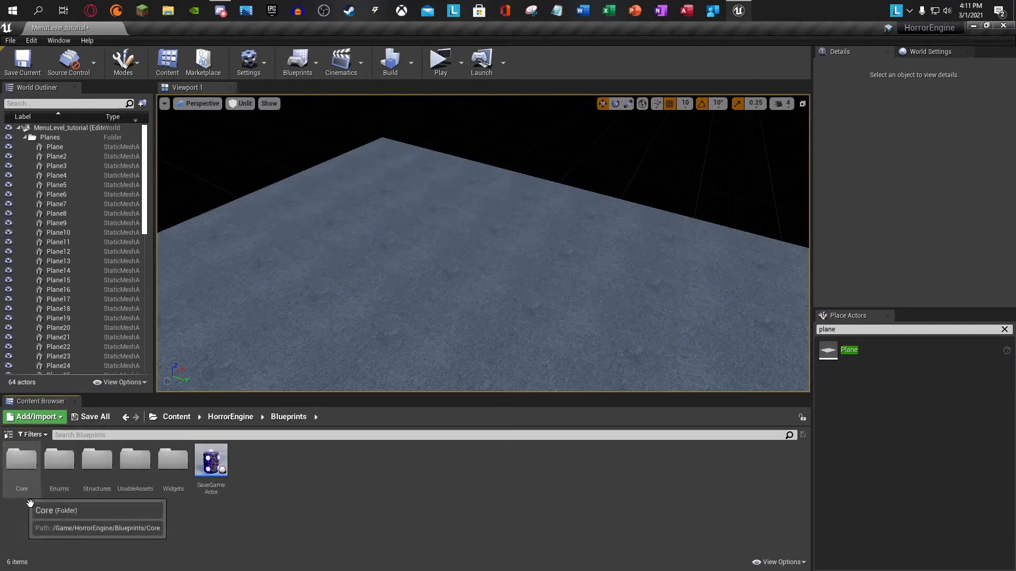
{"action": "double_click", "coordinate": [29, 501]}
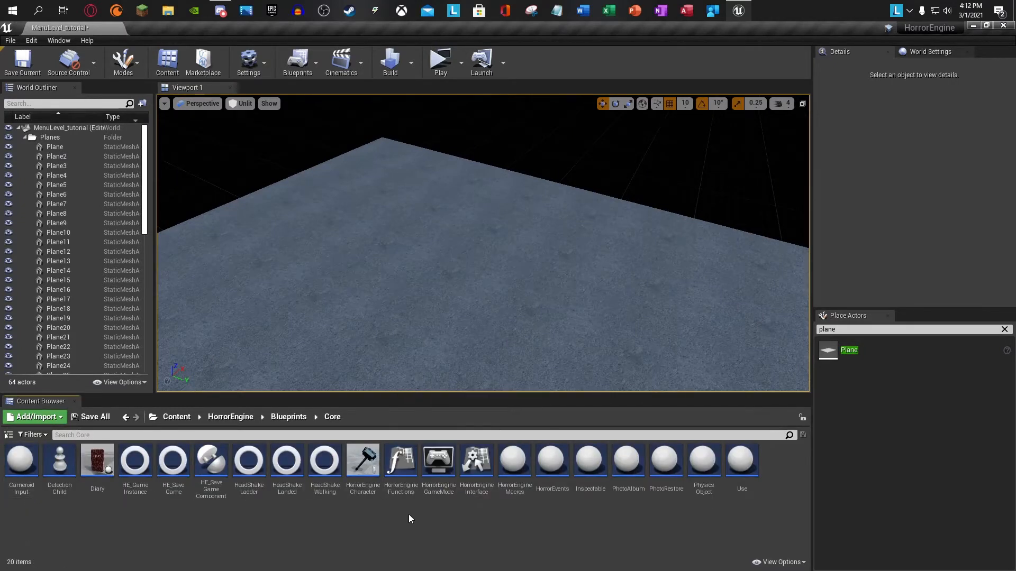
{"action": "left_click_drag", "start_coordinate": [363, 466], "coordinate": [410, 238]}
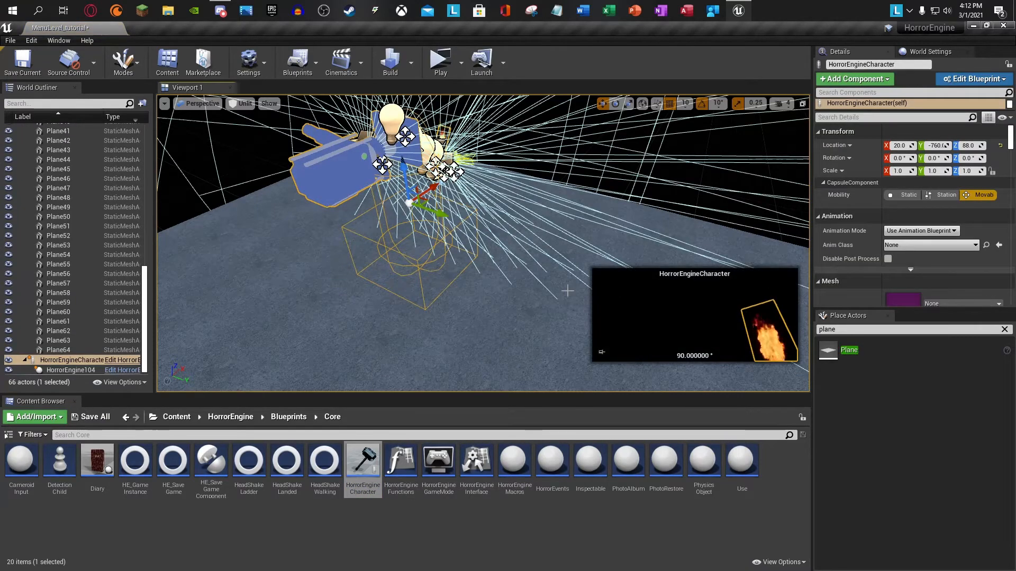
{"action": "key", "text": "Delete"}
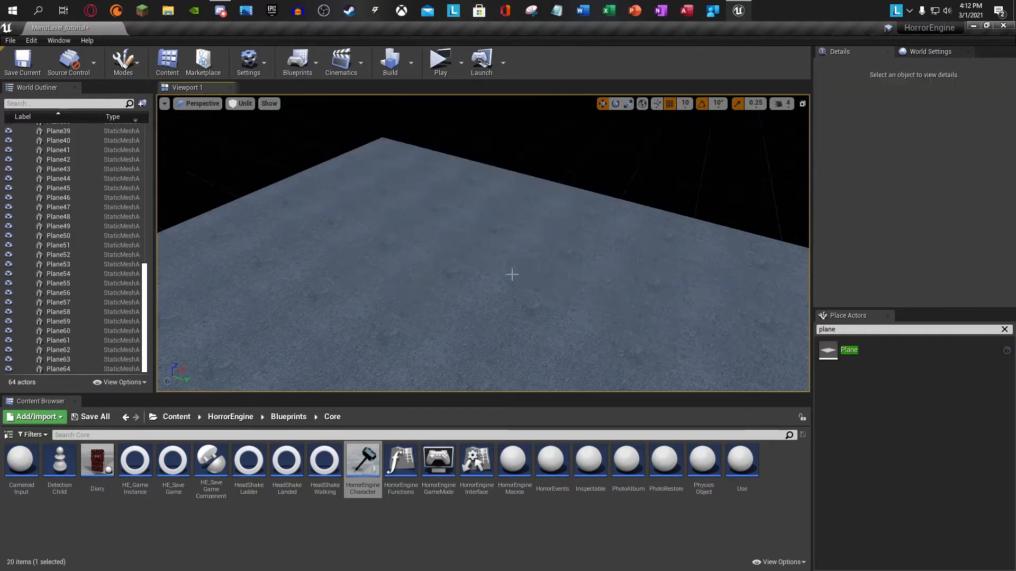
Step: Place the LeftyAnim animation from the TeachingShadow/Content folder on the carpet floor
{"action": "right_click_drag", "start_coordinate": [512, 274], "coordinate": [305, 405]}
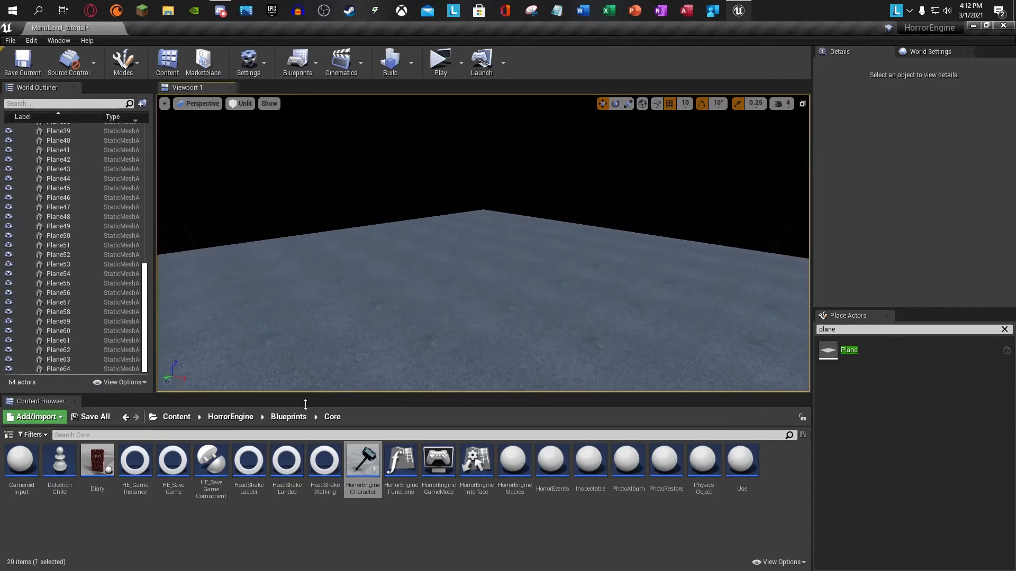
{"action": "left_click", "coordinate": [185, 417]}
{"action": "left_click", "coordinate": [114, 482]}
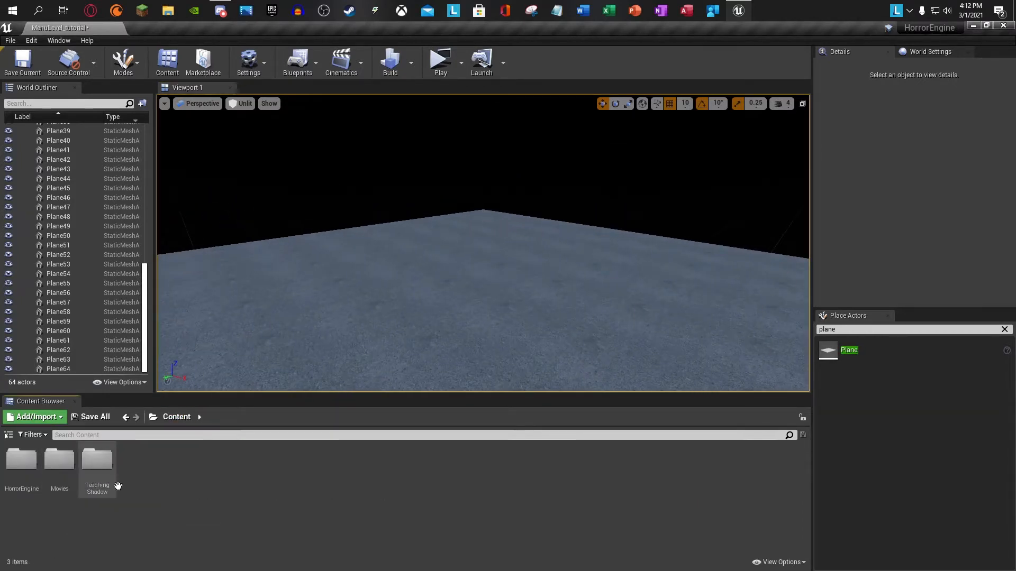
{"action": "double_click", "coordinate": [116, 484]}
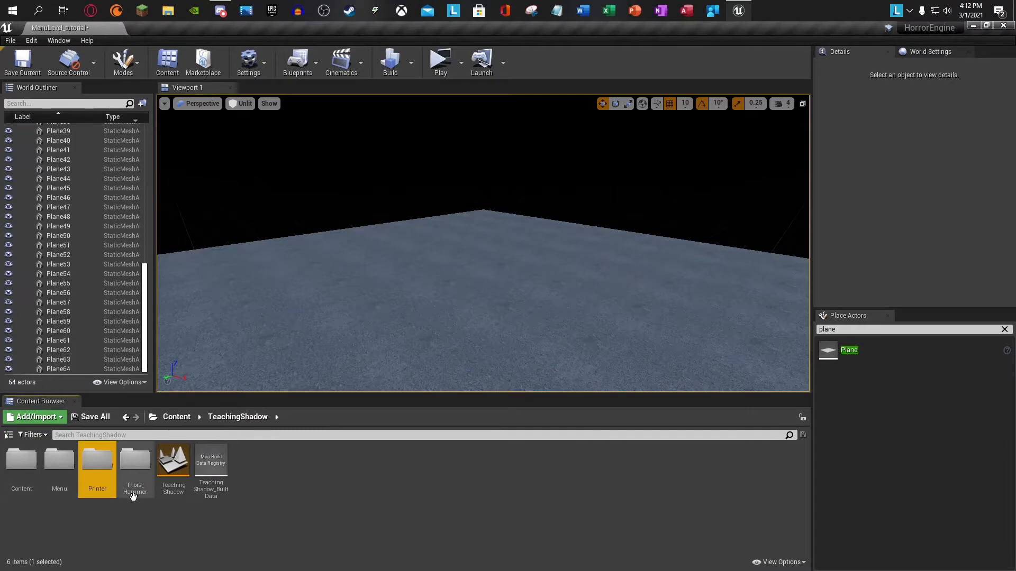
{"action": "double_click", "coordinate": [66, 484]}
{"action": "left_click", "coordinate": [127, 418]}
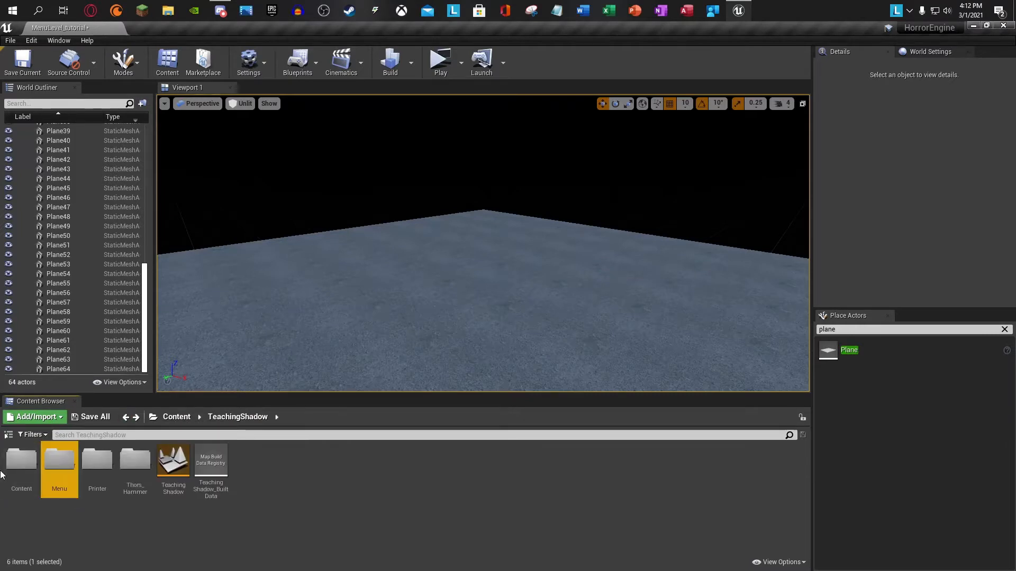
{"action": "double_click", "coordinate": [21, 463]}
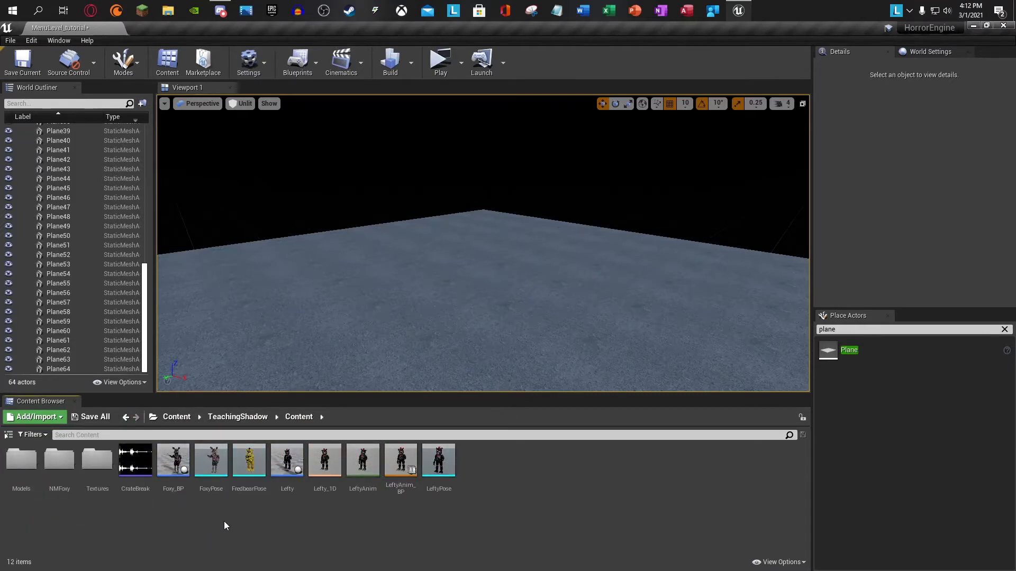
{"action": "left_click_drag", "start_coordinate": [363, 468], "coordinate": [468, 256]}
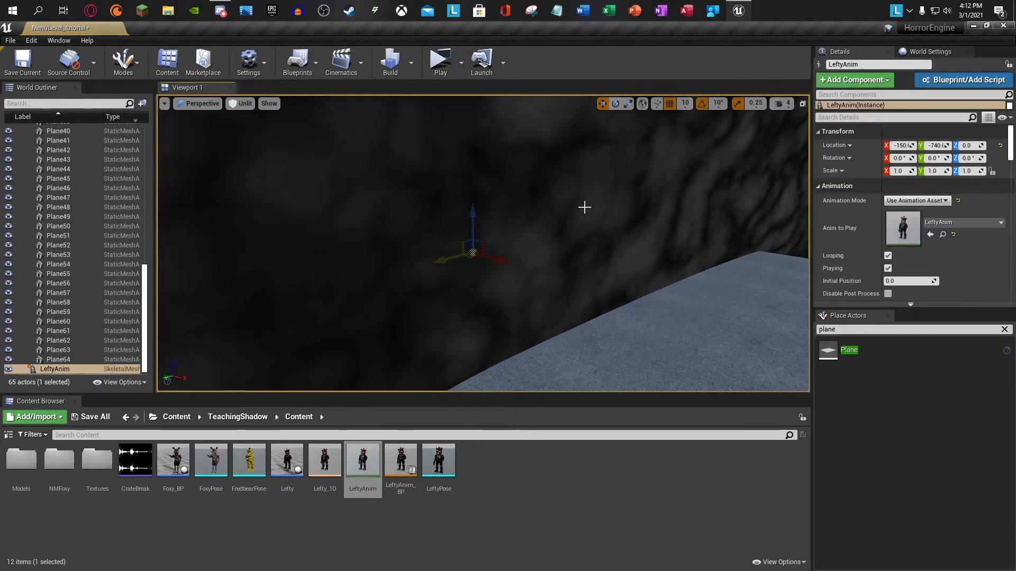
Step: Set the LeftyAnim actor's scale to 0.1 on the X, Y and Z axes
{"action": "left_click", "coordinate": [894, 171]}
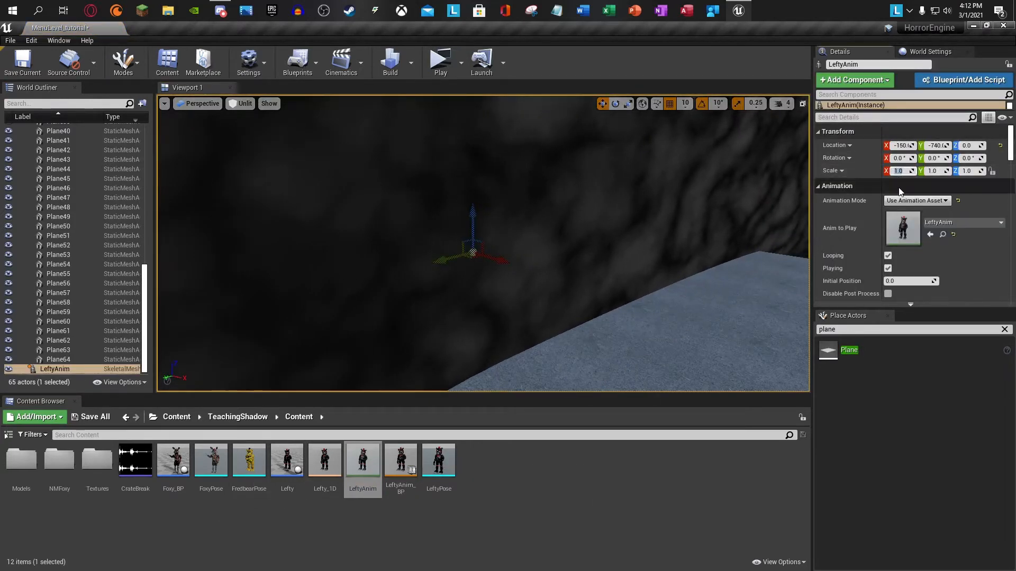
{"action": "left_click", "coordinate": [937, 173]}
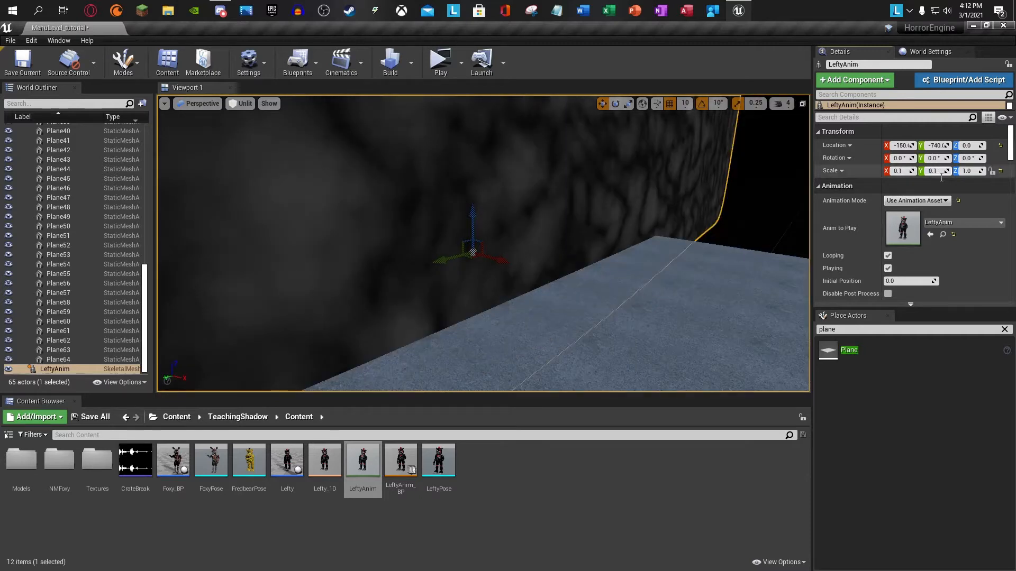
{"action": "left_click", "coordinate": [969, 173]}
{"action": "type", "text": "0."}
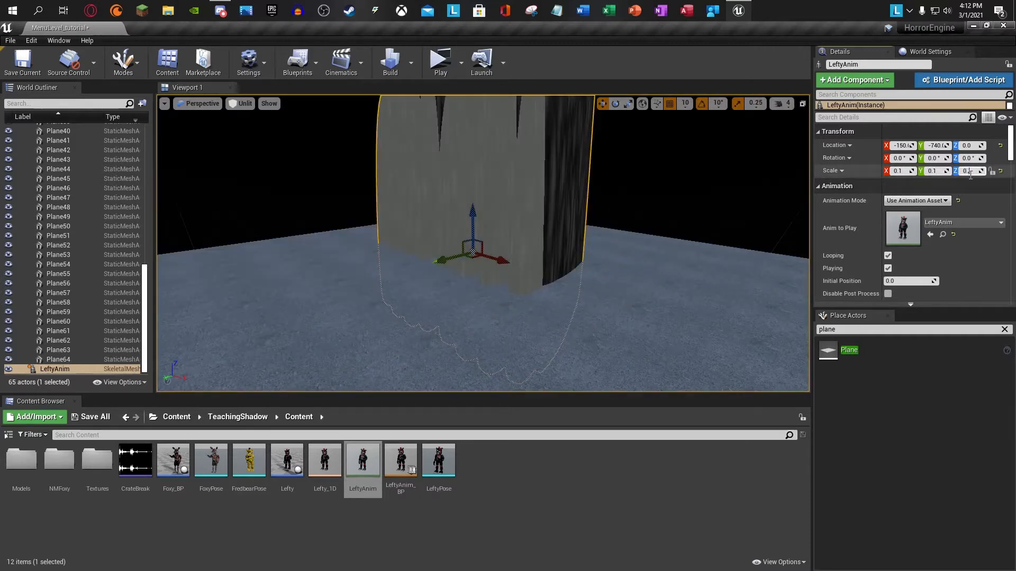
{"action": "type", "text": "1"}
{"action": "key", "text": "Return"}
{"action": "mouse_move", "coordinate": [534, 280]}
{"action": "right_mouse_down"}
{"action": "mouse_move", "coordinate": [529, 175]}
{"action": "mouse_move", "coordinate": [533, 281]}
{"action": "right_mouse_up"}
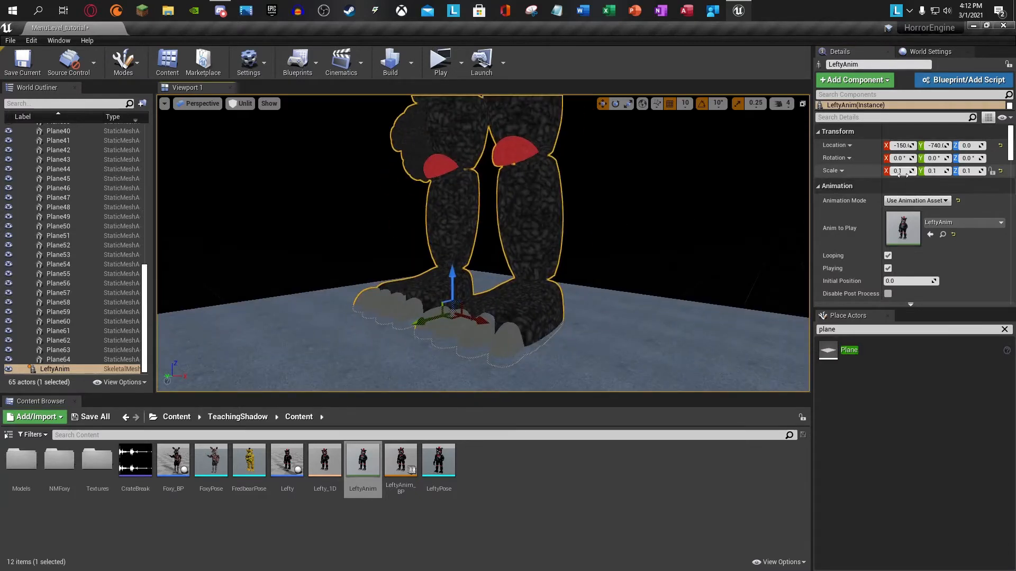
Step: Reduce the LeftyAnim actor's scale to 0.01 on all three axes
{"action": "type", "text": "0"}
{"action": "left_click", "coordinate": [939, 175]}
{"action": "type", "text": "0.01"}
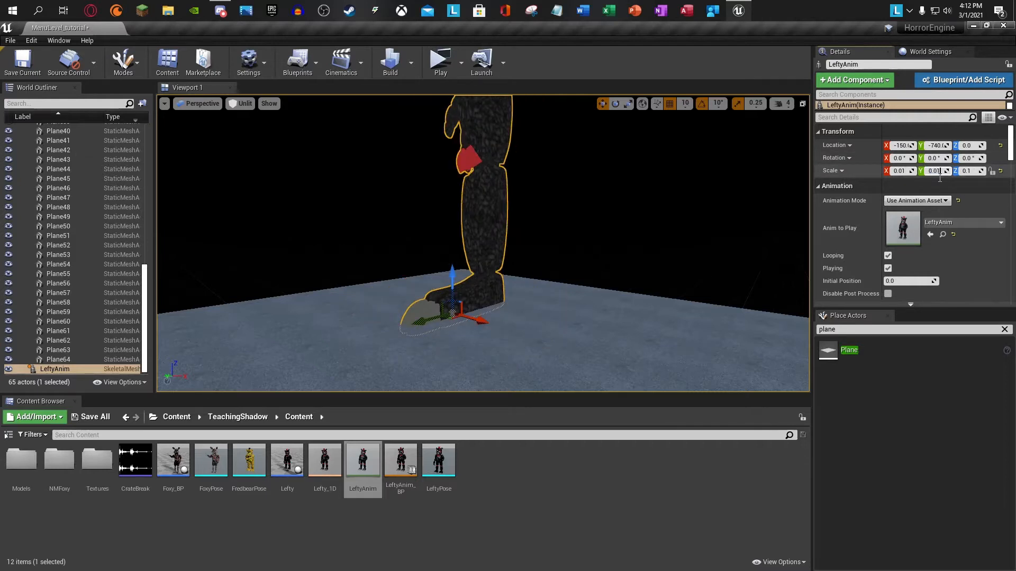
{"action": "left_click", "coordinate": [975, 172]}
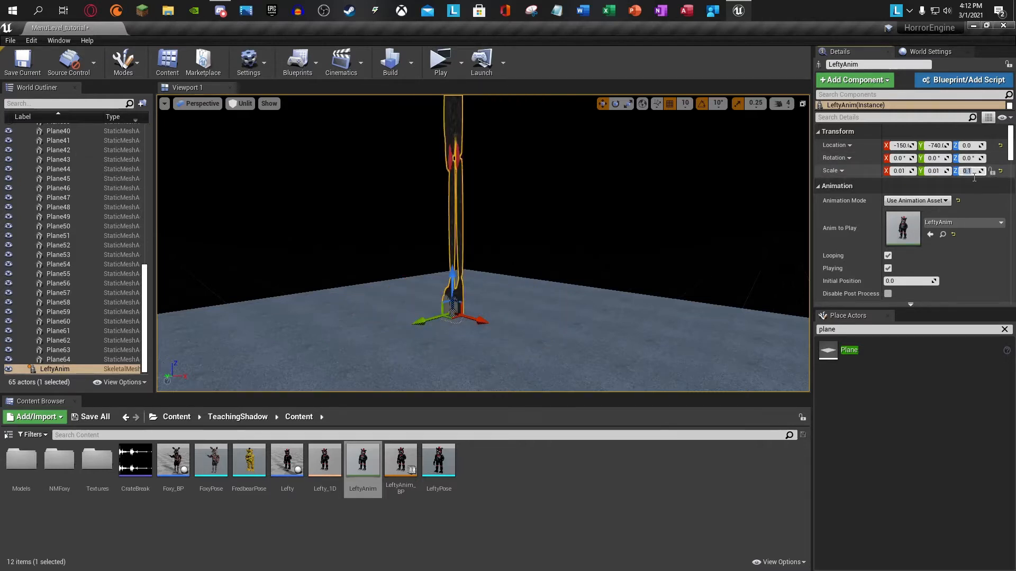
{"action": "key", "text": "Return"}
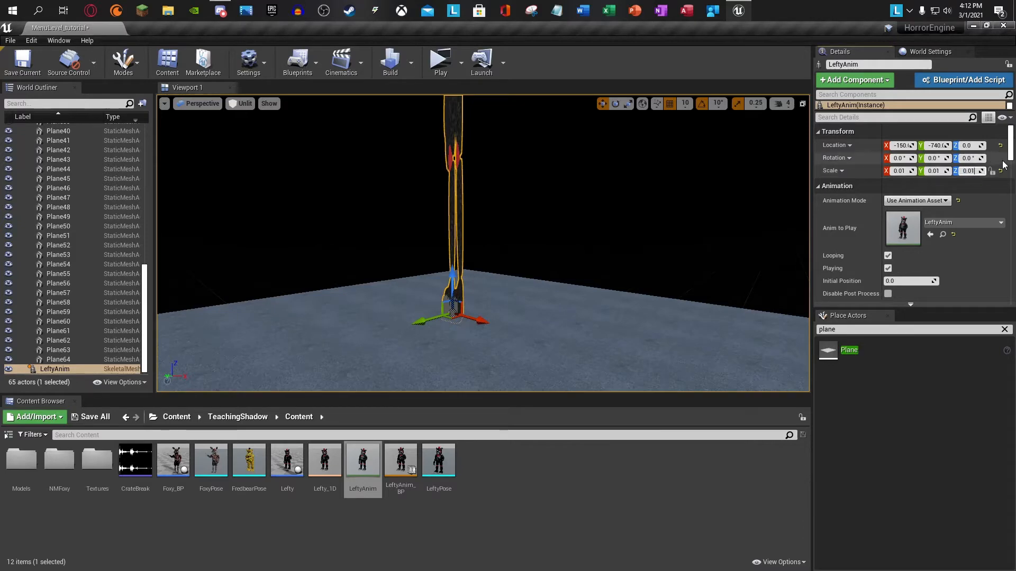
{"action": "key", "text": "Return"}
Step: Raise LeftyAnim to about 0.92 on Z without grid snapping so its feet rest on the carpet, and turn snapping back on
{"action": "right_click_drag", "start_coordinate": [593, 223], "coordinate": [756, 275]}
{"action": "left_click_drag", "start_coordinate": [584, 171], "coordinate": [569, 186]}
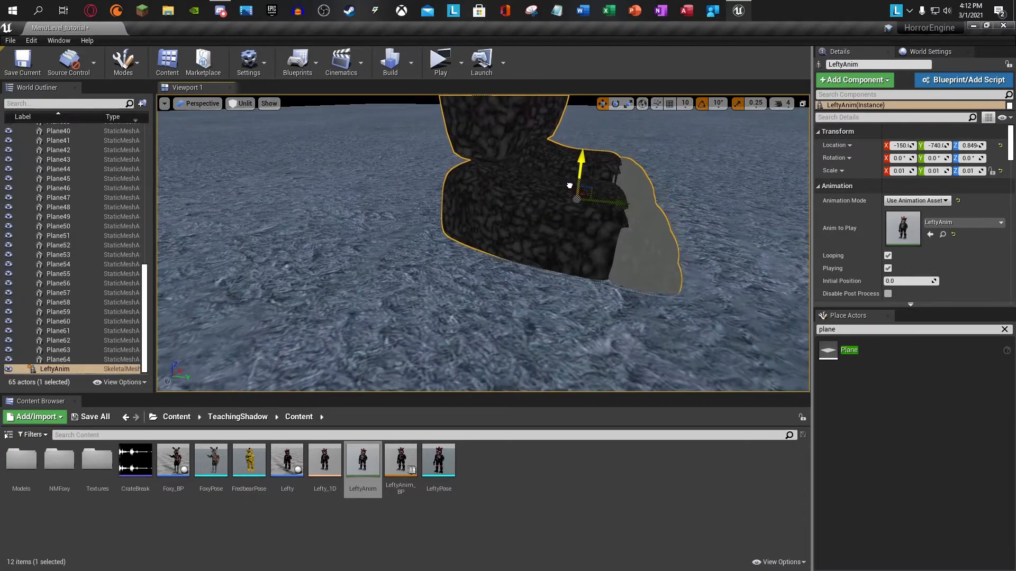
{"action": "left_click", "coordinate": [670, 104]}
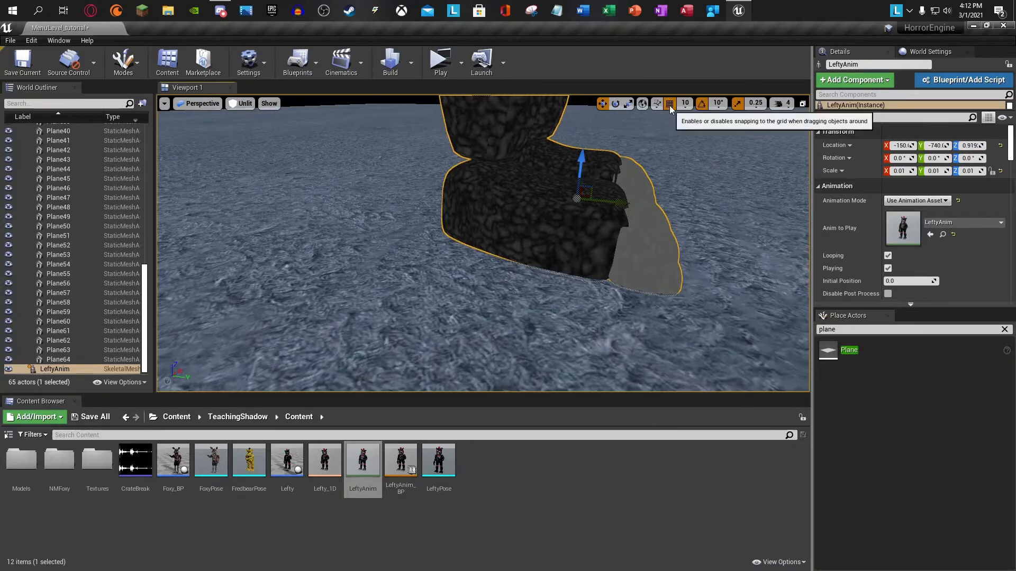
{"action": "right_click_drag", "start_coordinate": [622, 162], "coordinate": [582, 175]}
{"action": "key", "text": "f"}
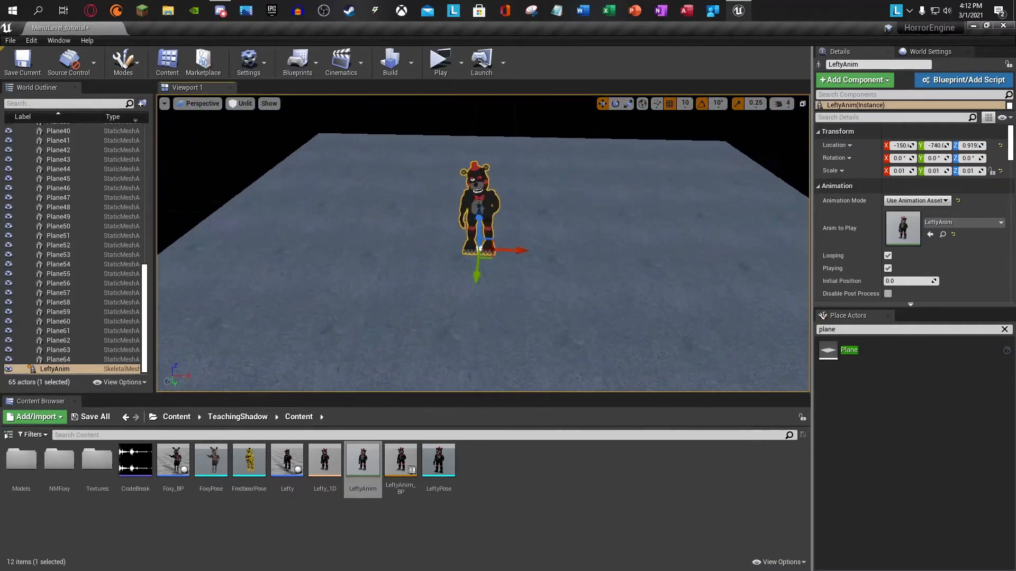
Step: Deselect LeftyAnim and frame the character from the front at a low angle above the carpet floor
{"action": "key", "text": "Escape"}
{"action": "right_click_drag", "start_coordinate": [582, 175], "coordinate": [577, 129]}
{"action": "key", "text": "s"}
{"action": "key", "text": "w"}
{"action": "key", "text": "s"}
{"action": "key", "text": "w"}
{"action": "key", "text": "s"}
{"action": "key", "text": "w"}
{"action": "key", "text": "s"}
{"action": "key", "text": "w"}
{"action": "key", "text": "s"}
{"action": "key", "text": "w"}
{"action": "key", "text": "s"}
{"action": "key", "text": "s"}
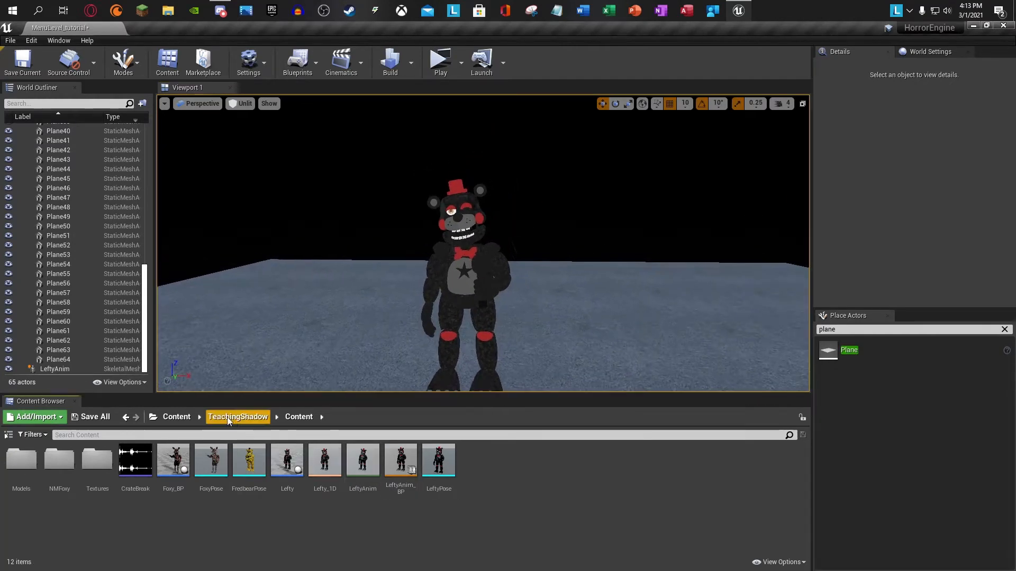
Step: Create a folder named Widgets inside the TeachingShadow/Menu folder
{"action": "left_click", "coordinate": [227, 417]}
{"action": "double_click", "coordinate": [57, 466]}
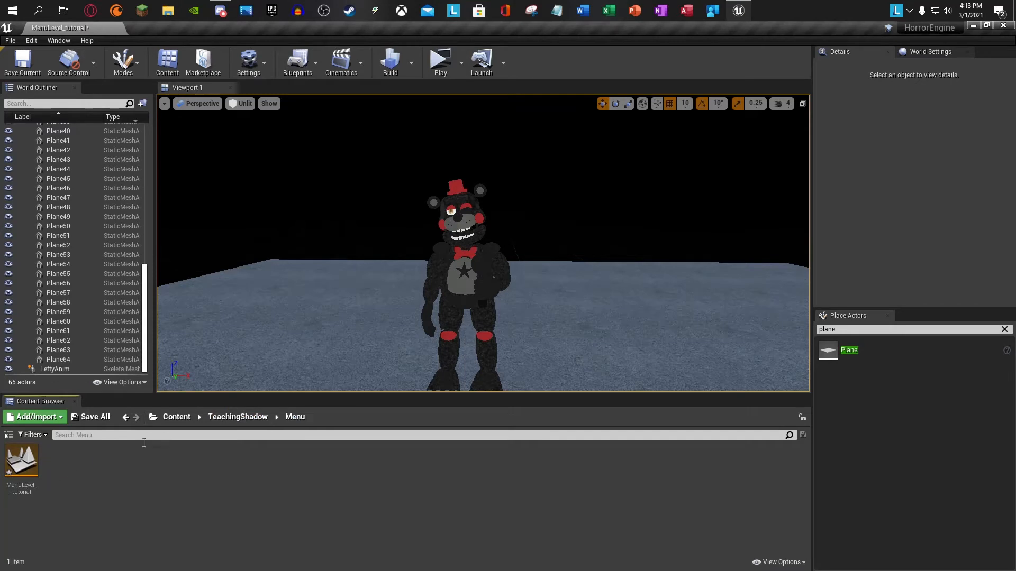
{"action": "right_click", "coordinate": [164, 492]}
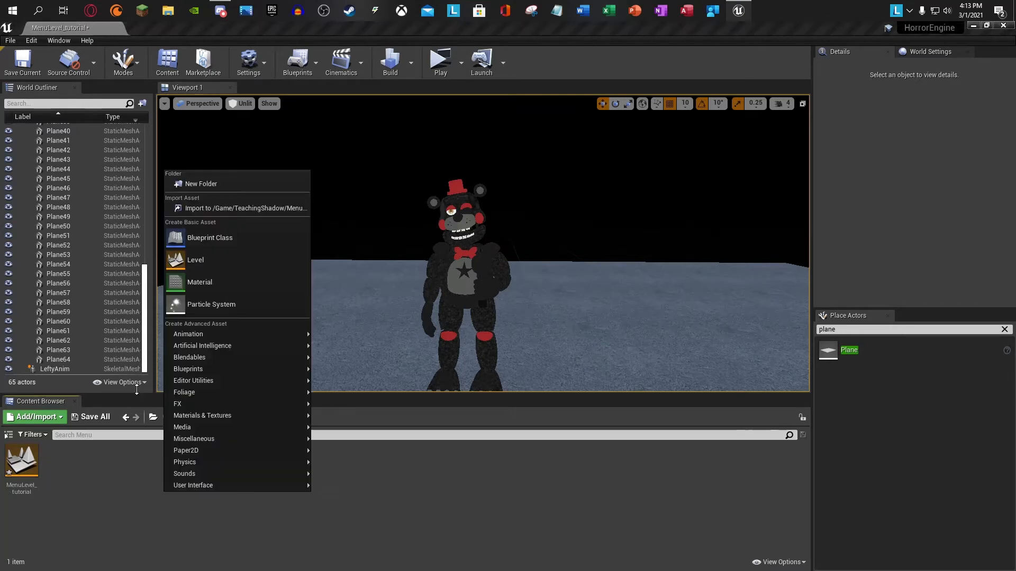
{"action": "left_click", "coordinate": [191, 185]}
{"action": "type", "text": "Widge"}
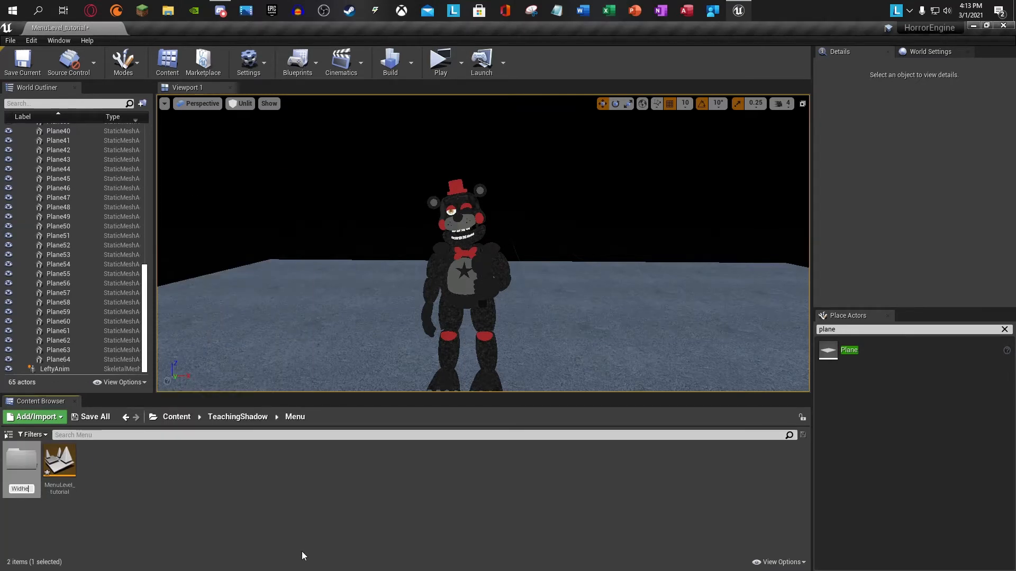
{"action": "key", "text": "BackSpace"}
{"action": "key", "text": "BackSpace"}
{"action": "key", "text": "BackSpace"}
{"action": "type", "text": "gets"}
{"action": "key", "text": "Return"}
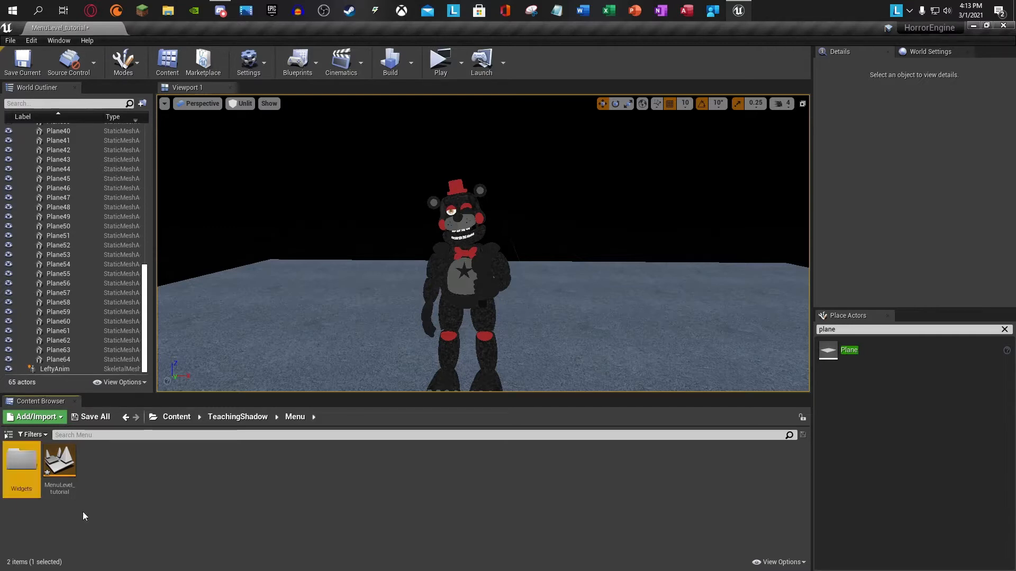
Step: Create a Widget Blueprint named MainMenuWidget in the Widgets folder and open it for editing
{"action": "double_click", "coordinate": [20, 489]}
{"action": "right_click", "coordinate": [30, 472]}
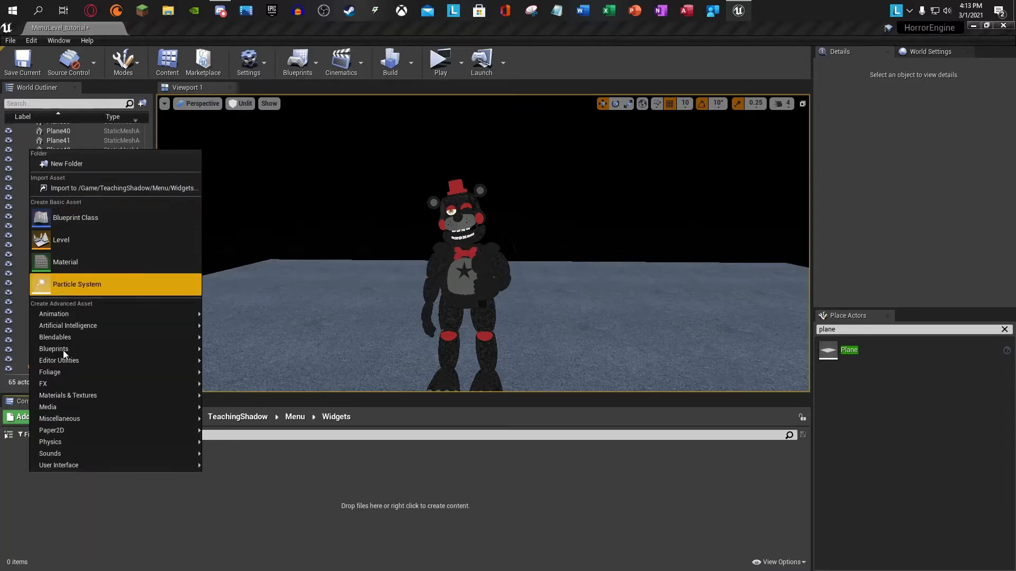
{"action": "mouse_move", "coordinate": [43, 466]}
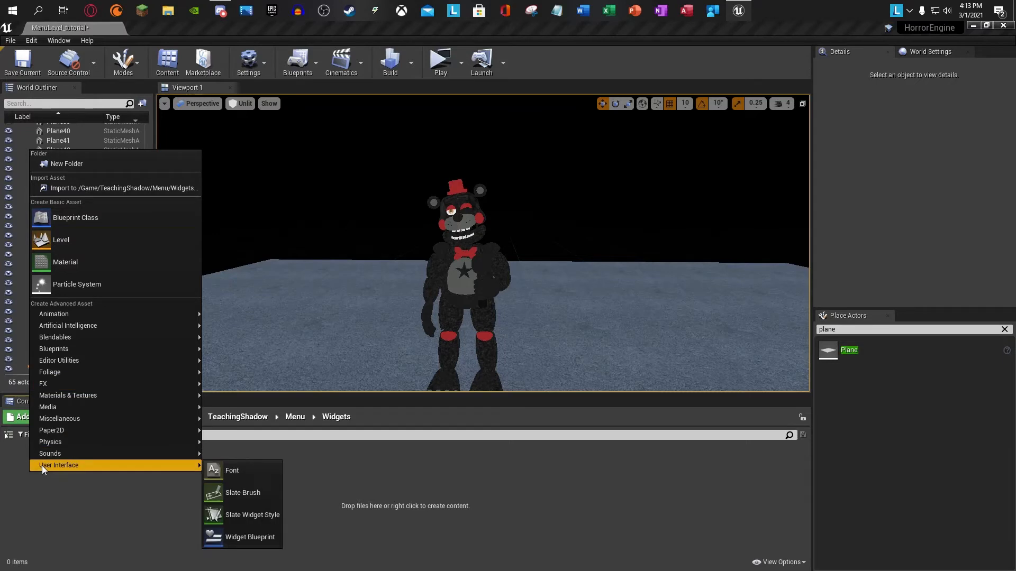
{"action": "left_click", "coordinate": [249, 544]}
{"action": "type", "text": "M"}
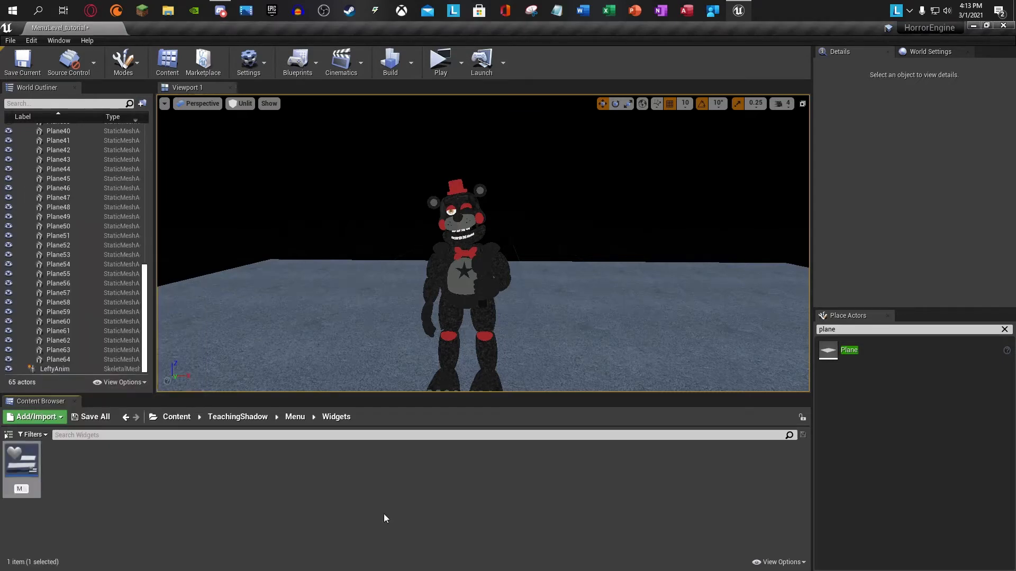
{"action": "type", "text": "ainM"}
{"action": "key", "text": "Return"}
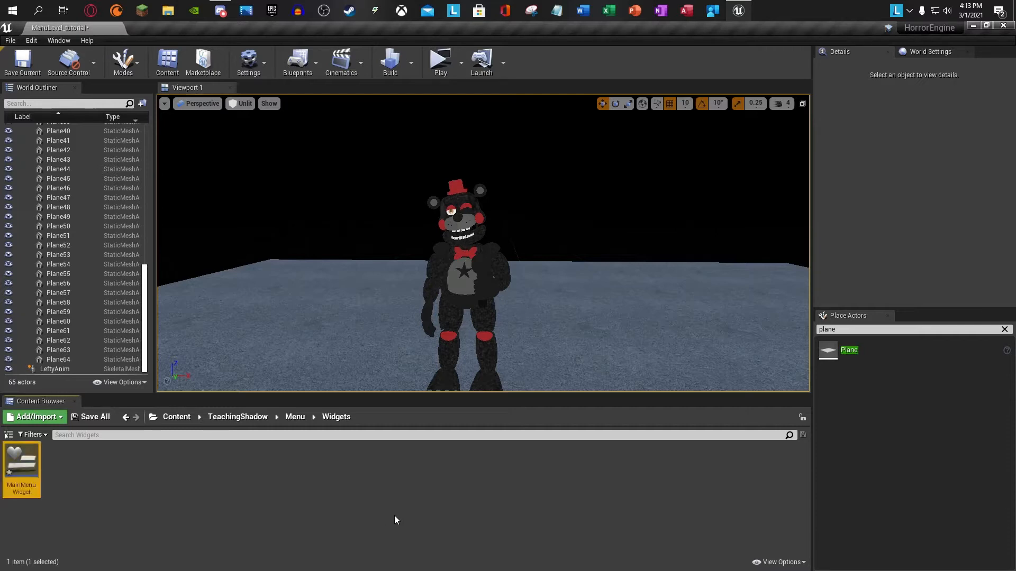
{"action": "double_click", "coordinate": [19, 492]}
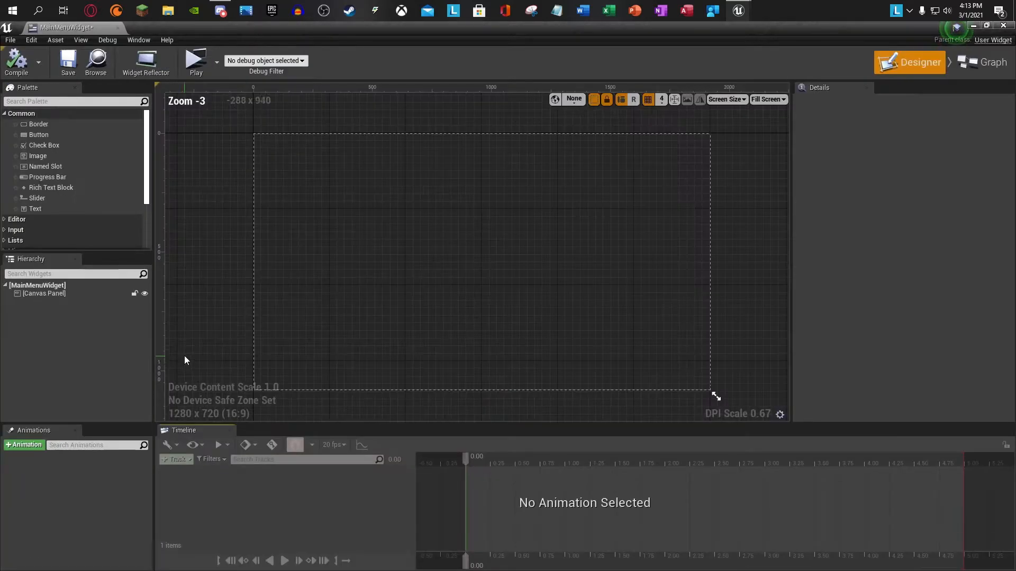
Step: Place a Text element on the widget canvas near the upper middle, at about X 888, Y 124, and keep it selected
{"action": "left_click", "coordinate": [70, 102]}
{"action": "type", "text": "Text"}
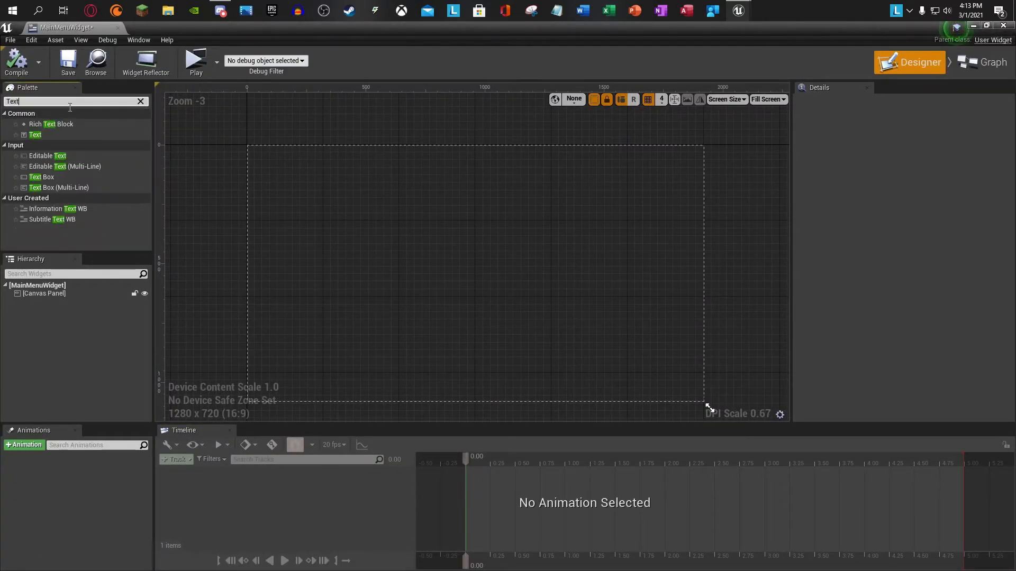
{"action": "left_click_drag", "start_coordinate": [40, 134], "coordinate": [458, 175]}
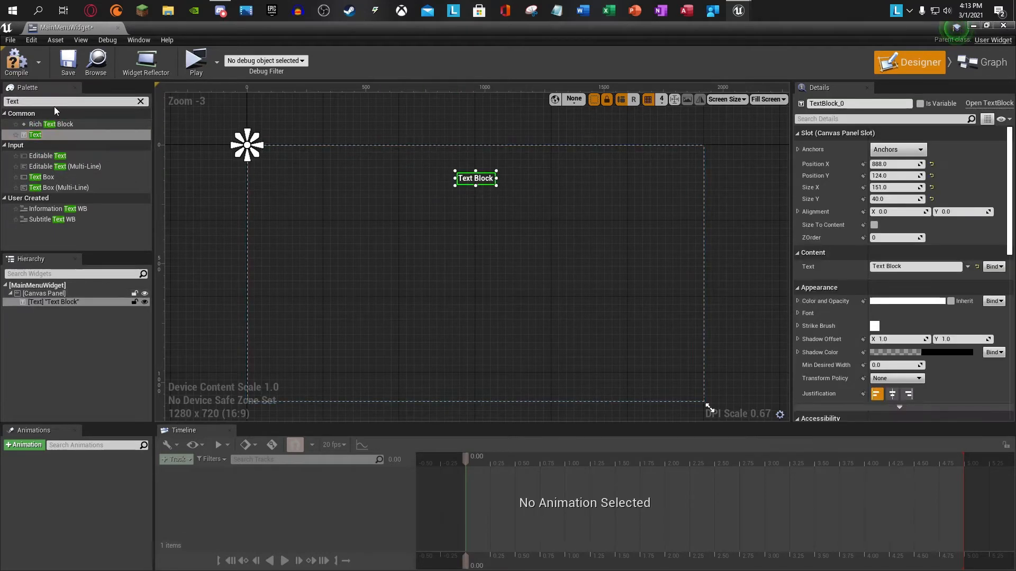
{"action": "left_click", "coordinate": [54, 107]}
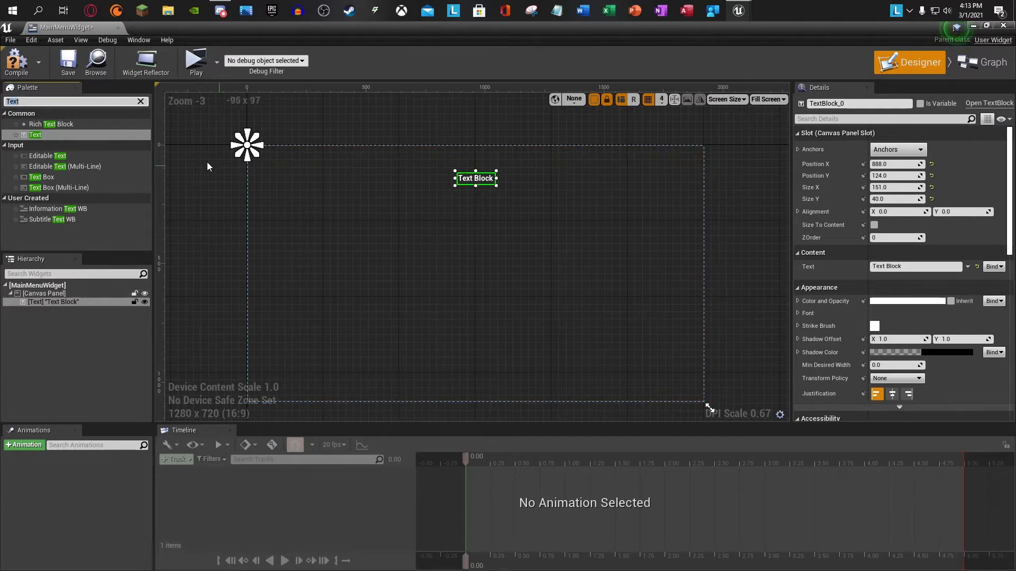
{"action": "left_click", "coordinate": [181, 144]}
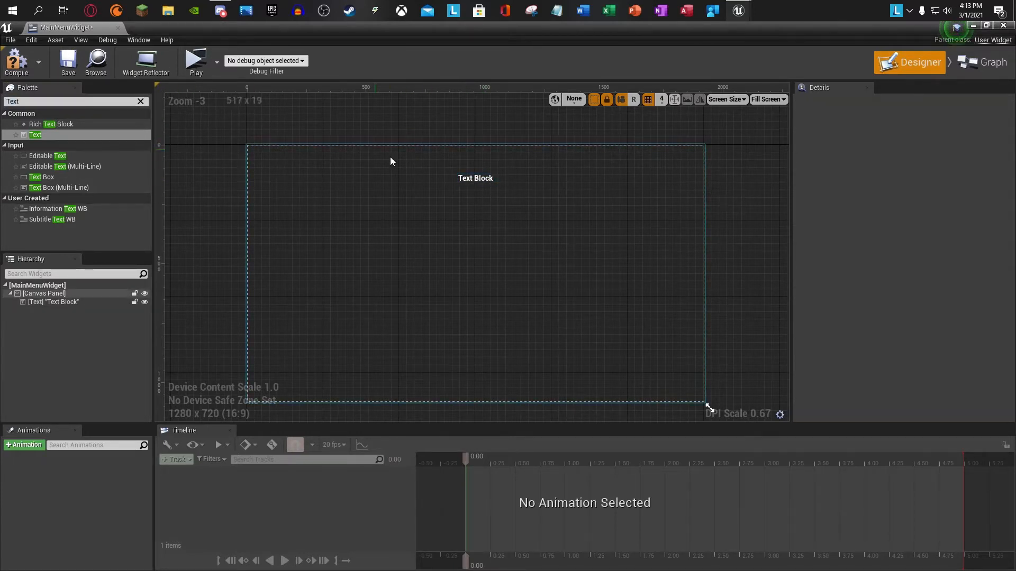
{"action": "left_click", "coordinate": [481, 176]}
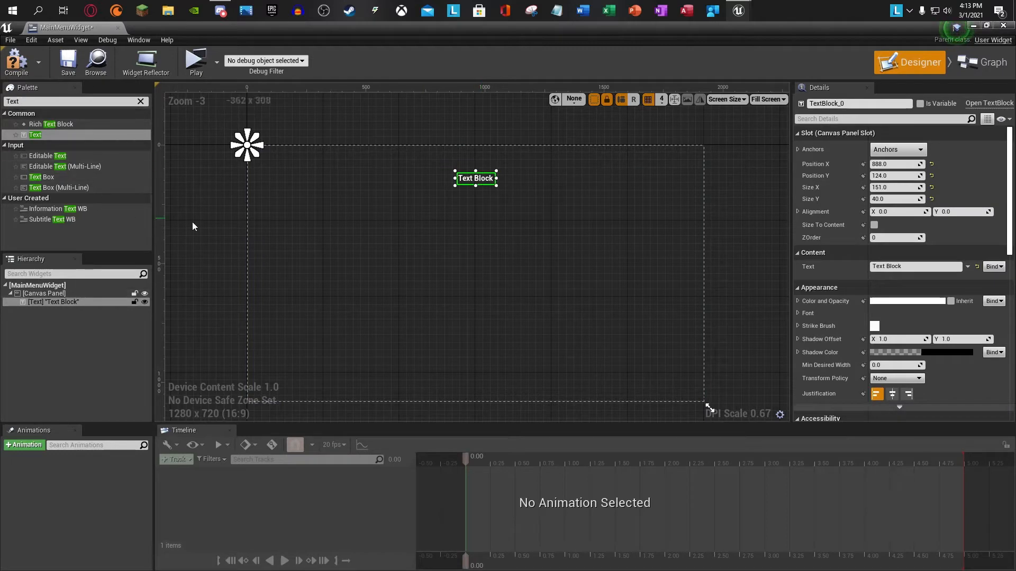
Step: Set the text block's content to "FNAF: ShADow iS StuPiD" and widen its box to about 365 to fit the text
{"action": "left_click", "coordinate": [901, 267]}
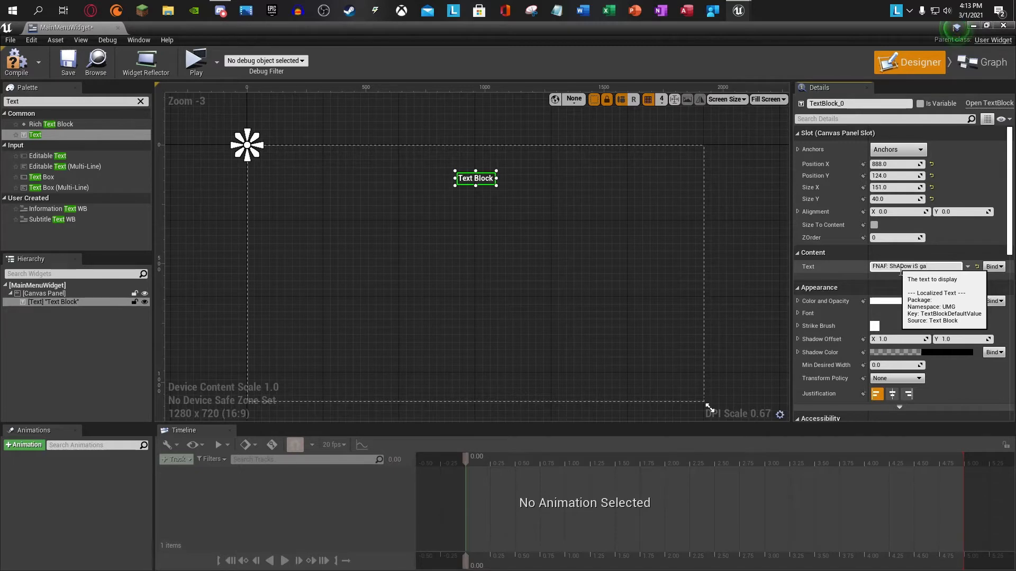
{"action": "left_click", "coordinate": [936, 264]}
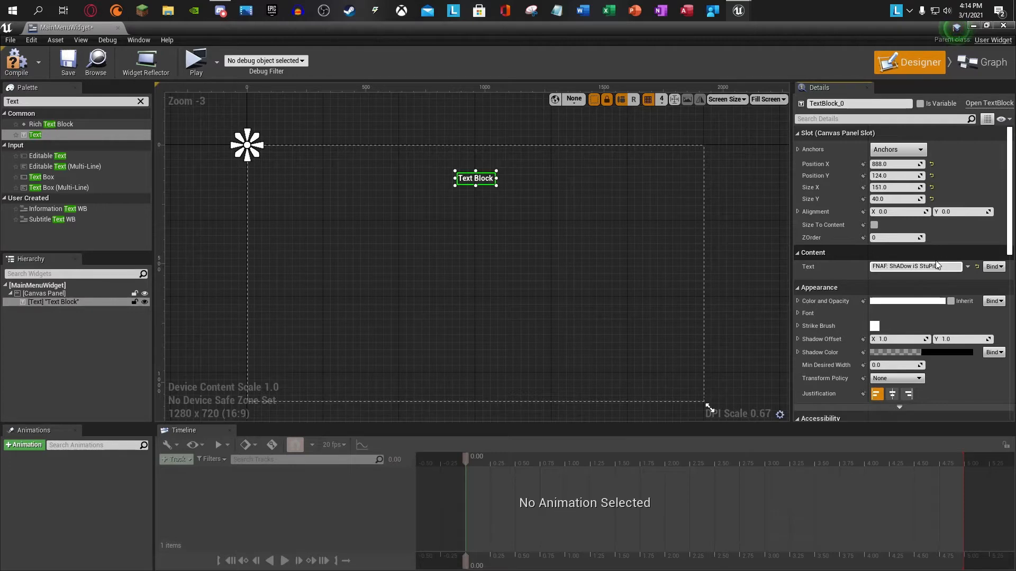
{"action": "left_click", "coordinate": [942, 213]}
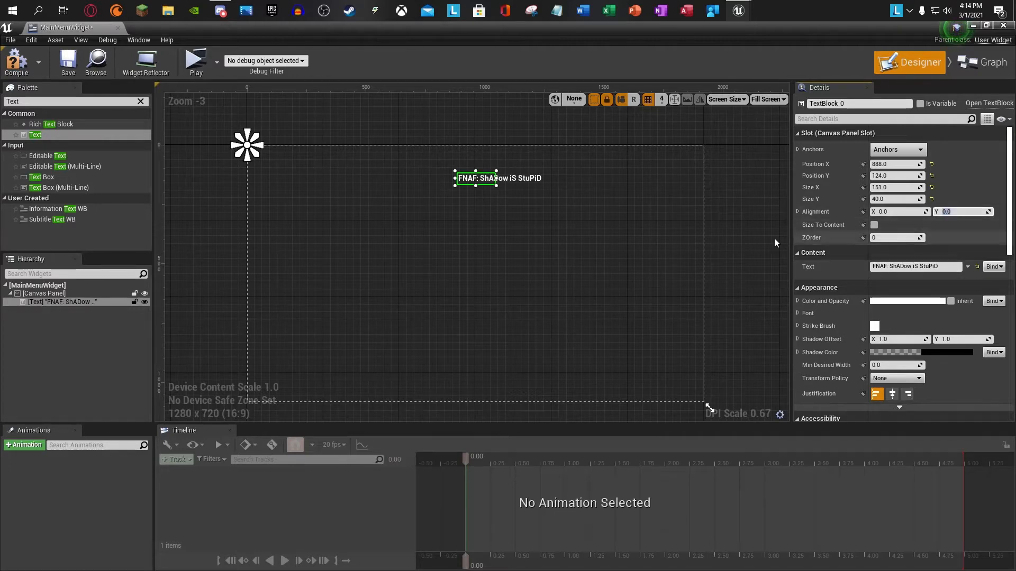
{"action": "left_click", "coordinate": [499, 181]}
{"action": "left_click", "coordinate": [495, 180]}
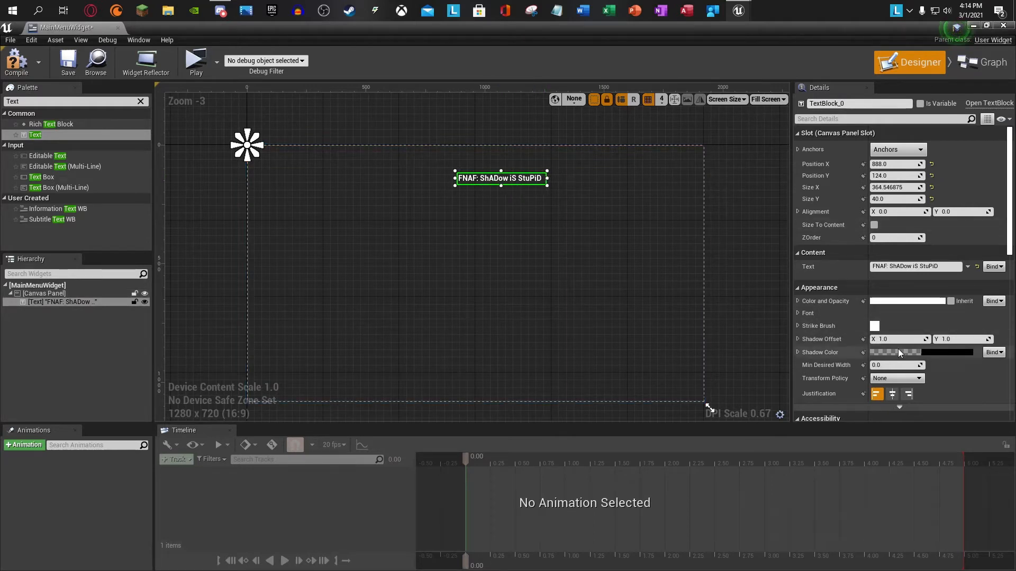
Step: Set the title's font size to 138, enlarge its box, and shift it toward the canvas's upper-left corner
{"action": "scroll", "coordinate": [897, 348], "scroll_direction": "down", "scroll_amount": 2}
{"action": "scroll", "coordinate": [896, 348], "scroll_direction": "up", "scroll_amount": 3}
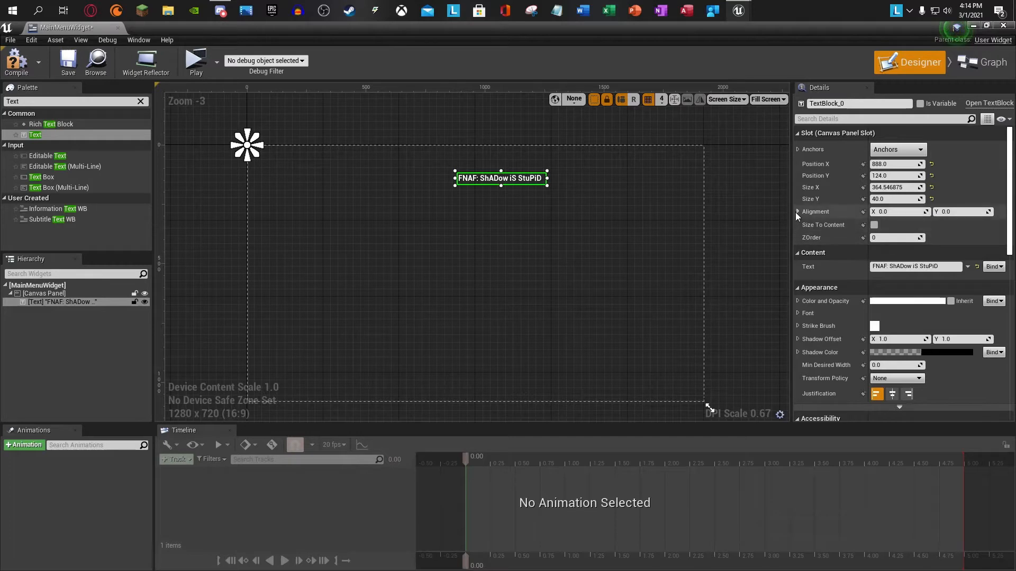
{"action": "left_click", "coordinate": [798, 300]}
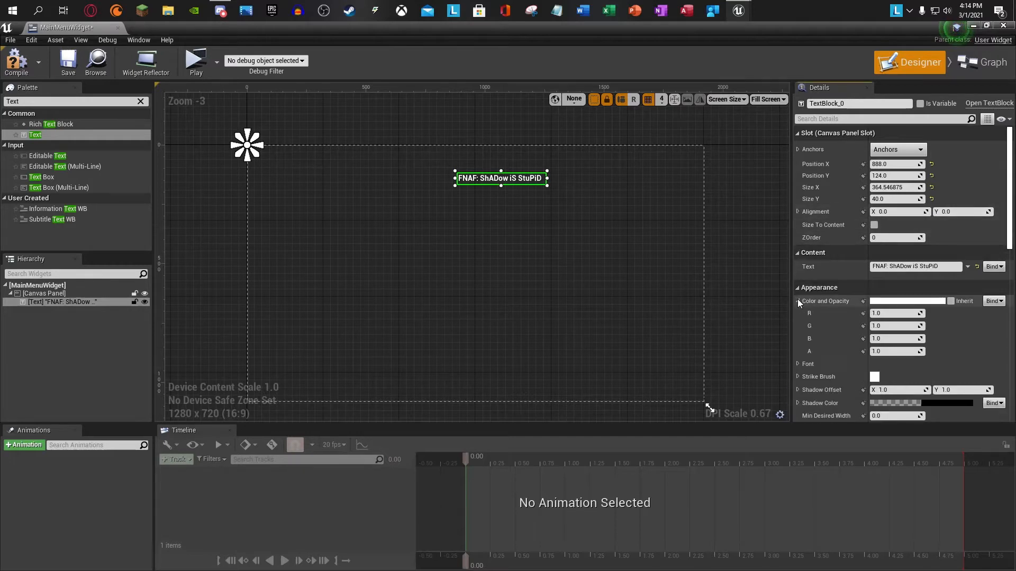
{"action": "scroll", "coordinate": [797, 300], "scroll_direction": "down", "scroll_amount": 2}
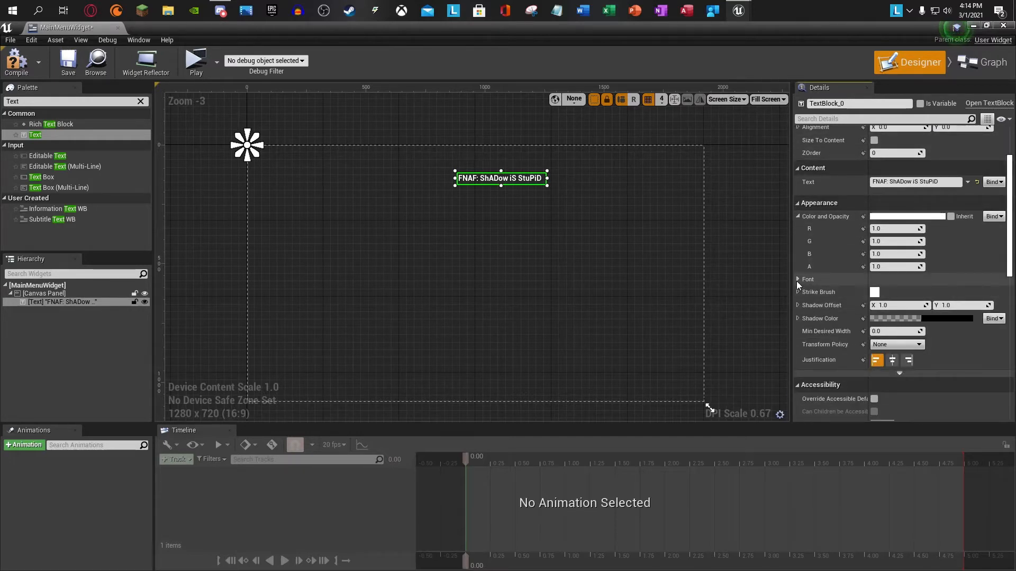
{"action": "left_click", "coordinate": [797, 279]}
{"action": "scroll", "coordinate": [902, 349], "scroll_direction": "down", "scroll_amount": 1}
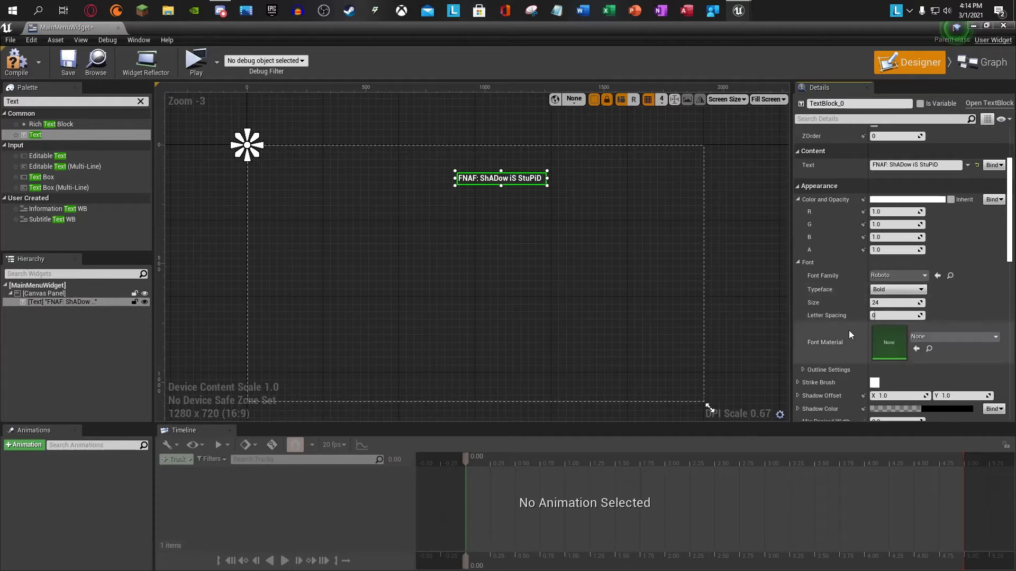
{"action": "left_click_drag", "start_coordinate": [894, 304], "coordinate": [877, 303]}
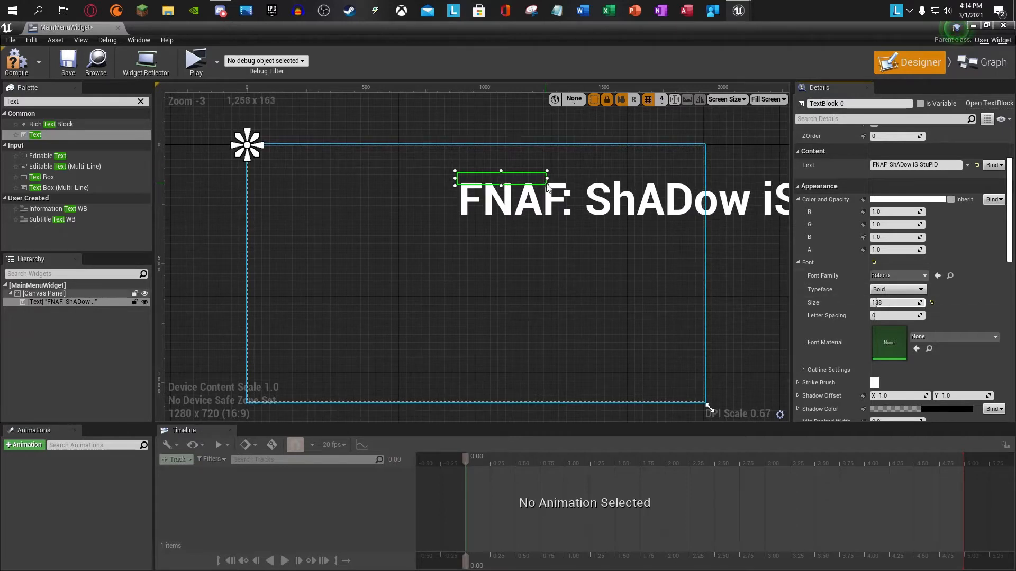
{"action": "left_click_drag", "start_coordinate": [548, 186], "coordinate": [759, 226]}
{"action": "left_click_drag", "start_coordinate": [629, 205], "coordinate": [400, 186]}
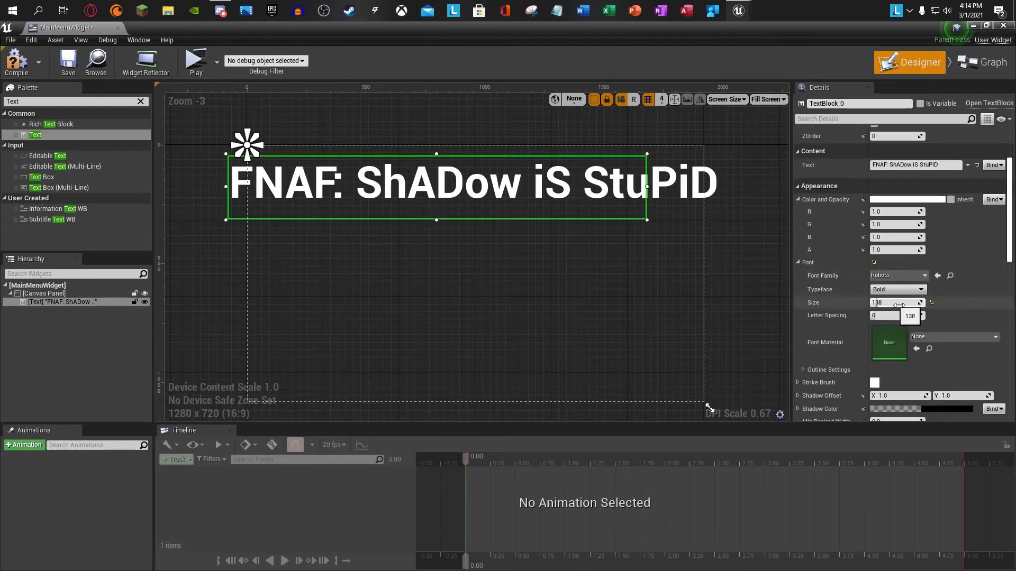
Step: Set the title's font size to 71, position it in the canvas's upper-left corner, and shrink its box to fit the text
{"action": "left_click_drag", "start_coordinate": [899, 306], "coordinate": [865, 305]}
{"action": "left_click_drag", "start_coordinate": [466, 173], "coordinate": [493, 167]}
{"action": "left_click_drag", "start_coordinate": [674, 213], "coordinate": [514, 176]}
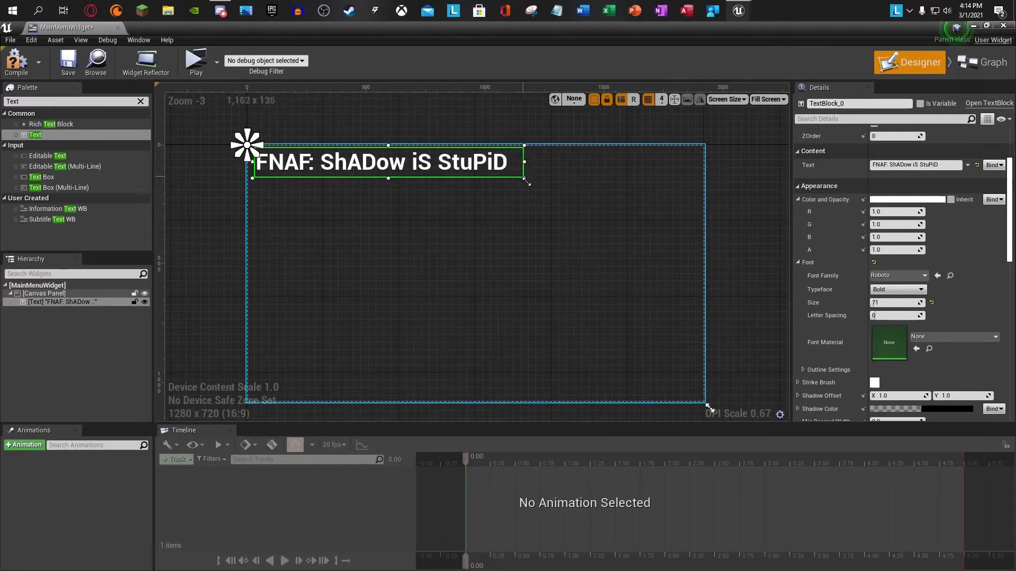
Step: Change the title's font family to HorrorEngineFont and deselect the text block
{"action": "left_click", "coordinate": [887, 275]}
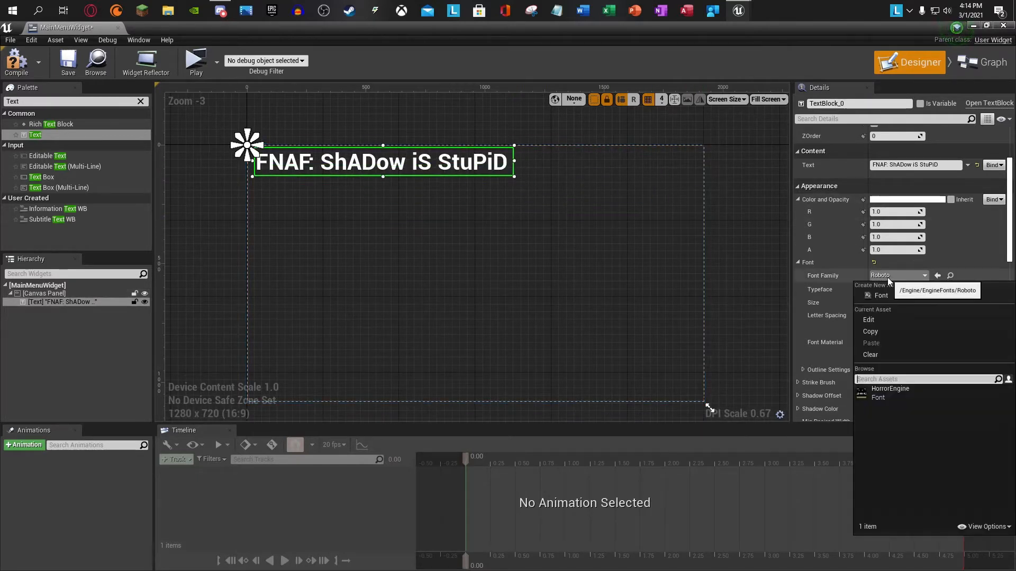
{"action": "left_click", "coordinate": [884, 396]}
{"action": "left_click", "coordinate": [724, 192]}
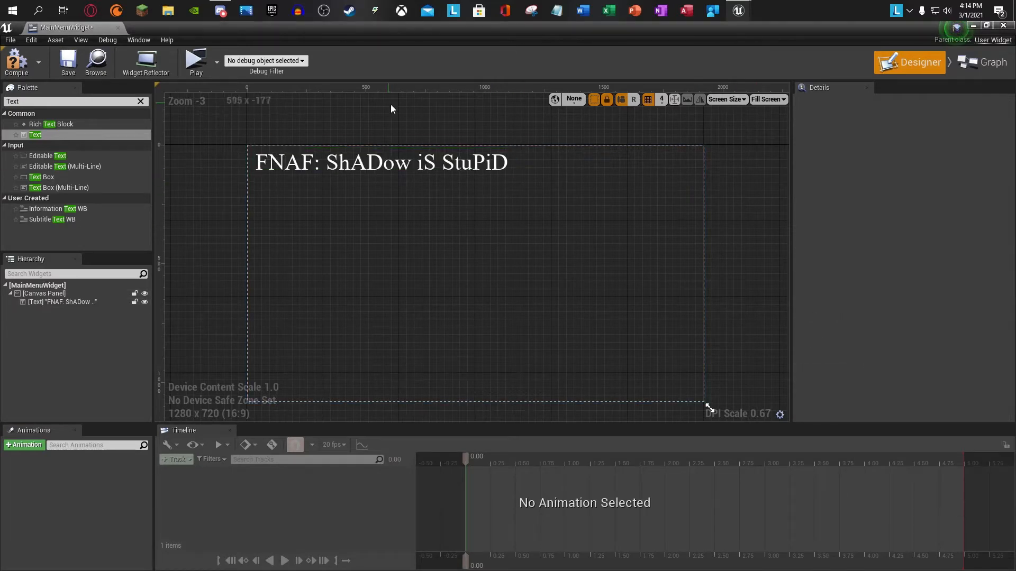
Step: Minimize the widget editor, switch to the Opera browser, search for "horror font download" and open dafont.com's Horror fonts page
{"action": "left_click", "coordinate": [974, 25]}
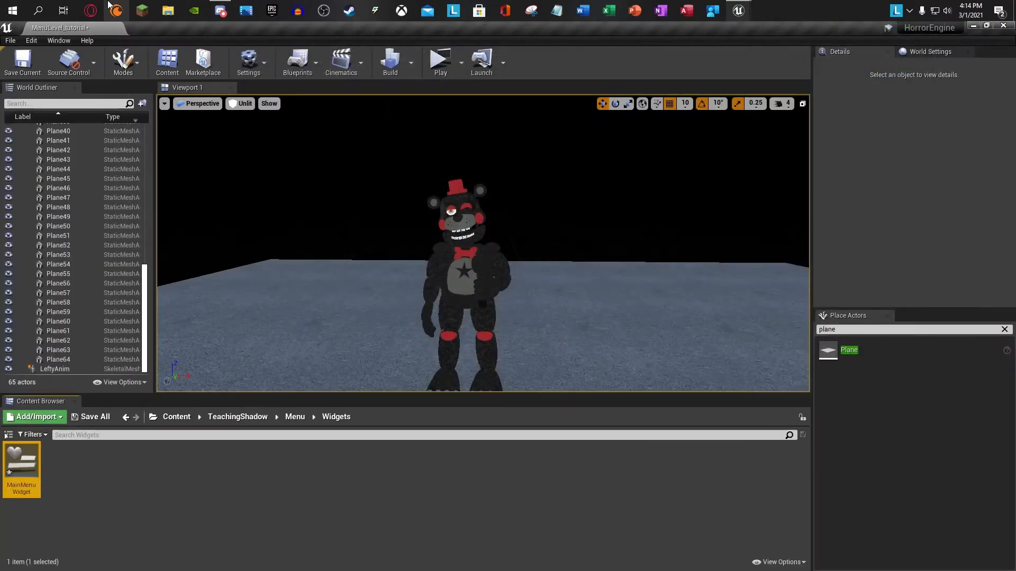
{"action": "left_click", "coordinate": [91, 8]}
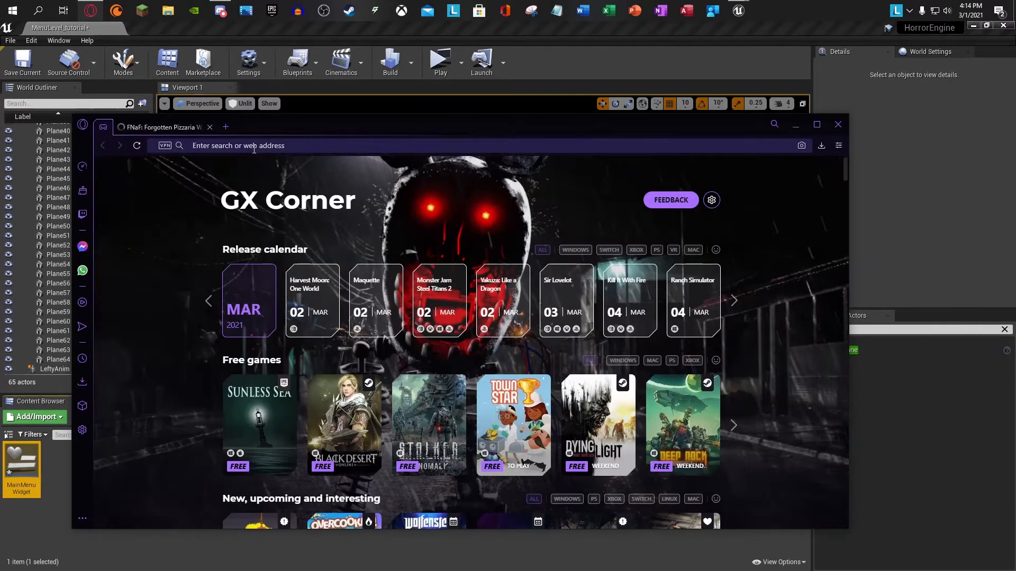
{"action": "type", "text": "horror font download"}
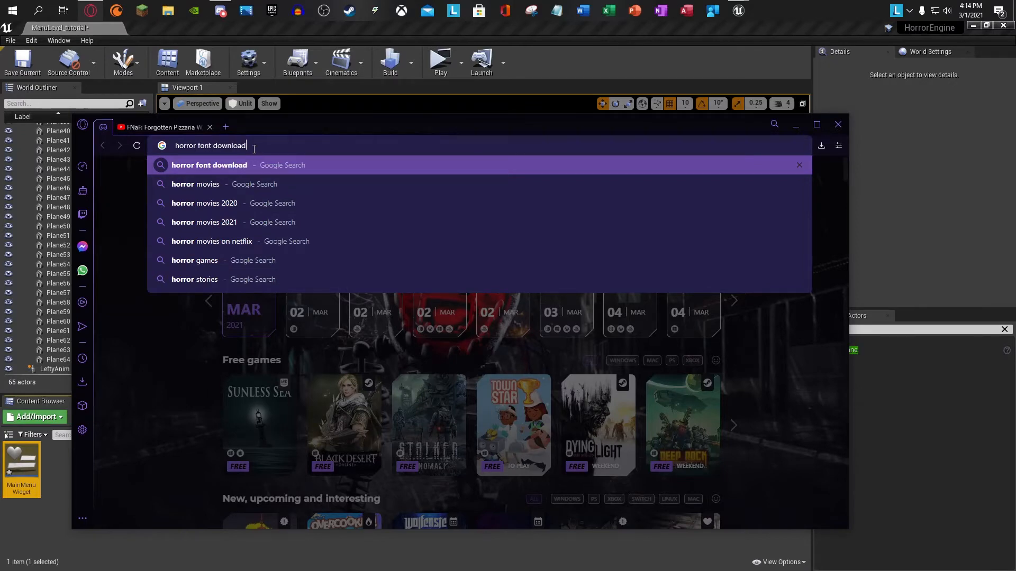
{"action": "key", "text": "Return"}
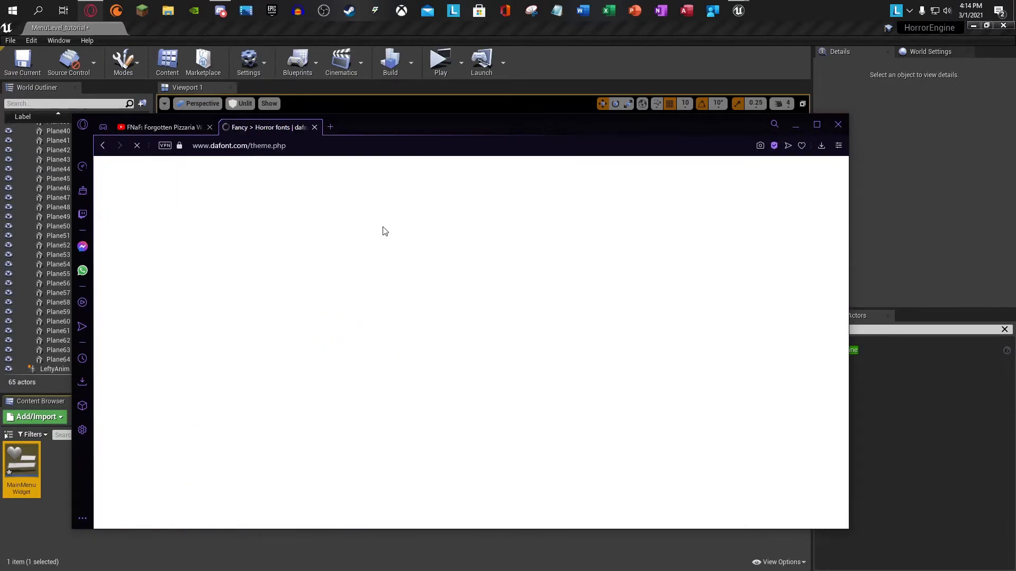
Step: Download the Another Danger font from the Fancy > Horror list and close the dafont tab
{"action": "scroll", "coordinate": [378, 245], "scroll_direction": "down", "scroll_amount": 3}
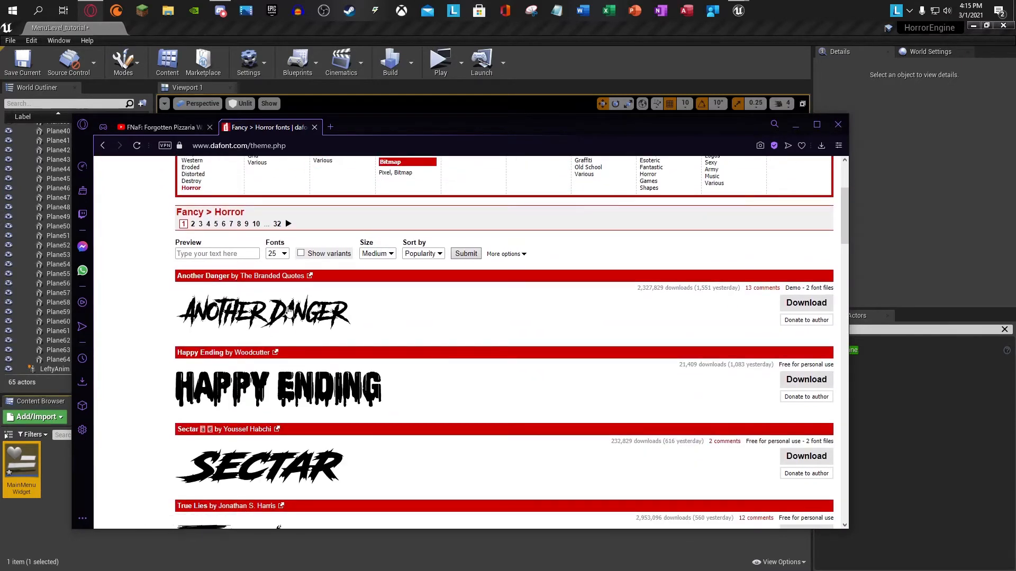
{"action": "left_click", "coordinate": [791, 302]}
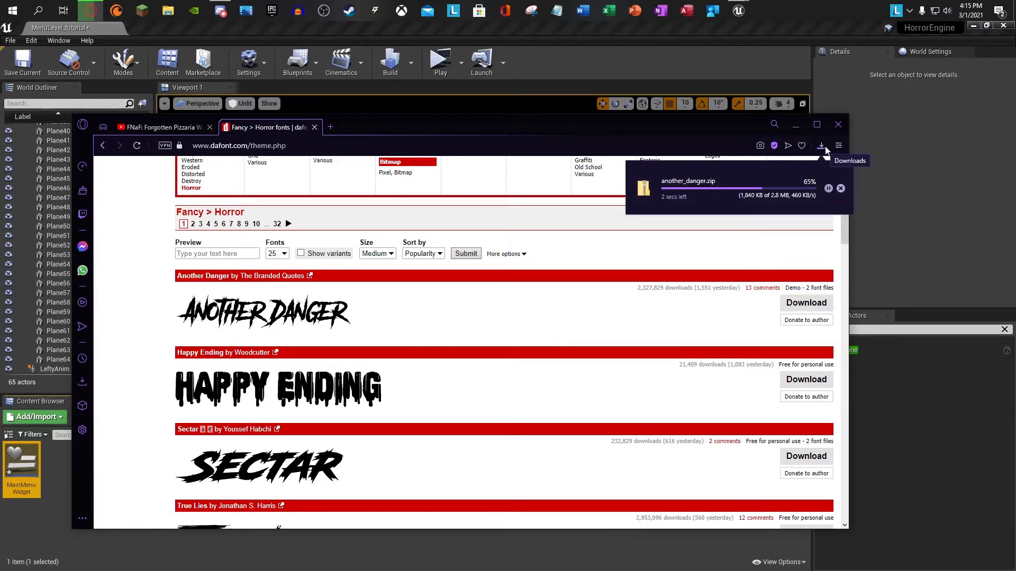
{"action": "left_click", "coordinate": [310, 131]}
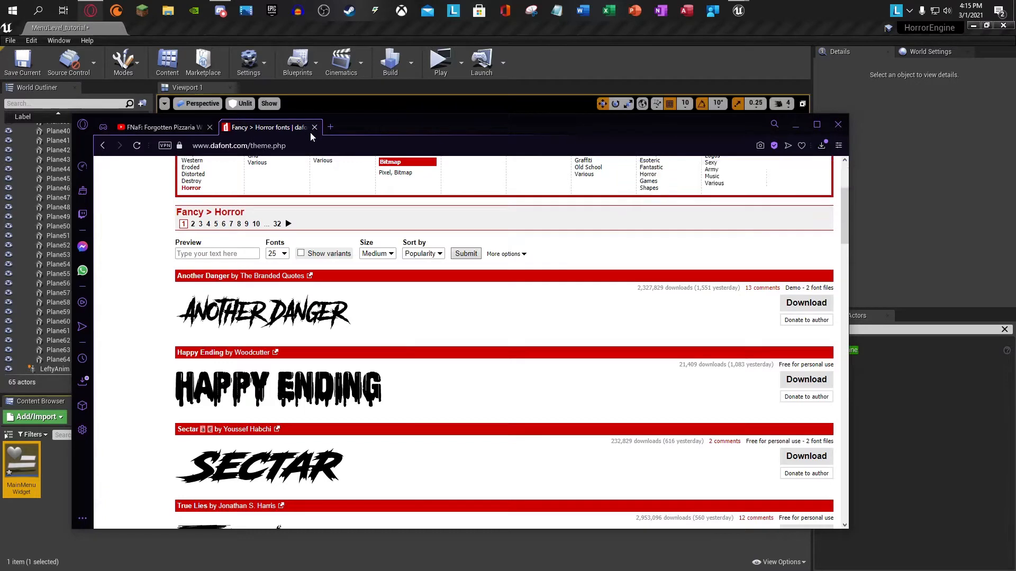
Step: Close the dafont and YouTube tabs, minimize the browser, and open the Downloads folder in File Explorer
{"action": "left_click", "coordinate": [313, 128]}
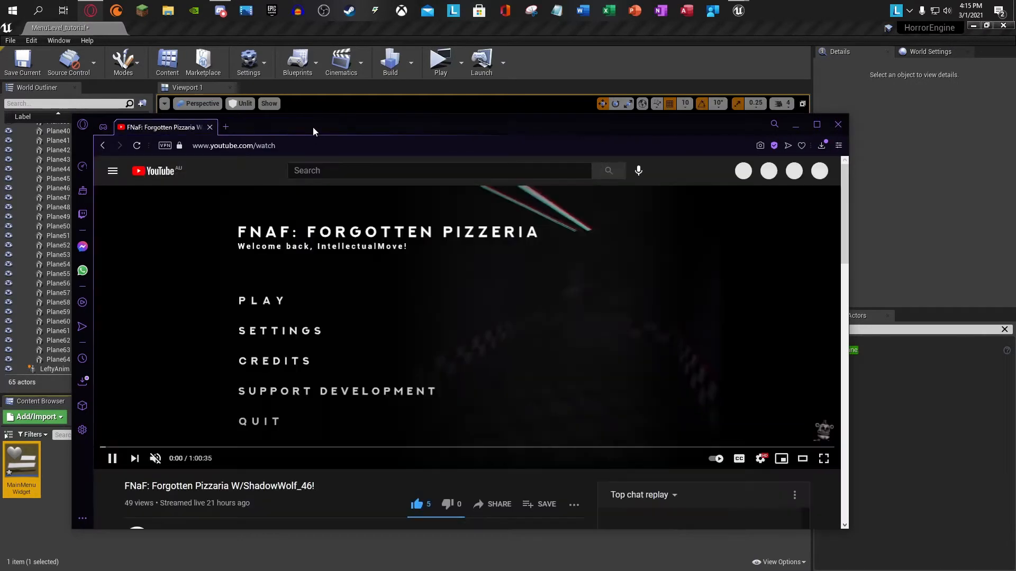
{"action": "left_click", "coordinate": [210, 128]}
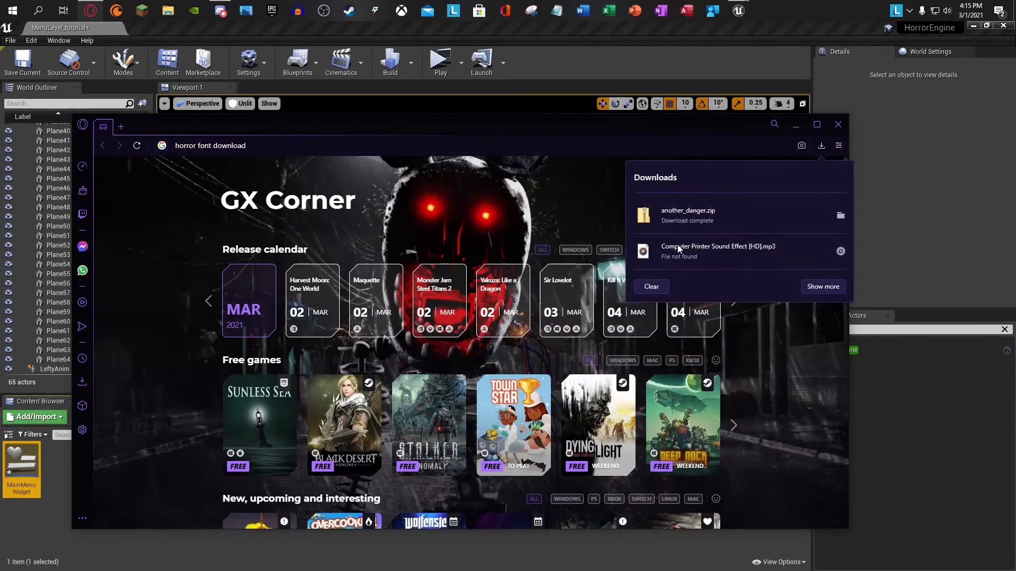
{"action": "left_click", "coordinate": [789, 127]}
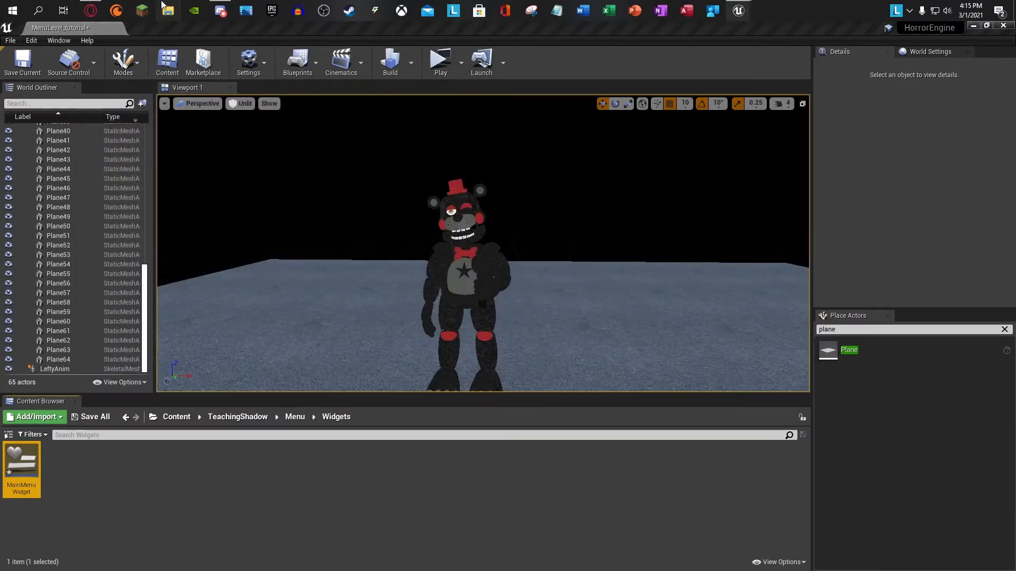
{"action": "left_click", "coordinate": [168, 10]}
{"action": "left_click", "coordinate": [419, 373]}
{"action": "left_click", "coordinate": [427, 360]}
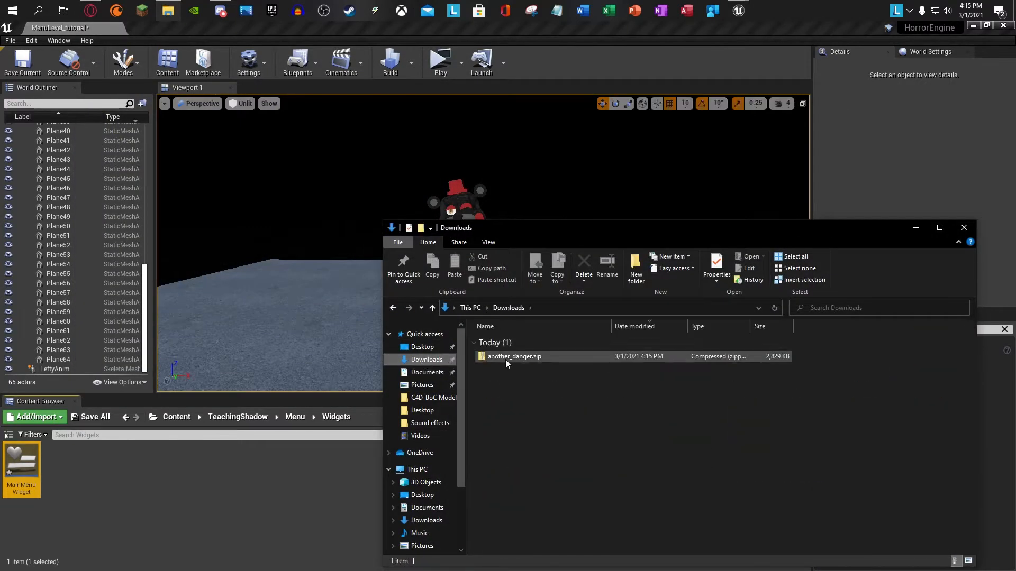
Step: Extract another_danger.zip into the Fonts folder inside Documents
{"action": "right_click", "coordinate": [506, 357]}
{"action": "left_click", "coordinate": [538, 136]}
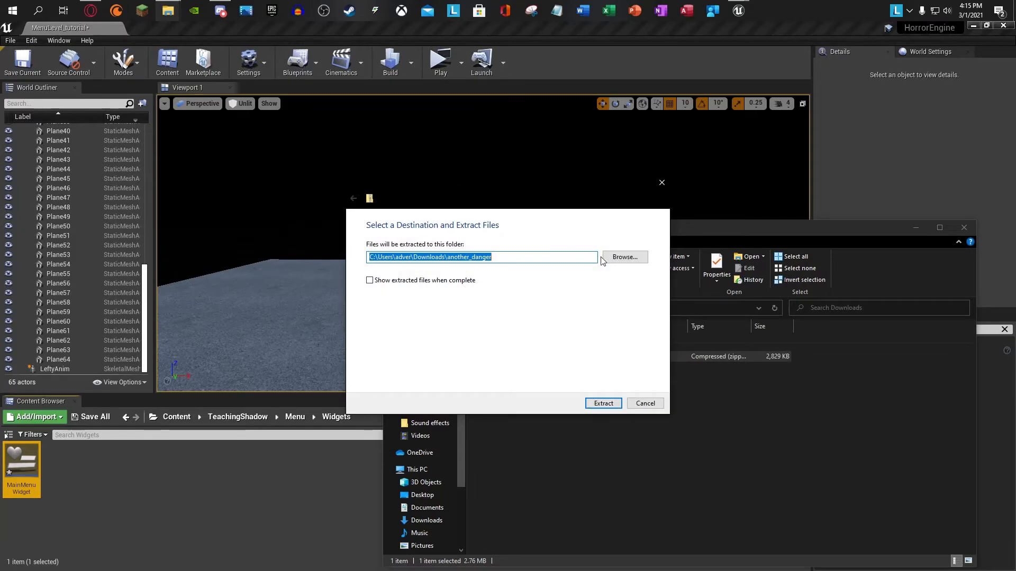
{"action": "left_click", "coordinate": [623, 256]}
{"action": "left_click", "coordinate": [397, 313]}
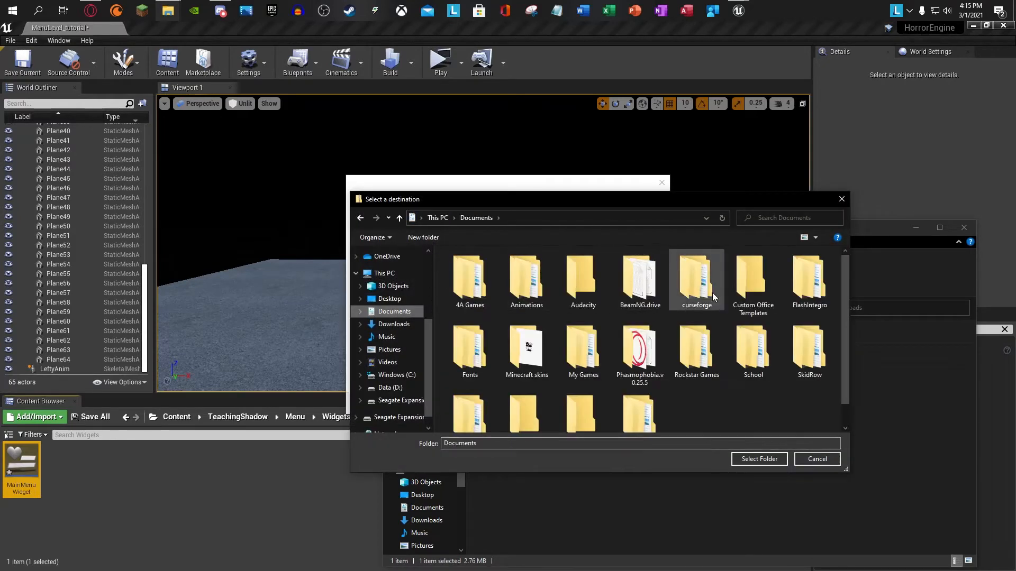
{"action": "scroll", "coordinate": [639, 380], "scroll_direction": "down", "scroll_amount": 1}
{"action": "double_click", "coordinate": [469, 325]}
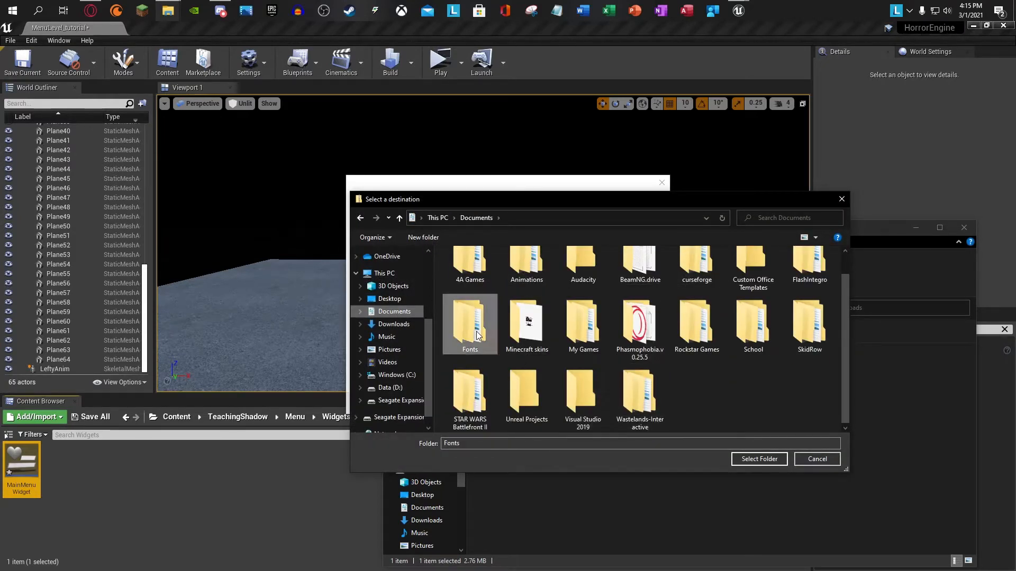
{"action": "left_click", "coordinate": [758, 456]}
{"action": "left_click", "coordinate": [596, 404]}
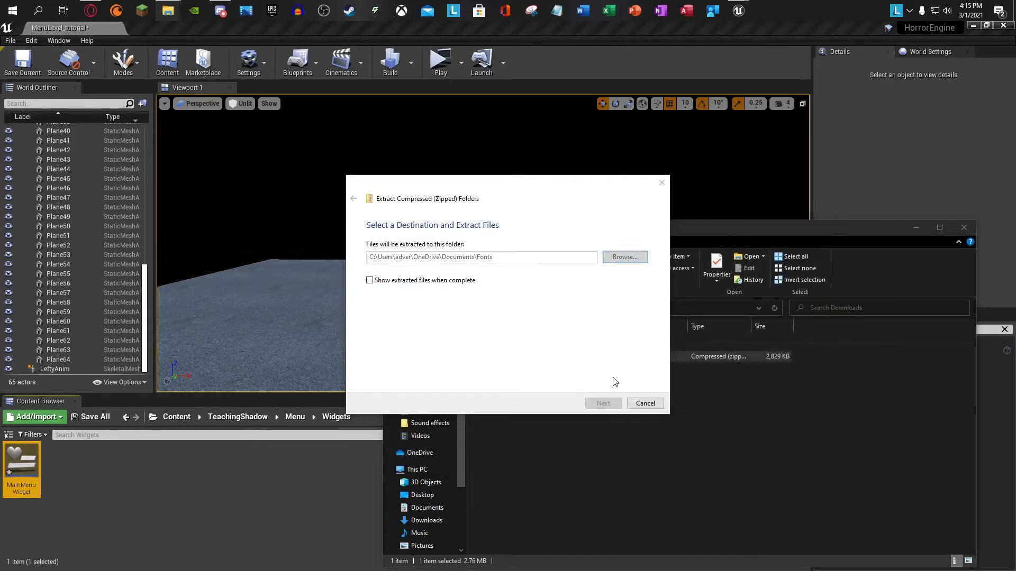
Step: Delete another_danger.zip from Downloads and open the Fonts folder in Documents
{"action": "right_click", "coordinate": [538, 357]}
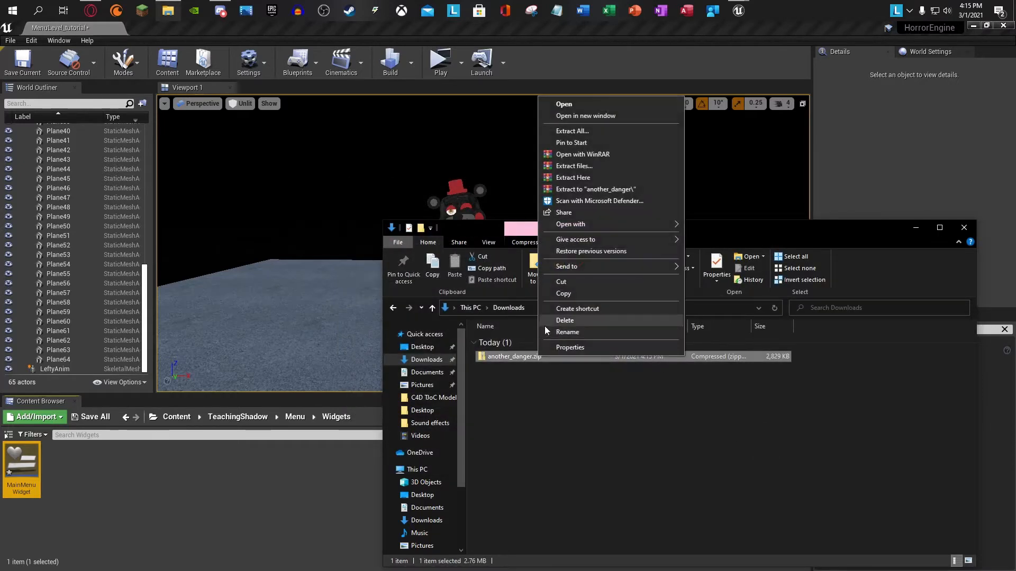
{"action": "left_click", "coordinate": [550, 320]}
{"action": "left_click", "coordinate": [427, 372]}
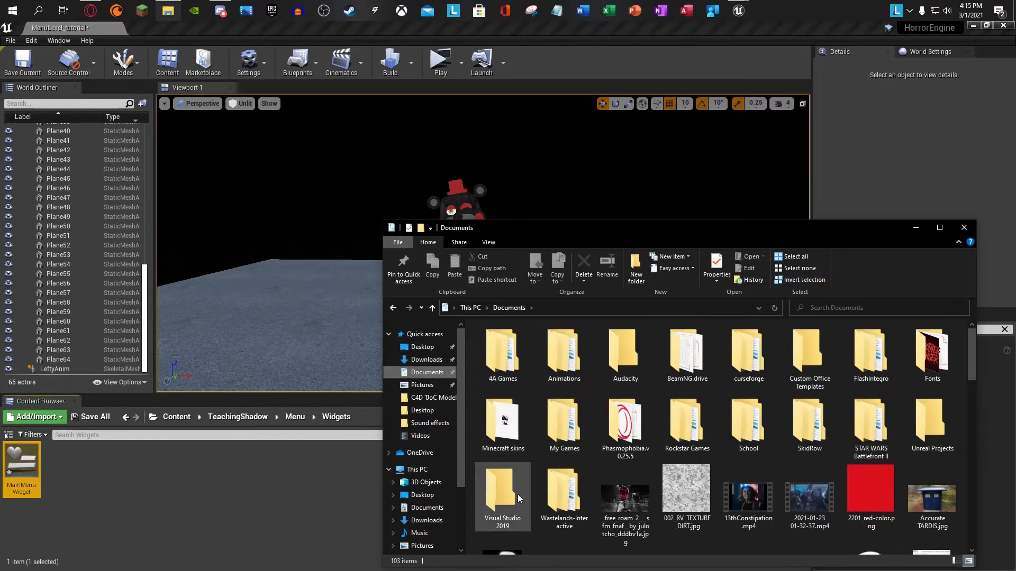
{"action": "double_click", "coordinate": [947, 360]}
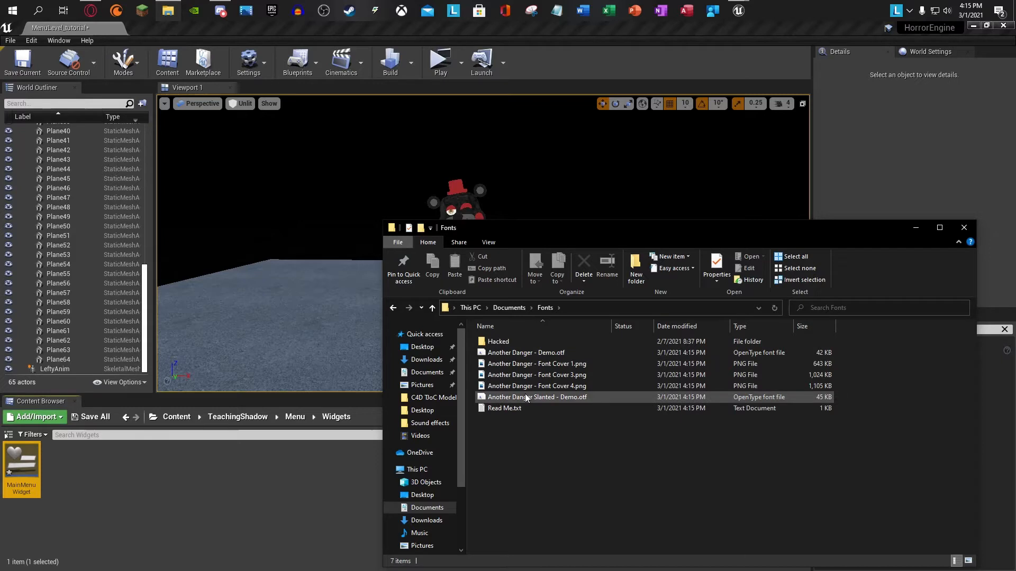
Step: Check the Hacked subfolder, return to Fonts, and create a new folder there named Fancy Horror
{"action": "left_click", "coordinate": [508, 343]}
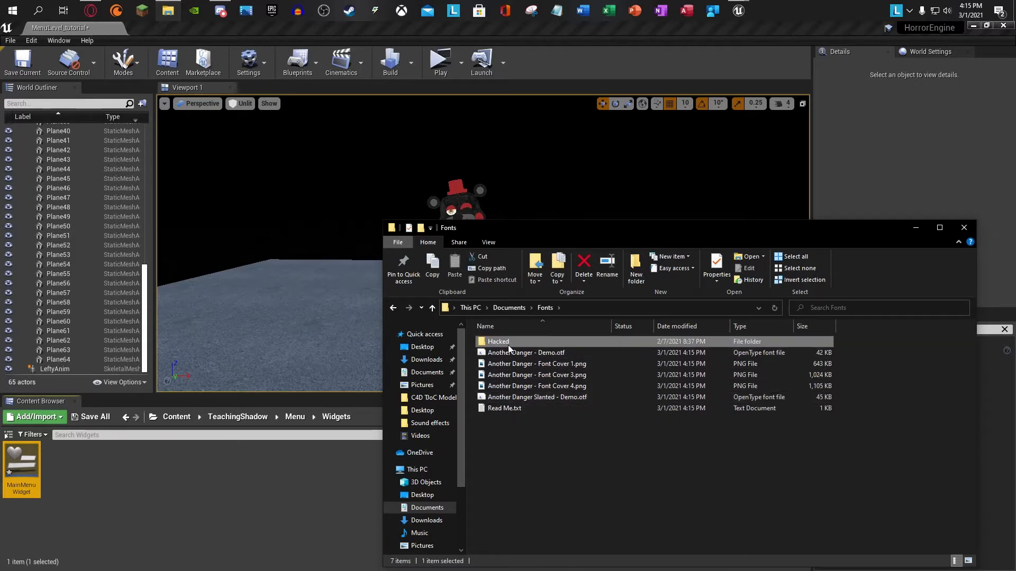
{"action": "double_click", "coordinate": [507, 343]}
{"action": "left_click", "coordinate": [393, 307]}
{"action": "right_click", "coordinate": [523, 453]}
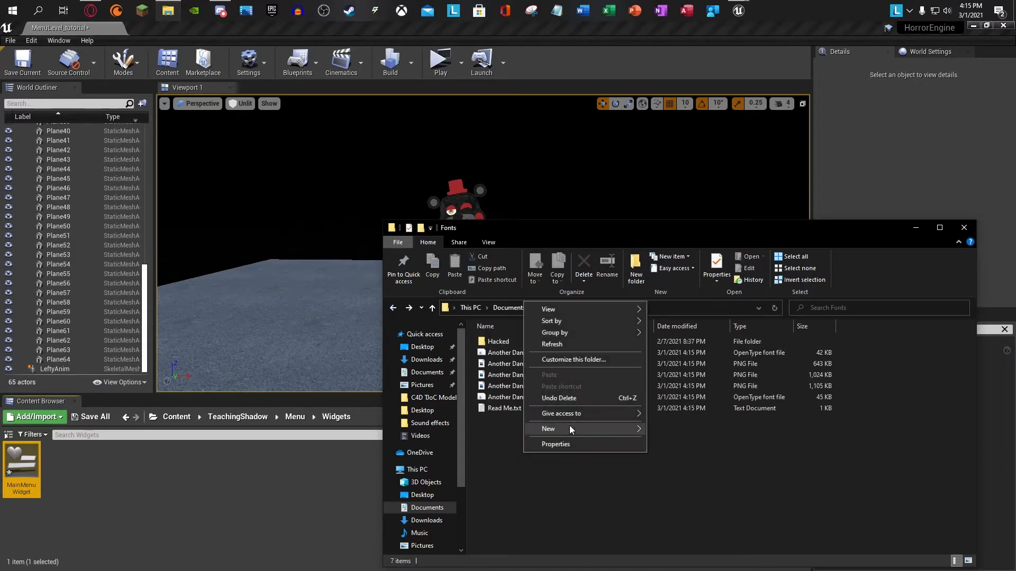
{"action": "mouse_move", "coordinate": [570, 429]}
{"action": "left_click", "coordinate": [669, 284]}
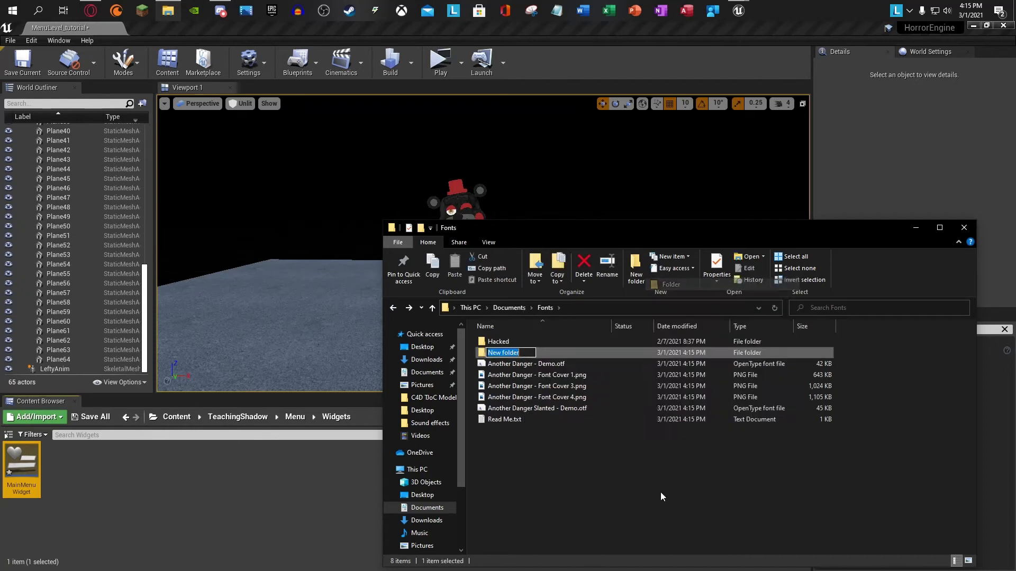
{"action": "type", "text": "Fancy Horror"}
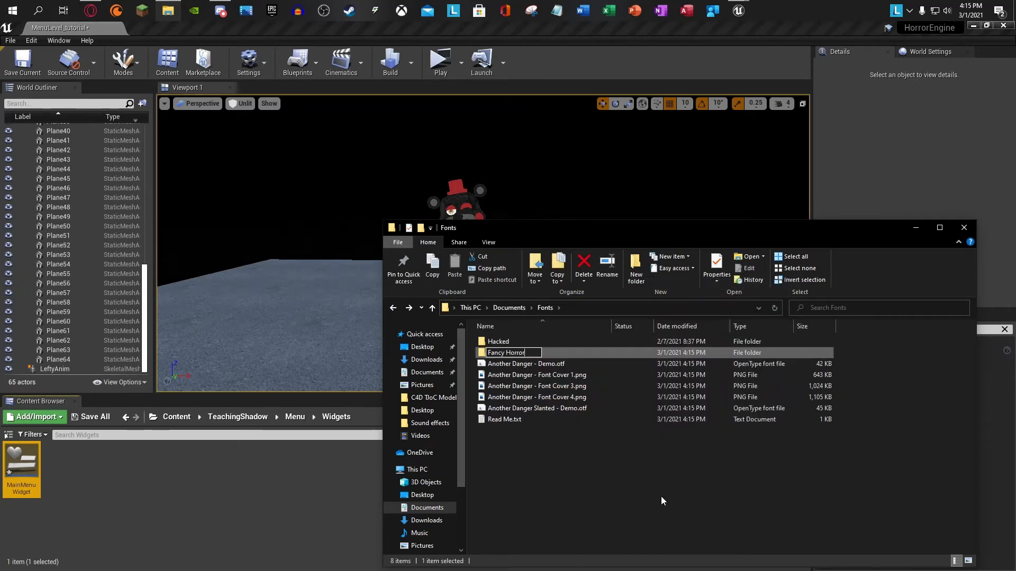
{"action": "key", "text": "Return"}
Step: Try to move the extracted Another Danger files into the Fancy Horror folder, and check both subfolders for them
{"action": "left_click_drag", "start_coordinate": [655, 495], "coordinate": [508, 352]}
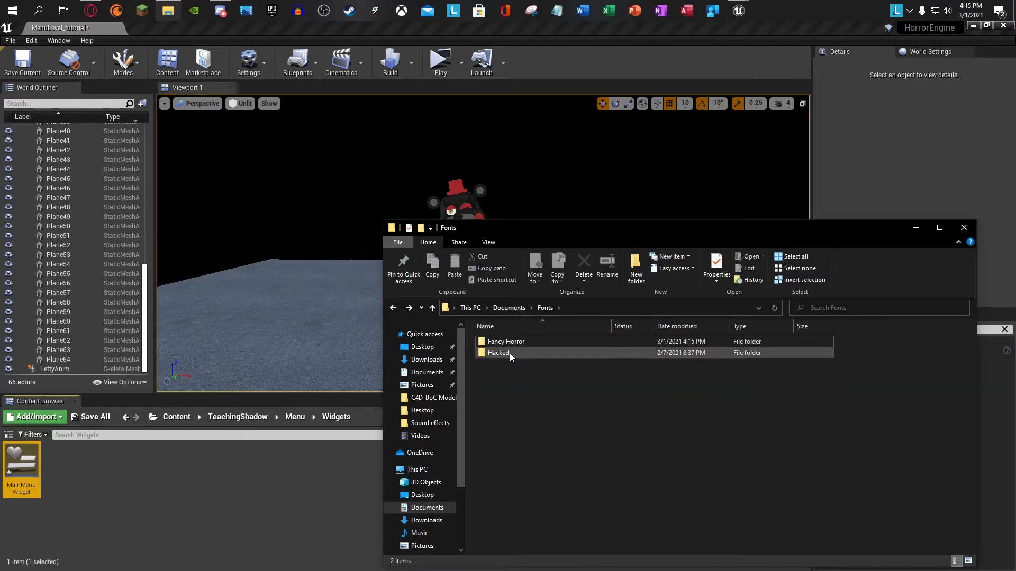
{"action": "double_click", "coordinate": [510, 352]}
{"action": "left_click", "coordinate": [393, 308]}
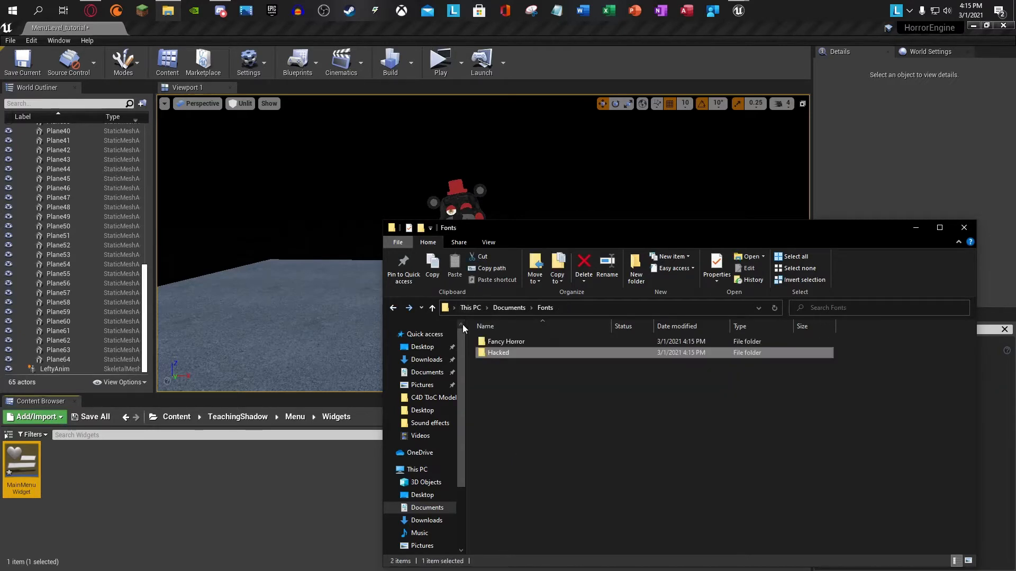
{"action": "double_click", "coordinate": [505, 341]}
{"action": "double_click", "coordinate": [497, 353]}
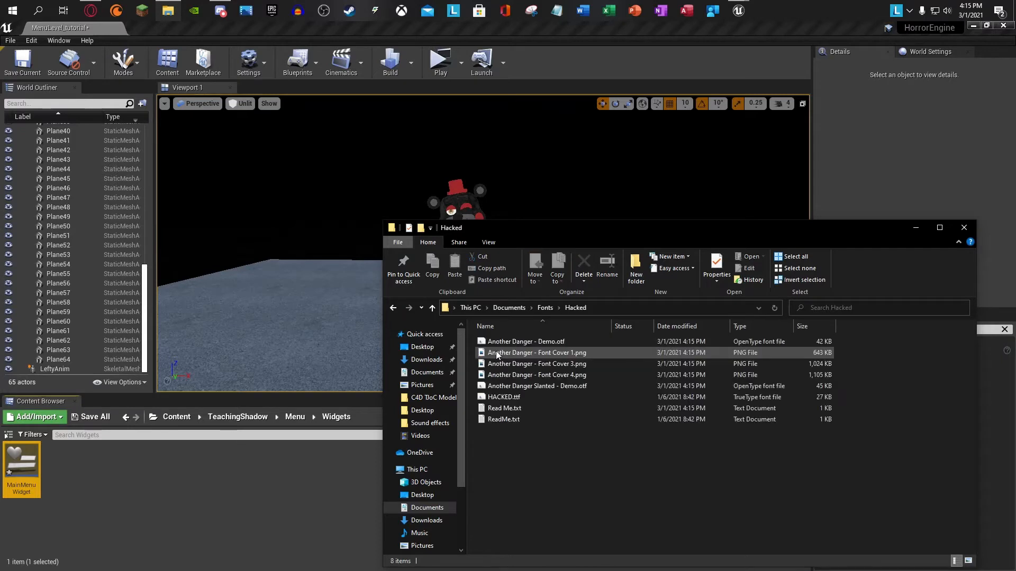
{"action": "left_click", "coordinate": [394, 308]}
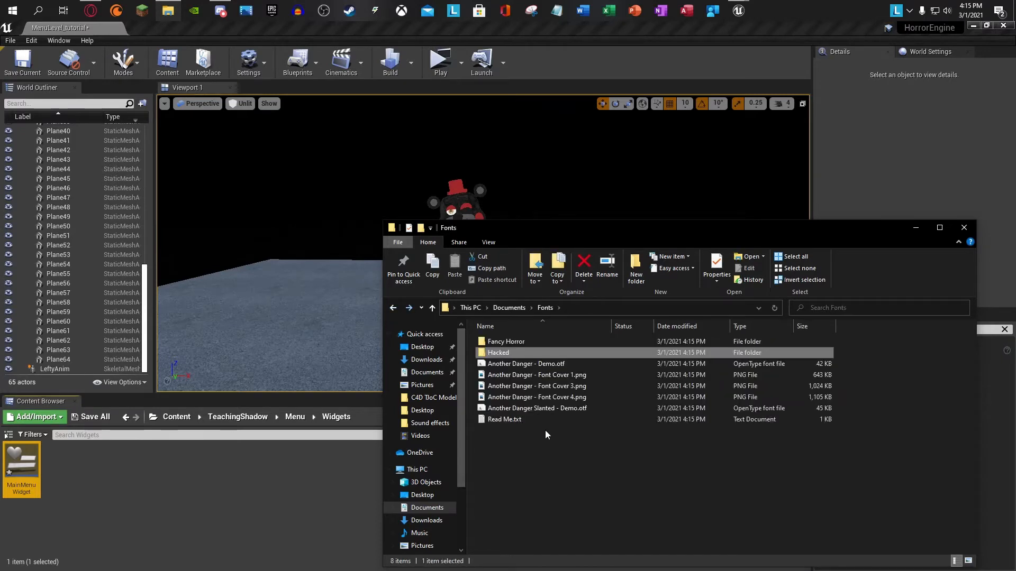
Step: Move the extracted files into Fancy Horror and import Another Danger - Demo.otf into the project's Widgets folder, creating a Font asset from it
{"action": "left_click_drag", "start_coordinate": [540, 461], "coordinate": [512, 364]}
{"action": "left_click", "coordinate": [513, 364]}
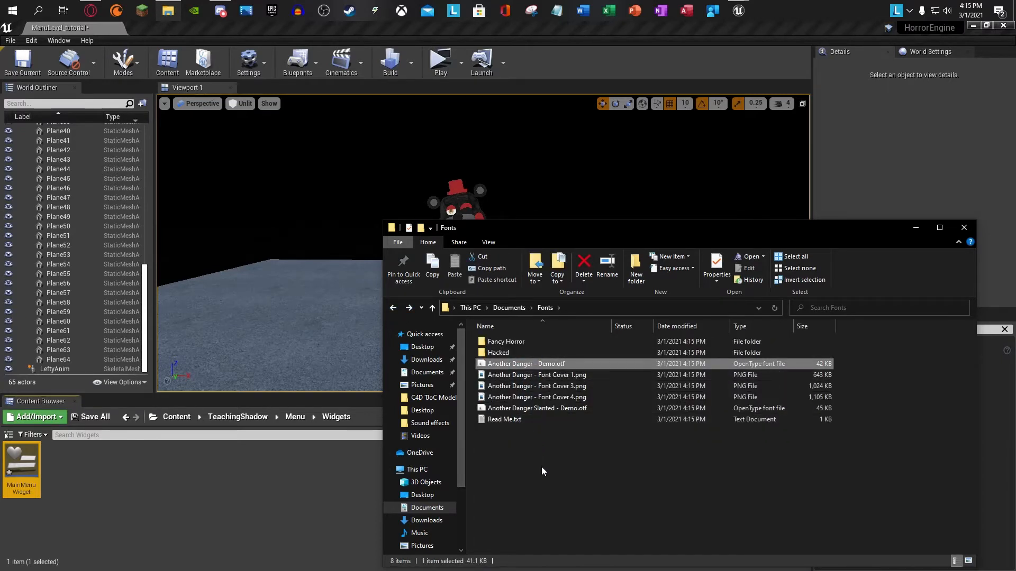
{"action": "left_click_drag", "start_coordinate": [530, 455], "coordinate": [121, 455]}
{"action": "double_click", "coordinate": [504, 344]}
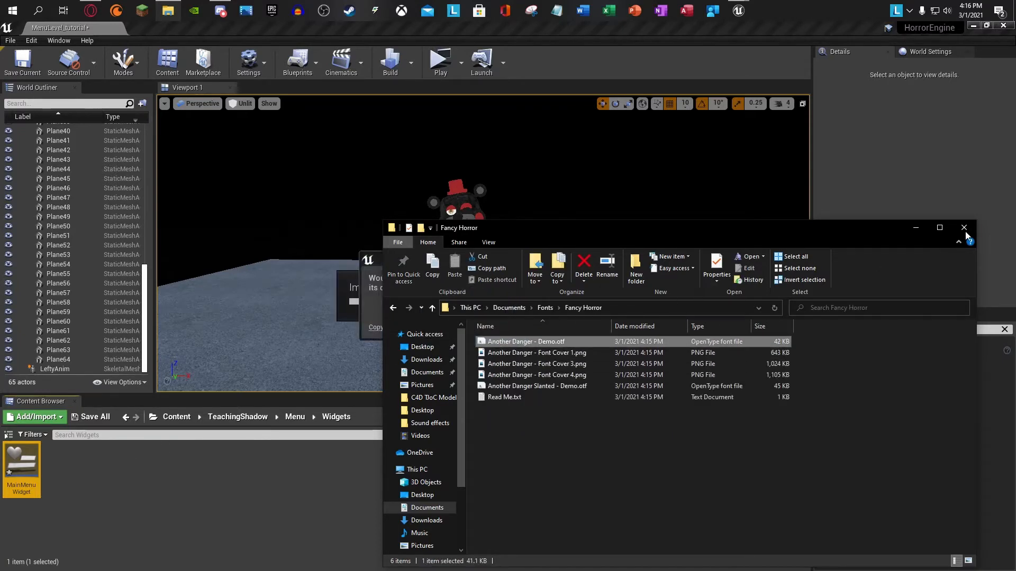
{"action": "left_click", "coordinate": [964, 230]}
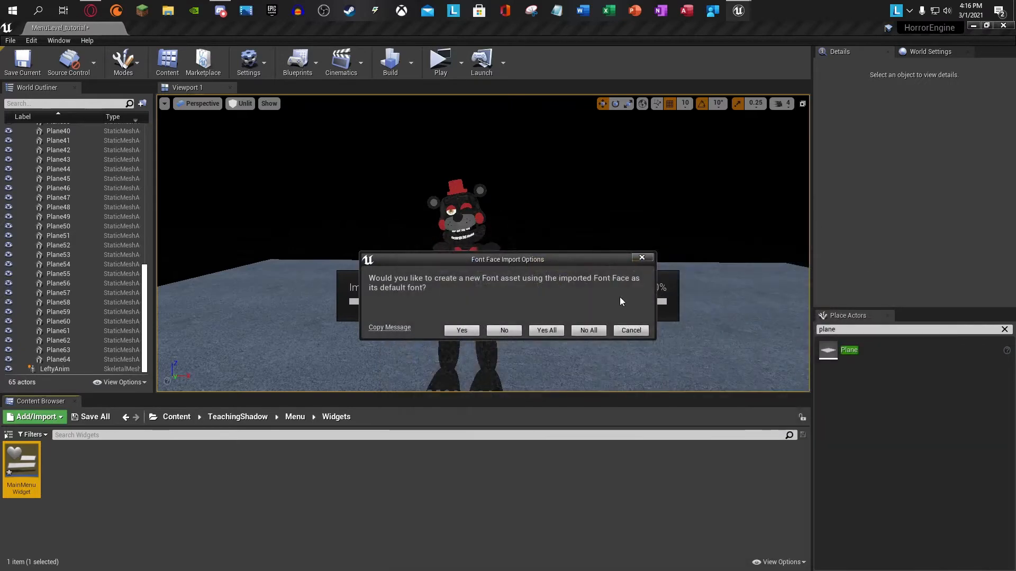
{"action": "left_click", "coordinate": [548, 331]}
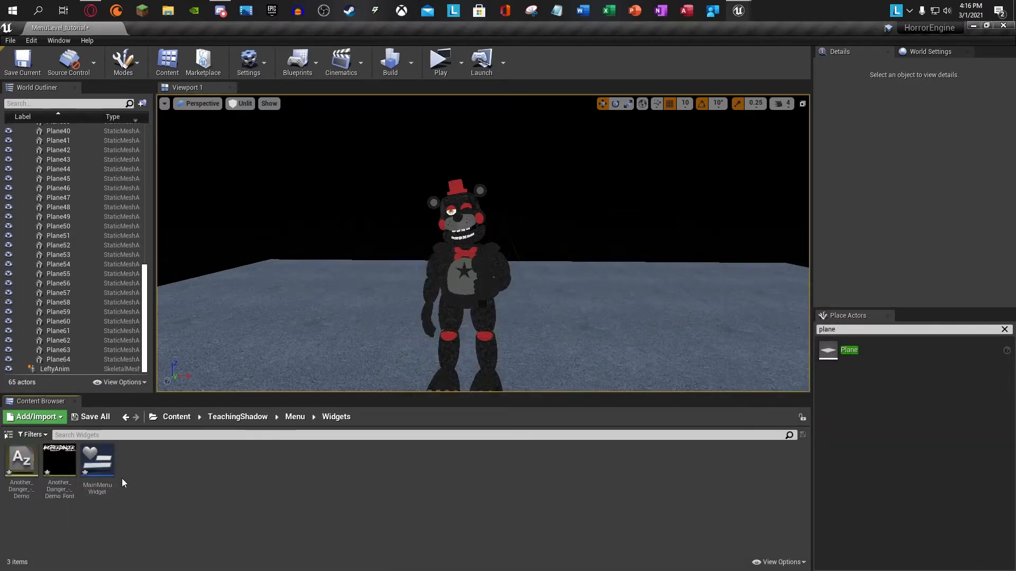
Step: Open MainMenuWidget and change the title's font family to Another_Danger_-_Demo_Font
{"action": "double_click", "coordinate": [113, 477]}
{"action": "left_click", "coordinate": [268, 168]}
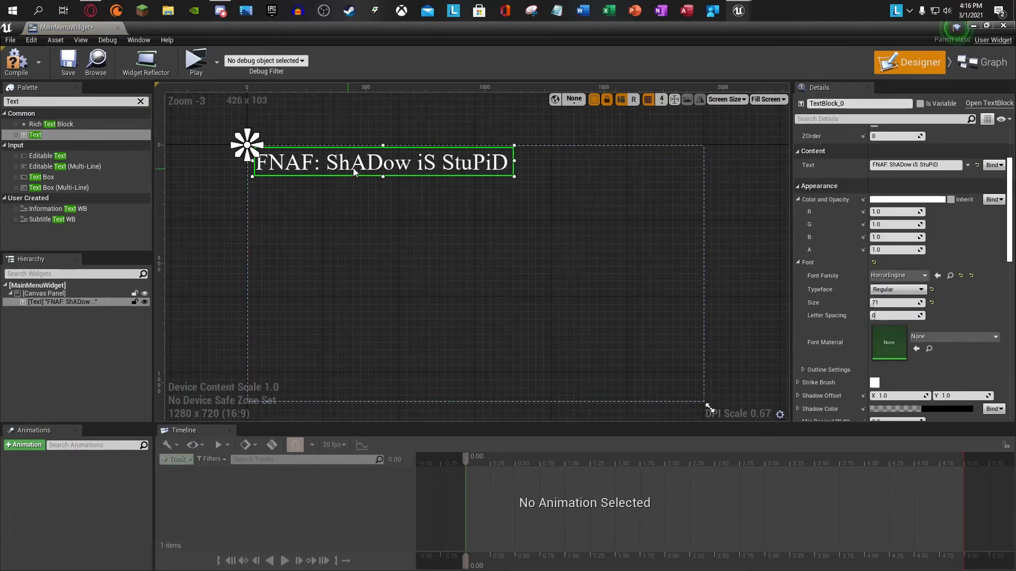
{"action": "left_click", "coordinate": [899, 276]}
{"action": "left_click", "coordinate": [903, 397]}
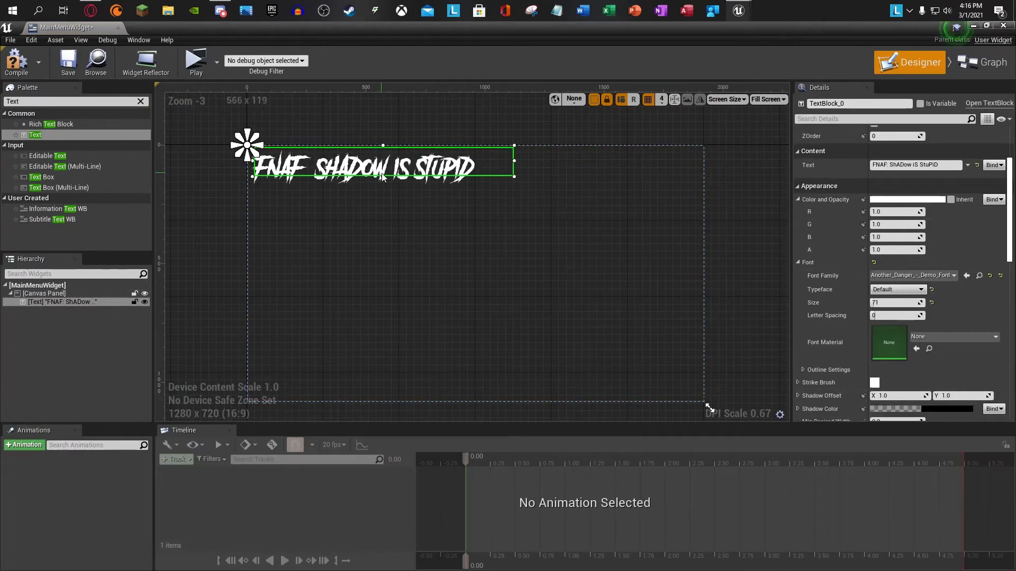
Step: Make the title's box taller and narrower to fit its text, and save the widget
{"action": "left_click_drag", "start_coordinate": [383, 177], "coordinate": [385, 191]}
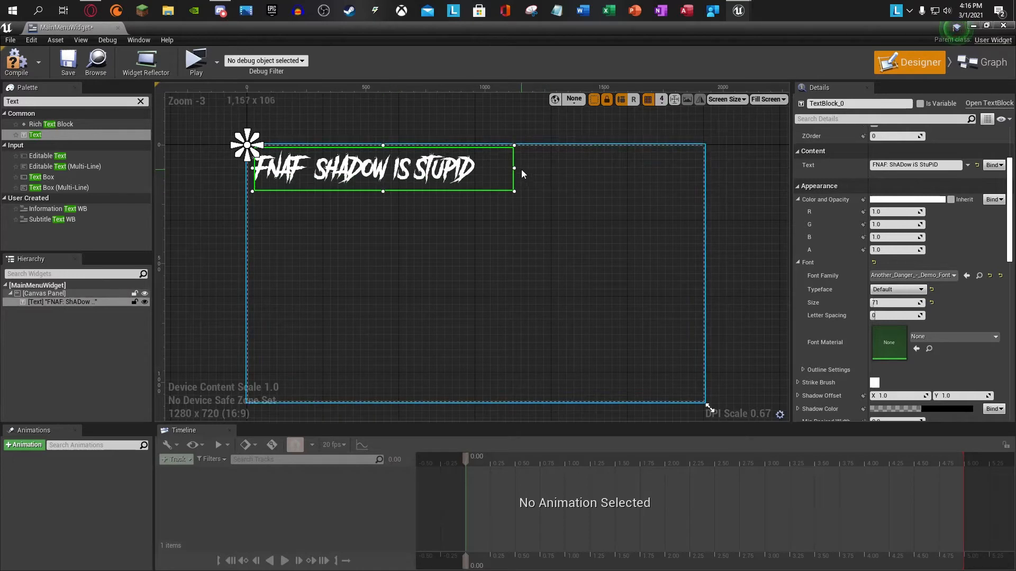
{"action": "left_click_drag", "start_coordinate": [494, 170], "coordinate": [491, 170]}
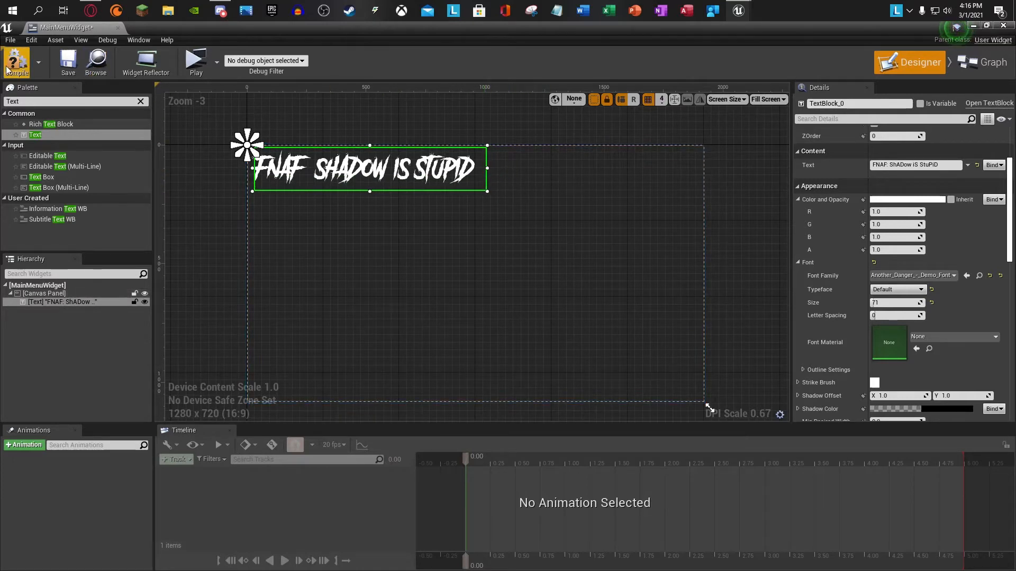
{"action": "left_click", "coordinate": [68, 61]}
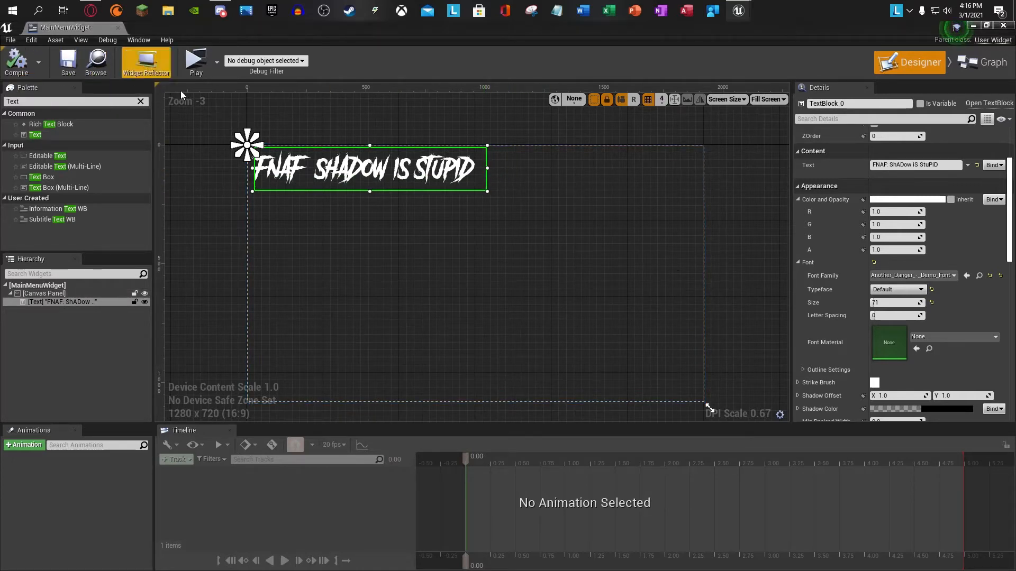
Step: Nudge the title slightly within the canvas's upper-left area and deselect it
{"action": "left_click", "coordinate": [513, 116]}
{"action": "left_click", "coordinate": [359, 175]}
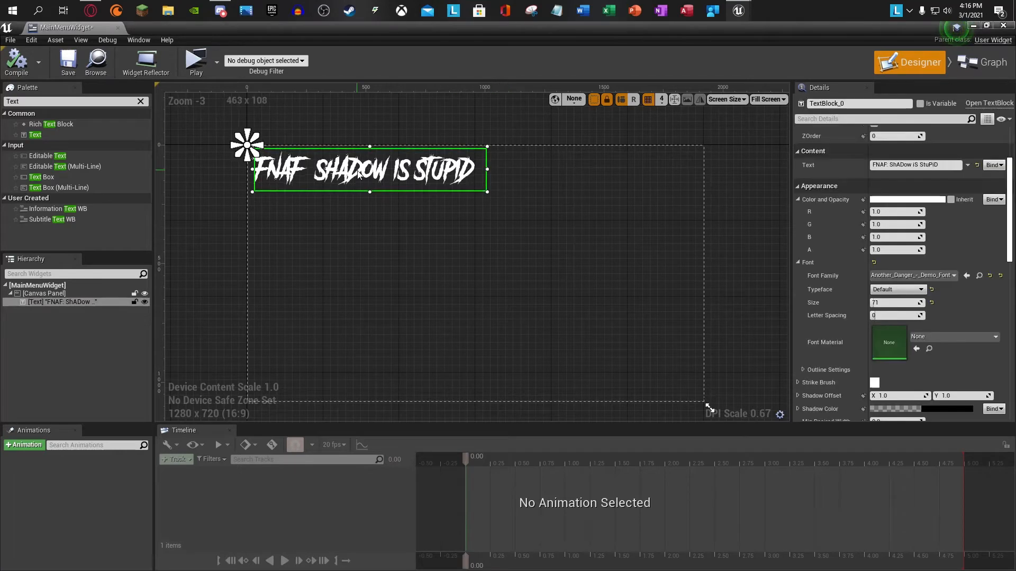
{"action": "left_click", "coordinate": [375, 98]}
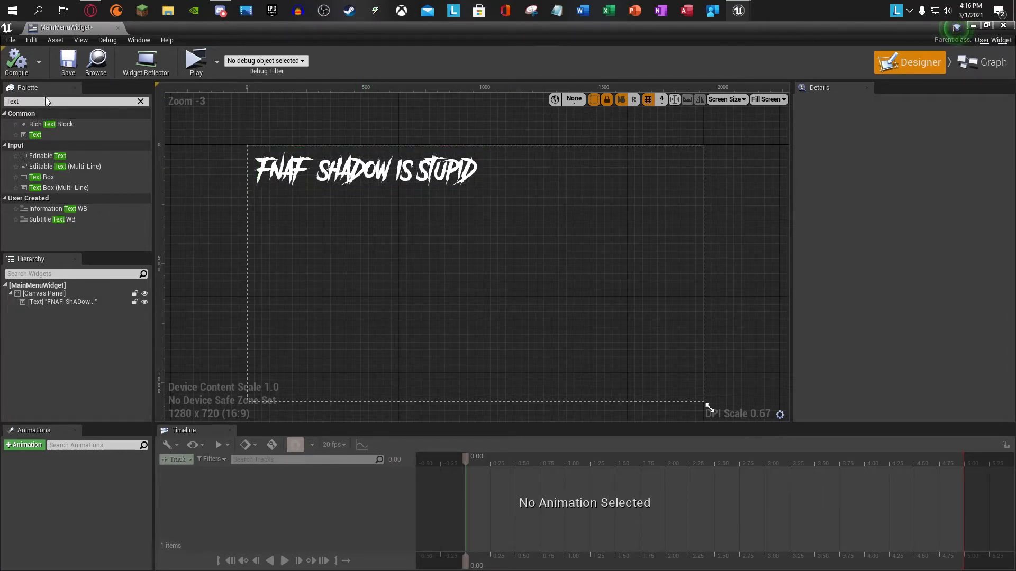
Step: Add a Button to the left part of the canvas below the title and place a Text block inside it
{"action": "type", "text": "Butt"}
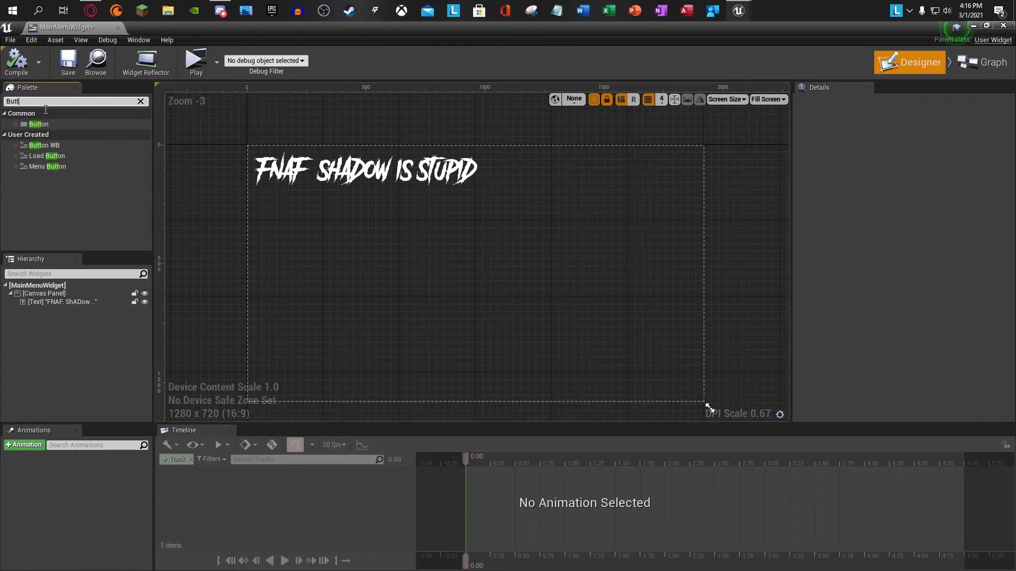
{"action": "left_click_drag", "start_coordinate": [36, 125], "coordinate": [290, 278]}
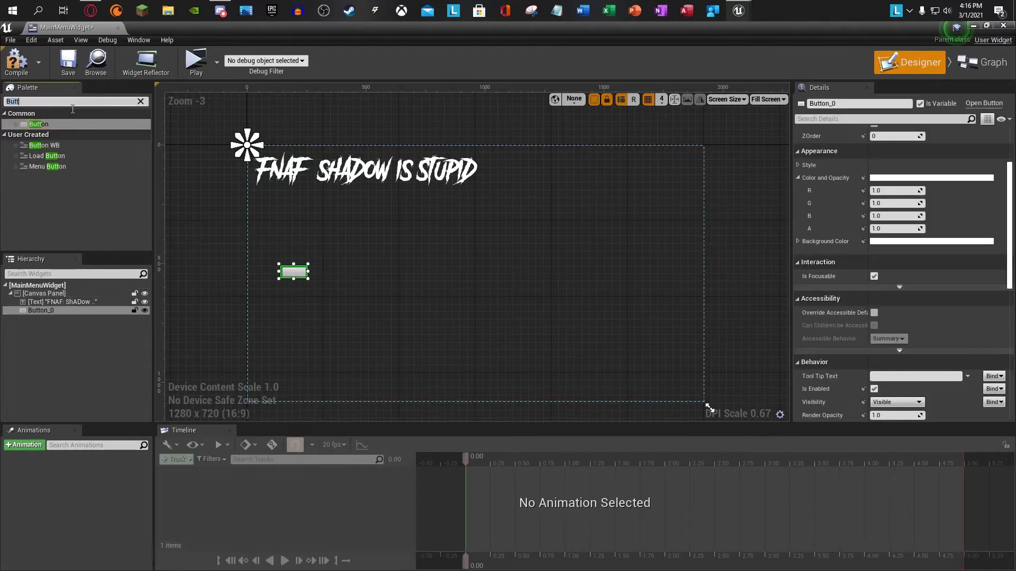
{"action": "type", "text": "Text"}
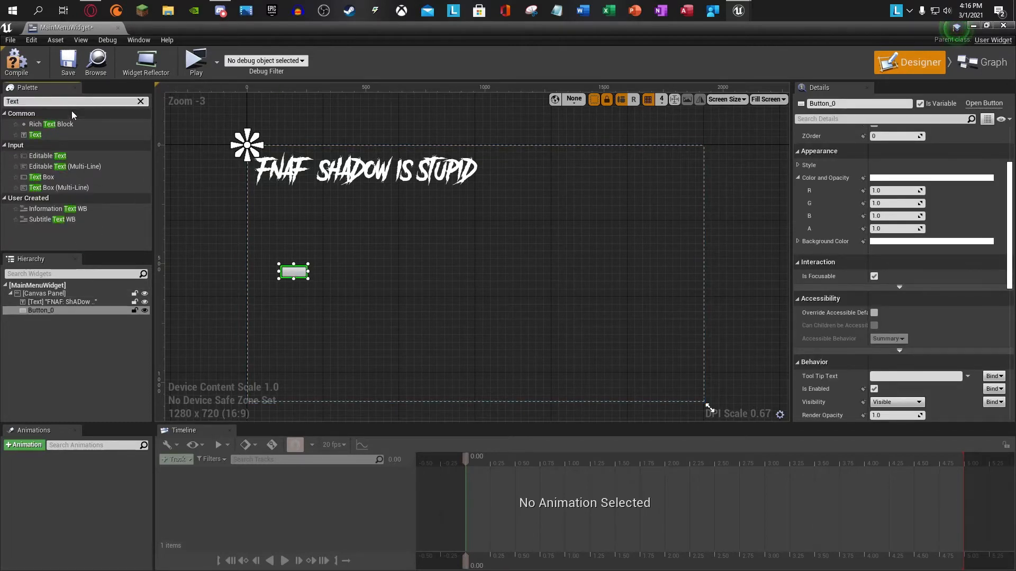
{"action": "left_click_drag", "start_coordinate": [57, 135], "coordinate": [289, 272]}
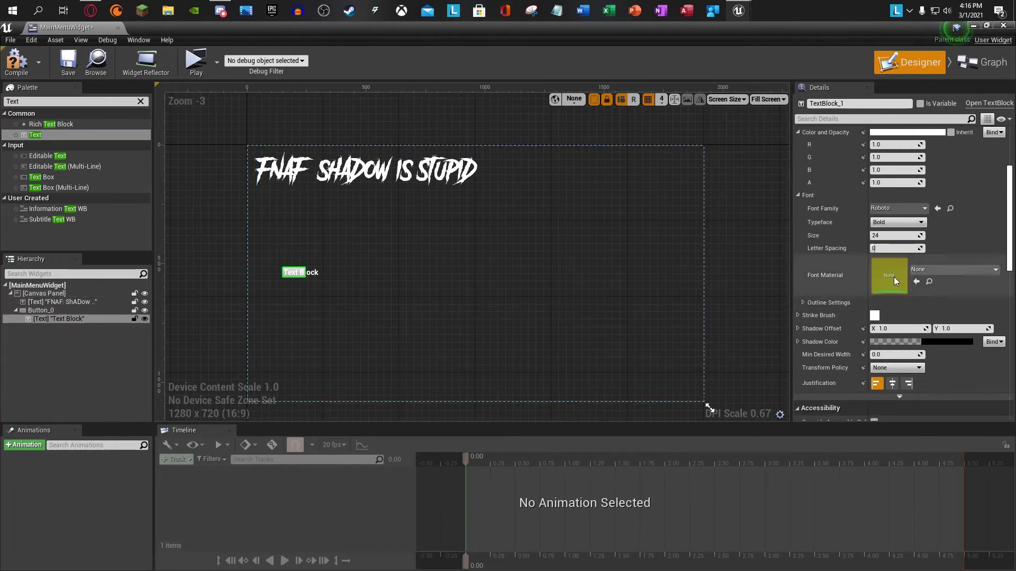
Step: Set the button's text block to PLAY GAME and its font family to Another_Danger_-_Demo_Font
{"action": "scroll", "coordinate": [893, 277], "scroll_direction": "up", "scroll_amount": 4}
{"action": "left_click", "coordinate": [902, 212]}
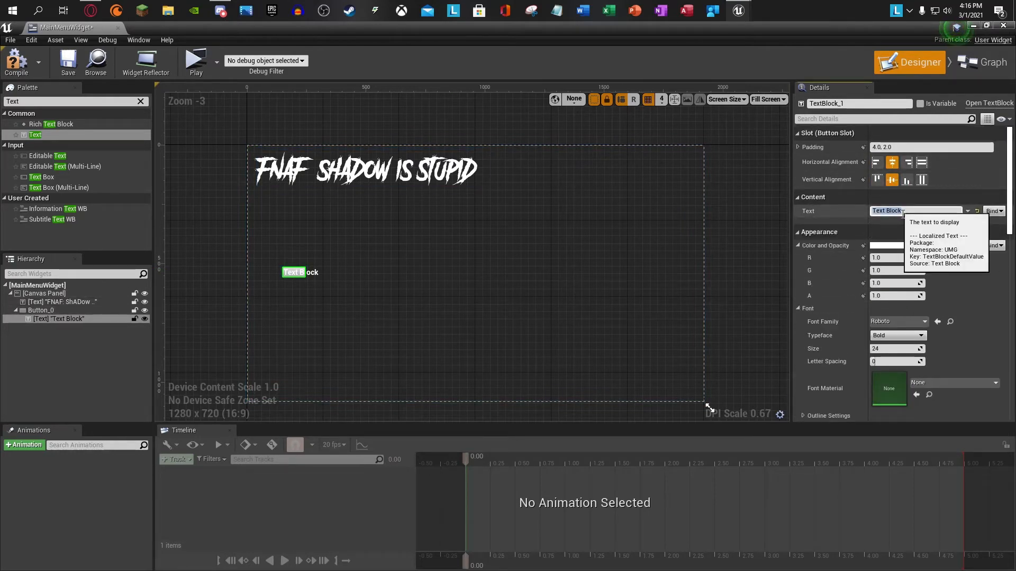
{"action": "type", "text": "PLAY GAME"}
{"action": "key", "text": "Return"}
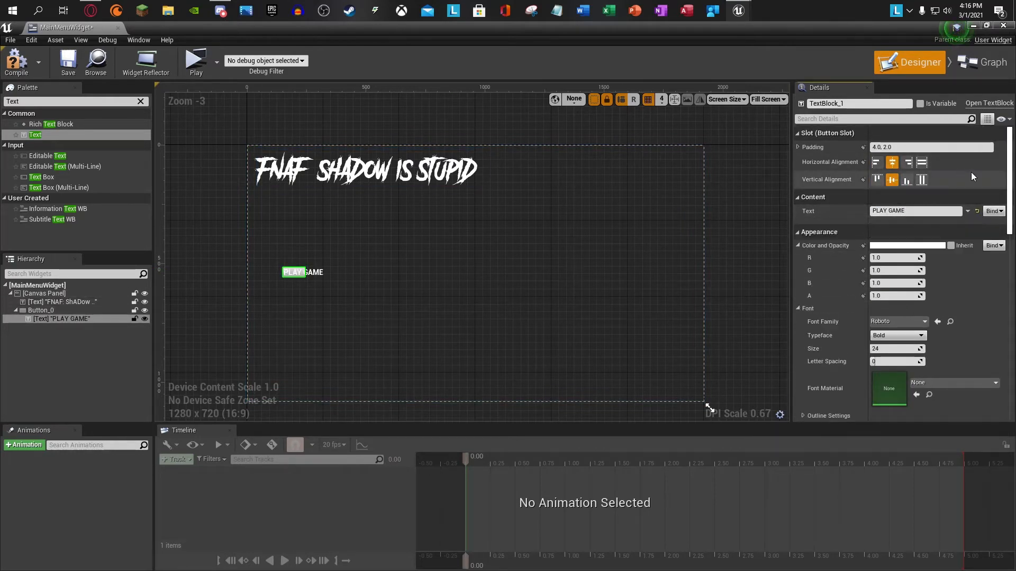
{"action": "left_click", "coordinate": [895, 321]}
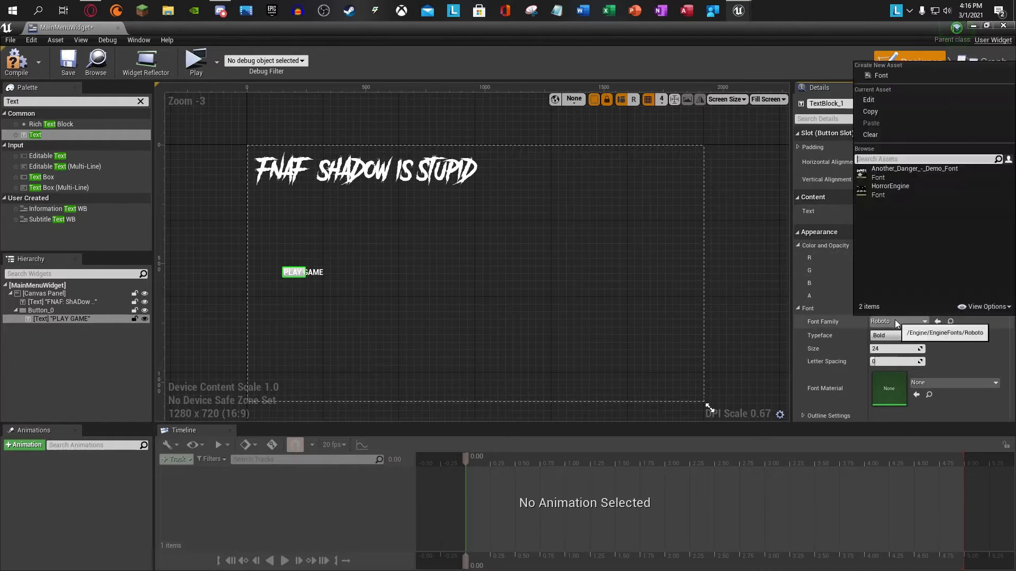
{"action": "left_click", "coordinate": [900, 172]}
Step: Enlarge Button_0 to about 156 by 60 so it fits the PLAY GAME label
{"action": "left_click", "coordinate": [41, 311]}
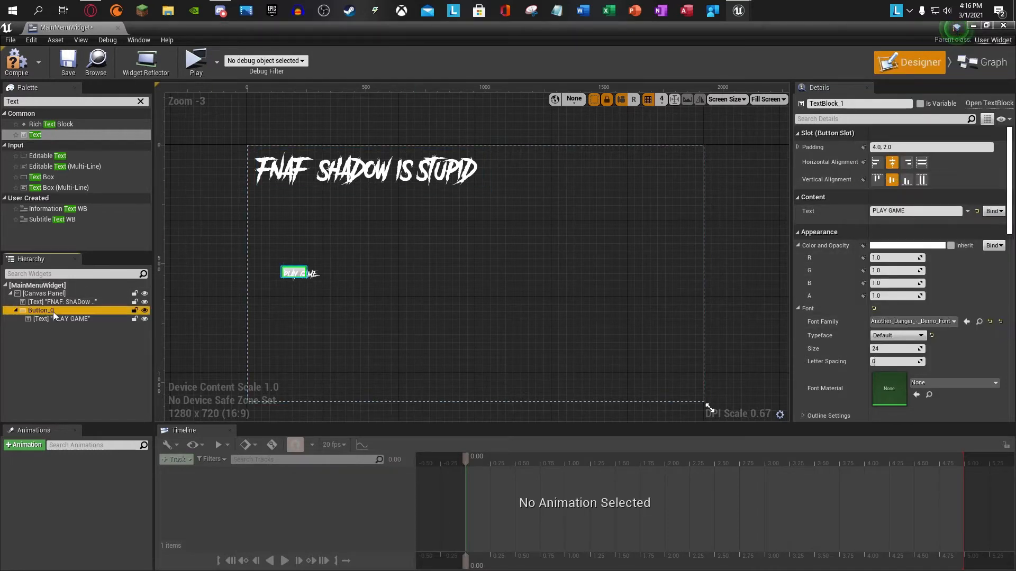
{"action": "left_click", "coordinate": [307, 283]}
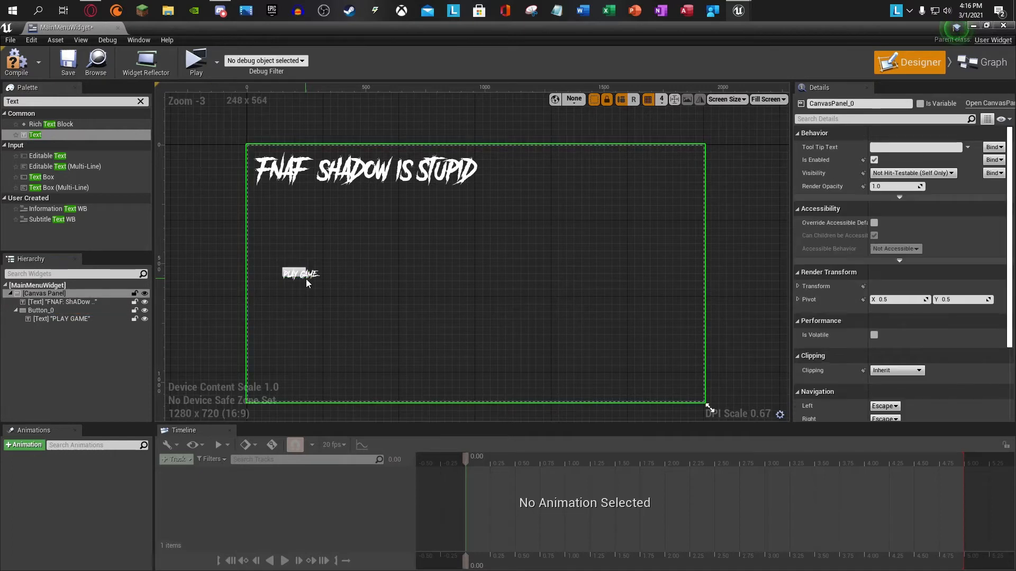
{"action": "left_click", "coordinate": [299, 274]}
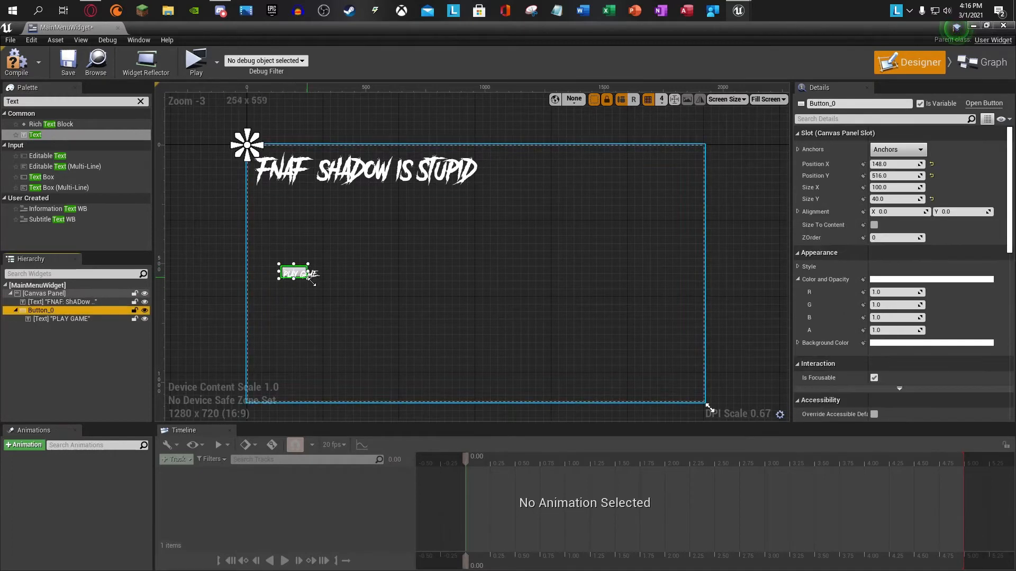
{"action": "left_click_drag", "start_coordinate": [317, 285], "coordinate": [323, 287]}
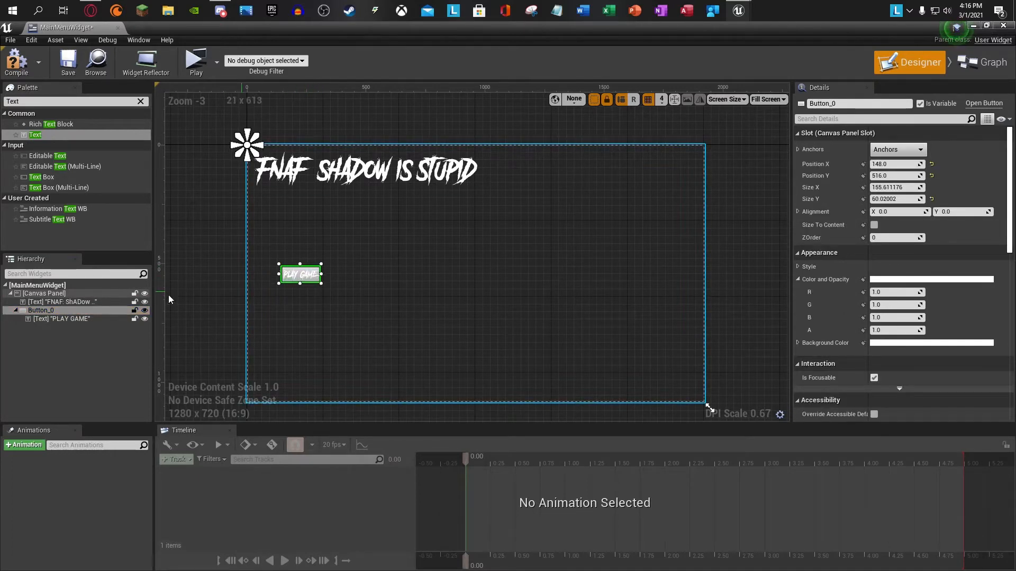
Step: Set the PLAY GAME text's font size to 49
{"action": "left_click", "coordinate": [61, 318]}
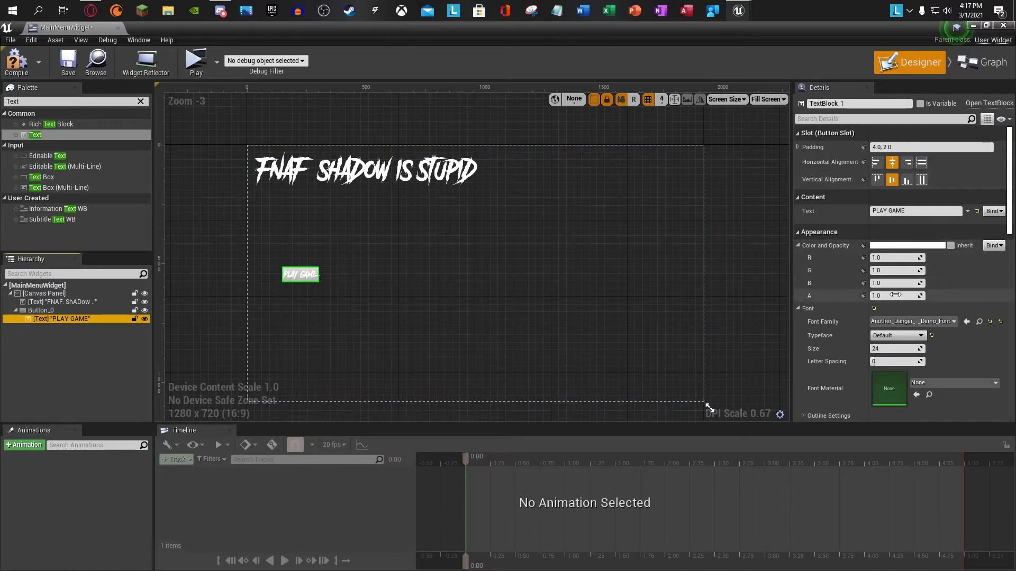
{"action": "scroll", "coordinate": [894, 299], "scroll_direction": "down", "scroll_amount": 1}
{"action": "left_click", "coordinate": [893, 331]}
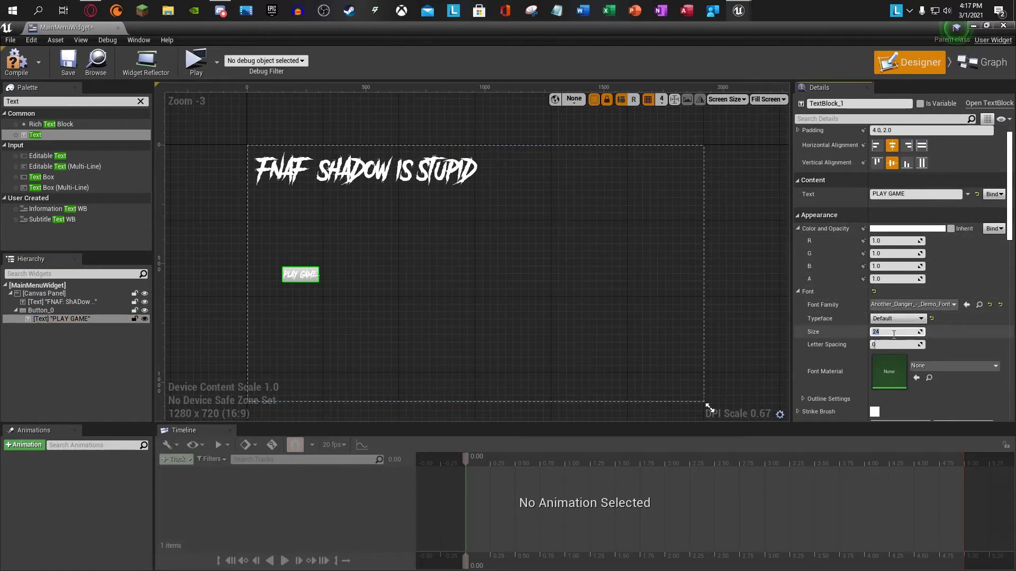
{"action": "type", "text": "48"}
{"action": "left_click", "coordinate": [967, 337]}
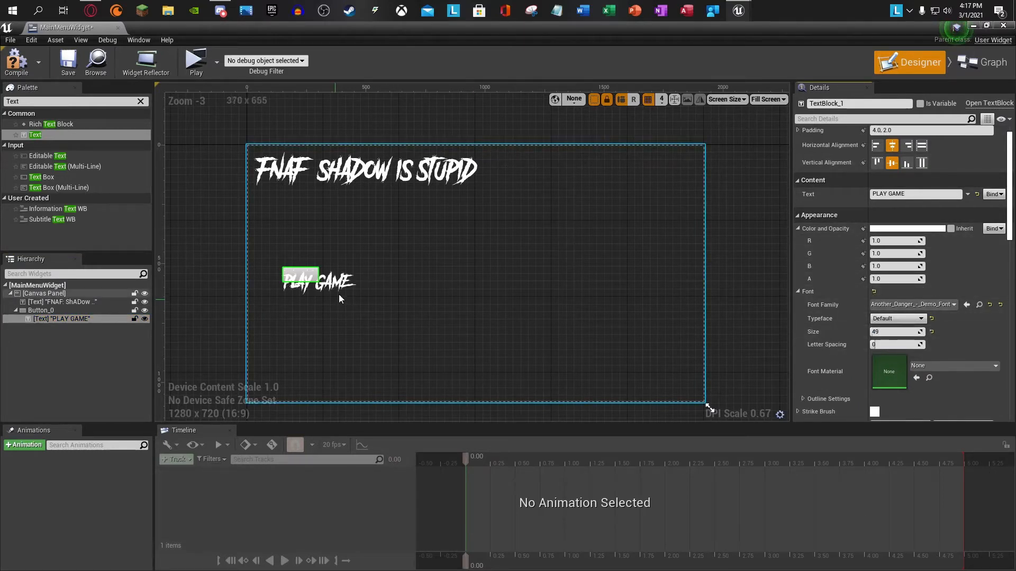
Step: Resize Button_0 to about 318 by 120 to enclose the larger PLAY GAME label
{"action": "left_click", "coordinate": [51, 304]}
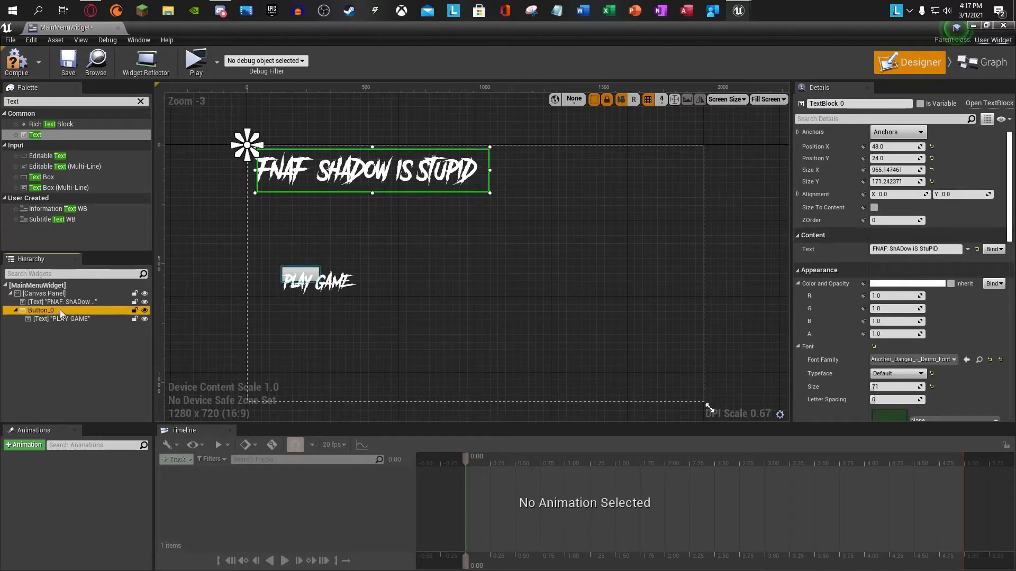
{"action": "left_click", "coordinate": [60, 310]}
{"action": "left_click_drag", "start_coordinate": [320, 286], "coordinate": [363, 301]}
{"action": "left_click", "coordinate": [341, 284]}
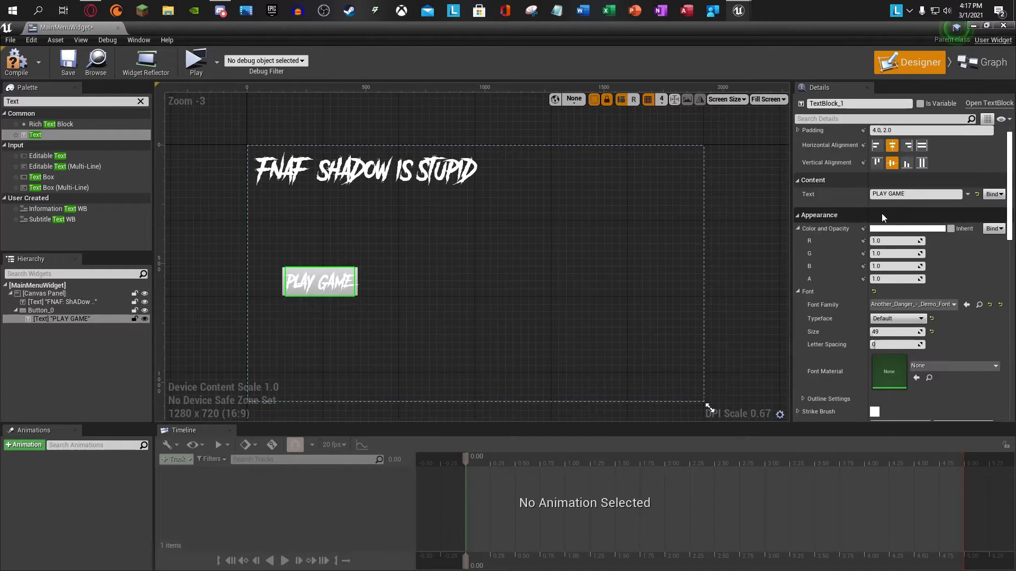
Step: Make Button_0's Normal style fully transparent by setting its tint alpha to 0
{"action": "left_click", "coordinate": [45, 310]}
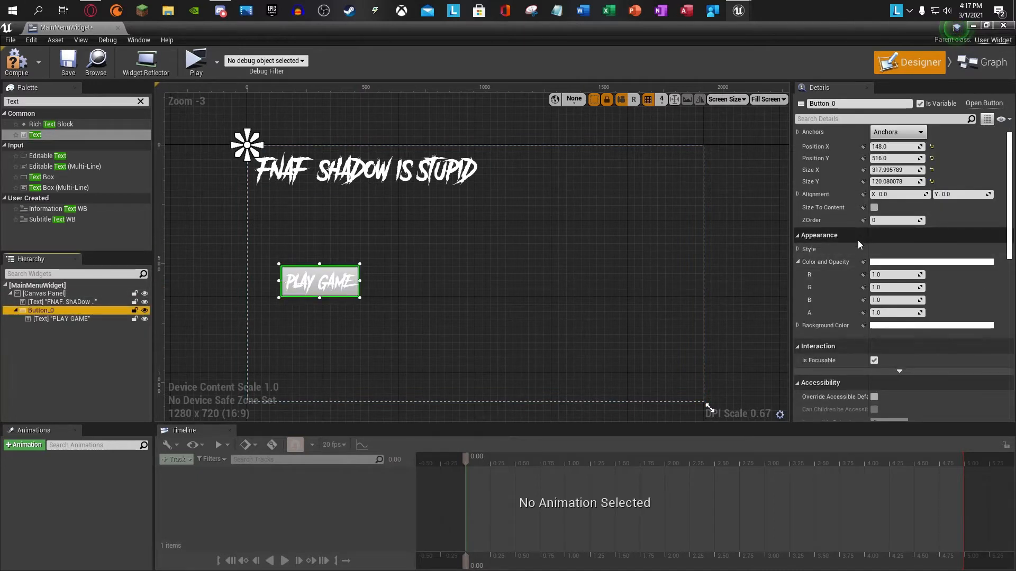
{"action": "scroll", "coordinate": [808, 256], "scroll_direction": "up", "scroll_amount": 1}
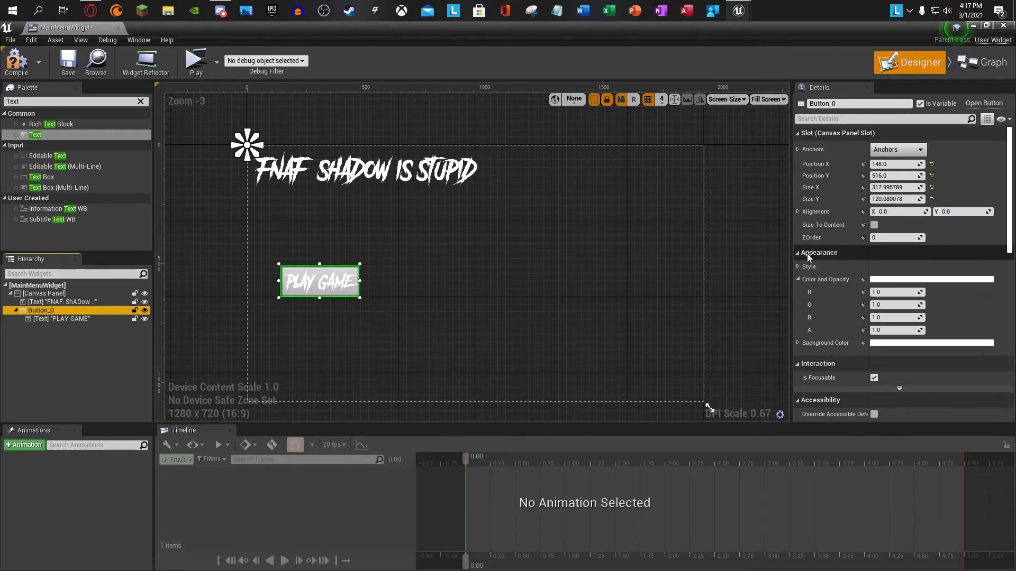
{"action": "left_click", "coordinate": [799, 266]}
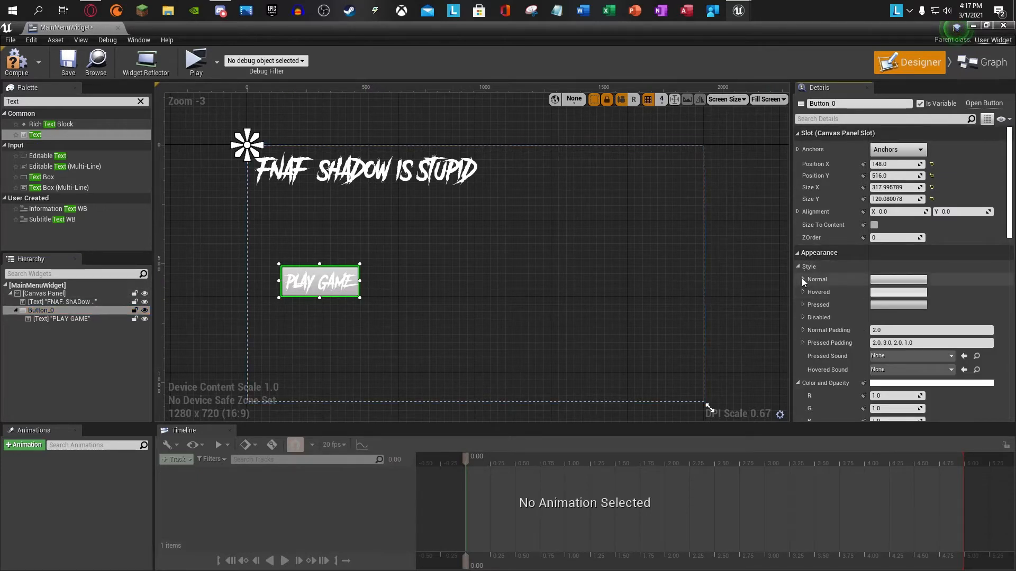
{"action": "left_click", "coordinate": [803, 280]}
{"action": "scroll", "coordinate": [802, 280], "scroll_direction": "down", "scroll_amount": 1}
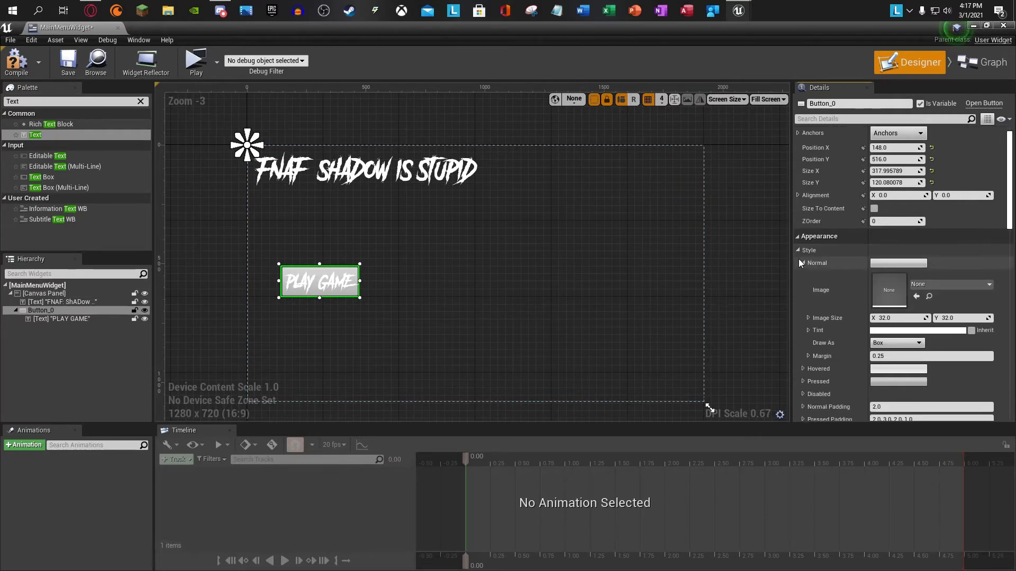
{"action": "scroll", "coordinate": [861, 293], "scroll_direction": "down", "scroll_amount": 1}
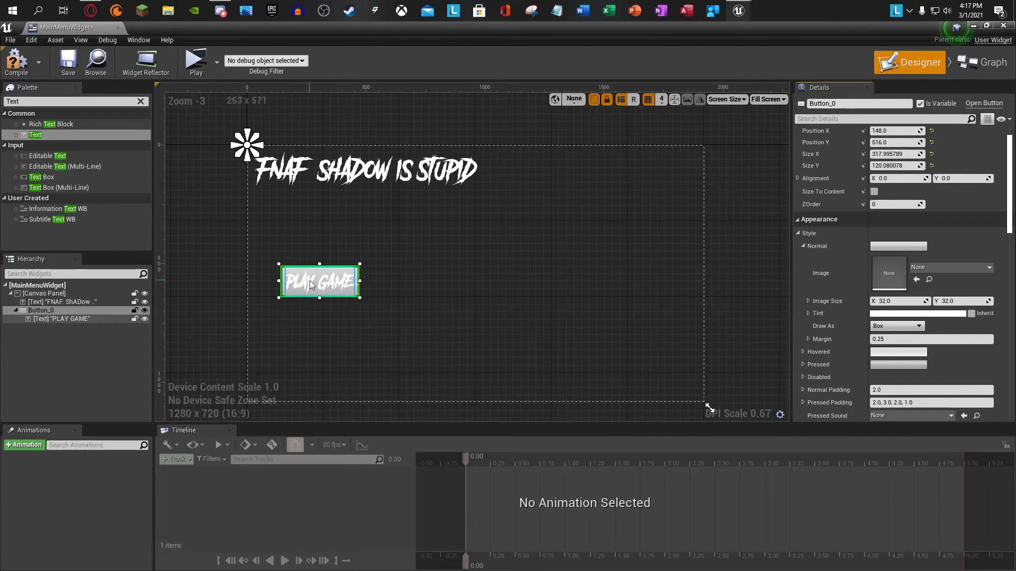
{"action": "scroll", "coordinate": [889, 260], "scroll_direction": "down", "scroll_amount": 1}
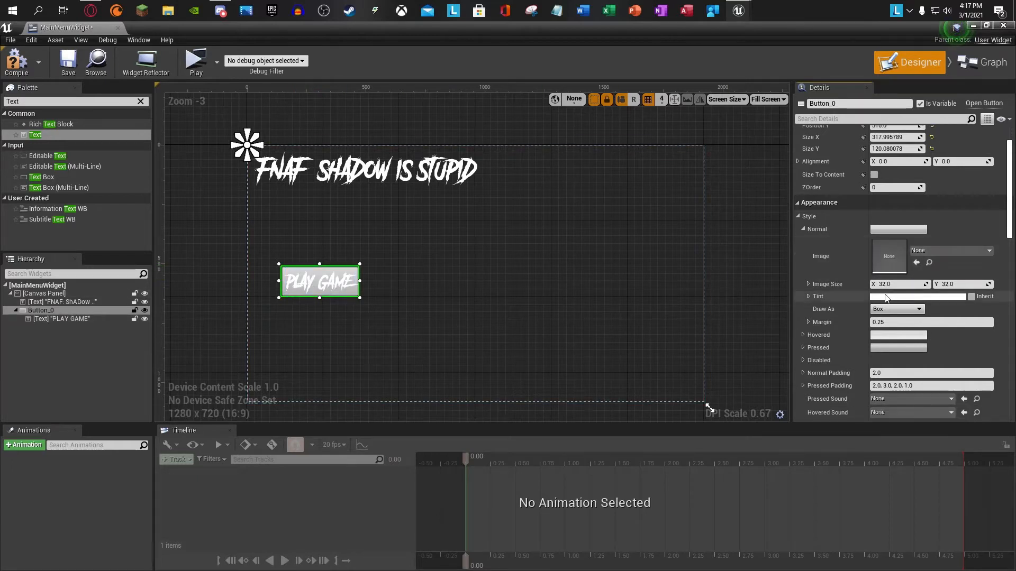
{"action": "left_click", "coordinate": [885, 298]}
{"action": "left_click_drag", "start_coordinate": [711, 511], "coordinate": [669, 512]}
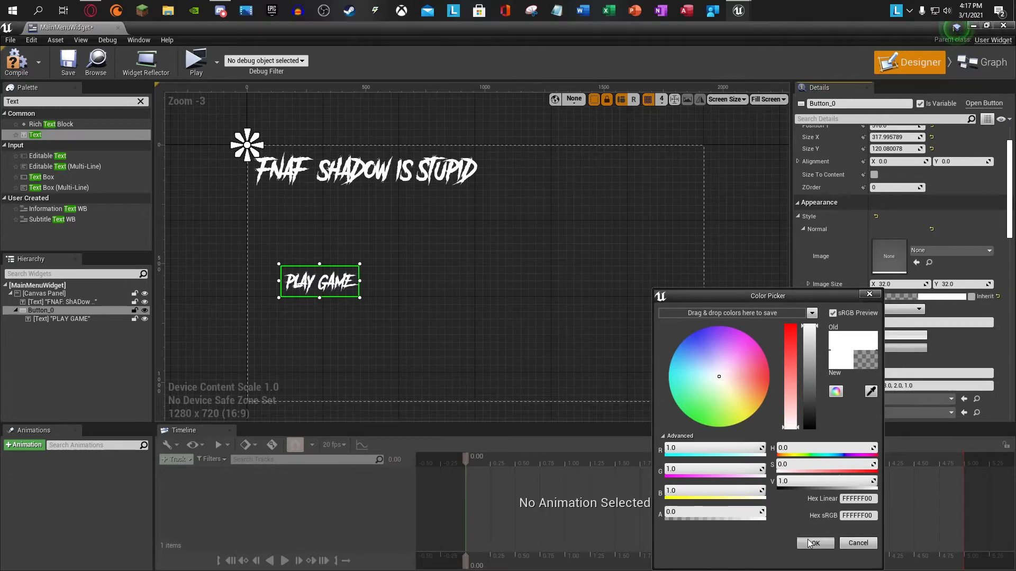
{"action": "left_click", "coordinate": [810, 543]}
Step: Lower the tint alpha of Button_0's Hovered style to make it mostly transparent
{"action": "left_click", "coordinate": [803, 229]}
{"action": "left_click", "coordinate": [802, 241]}
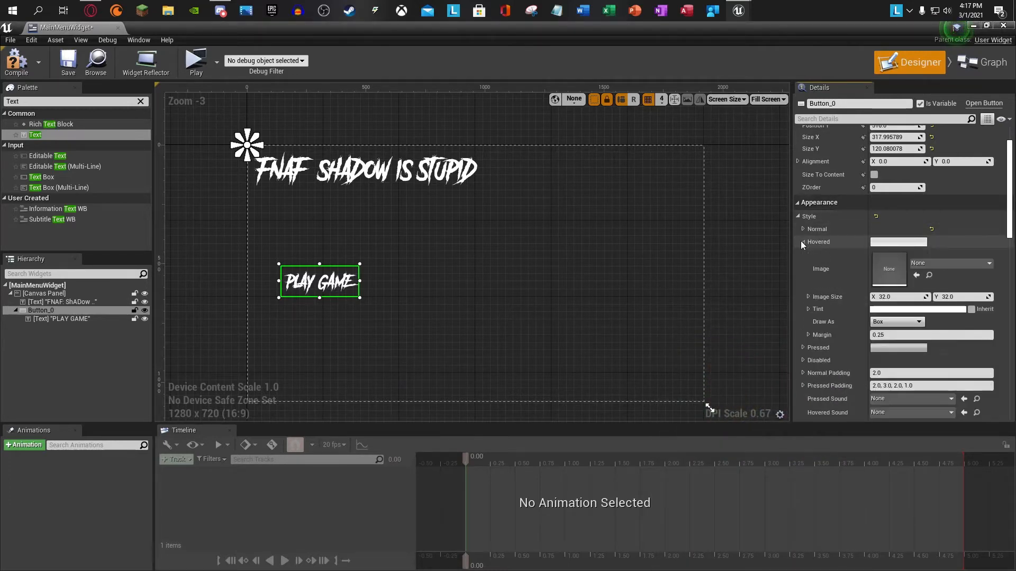
{"action": "left_click", "coordinate": [918, 309]}
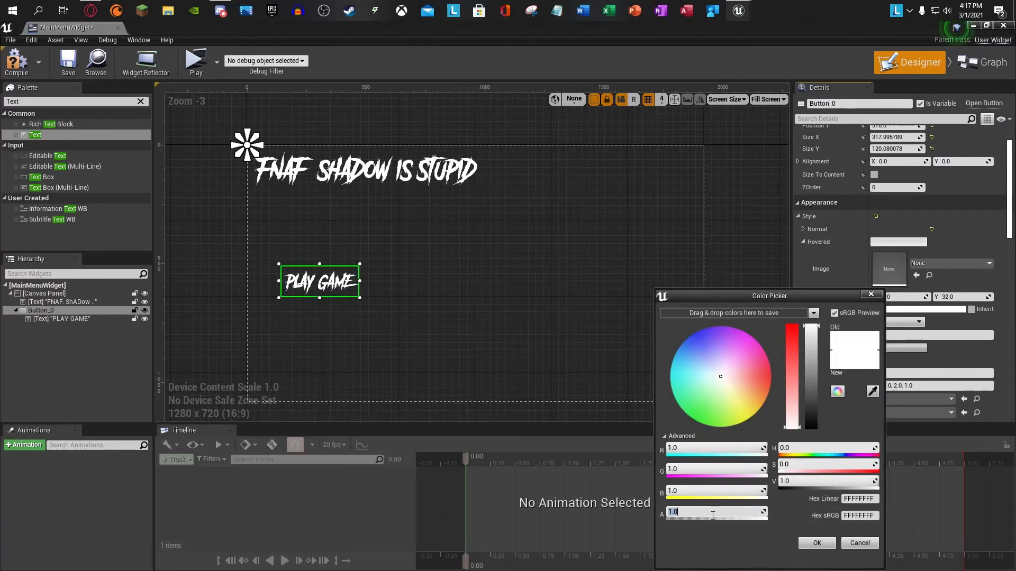
{"action": "left_click", "coordinate": [817, 544]}
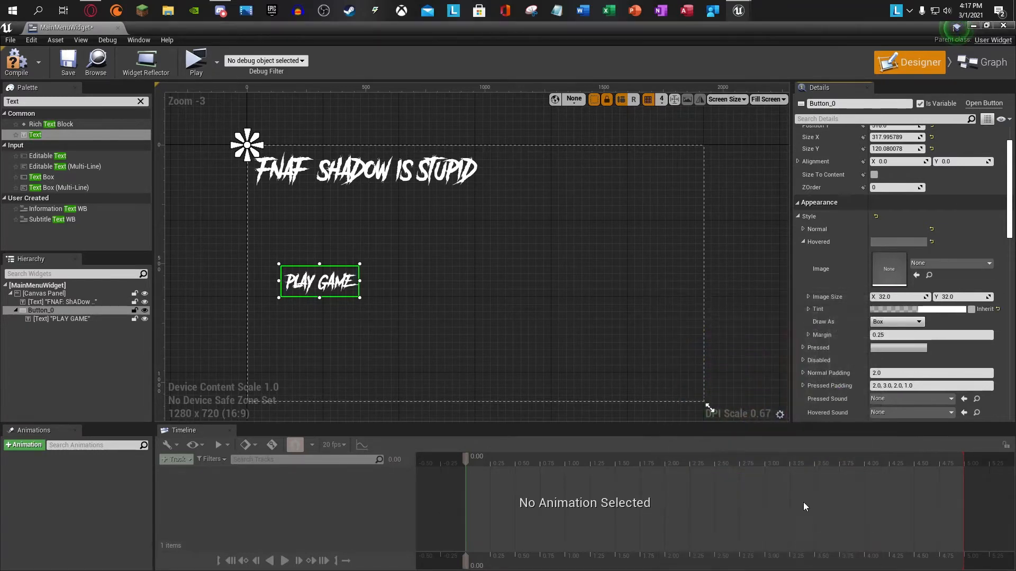
{"action": "scroll", "coordinate": [890, 324], "scroll_direction": "down", "scroll_amount": 1}
{"action": "scroll", "coordinate": [885, 310], "scroll_direction": "down", "scroll_amount": 3}
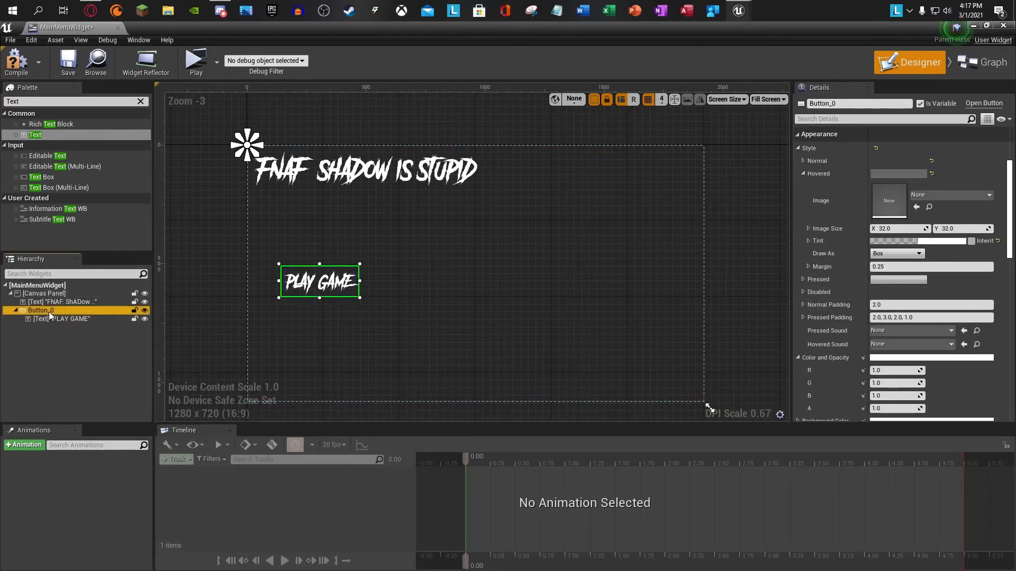
Step: Move the PLAY GAME button down to the canvas's lower-left corner area and reselect it
{"action": "left_click_drag", "start_coordinate": [357, 275], "coordinate": [347, 363]}
{"action": "left_click", "coordinate": [215, 321]}
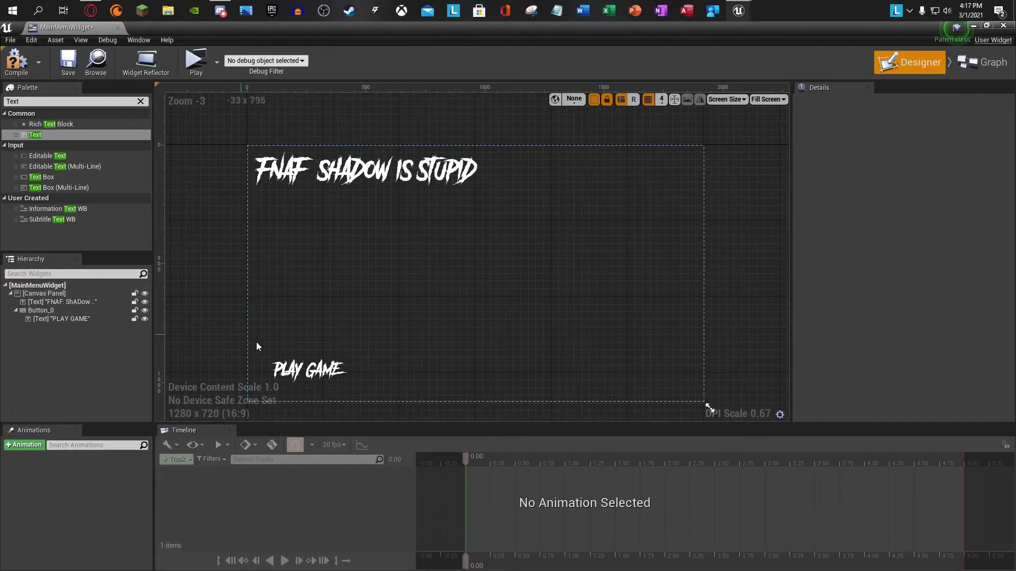
{"action": "left_click", "coordinate": [319, 370]}
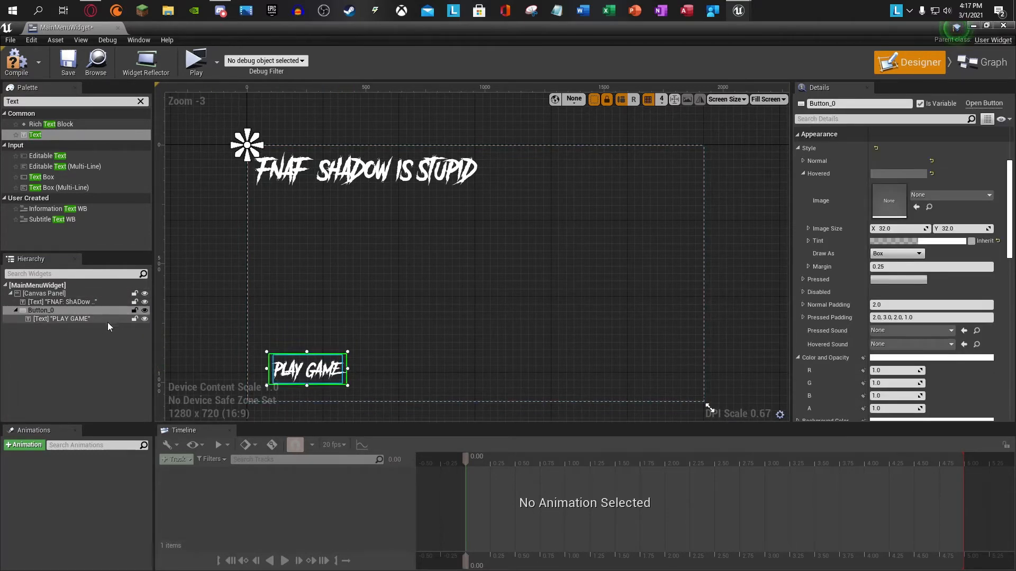
{"action": "left_click", "coordinate": [81, 312]}
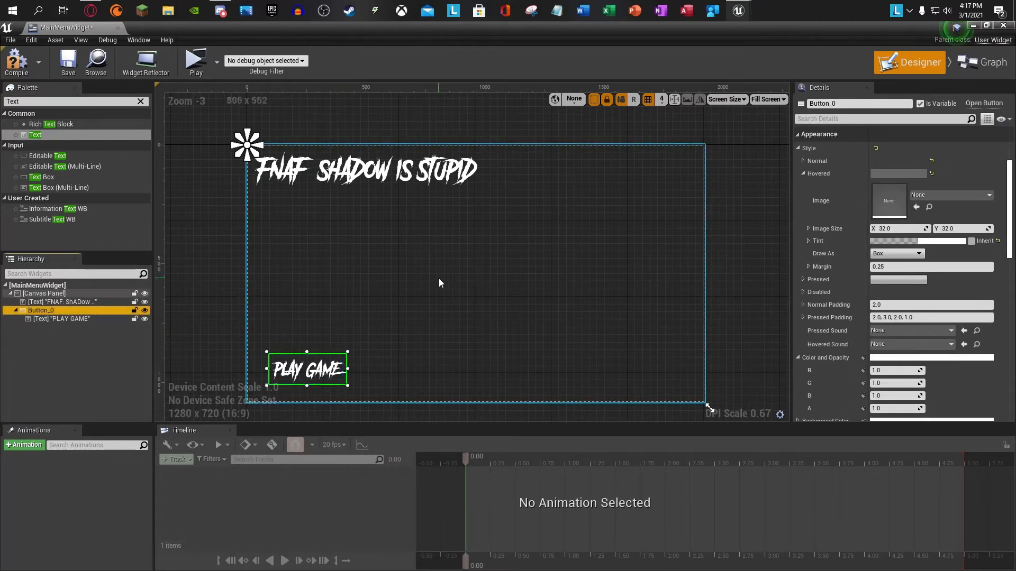
{"action": "double_click", "coordinate": [80, 311]}
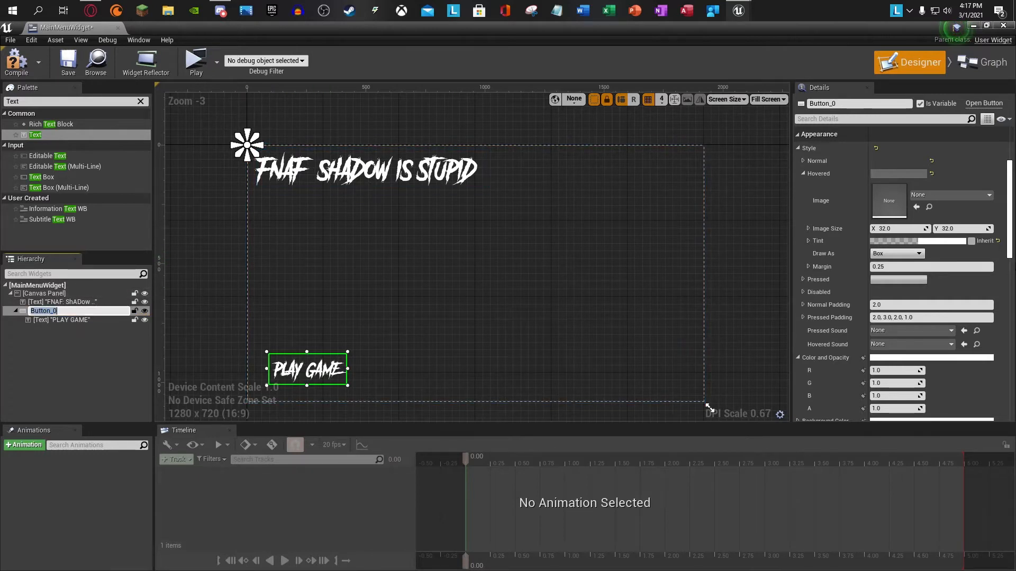
{"action": "left_click", "coordinate": [69, 343]}
Step: Add an On Clicked event for the PLAY GAME button, Button_0
{"action": "left_click", "coordinate": [42, 312]}
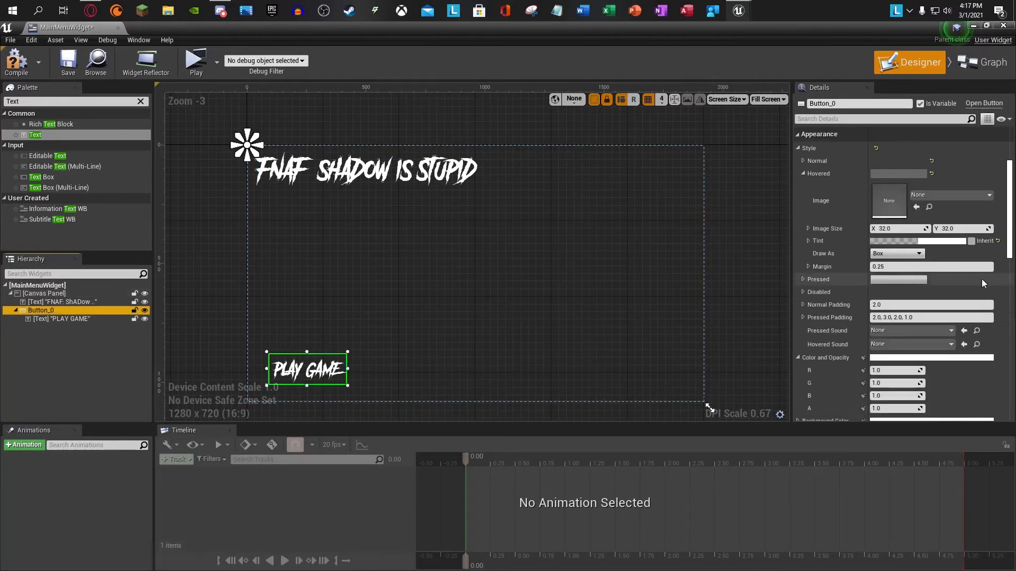
{"action": "scroll", "coordinate": [989, 290], "scroll_direction": "down", "scroll_amount": 15}
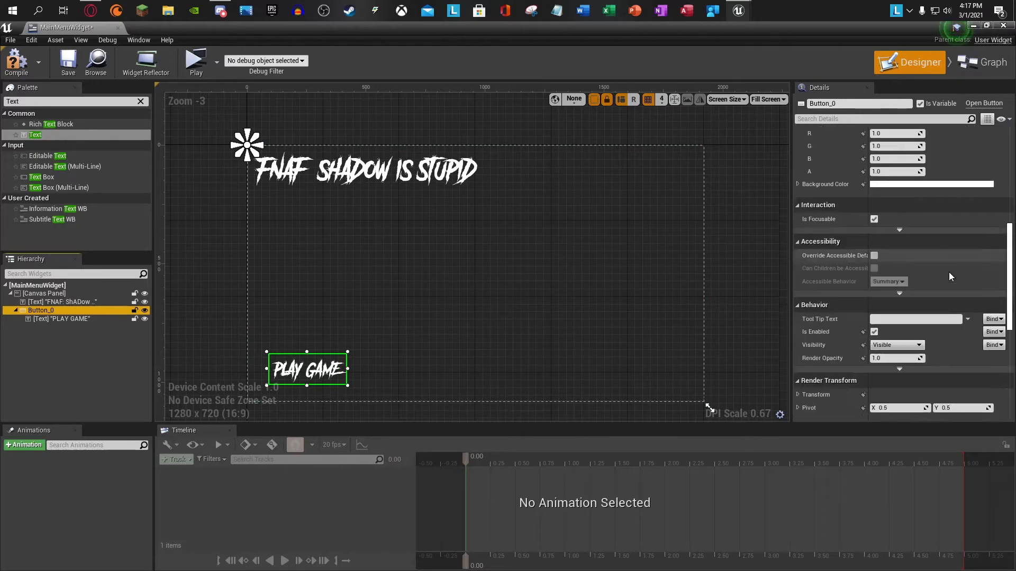
{"action": "scroll", "coordinate": [945, 266], "scroll_direction": "down", "scroll_amount": 3}
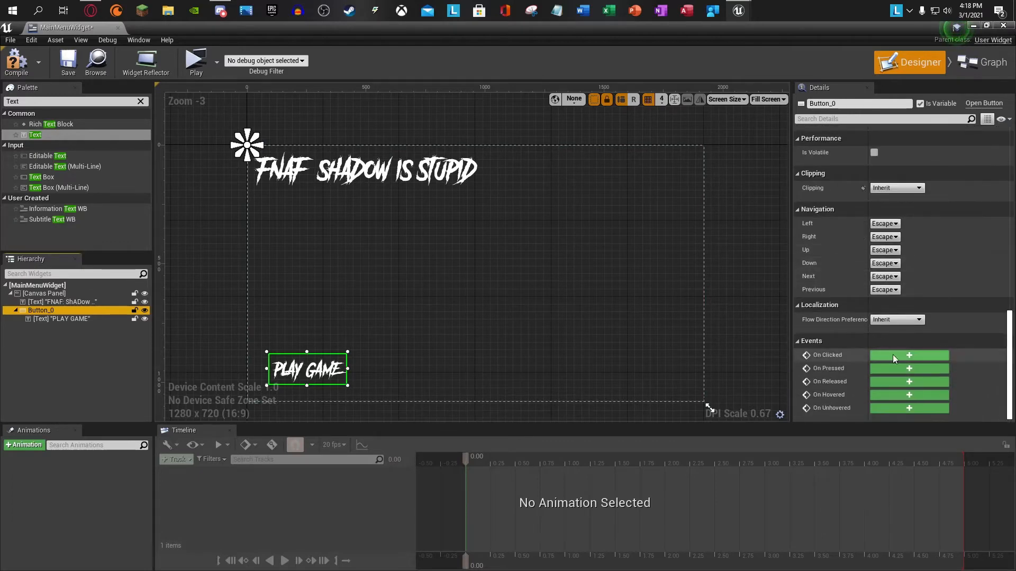
{"action": "left_click", "coordinate": [910, 355]}
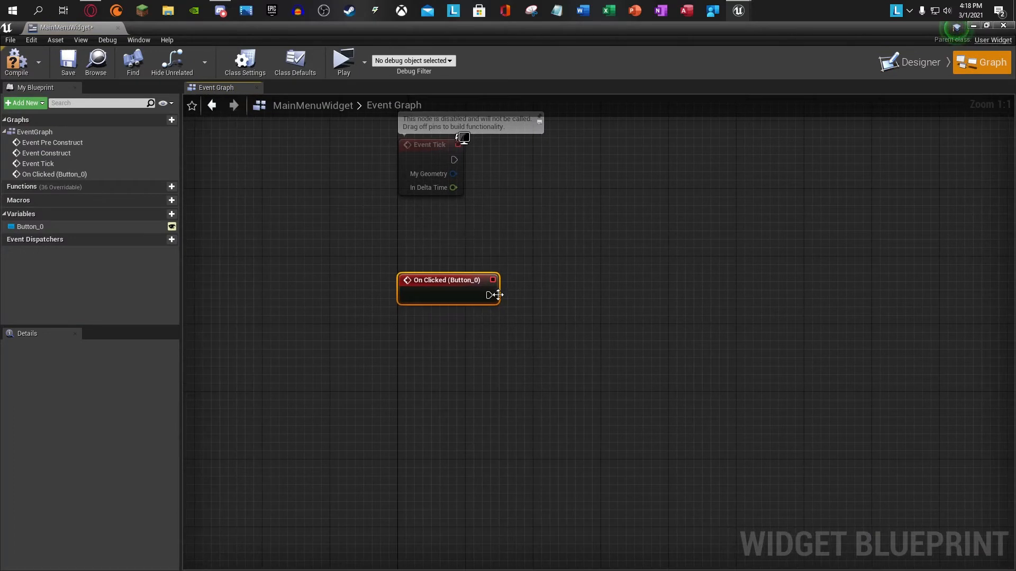
Step: Try connecting an Open Level (by Name) node to Button_0's On Clicked event, and delete that node
{"action": "left_click_drag", "start_coordinate": [498, 294], "coordinate": [577, 295]}
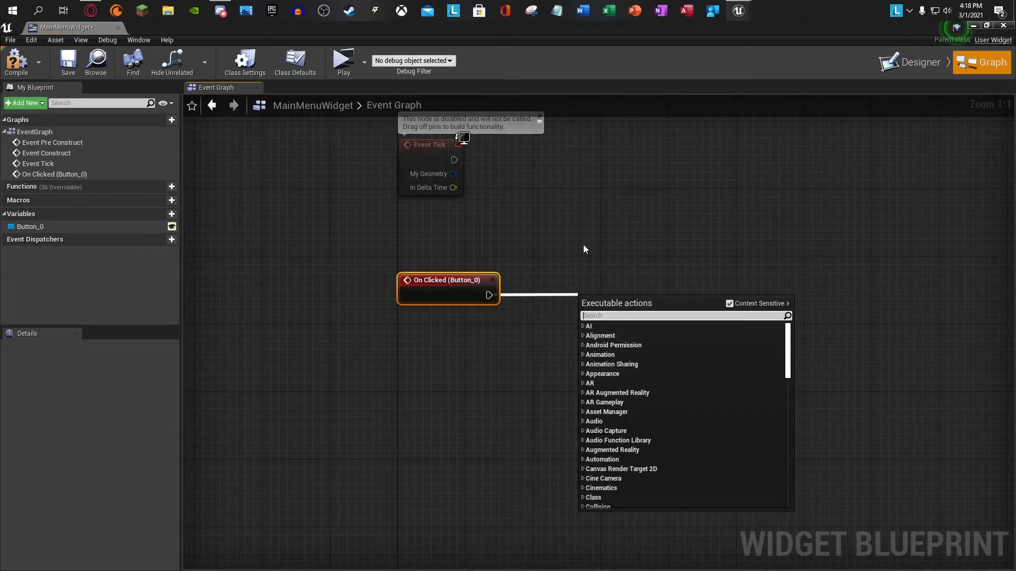
{"action": "type", "text": "op"}
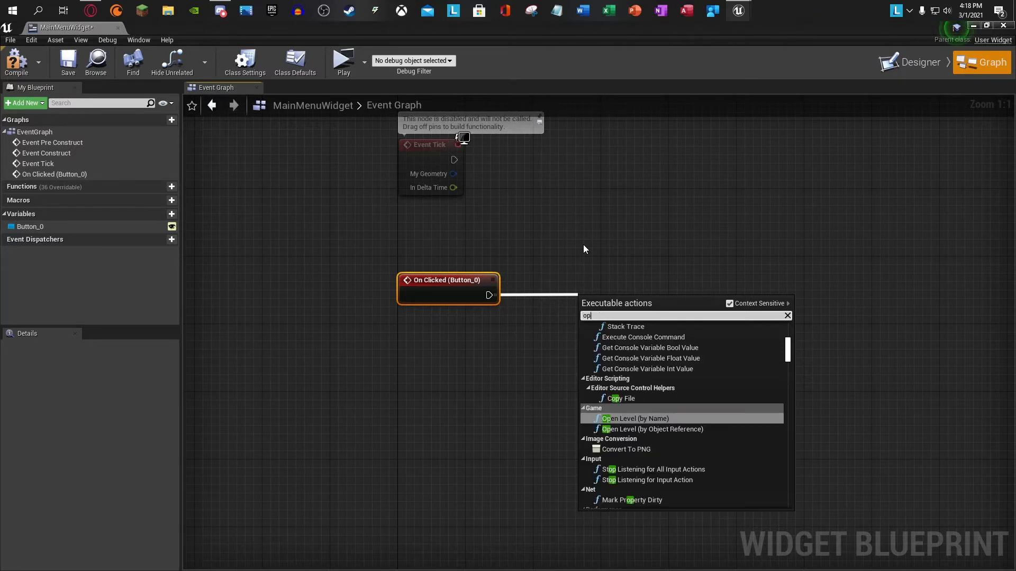
{"action": "key", "text": "BackSpace"}
{"action": "key", "text": "BackSpace"}
{"action": "type", "text": "open level"}
{"action": "key", "text": "Return"}
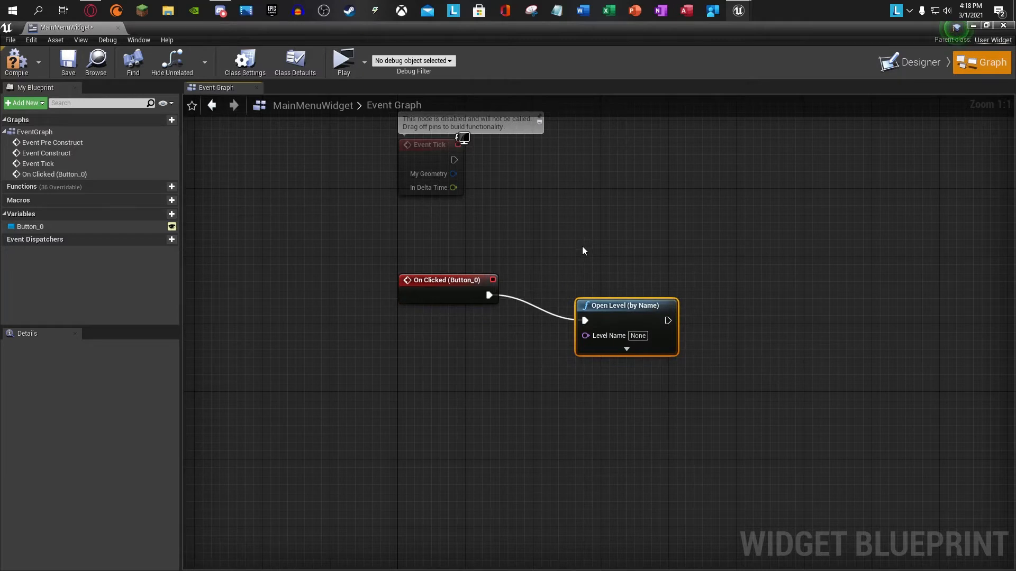
{"action": "key", "text": "Delete"}
Step: Try connecting an Open Level (by Object Reference) node to Button_0's On Clicked event, and delete that node
{"action": "left_click_drag", "start_coordinate": [487, 296], "coordinate": [585, 298]}
{"action": "type", "text": "open"}
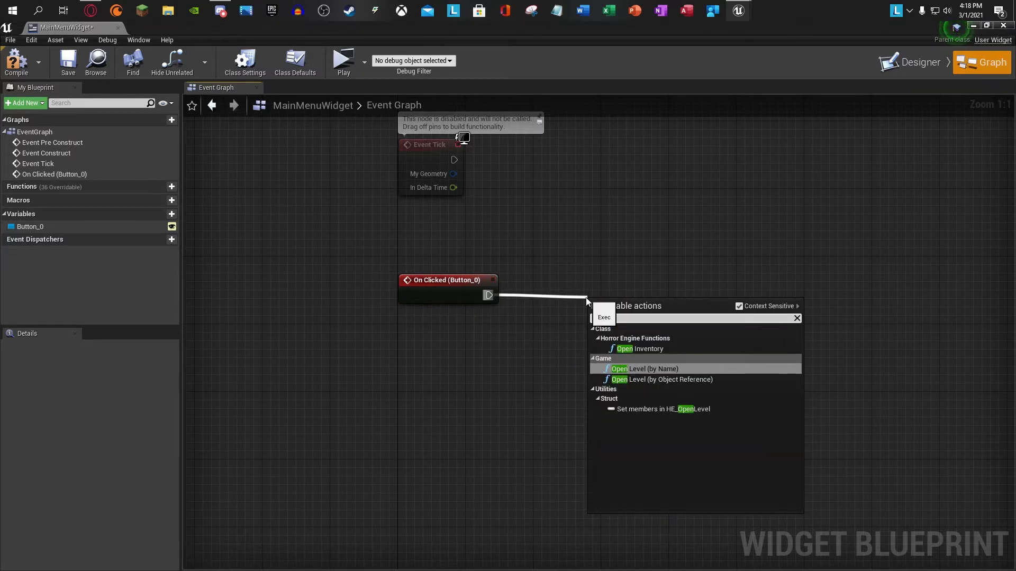
{"action": "key", "text": "Down"}
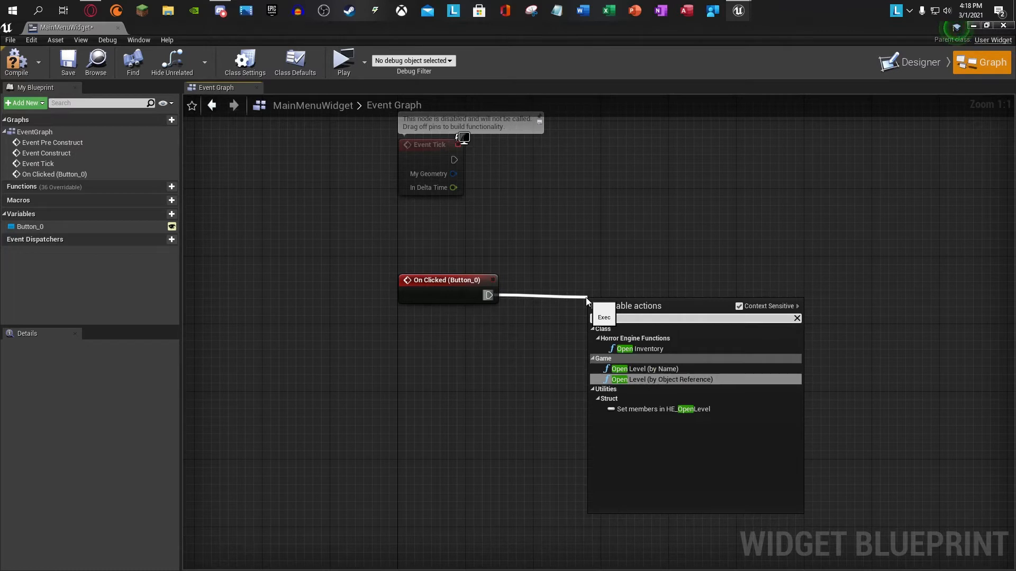
{"action": "key", "text": "Return"}
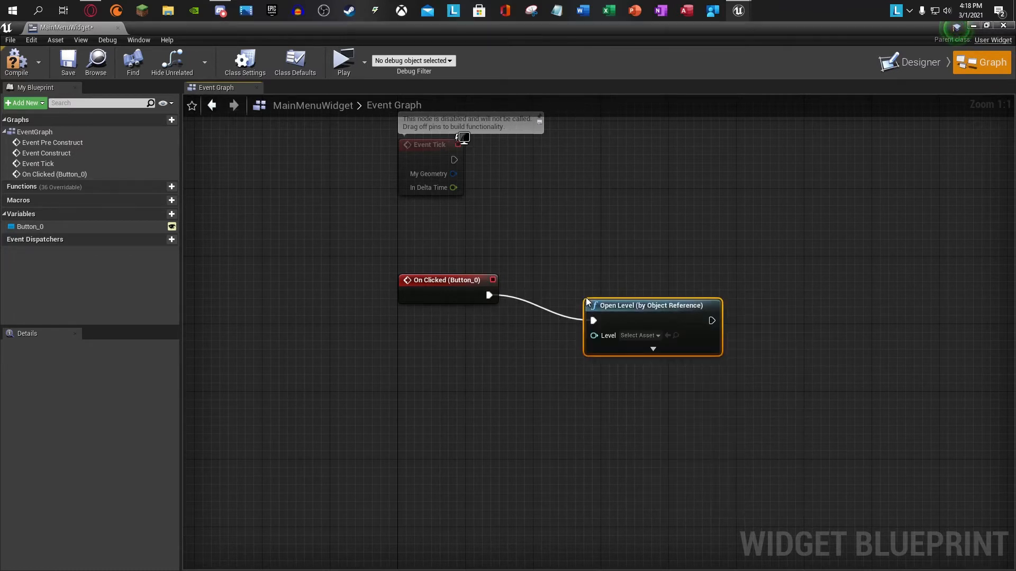
{"action": "left_click_drag", "start_coordinate": [702, 235], "coordinate": [648, 327]}
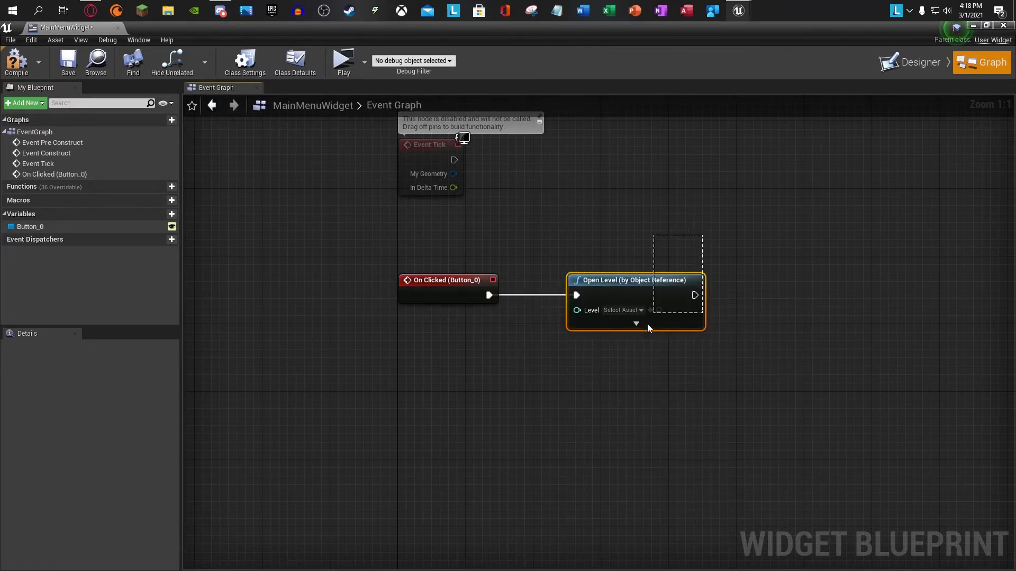
{"action": "key", "text": "Delete"}
Step: Connect an Open Level (by Name) node to Button_0's On Clicked event
{"action": "left_click_drag", "start_coordinate": [489, 295], "coordinate": [573, 297]}
{"action": "type", "text": "open l"}
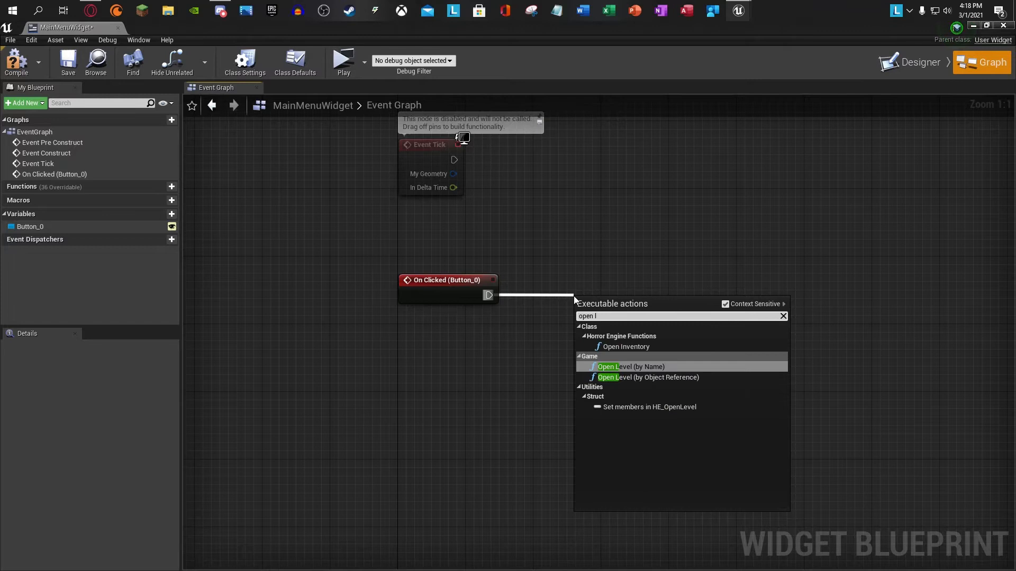
{"action": "key", "text": "Return"}
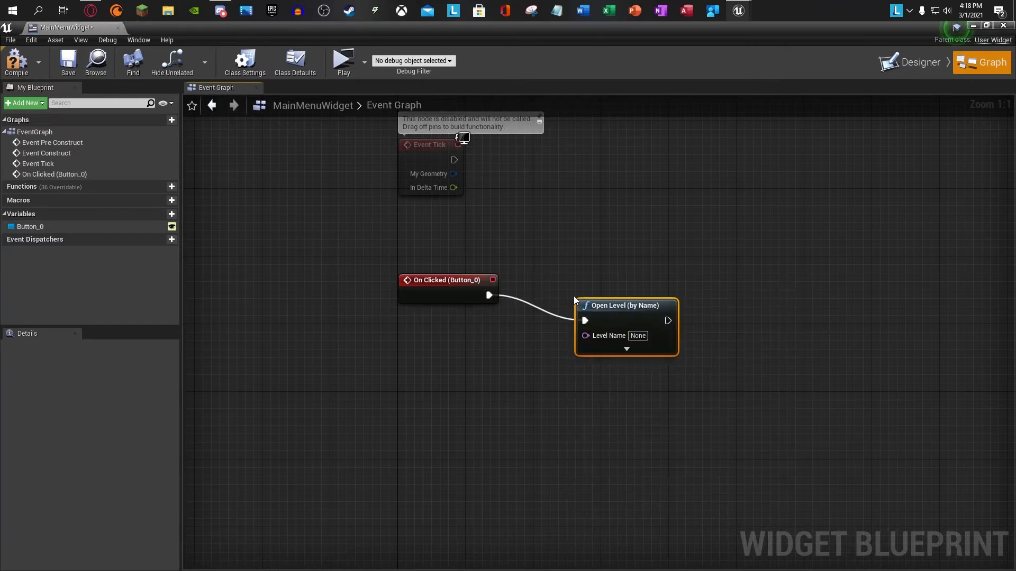
{"action": "left_click", "coordinate": [671, 222]}
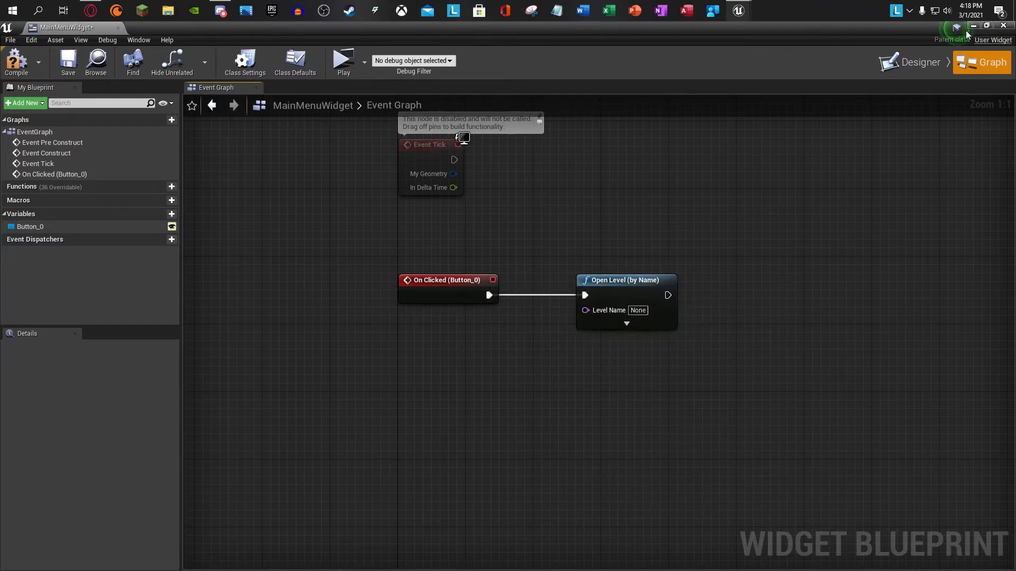
Step: Copy the name of the TeachingShadow level asset from the TeachingShadow content folder
{"action": "left_click", "coordinate": [974, 25]}
{"action": "left_click", "coordinate": [237, 484]}
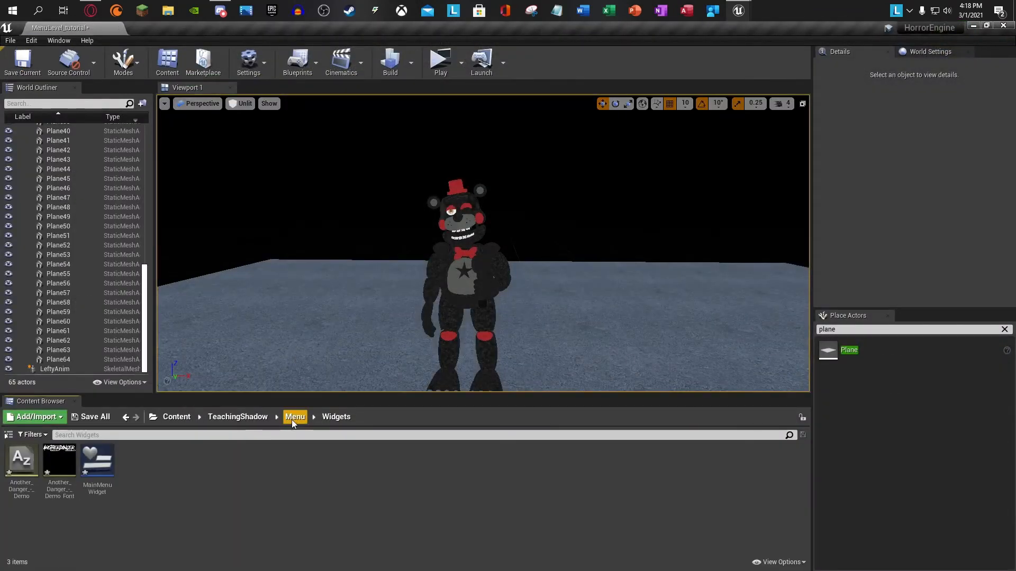
{"action": "left_click", "coordinate": [293, 418]}
{"action": "left_click", "coordinate": [249, 419]}
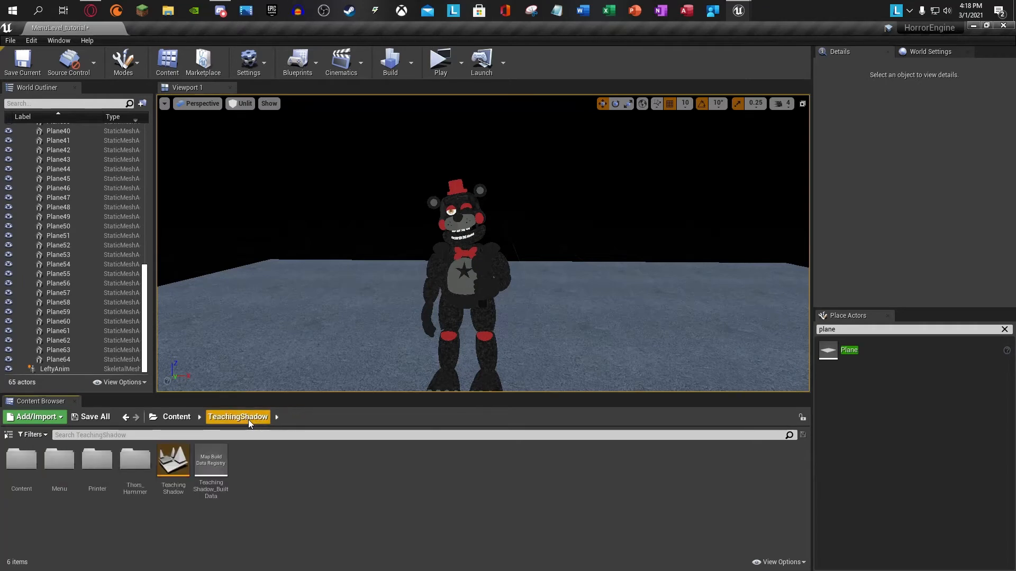
{"action": "left_click", "coordinate": [172, 454]}
{"action": "key", "text": "F2"}
{"action": "key", "text": "ctrl+c"}
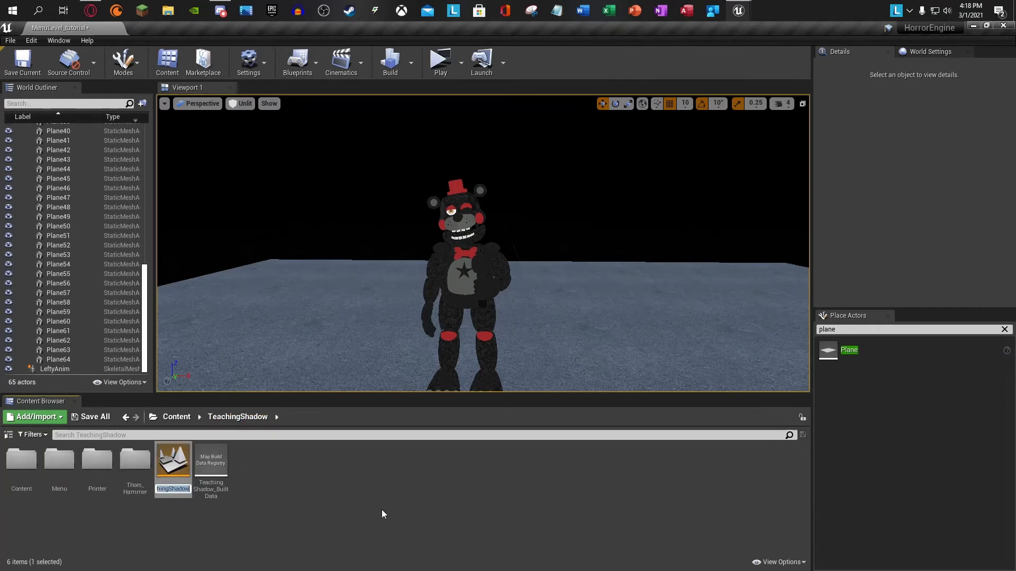
{"action": "left_click", "coordinate": [382, 510]}
Step: Set the Open Level (by Name) node's Level Name to TeachingShadow and save MainMenuWidget
{"action": "mouse_move", "coordinate": [738, 10]}
{"action": "left_click", "coordinate": [773, 78]}
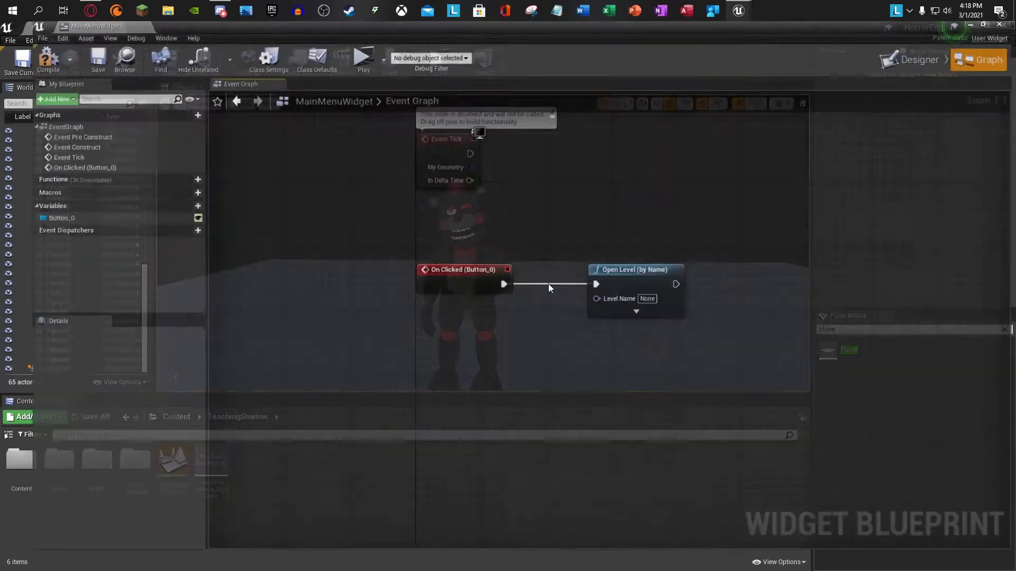
{"action": "left_click", "coordinate": [634, 311]}
{"action": "key", "text": "ctrl+v"}
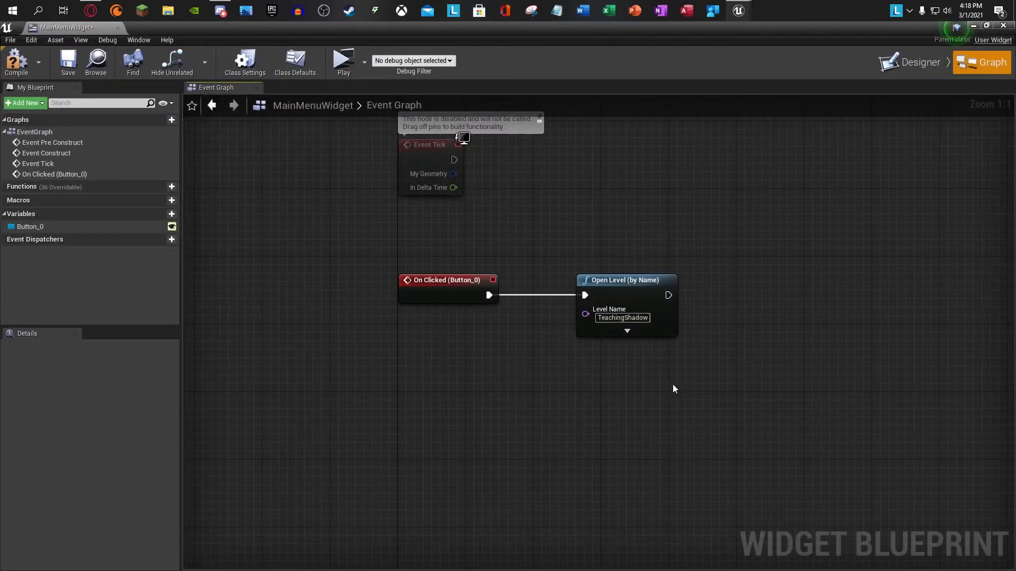
{"action": "left_click", "coordinate": [68, 60]}
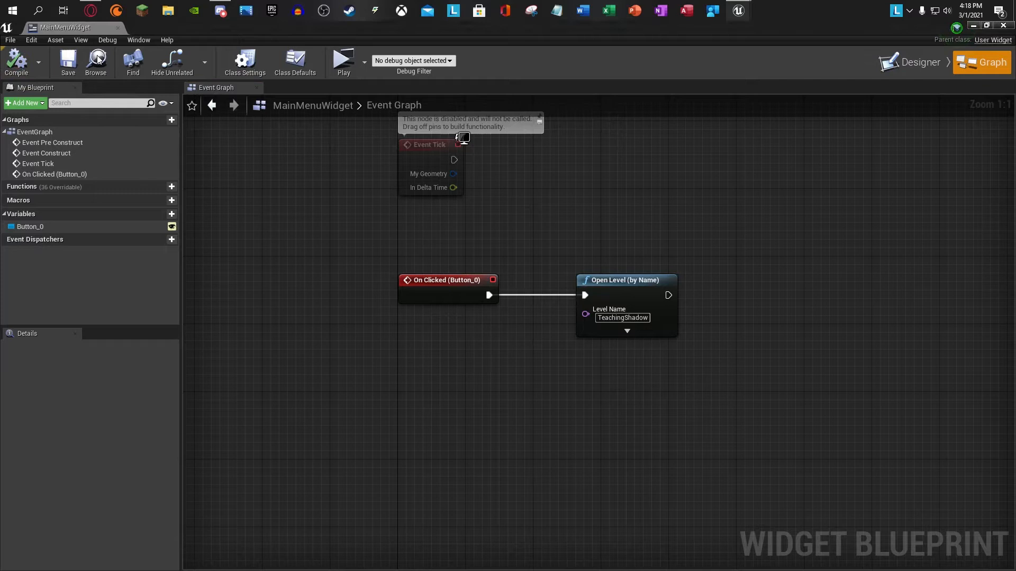
Step: Return to the MenuLevel_tutorial level and open its level blueprint
{"action": "left_click", "coordinate": [973, 25]}
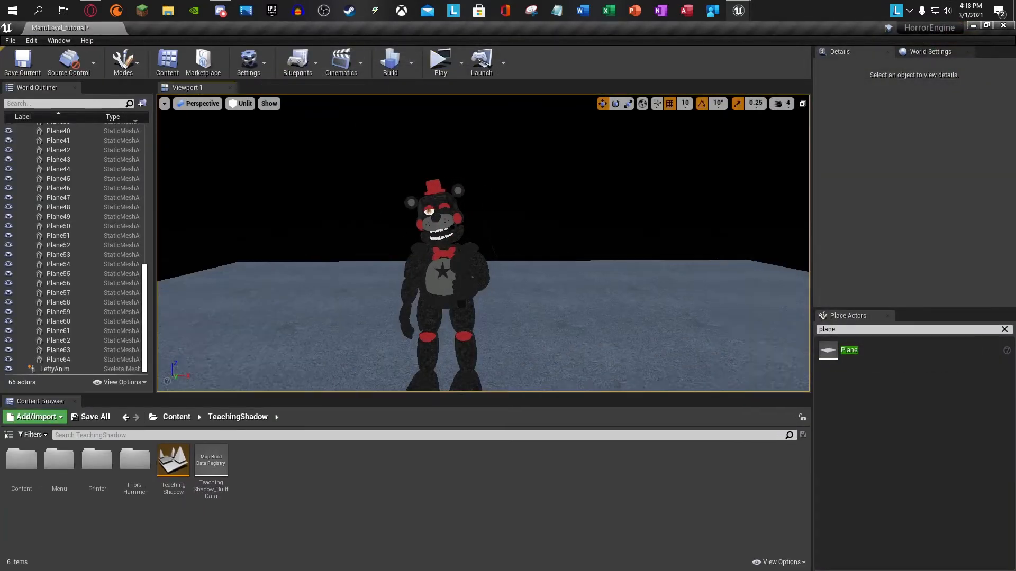
{"action": "key", "text": "s"}
{"action": "right_click_drag", "start_coordinate": [376, 232], "coordinate": [375, 230]}
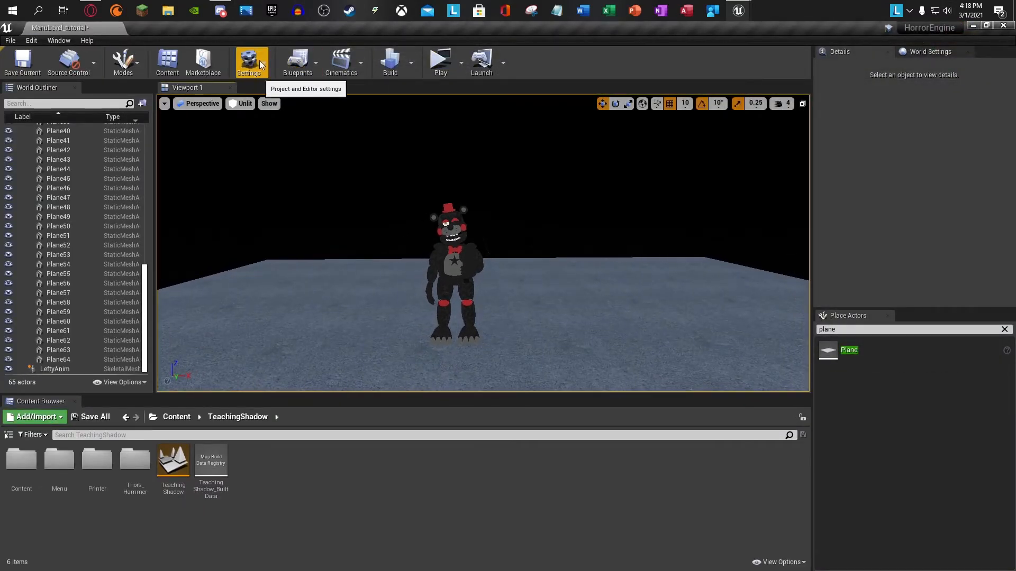
{"action": "left_click", "coordinate": [341, 61]}
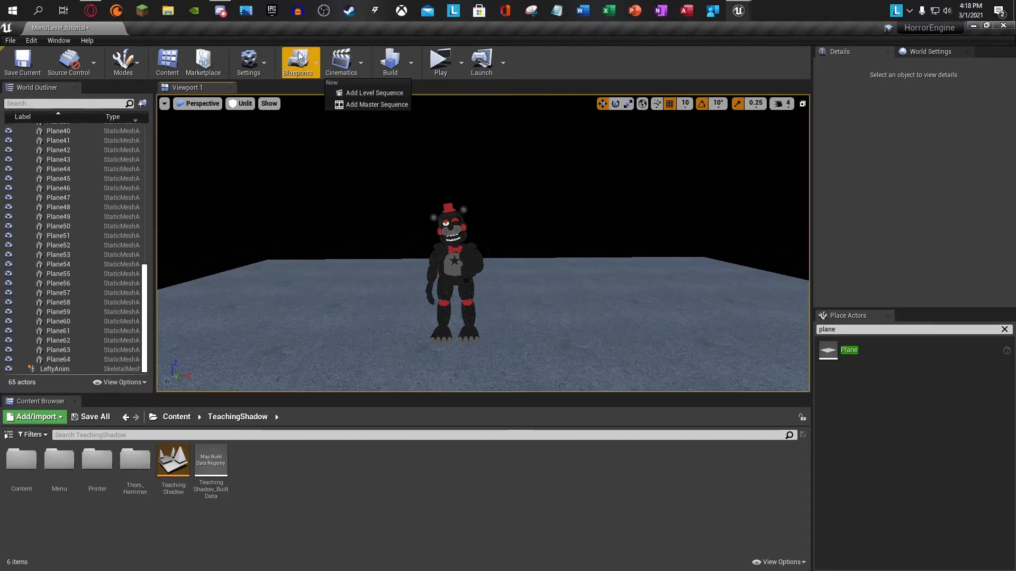
{"action": "left_click", "coordinate": [297, 52]}
{"action": "left_click", "coordinate": [323, 147]}
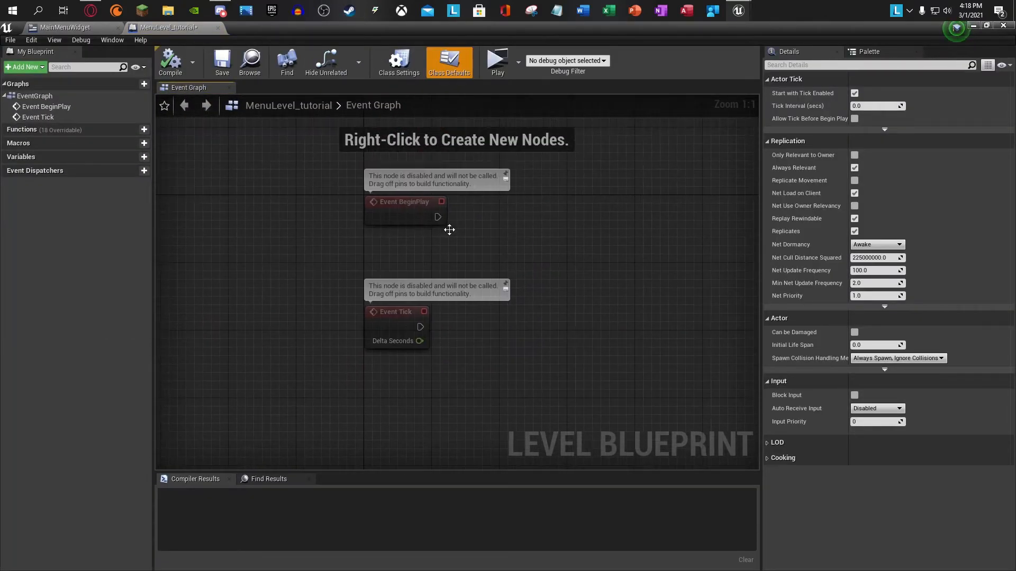
Step: Connect a Create Widget node to Event BeginPlay and align it with the event
{"action": "left_click_drag", "start_coordinate": [437, 217], "coordinate": [519, 217]}
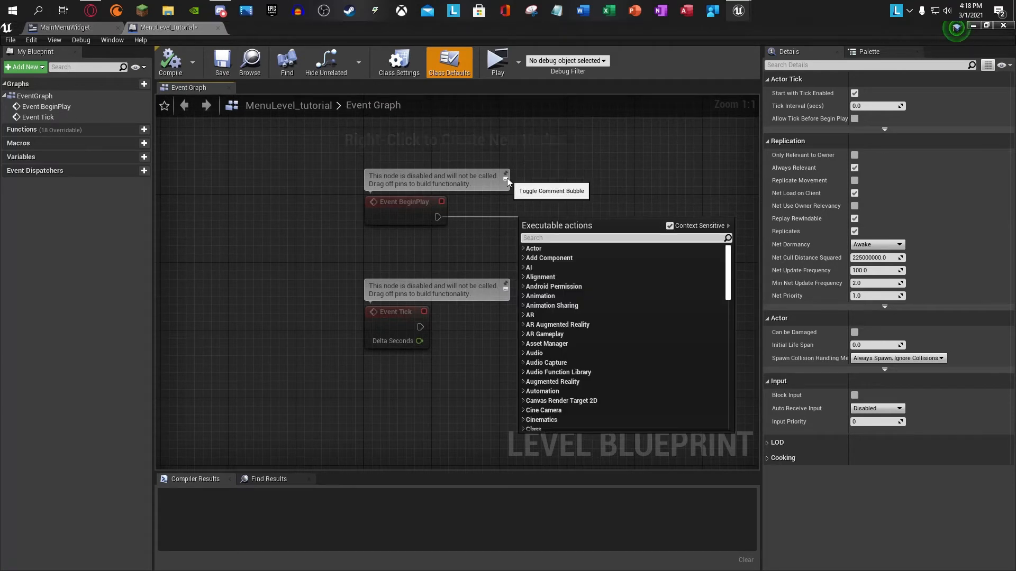
{"action": "type", "text": "creat"}
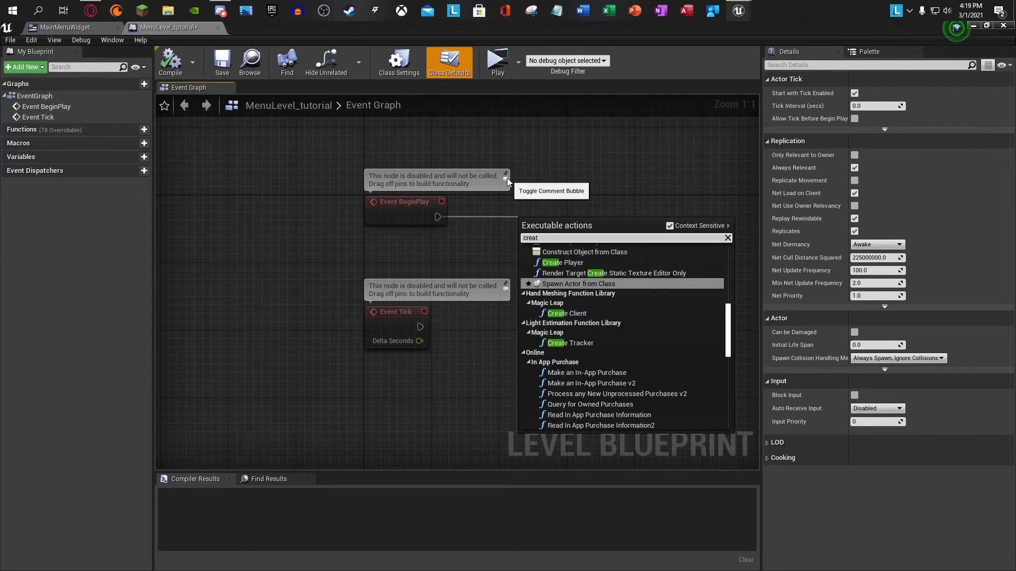
{"action": "type", "text": "e widg"}
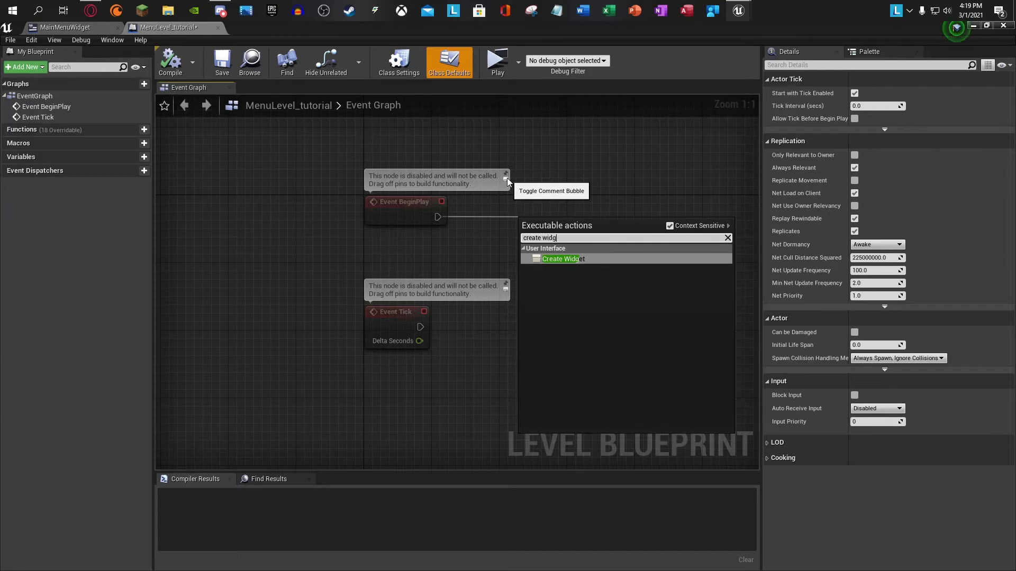
{"action": "key", "text": "Return"}
{"action": "left_click_drag", "start_coordinate": [582, 229], "coordinate": [570, 206]}
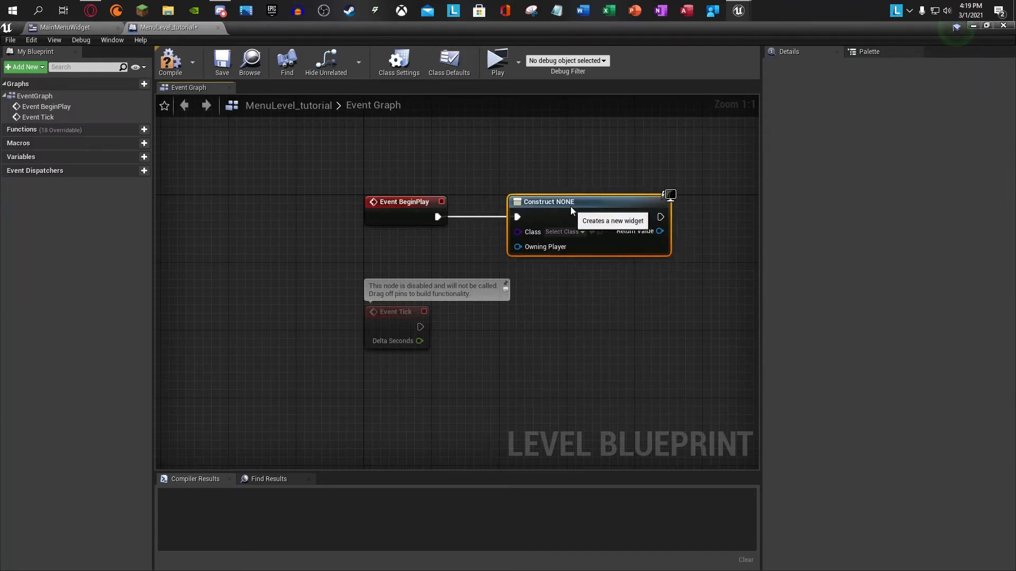
{"action": "left_click", "coordinate": [564, 233]}
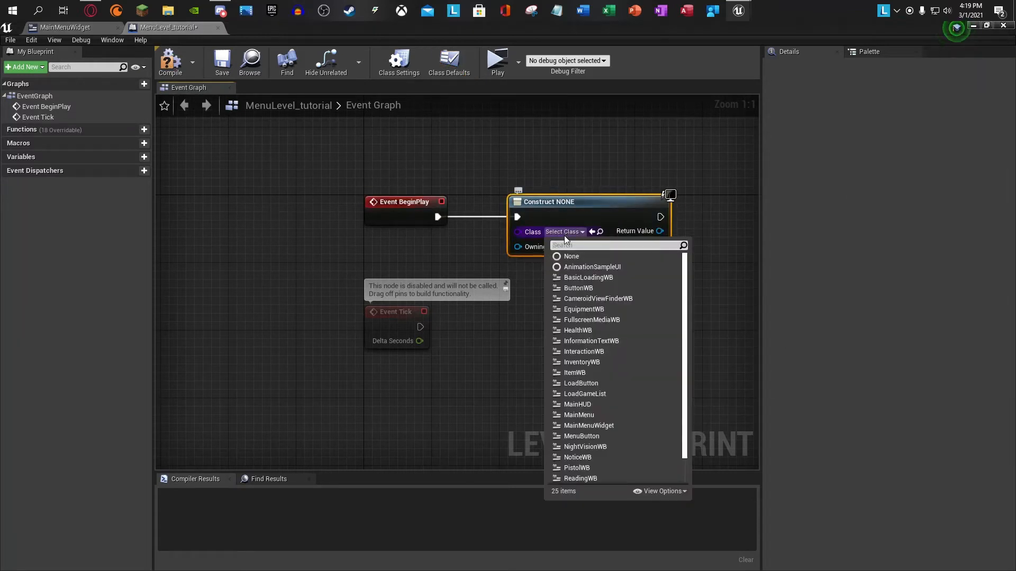
{"action": "type", "text": "Menu"}
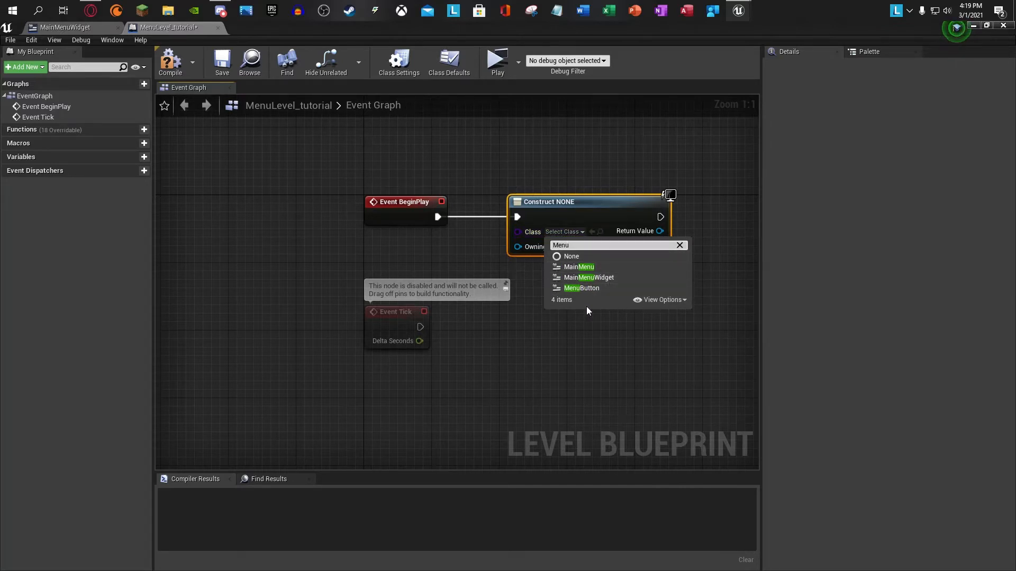
{"action": "key", "text": "BackSpace"}
{"action": "key", "text": "BackSpace"}
{"action": "key", "text": "BackSpace"}
{"action": "key", "text": "BackSpace"}
{"action": "type", "text": "Mai"}
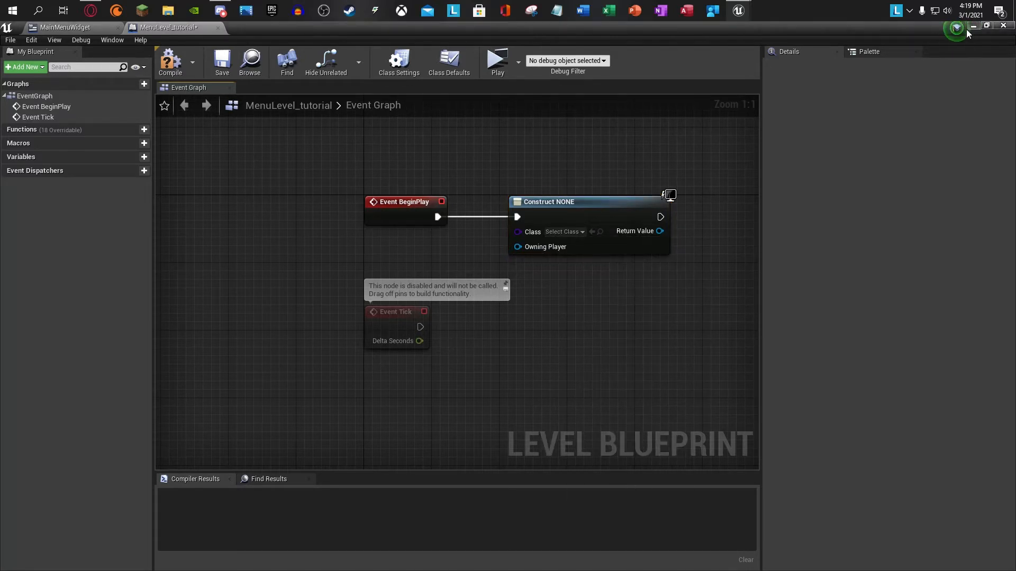
Step: Check the menu widget's name in the Menu folder's Widgets subfolder
{"action": "left_click", "coordinate": [972, 27]}
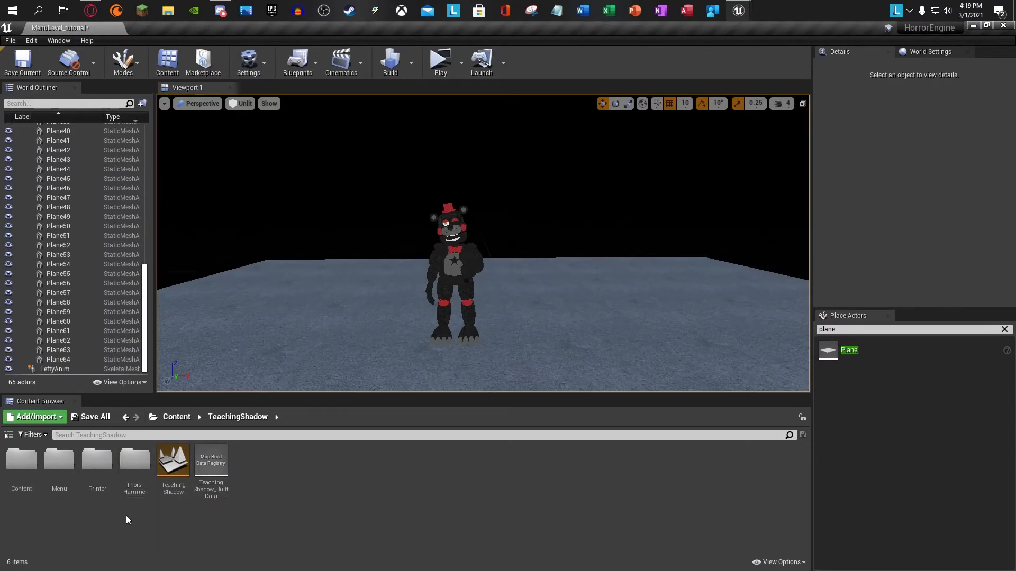
{"action": "double_click", "coordinate": [60, 461]}
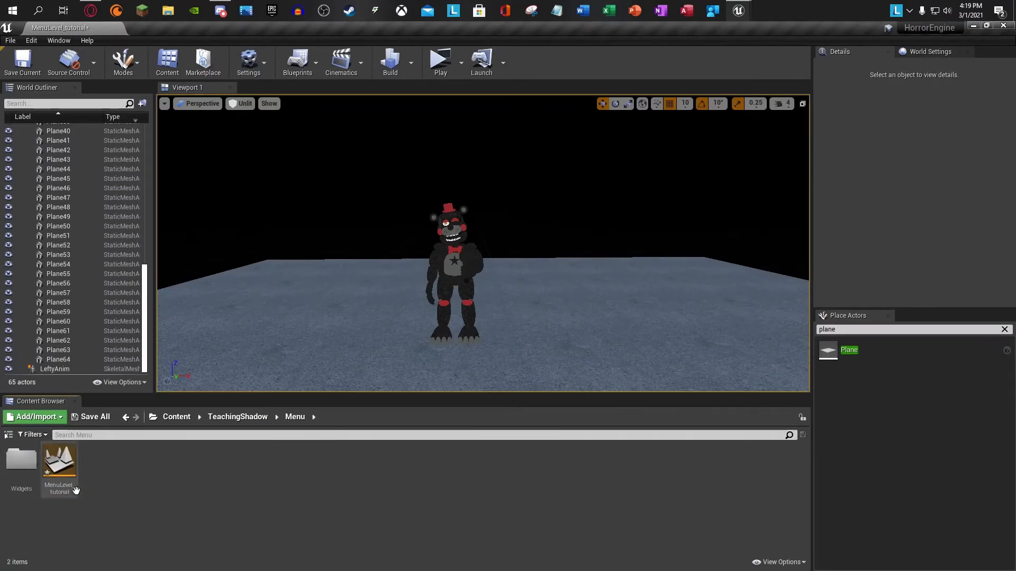
{"action": "double_click", "coordinate": [21, 460]}
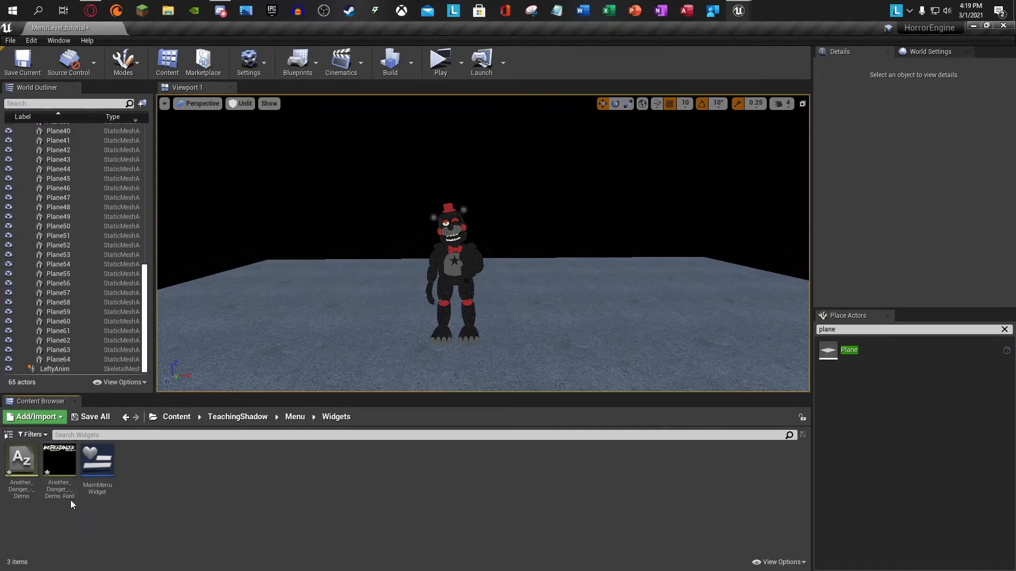
Step: Set the Create Widget node's Class to MainMenuWidget in the level blueprint
{"action": "left_click", "coordinate": [747, 8]}
{"action": "left_click", "coordinate": [789, 53]}
{"action": "left_click", "coordinate": [578, 232]}
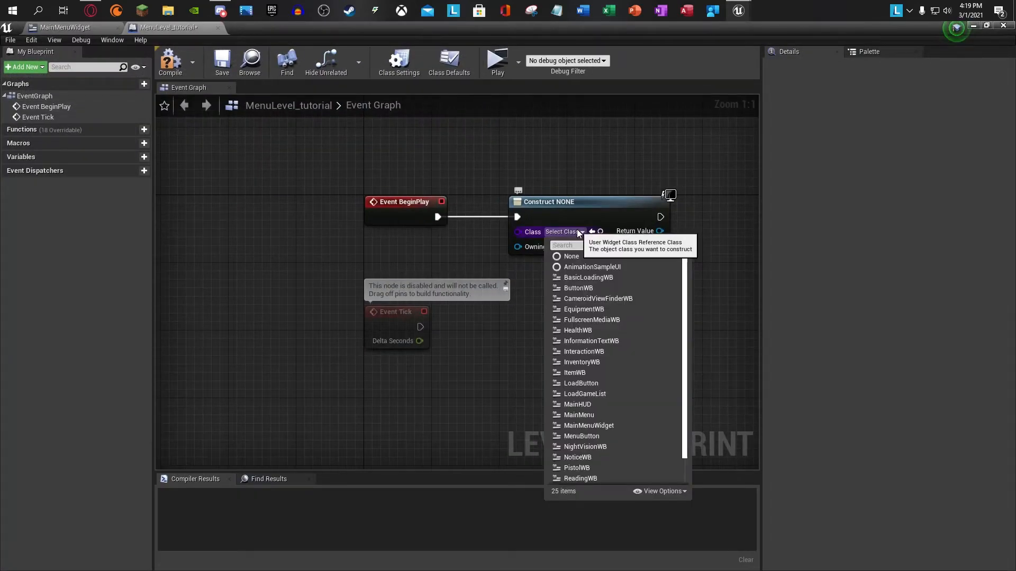
{"action": "type", "text": "Main"}
{"action": "left_click", "coordinate": [581, 288]}
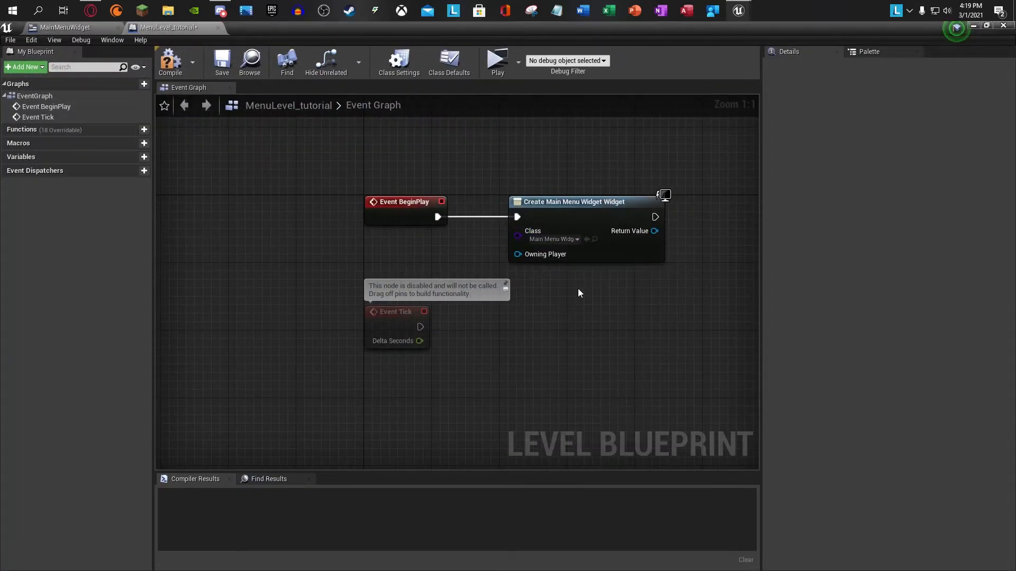
Step: Add an Add to Viewport node from the Create Widget node's Return Value and align it with that node
{"action": "right_click_drag", "start_coordinate": [541, 297], "coordinate": [352, 305]}
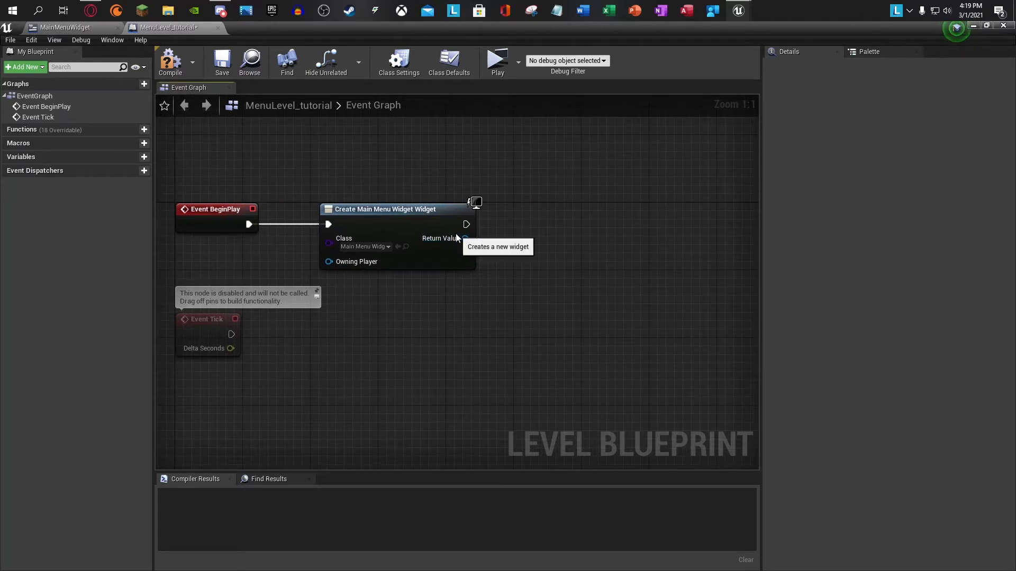
{"action": "left_click", "coordinate": [454, 242]}
{"action": "left_click_drag", "start_coordinate": [546, 237], "coordinate": [547, 238]}
{"action": "type", "text": "add to v"}
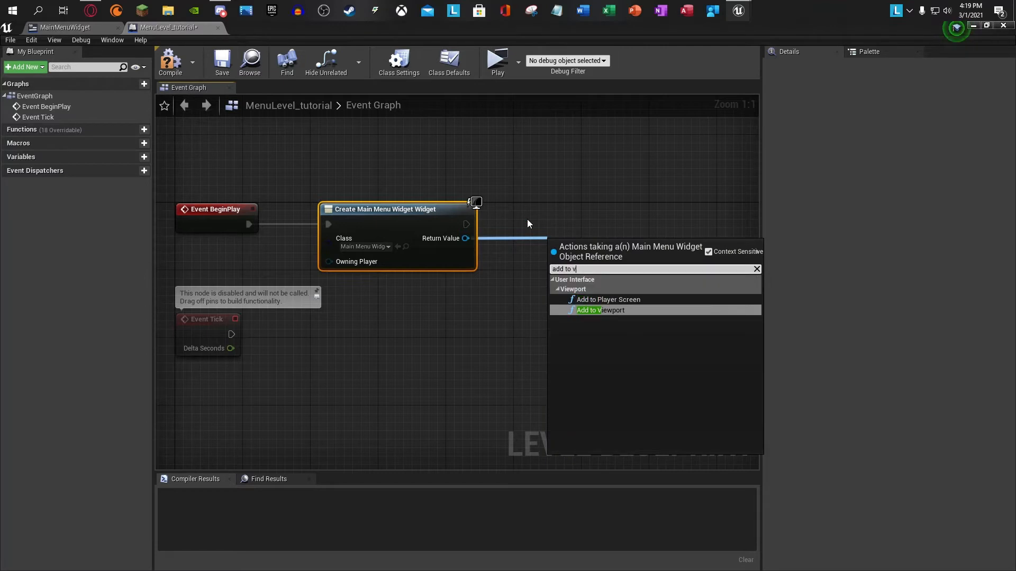
{"action": "key", "text": "Return"}
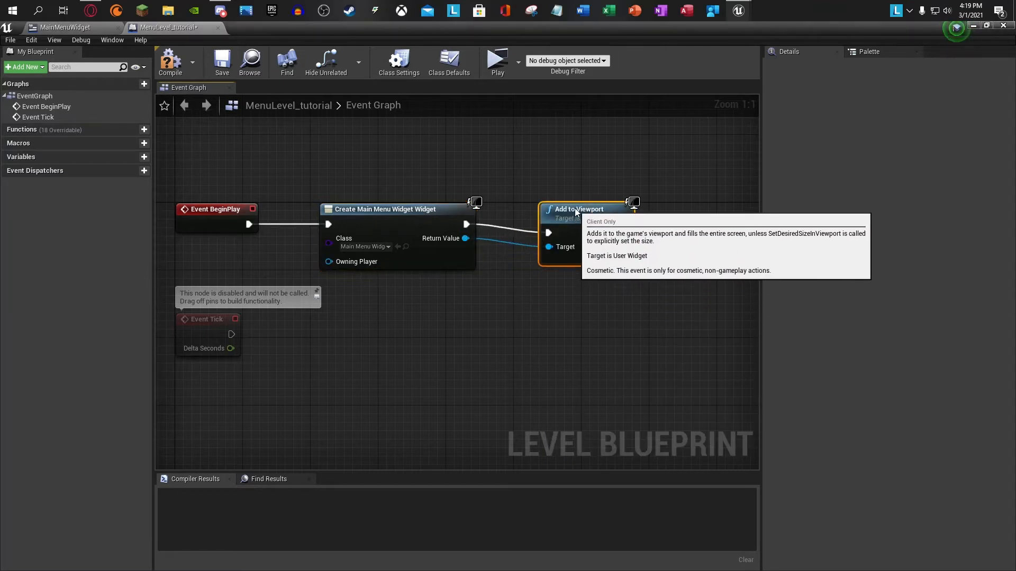
Step: Compile and save the level blueprint, run a play preview of the menu, and exit it
{"action": "left_click", "coordinate": [170, 61]}
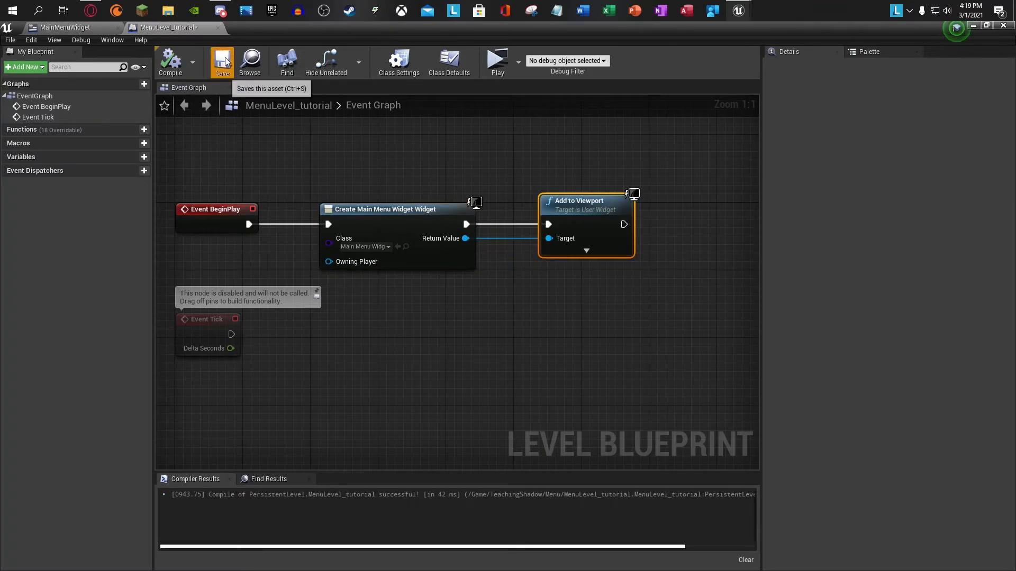
{"action": "left_click", "coordinate": [498, 60]}
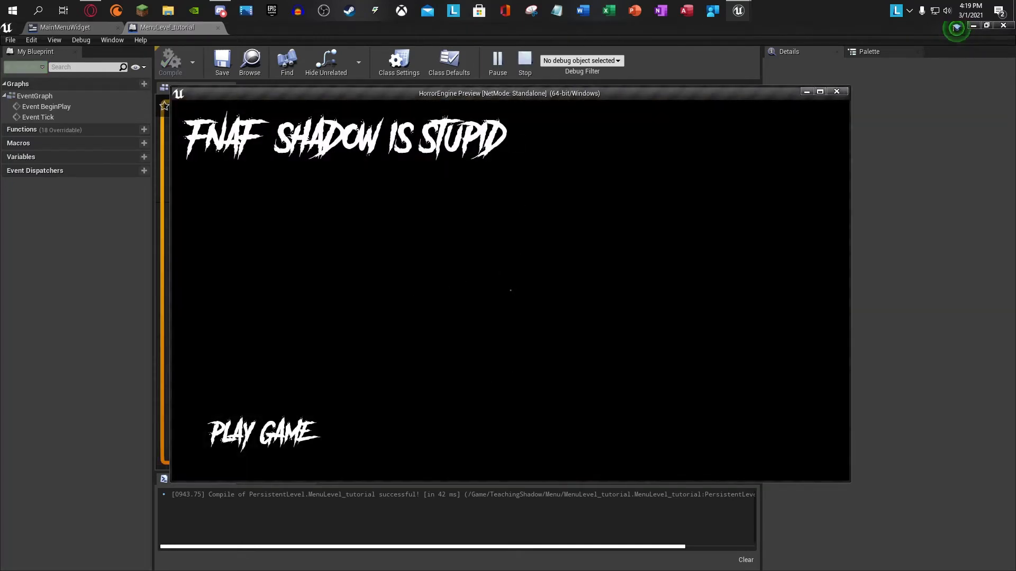
{"action": "key", "text": "Escape"}
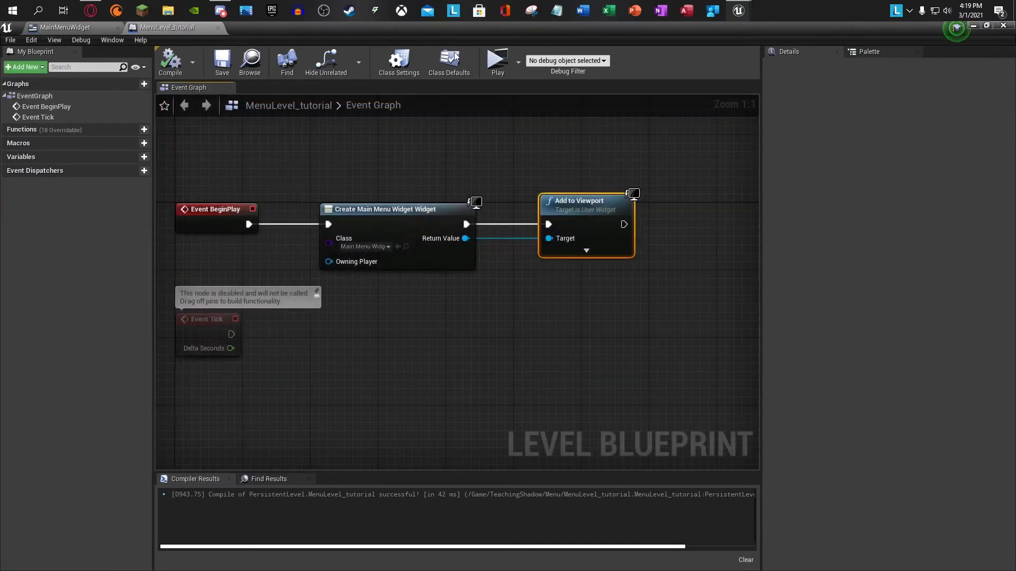
Step: Run the menu's play preview again, exit it, and recompile the MenuLevel_tutorial level blueprint
{"action": "left_click", "coordinate": [494, 61]}
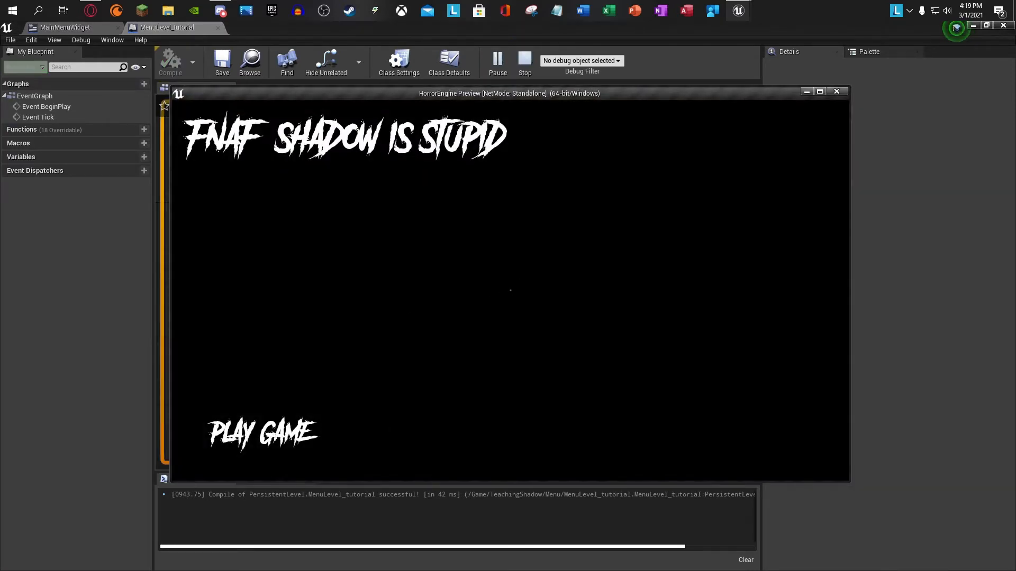
{"action": "key", "text": "Escape"}
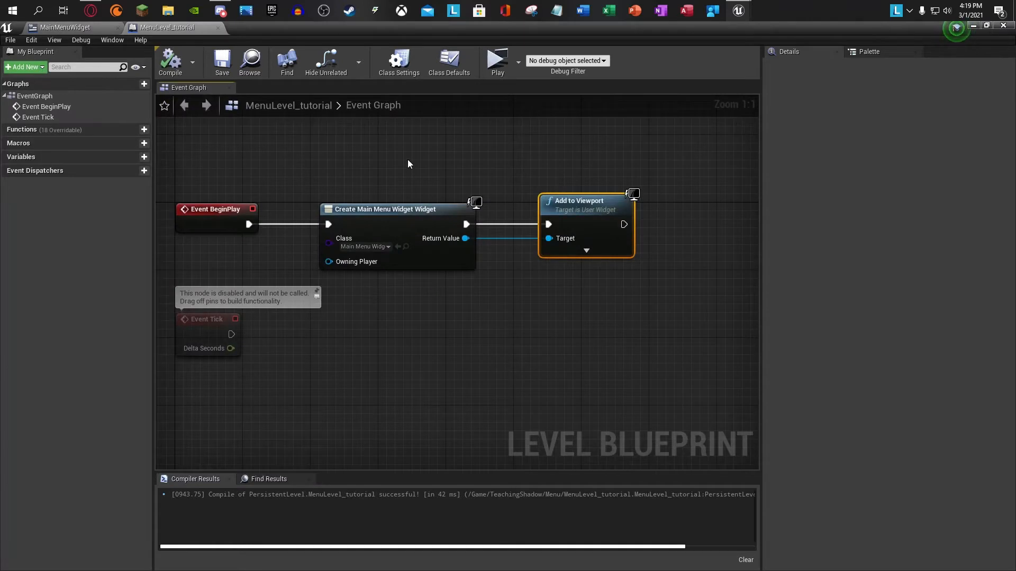
{"action": "left_click", "coordinate": [172, 57]}
{"action": "right_click_drag", "start_coordinate": [279, 167], "coordinate": [385, 240]}
Step: Try adding a Set Cursor node to the Event Construct output in the MainMenuWidget event graph
{"action": "left_click", "coordinate": [65, 27]}
{"action": "right_click_drag", "start_coordinate": [331, 177], "coordinate": [301, 455]}
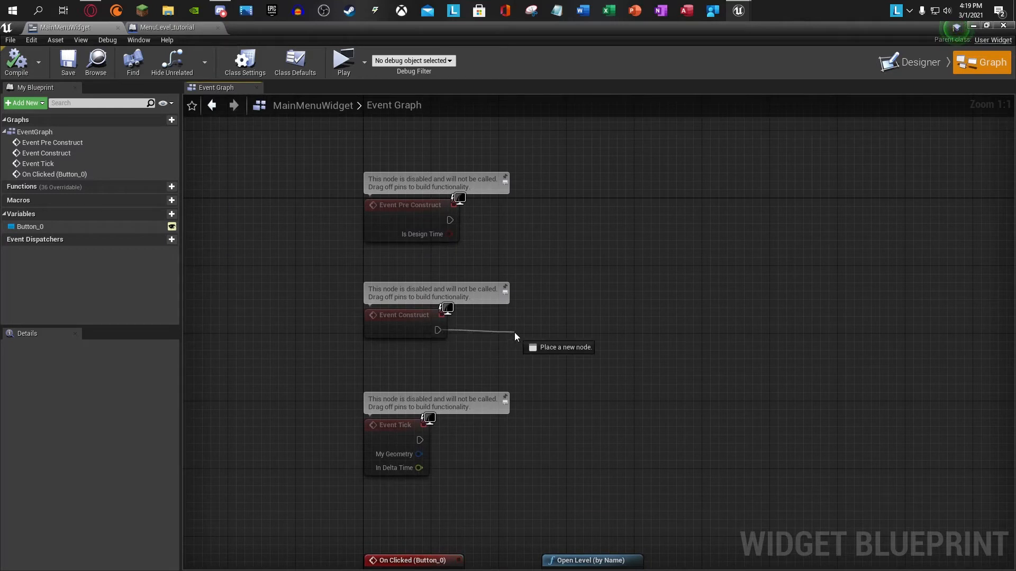
{"action": "left_click_drag", "start_coordinate": [514, 332], "coordinate": [515, 331]}
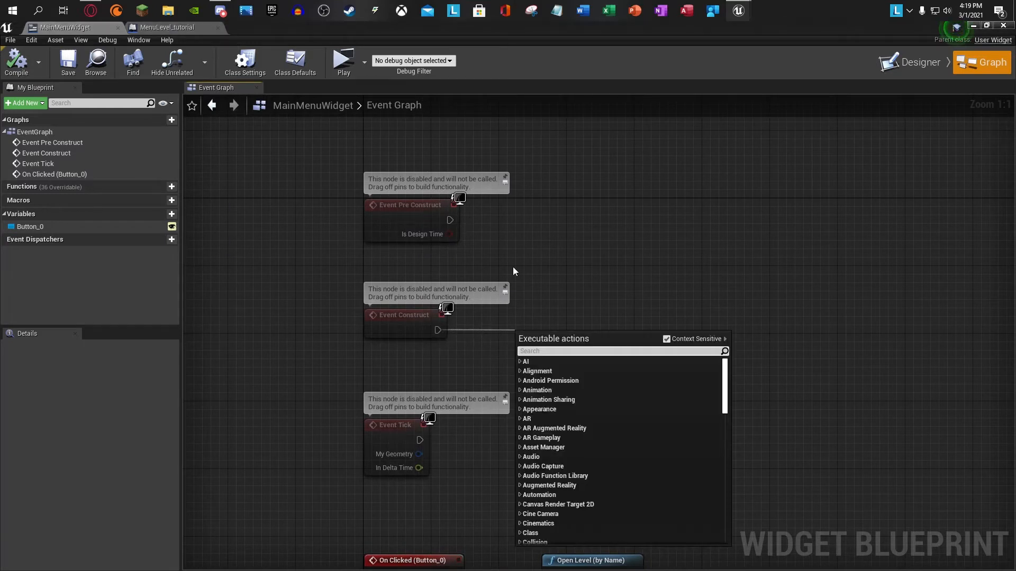
{"action": "type", "text": "show mou"}
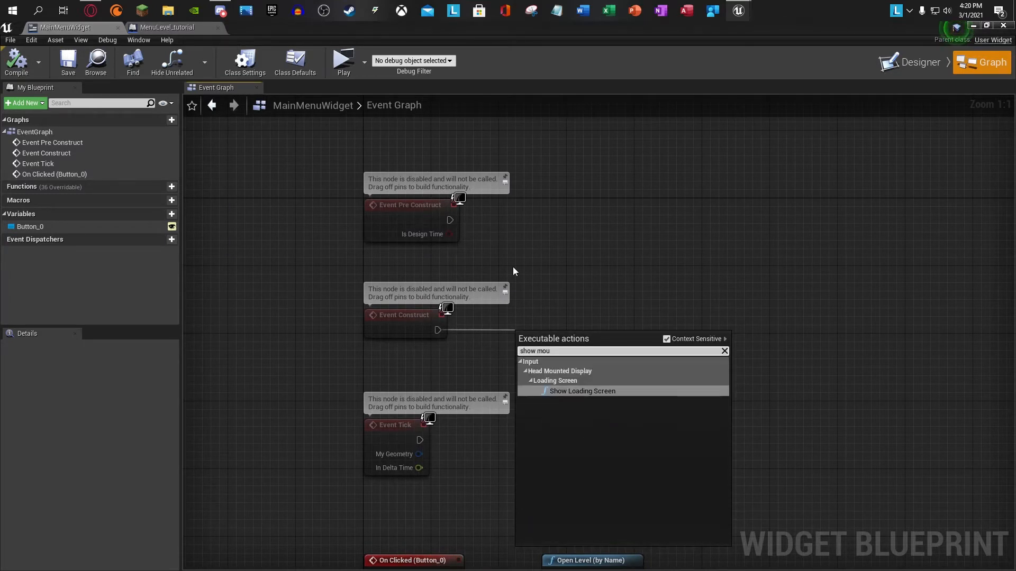
{"action": "key", "text": "BackSpace"}
{"action": "key", "text": "BackSpace"}
{"action": "key", "text": "BackSpace"}
{"action": "key", "text": "BackSpace"}
{"action": "key", "text": "BackSpace"}
{"action": "key", "text": "BackSpace"}
{"action": "key", "text": "BackSpace"}
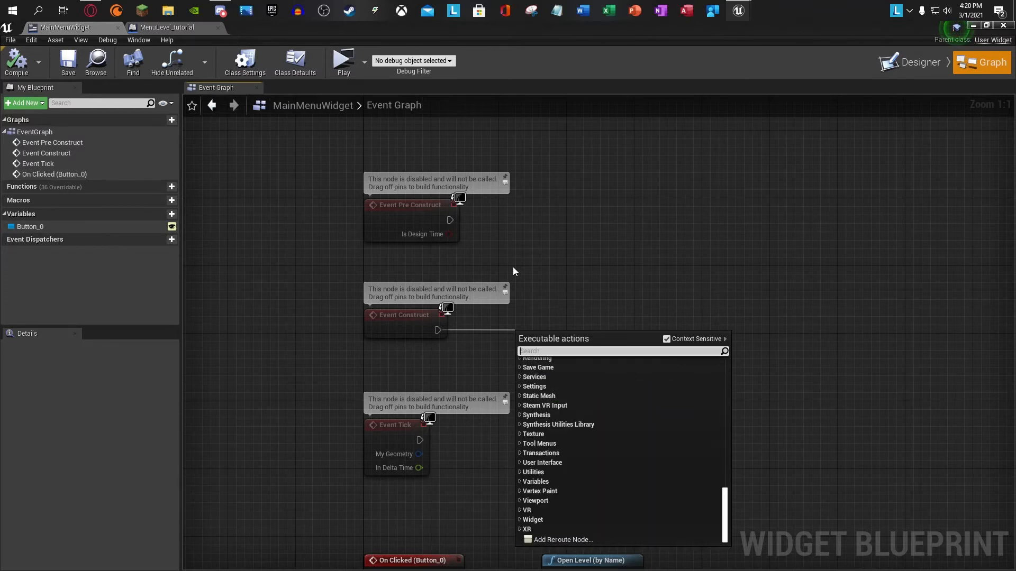
{"action": "type", "text": "cursor"}
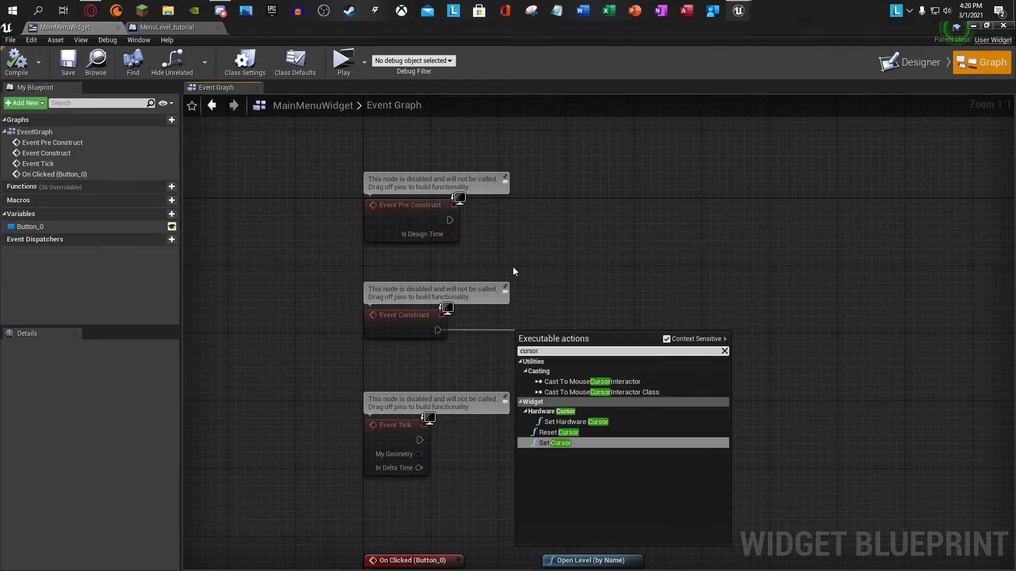
{"action": "key", "text": "Return"}
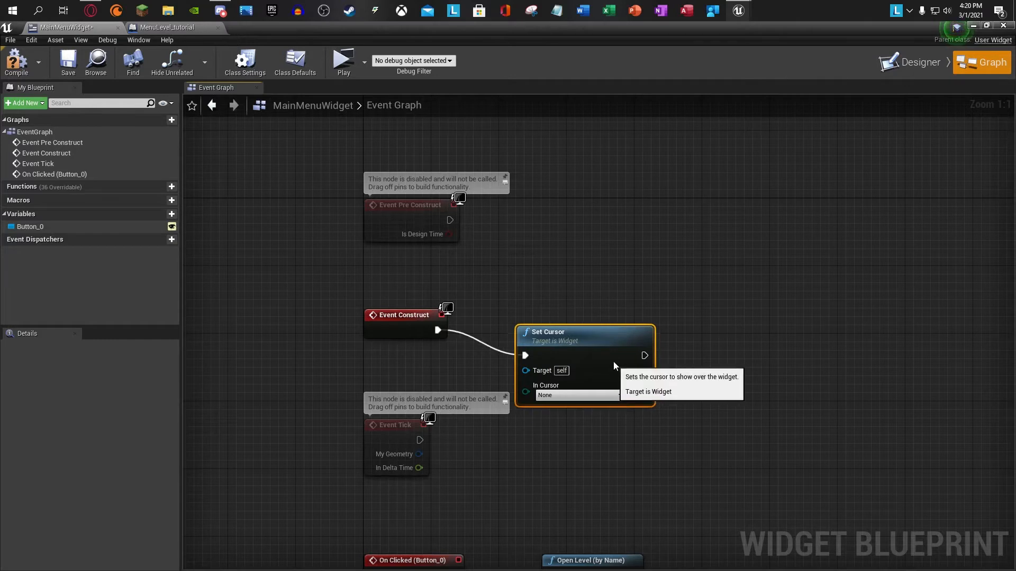
Step: Check the In Cursor options of the Set Cursor node and delete that node
{"action": "left_click", "coordinate": [591, 371]}
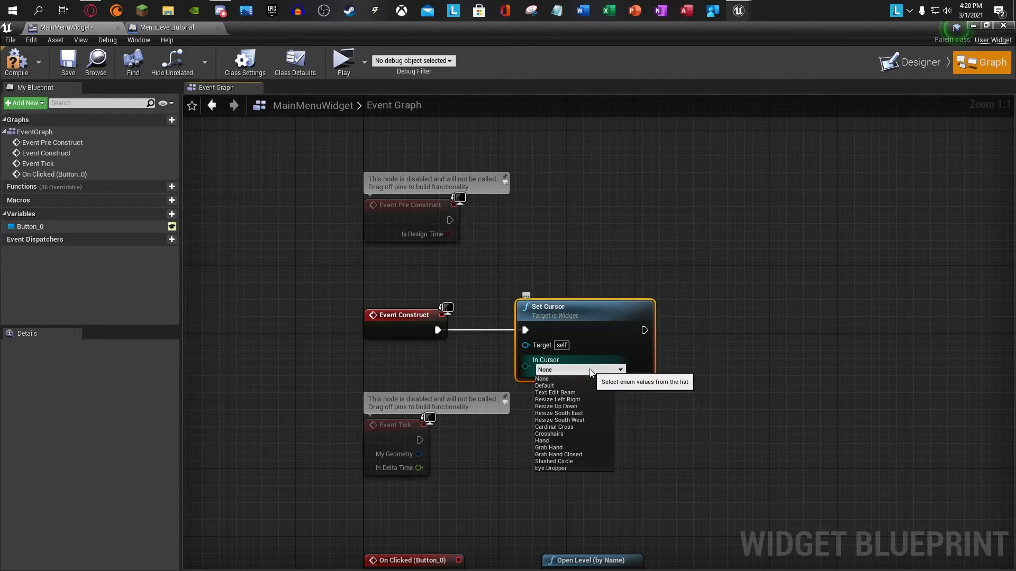
{"action": "left_click", "coordinate": [591, 372]}
{"action": "key", "text": "Delete"}
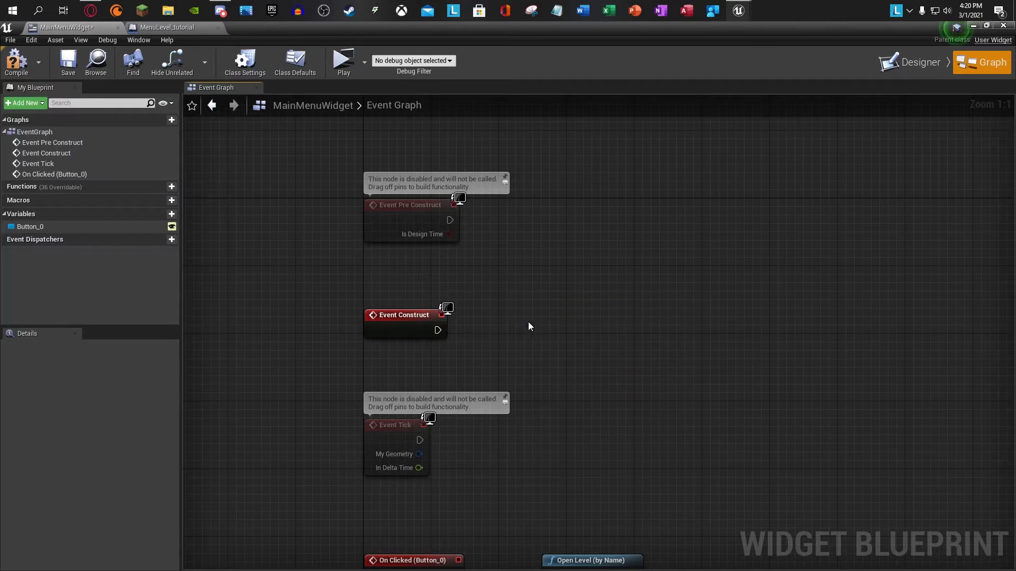
{"action": "left_click_drag", "start_coordinate": [524, 330], "coordinate": [531, 331]}
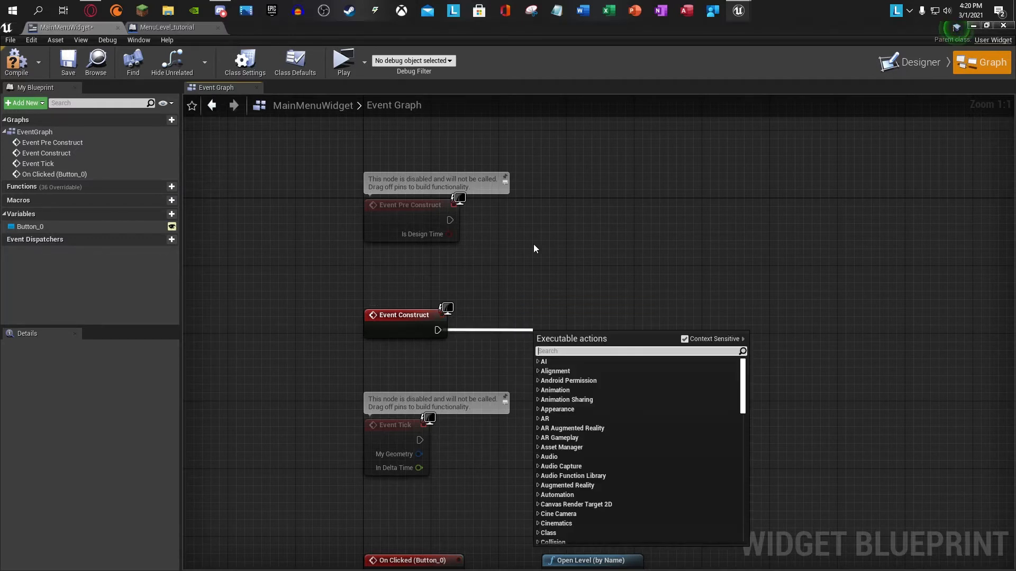
{"action": "type", "text": "curso"}
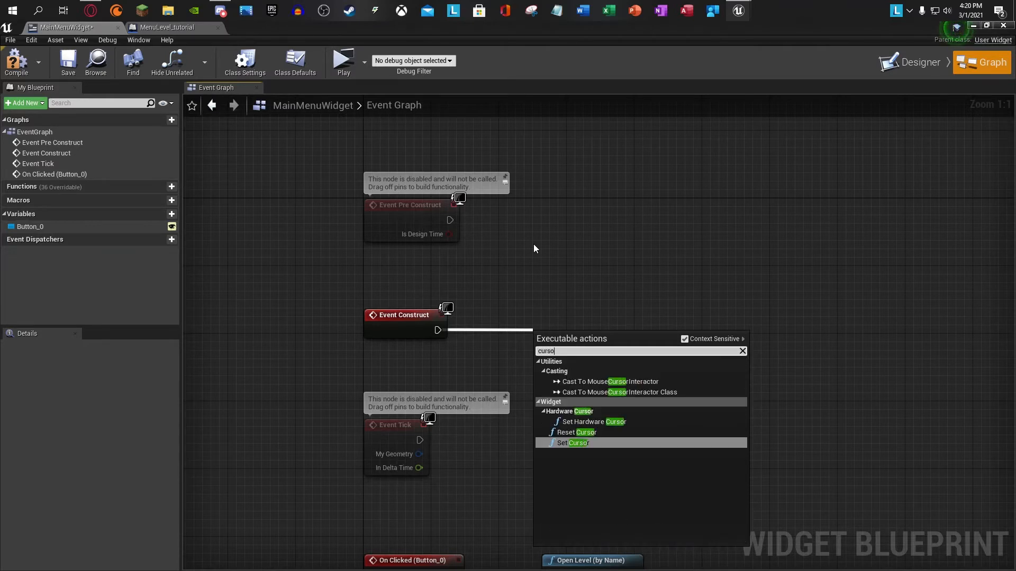
{"action": "key", "text": "Up"}
{"action": "key", "text": "Up"}
{"action": "key", "text": "Up"}
{"action": "key", "text": "Up"}
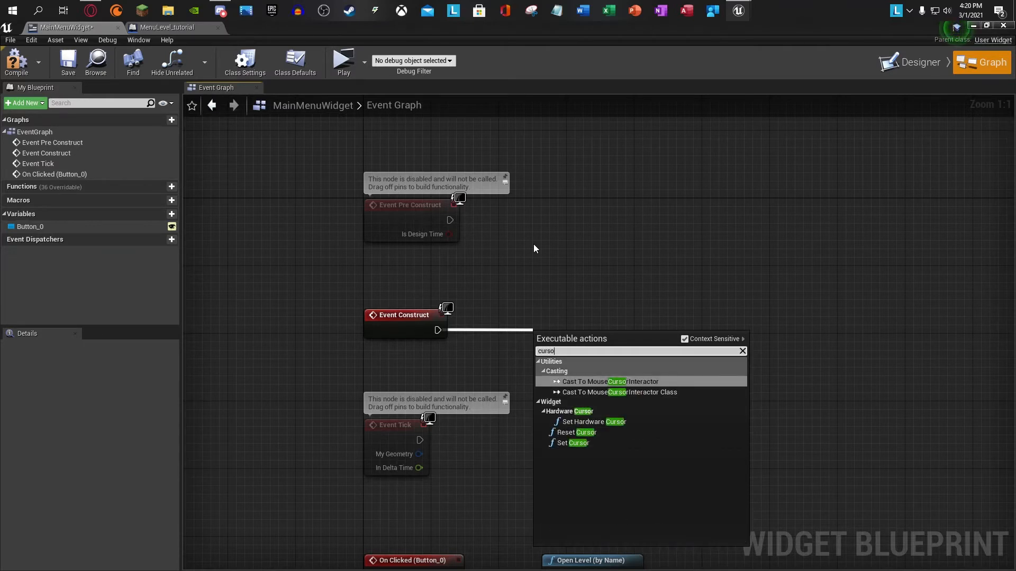
{"action": "left_click", "coordinate": [534, 245]}
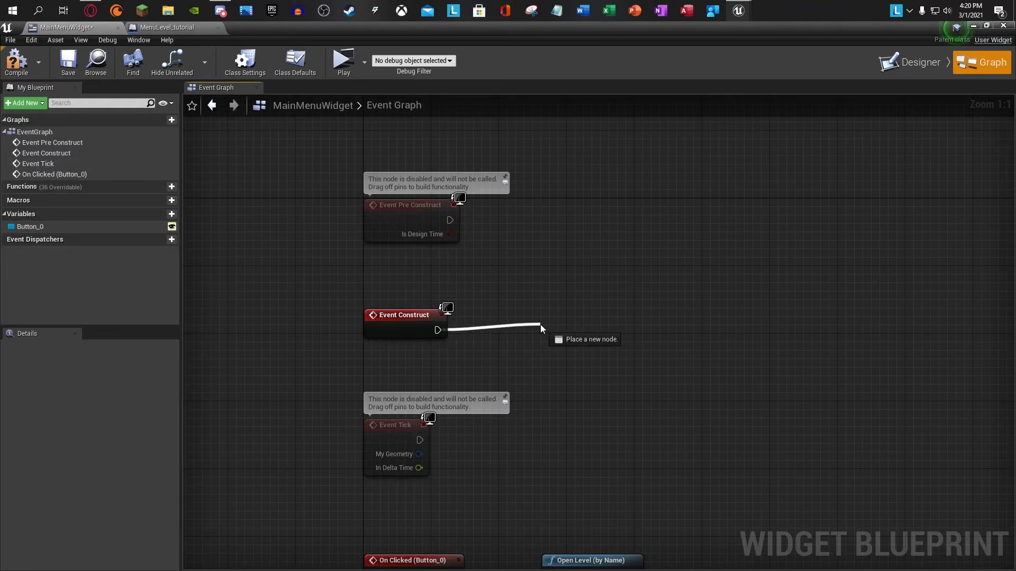
{"action": "left_click_drag", "start_coordinate": [541, 325], "coordinate": [540, 331]}
{"action": "left_click", "coordinate": [535, 293]}
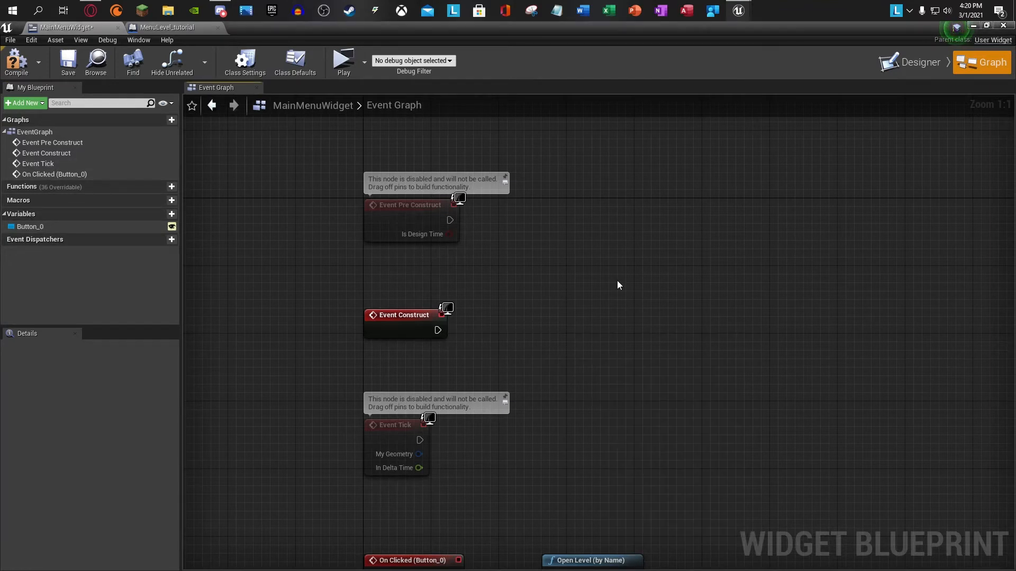
Step: Save MainMenuWidget and recompile the MenuLevel_tutorial level blueprint
{"action": "left_click", "coordinate": [68, 62]}
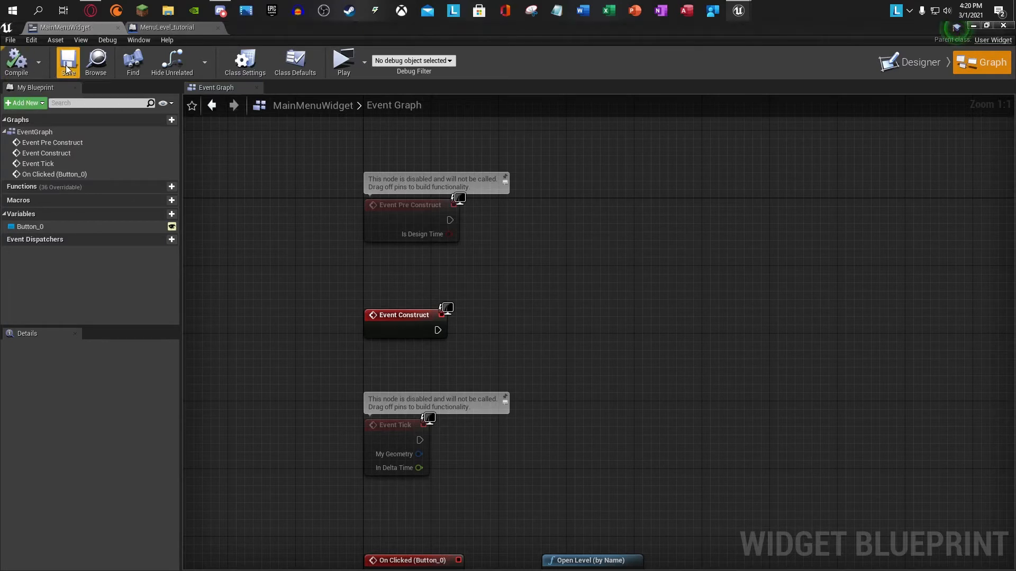
{"action": "right_click_drag", "start_coordinate": [793, 380], "coordinate": [633, 170]}
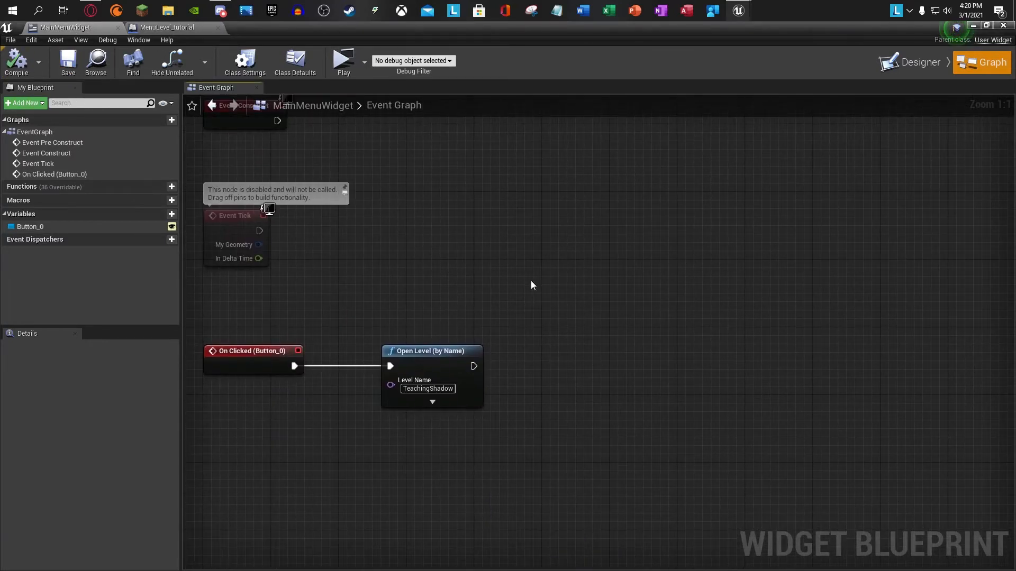
{"action": "right_click_drag", "start_coordinate": [532, 286], "coordinate": [565, 241]}
{"action": "left_click", "coordinate": [159, 28]}
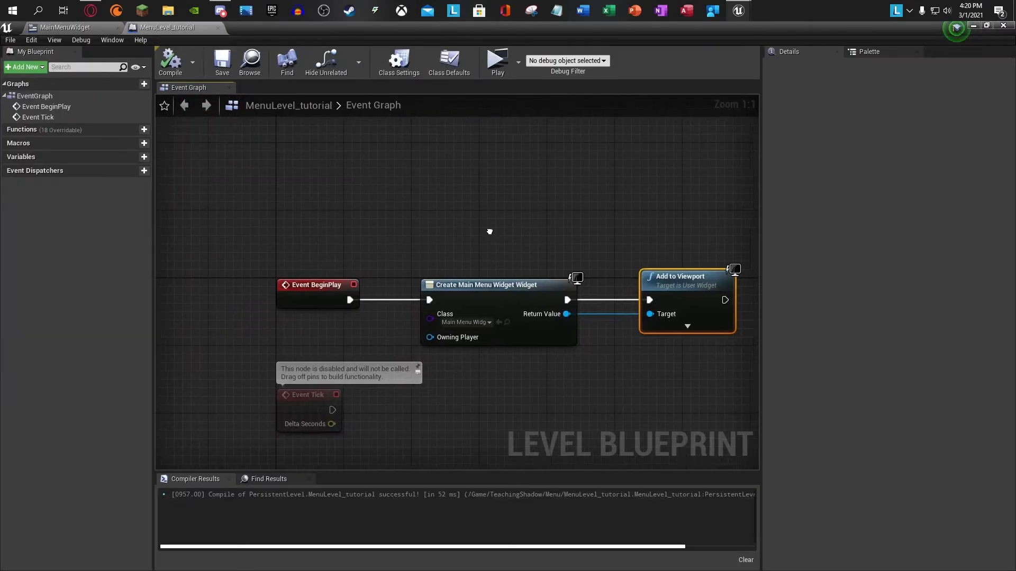
{"action": "left_click", "coordinate": [170, 61]}
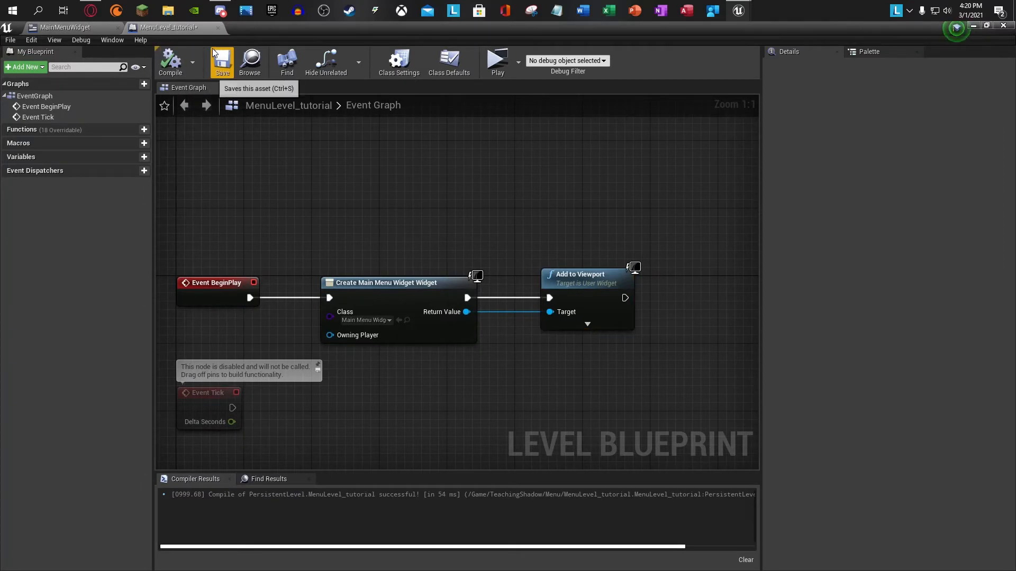
Step: Save the MenuLevel_tutorial level blueprint and close the blueprint editor window
{"action": "left_click", "coordinate": [223, 61]}
{"action": "left_click", "coordinate": [217, 28]}
{"action": "left_click", "coordinate": [1003, 25]}
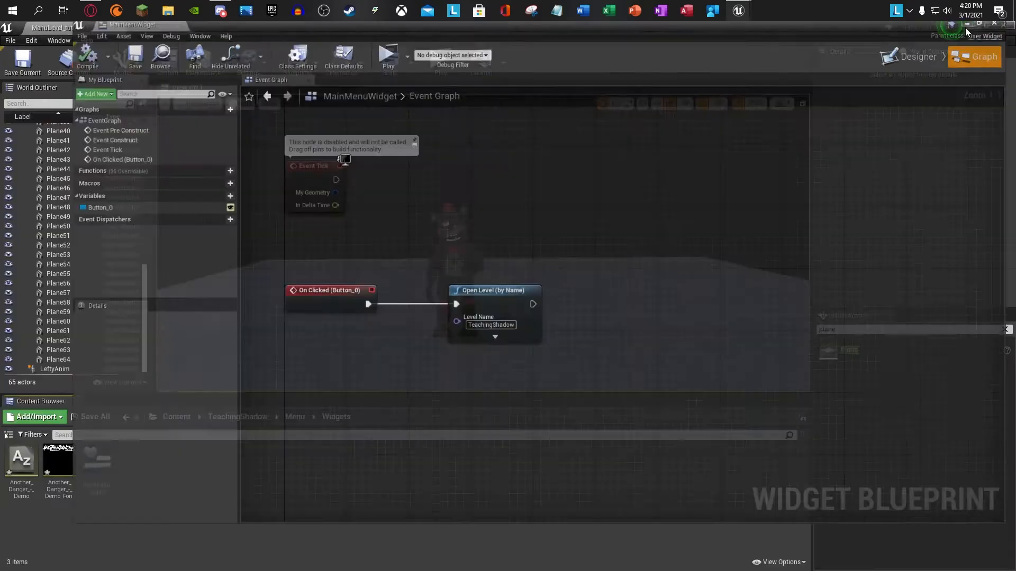
Step: Open the Project Settings and filter all settings by "Default"
{"action": "left_click", "coordinate": [298, 65]}
{"action": "left_click", "coordinate": [249, 60]}
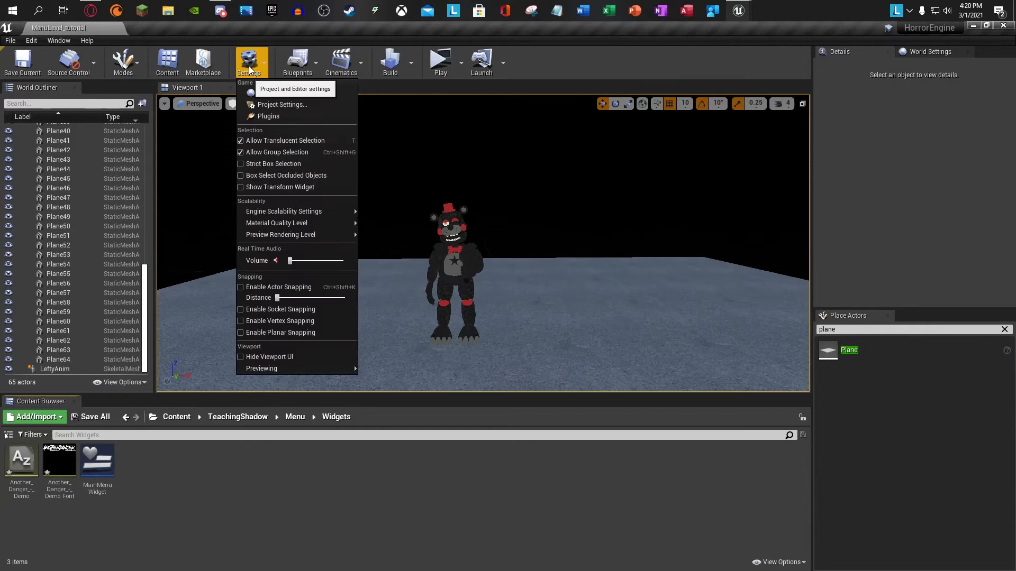
{"action": "left_click", "coordinate": [269, 108]}
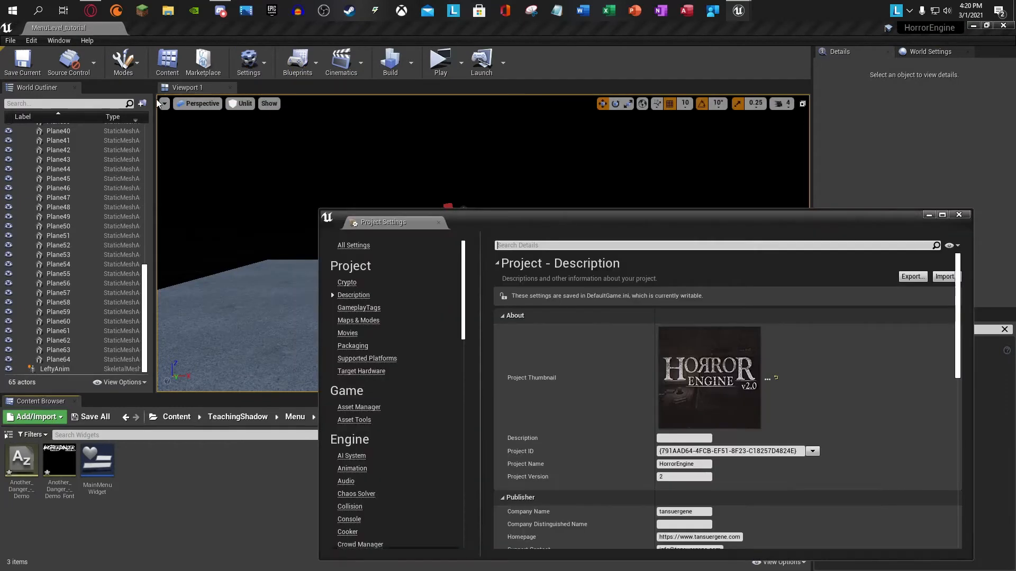
{"action": "left_click", "coordinate": [363, 247]}
{"action": "left_click", "coordinate": [572, 247]}
{"action": "type", "text": "Default"}
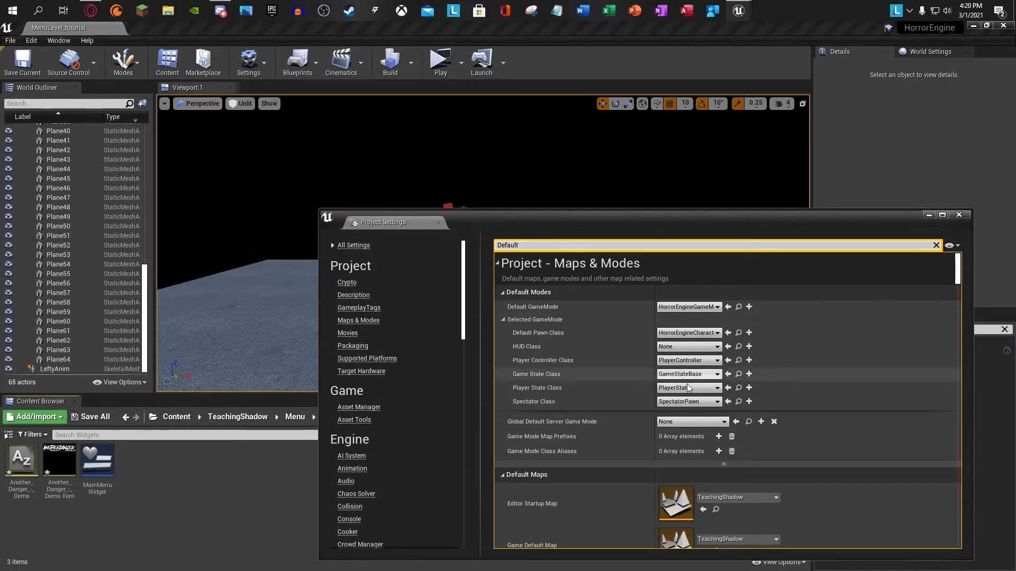
Step: Set the Game Default Map and the Editor Startup Map to MenuLevel_tutorial, then close the project settings
{"action": "scroll", "coordinate": [686, 383], "scroll_direction": "down", "scroll_amount": 3}
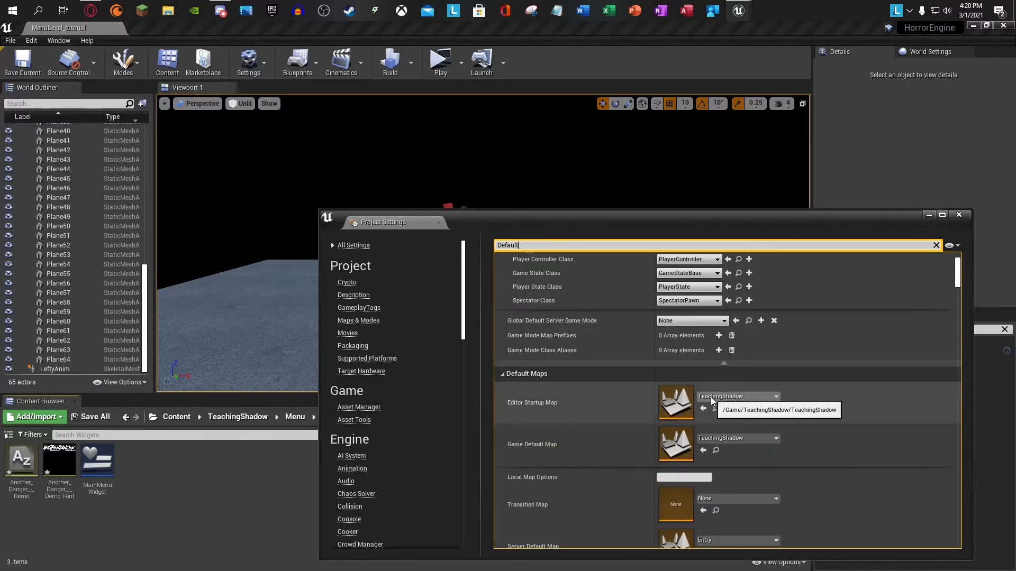
{"action": "left_click", "coordinate": [734, 441]}
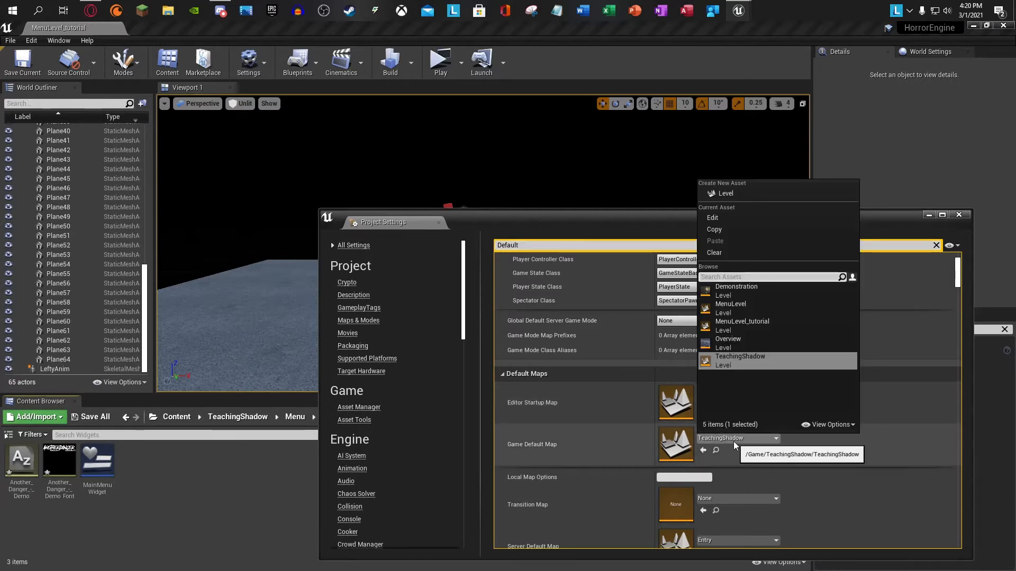
{"action": "left_click", "coordinate": [737, 328]}
{"action": "scroll", "coordinate": [826, 447], "scroll_direction": "down", "scroll_amount": 3}
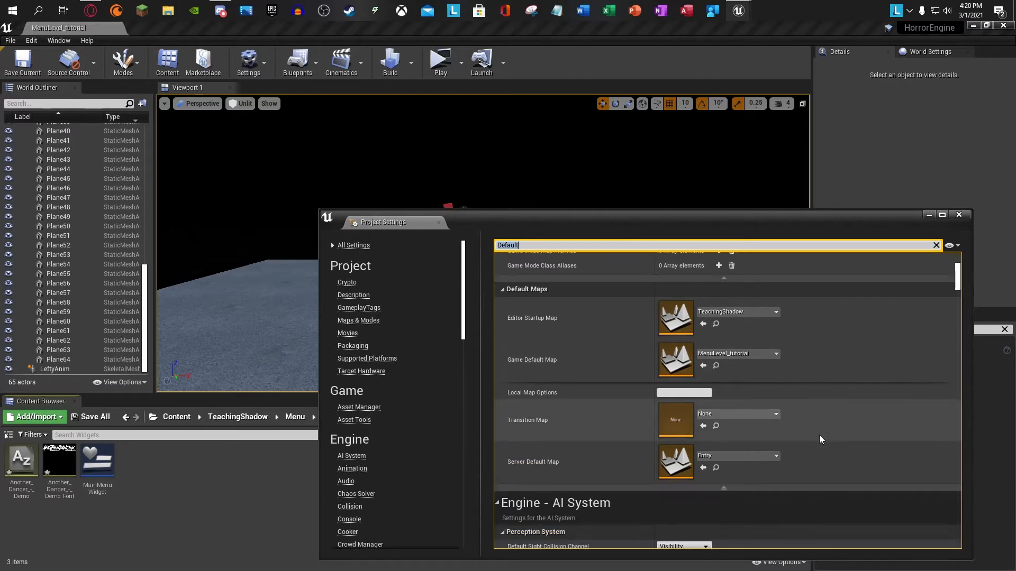
{"action": "scroll", "coordinate": [792, 370], "scroll_direction": "up", "scroll_amount": 3}
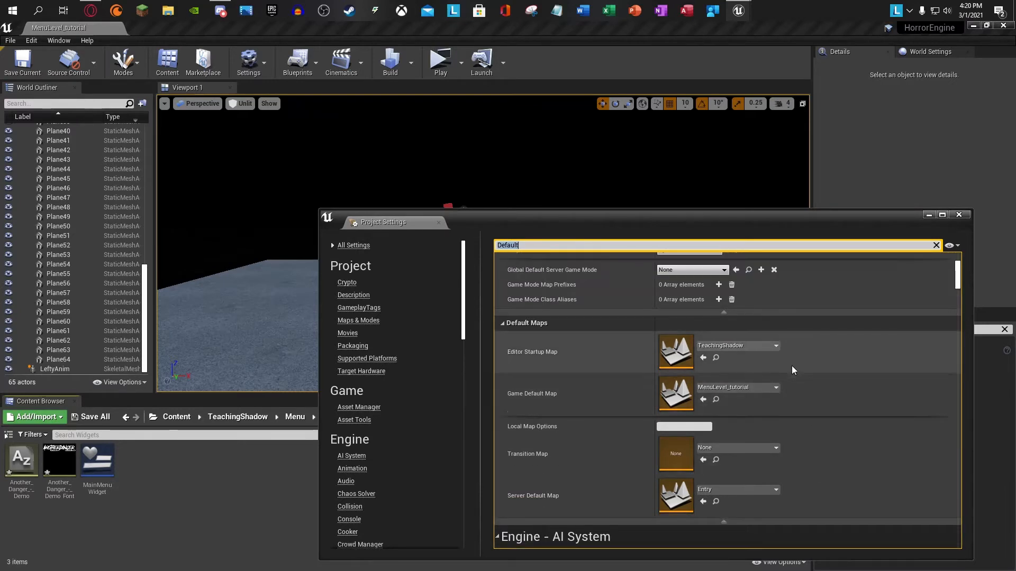
{"action": "left_click", "coordinate": [764, 397]}
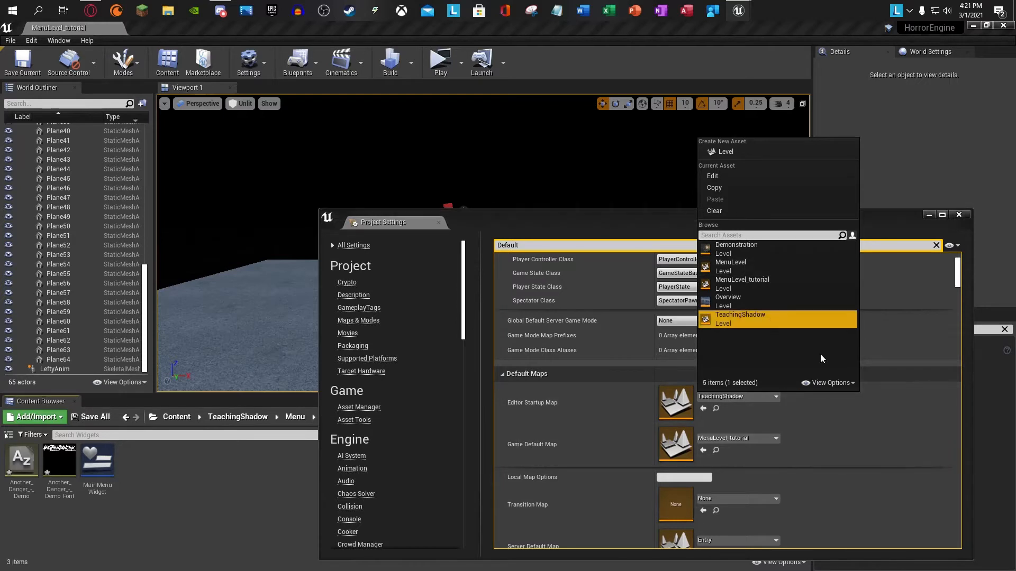
{"action": "left_click", "coordinate": [739, 282]}
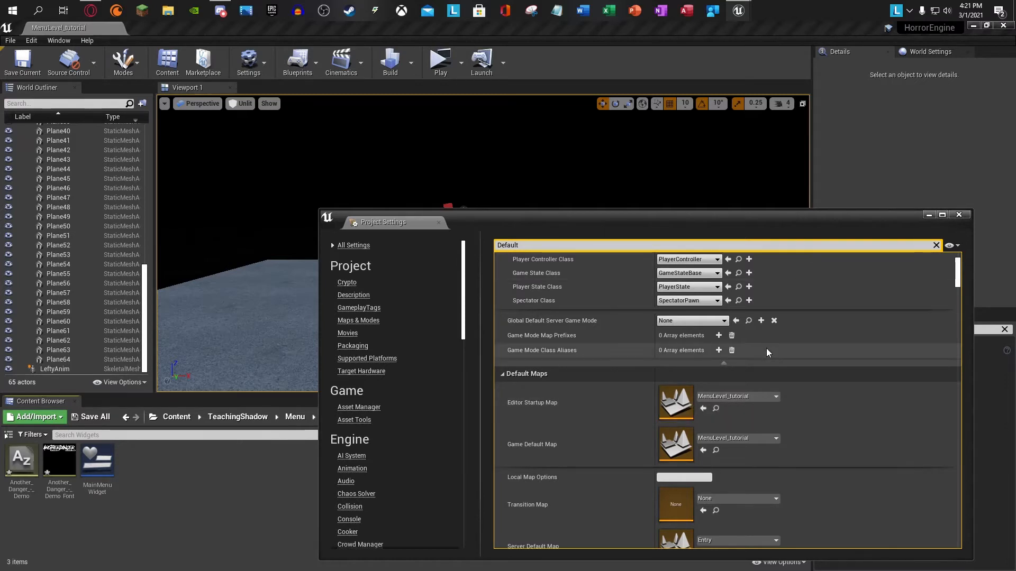
{"action": "scroll", "coordinate": [765, 348], "scroll_direction": "up", "scroll_amount": 3}
{"action": "left_click", "coordinate": [959, 215]}
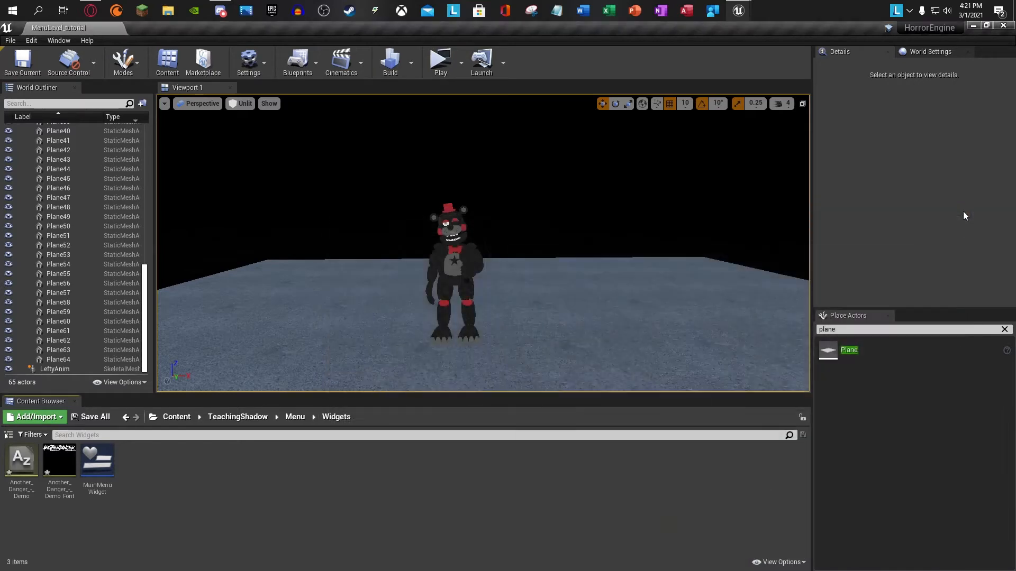
Step: Set the level's GameMode Override to GameModeBase in the World Settings
{"action": "left_click", "coordinate": [935, 51]}
{"action": "scroll", "coordinate": [905, 141], "scroll_direction": "down", "scroll_amount": 3}
{"action": "scroll", "coordinate": [906, 144], "scroll_direction": "down", "scroll_amount": 8}
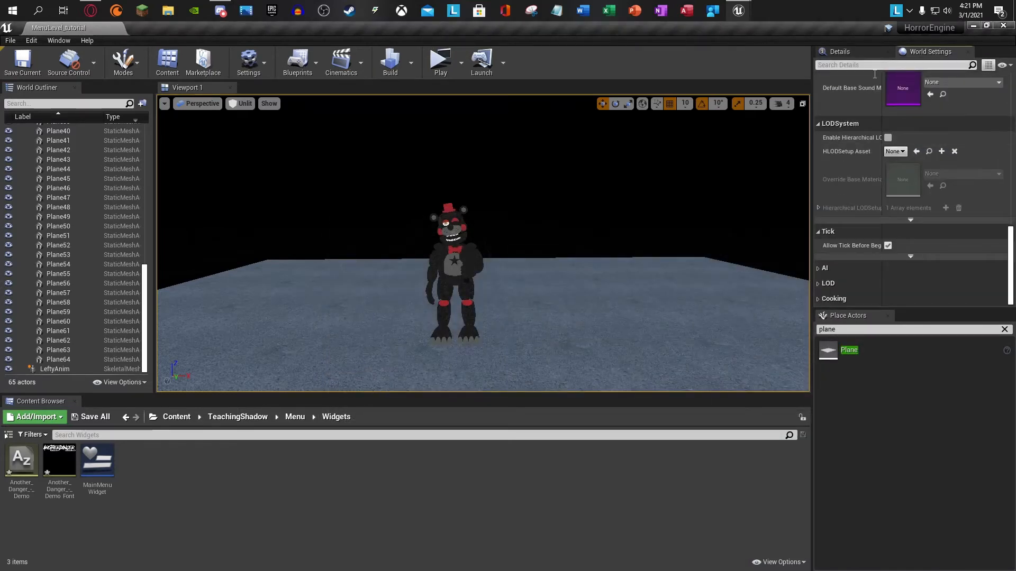
{"action": "type", "text": "Defa"}
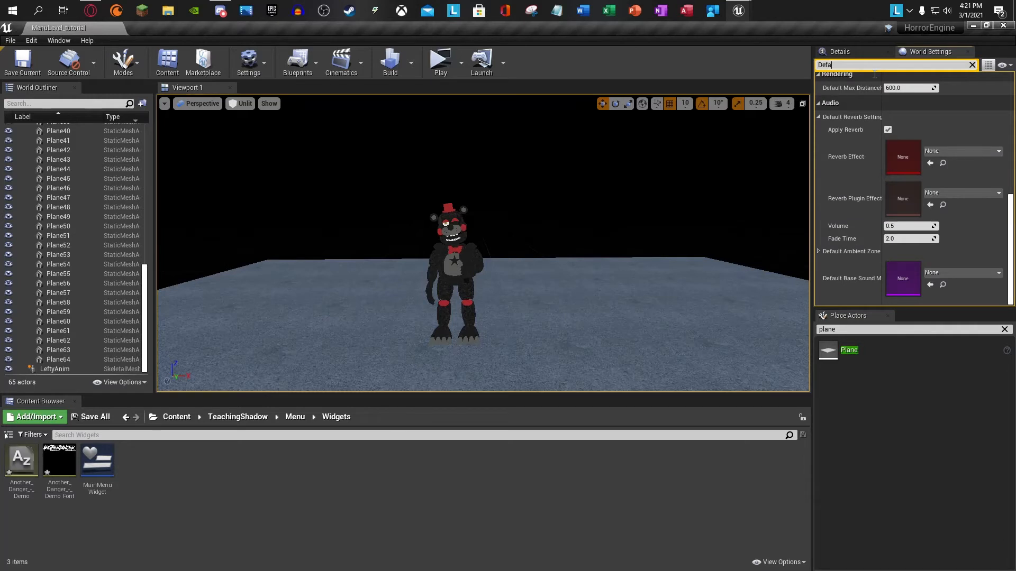
{"action": "type", "text": "ul"}
{"action": "scroll", "coordinate": [910, 144], "scroll_direction": "up", "scroll_amount": 5}
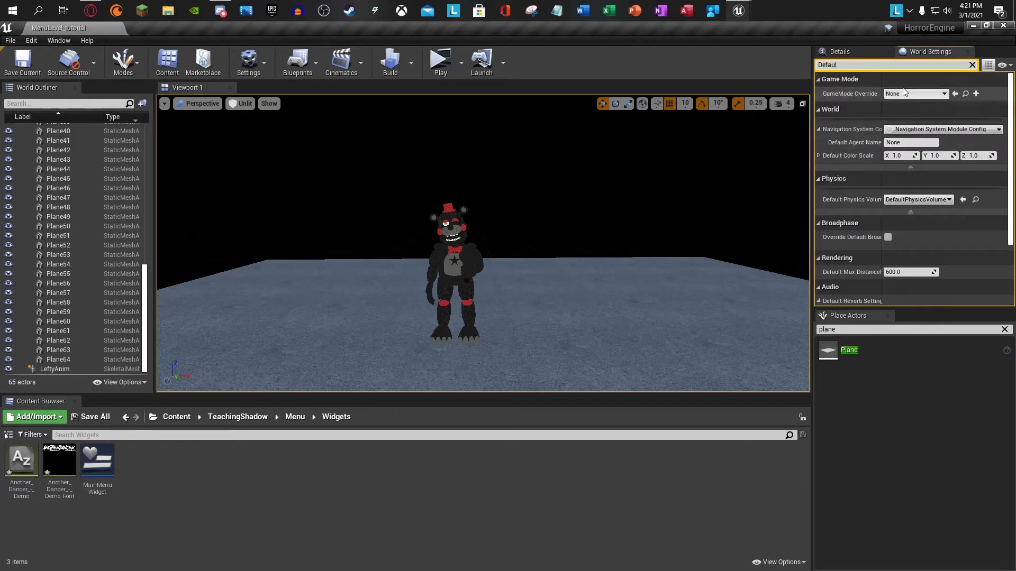
{"action": "left_click", "coordinate": [900, 94]}
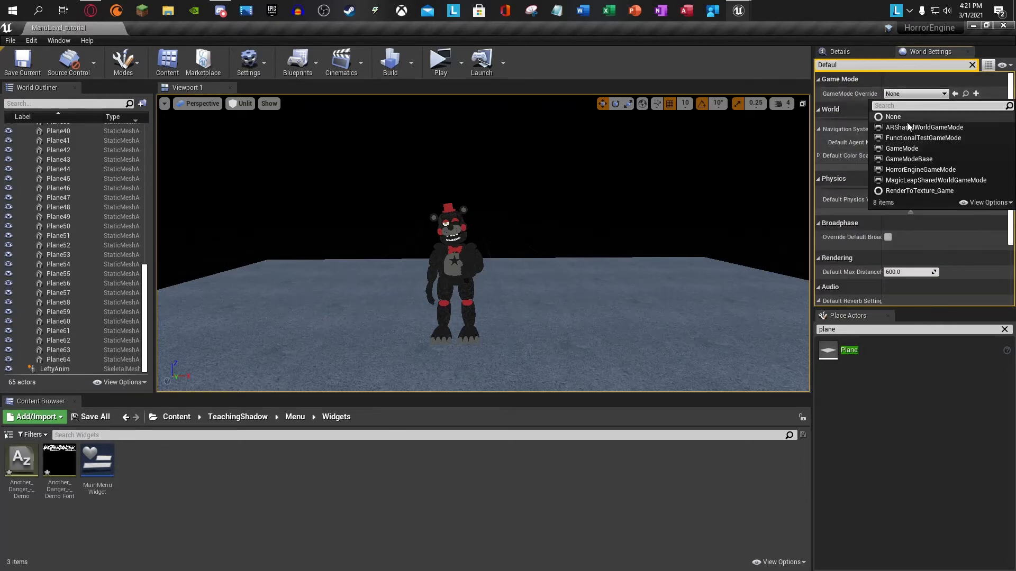
{"action": "left_click", "coordinate": [901, 159]}
{"action": "left_click", "coordinate": [894, 79]}
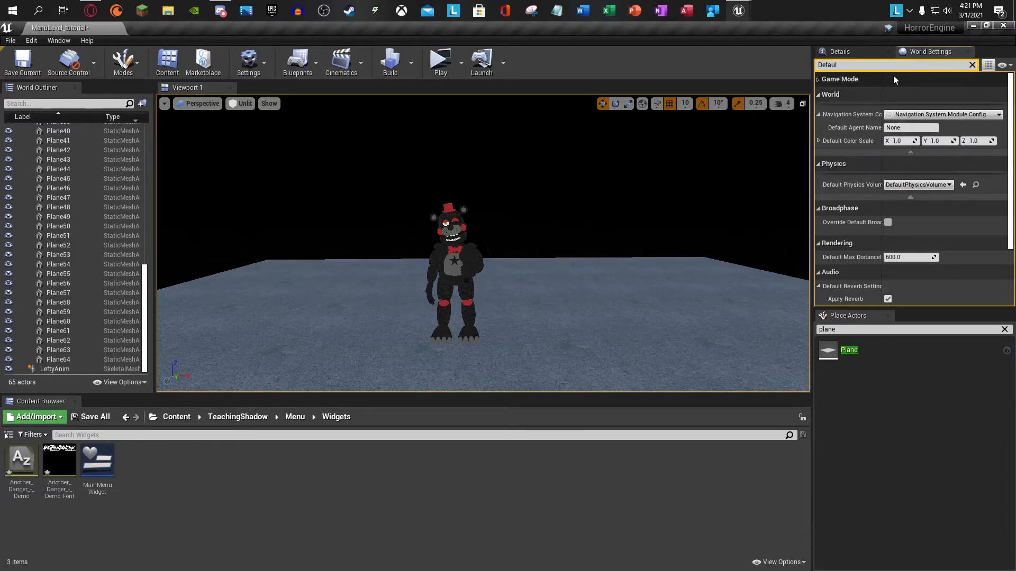
{"action": "left_click", "coordinate": [894, 80]}
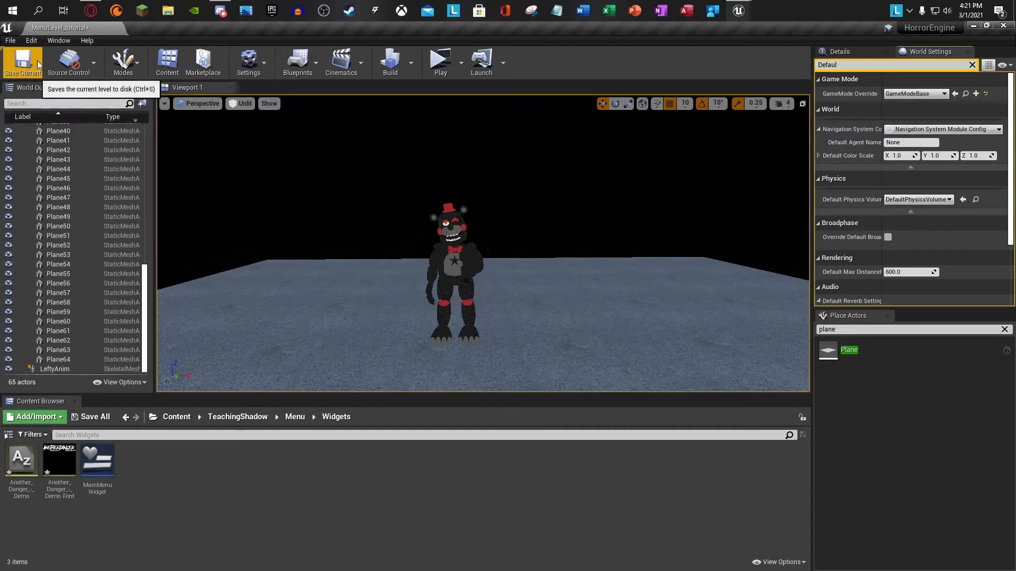
Step: Run the level preview, start the game from the main menu's Play Game button, and end the preview
{"action": "left_click", "coordinate": [440, 60]}
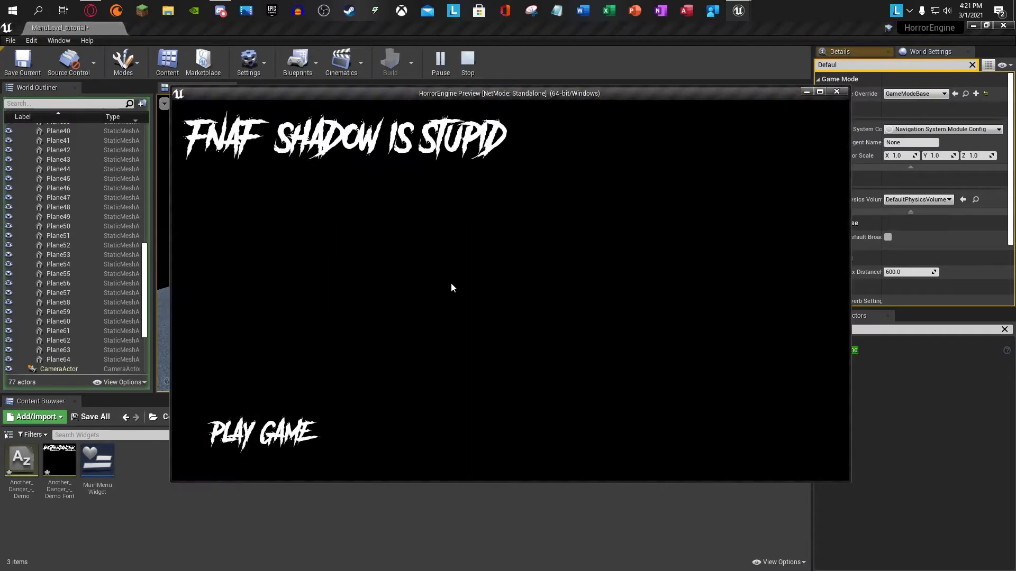
{"action": "left_click", "coordinate": [276, 433]}
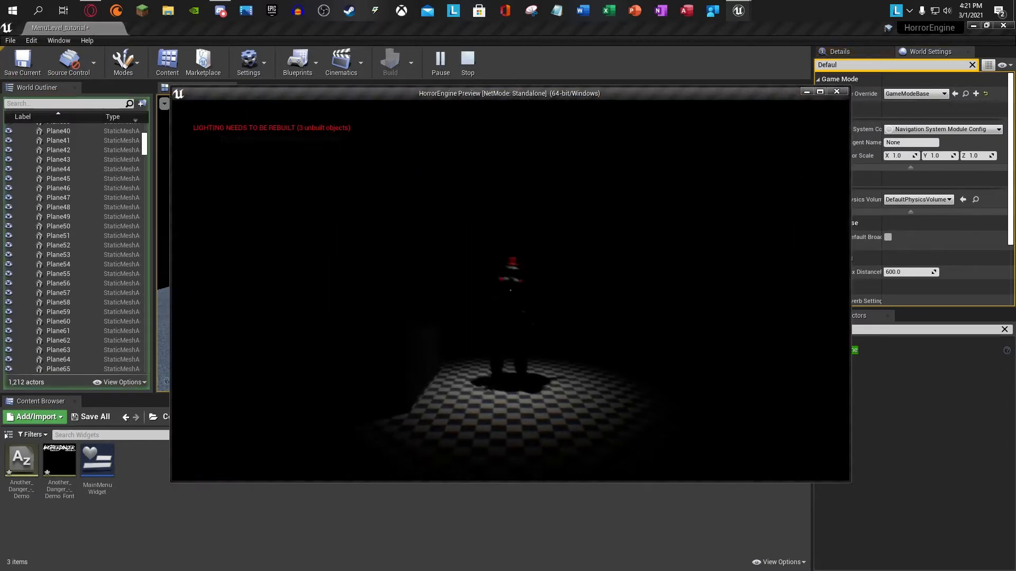
{"action": "key", "text": "f"}
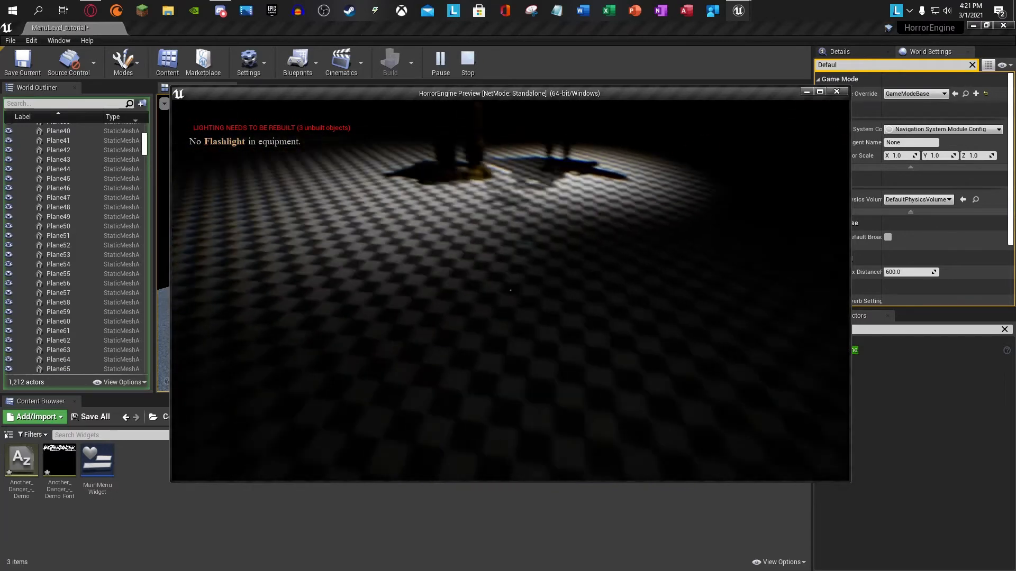
{"action": "key", "text": "Escape"}
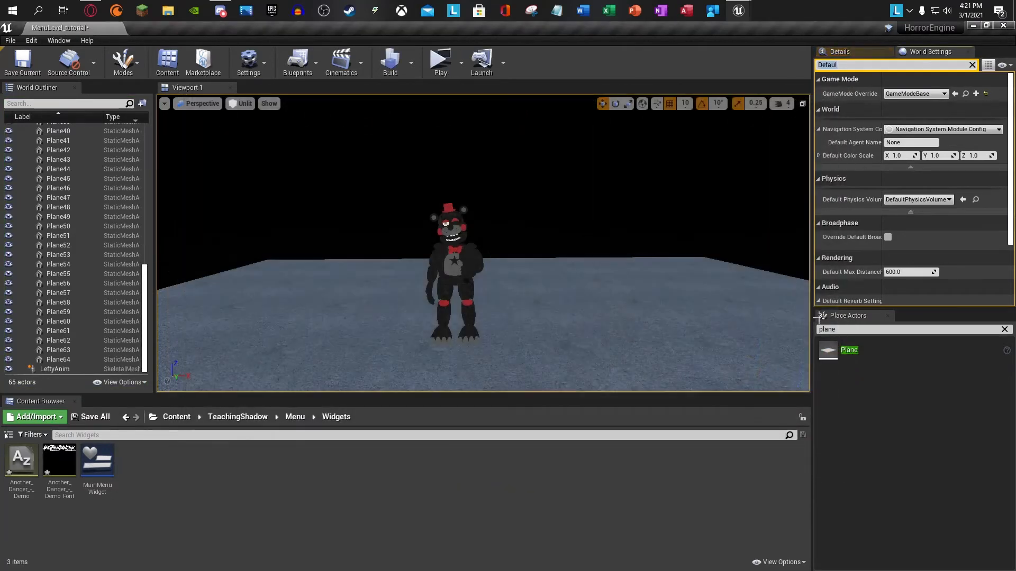
Step: Clear the World Settings search filter and return to the object details
{"action": "right_click_drag", "start_coordinate": [535, 319], "coordinate": [704, 320]}
{"action": "key", "text": "w"}
{"action": "key", "text": "a"}
{"action": "left_click", "coordinate": [867, 67]}
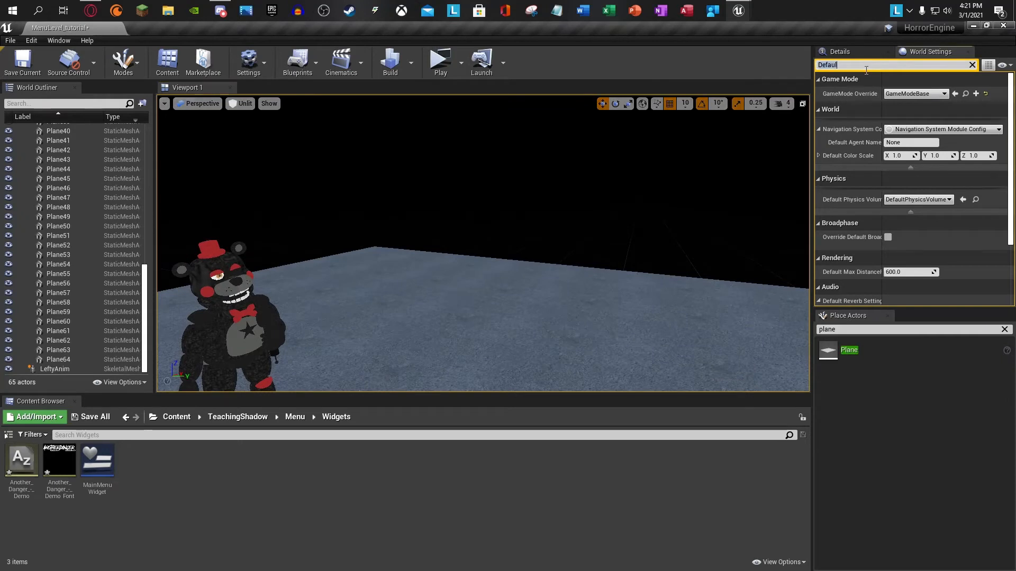
{"action": "key", "text": "BackSpace"}
{"action": "left_click", "coordinate": [847, 52]}
Step: Find the Spot Light actor by filtering for "spot" and place one in the level by the bear character
{"action": "key", "text": "s"}
{"action": "right_click_drag", "start_coordinate": [598, 249], "coordinate": [450, 231]}
{"action": "key", "text": "d"}
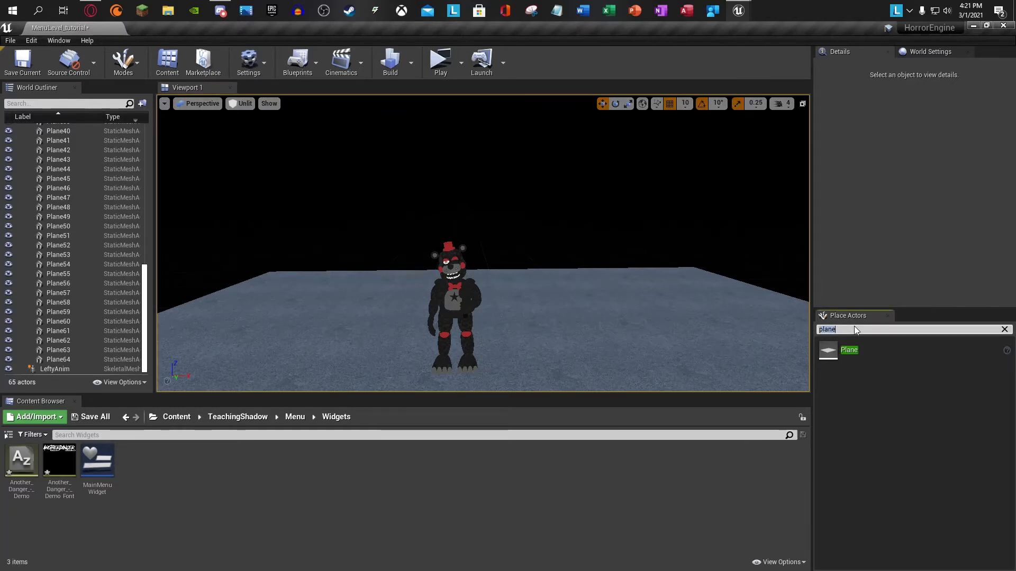
{"action": "type", "text": "spot"}
{"action": "left_click_drag", "start_coordinate": [850, 350], "coordinate": [754, 339]}
{"action": "left_click_drag", "start_coordinate": [677, 344], "coordinate": [511, 313]}
Step: Switch the viewport to Lit shading, then raise the spot light above the character and shift it along the Y axis
{"action": "left_click", "coordinate": [241, 103]}
{"action": "left_click", "coordinate": [251, 129]}
{"action": "left_click_drag", "start_coordinate": [502, 250], "coordinate": [495, 150]}
{"action": "key", "text": "d"}
{"action": "right_click_drag", "start_coordinate": [488, 146], "coordinate": [487, 119]}
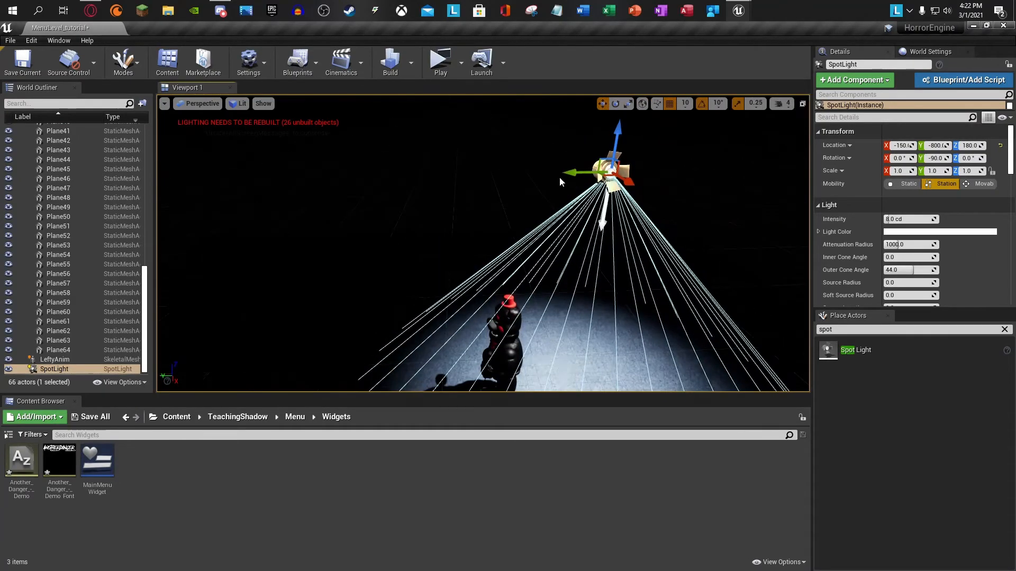
{"action": "left_click_drag", "start_coordinate": [581, 171], "coordinate": [486, 172]}
Step: Deselect the spot light, build the level's lighting, and close the message log
{"action": "left_click", "coordinate": [384, 188]}
{"action": "key", "text": "a"}
{"action": "right_click_drag", "start_coordinate": [384, 188], "coordinate": [421, 196]}
{"action": "key", "text": "w"}
{"action": "key", "text": "s"}
{"action": "key", "text": "s"}
{"action": "left_click", "coordinate": [391, 75]}
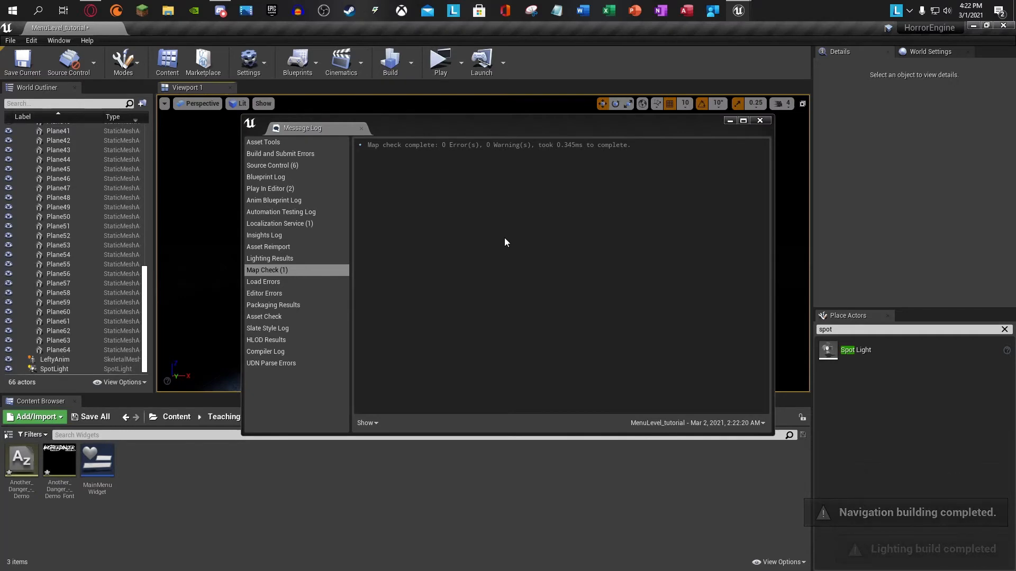
{"action": "left_click", "coordinate": [760, 121]}
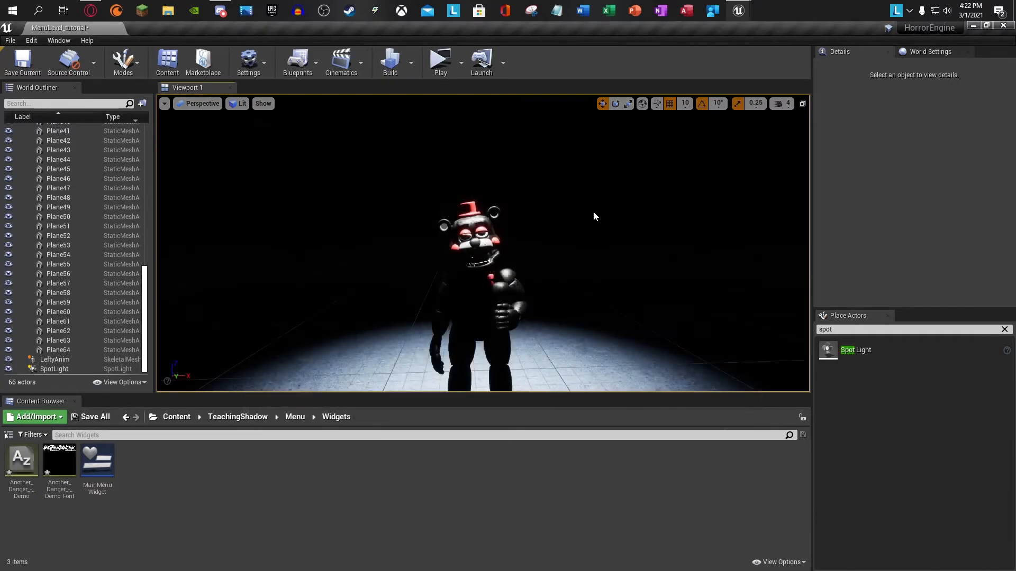
Step: Place a Post Process Volume around the character and enable its Infinite Extent (Unbound) option
{"action": "key", "text": "w"}
{"action": "key", "text": "s"}
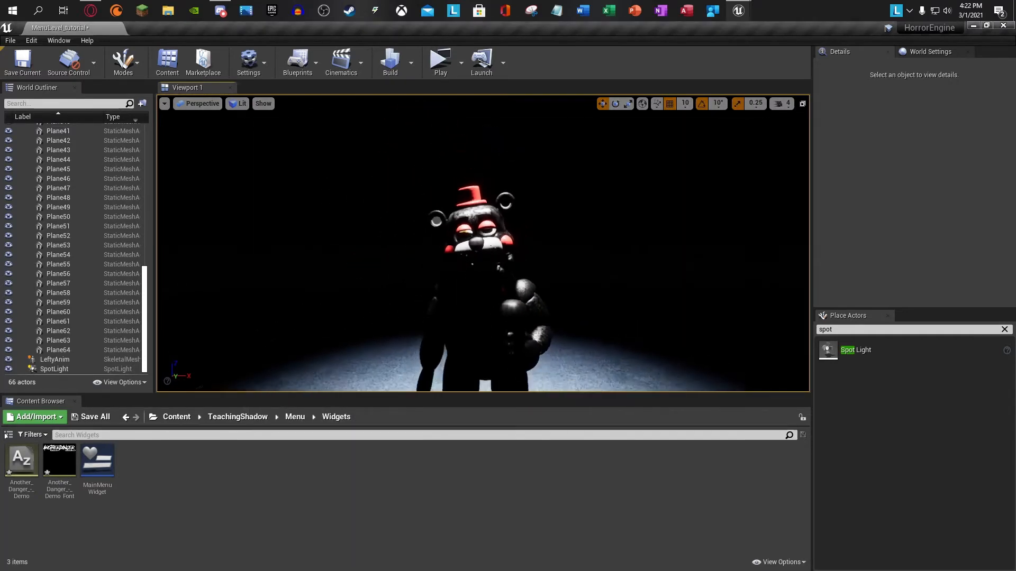
{"action": "key", "text": "s"}
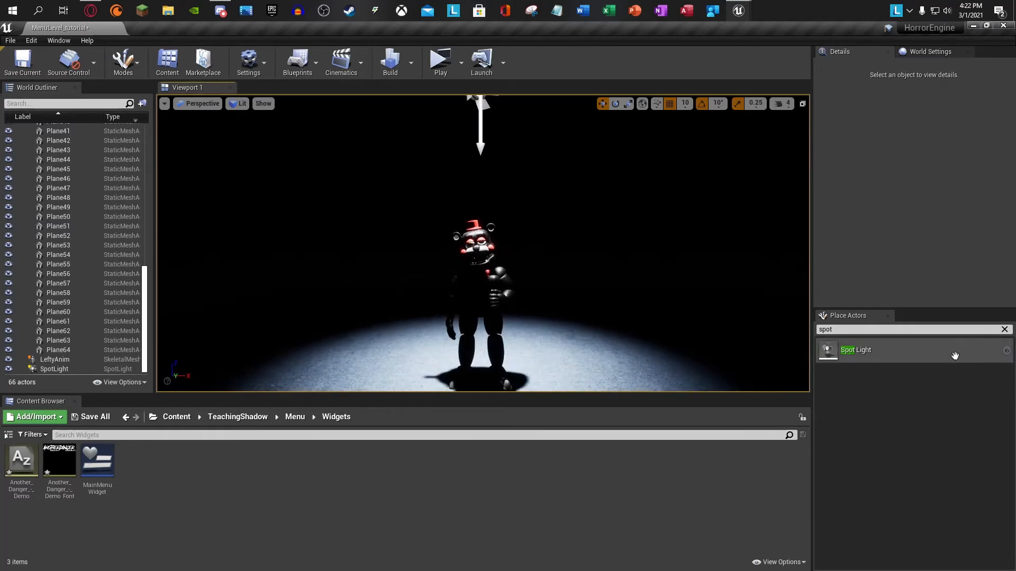
{"action": "left_click", "coordinate": [916, 332]}
{"action": "type", "text": "post"}
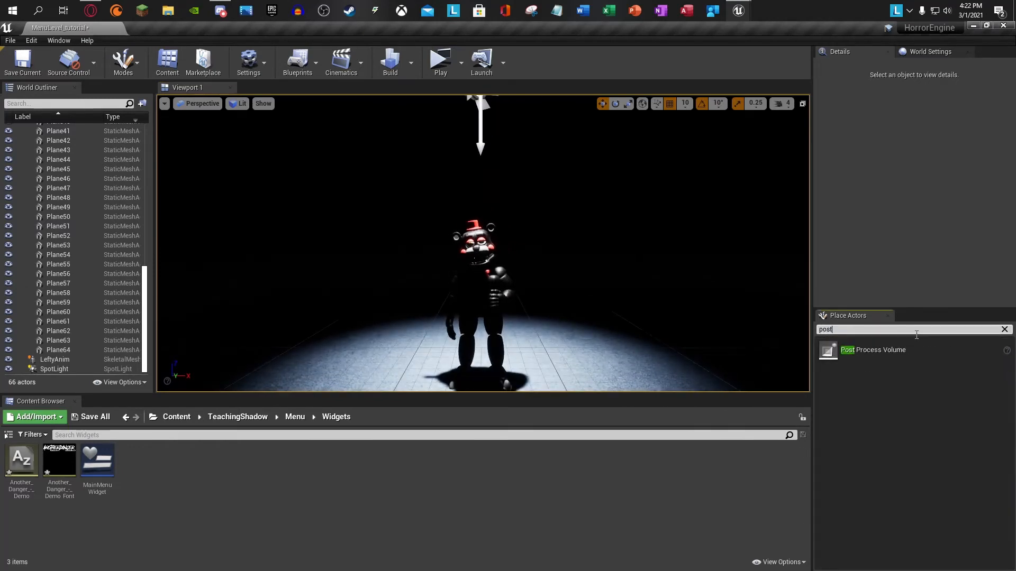
{"action": "left_click_drag", "start_coordinate": [873, 350], "coordinate": [643, 372]}
{"action": "left_click", "coordinate": [531, 361]}
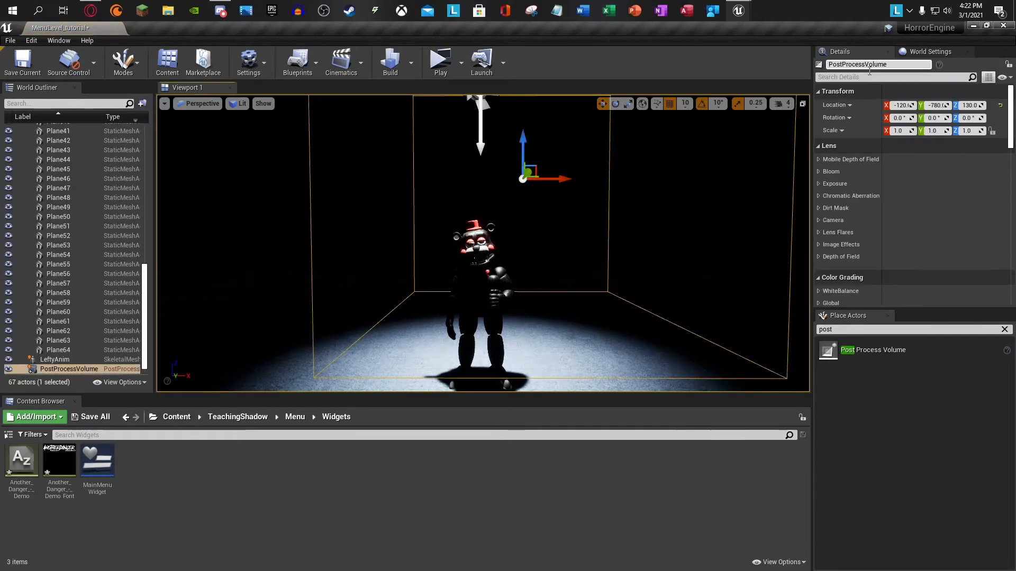
{"action": "left_click", "coordinate": [841, 79]}
{"action": "type", "text": "inf"}
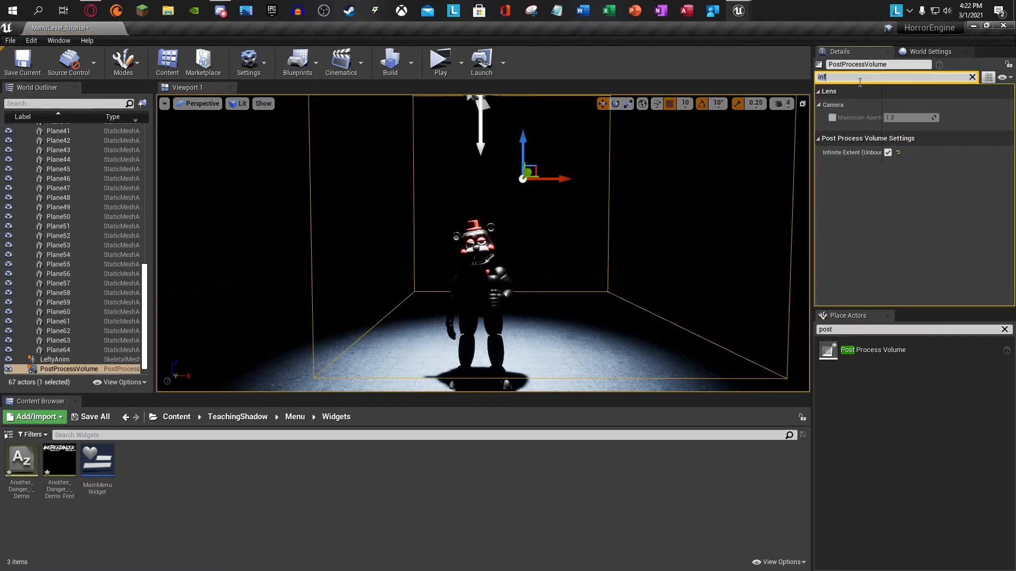
Step: Enable the volume's Chromatic Aberration overrides, with Intensity 2.0 and Start Offset 0.5
{"action": "key", "text": "BackSpace"}
{"action": "key", "text": "BackSpace"}
{"action": "key", "text": "BackSpace"}
{"action": "type", "text": "chro"}
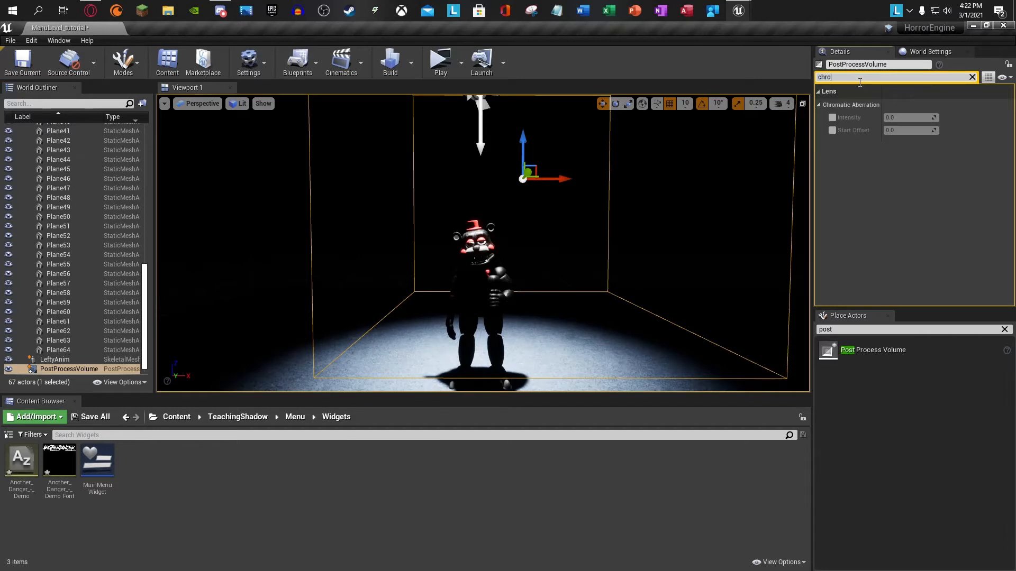
{"action": "left_click", "coordinate": [833, 118]}
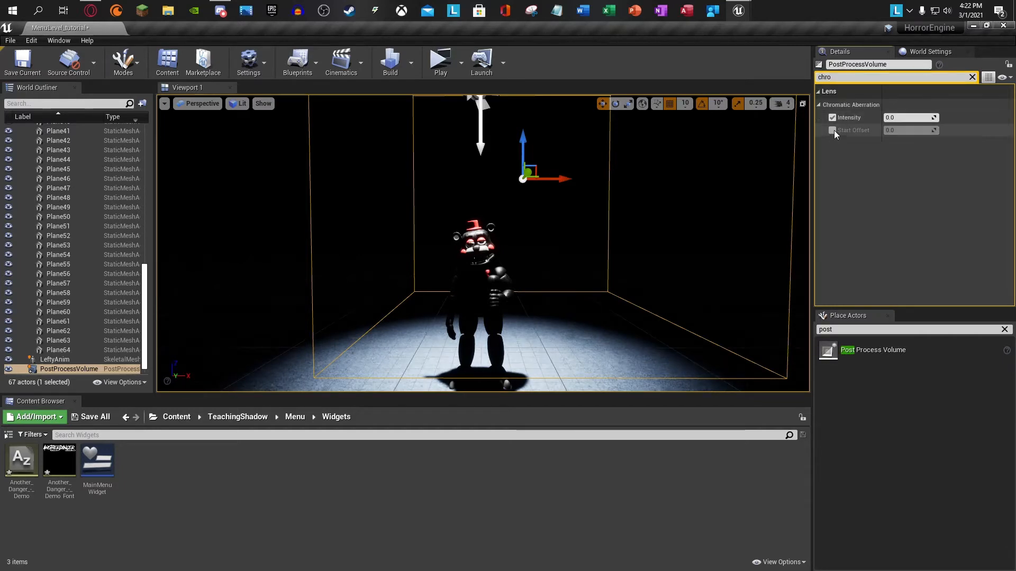
{"action": "left_click", "coordinate": [833, 130]}
{"action": "left_click", "coordinate": [905, 118]}
{"action": "type", "text": "2"}
{"action": "key", "text": "Tab"}
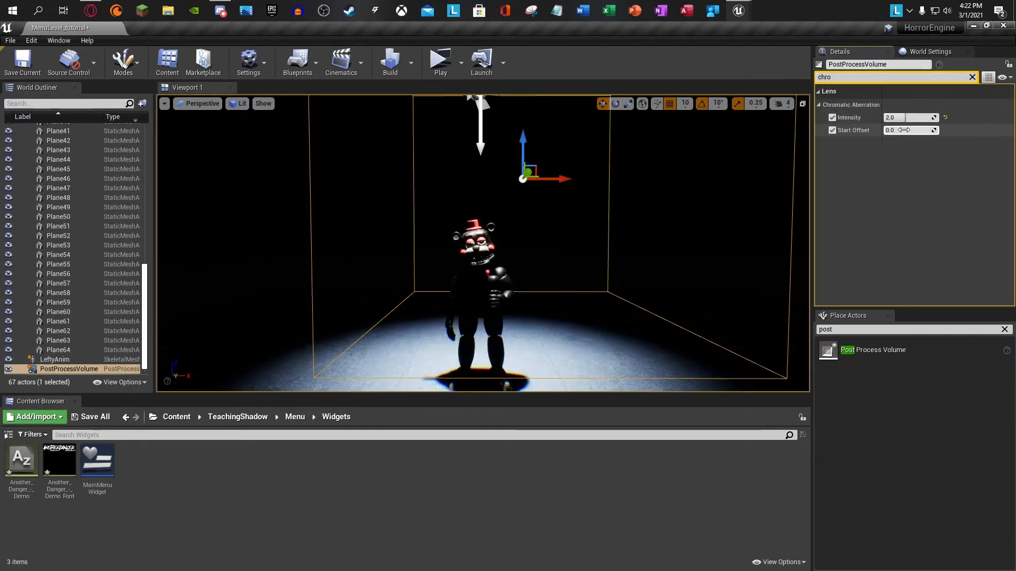
{"action": "type", "text": ".5"}
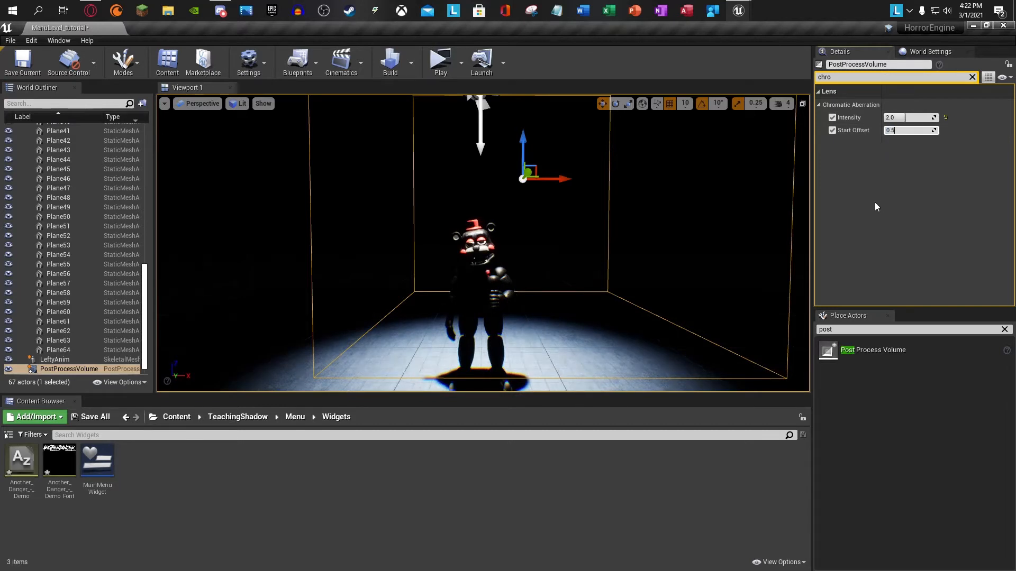
Step: Enable the Post Process Volume's Ambient Occlusion Intensity and Radius overrides, and set the Radius to 500
{"action": "key", "text": "Return"}
{"action": "left_click", "coordinate": [872, 80]}
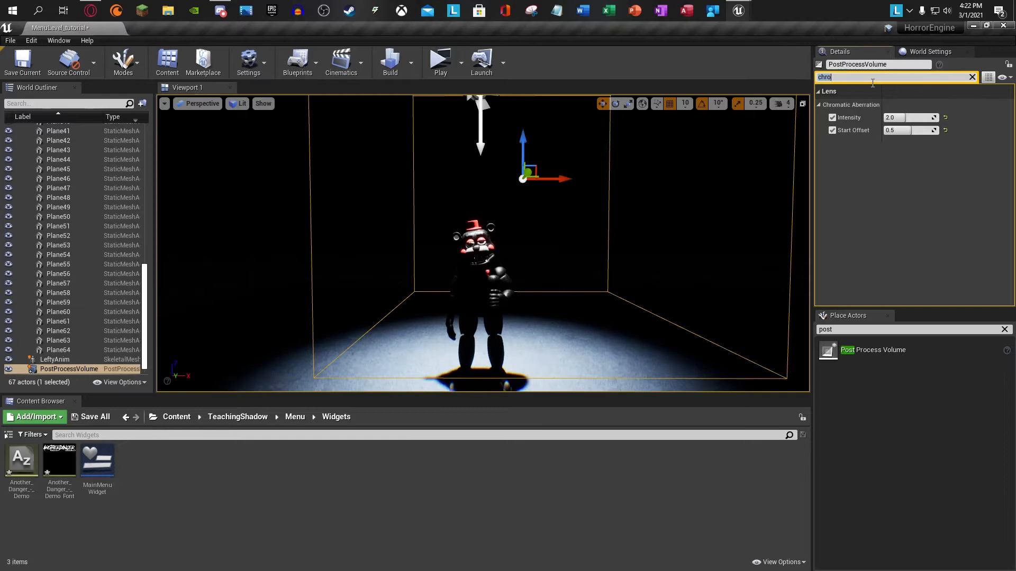
{"action": "type", "text": "Amb"}
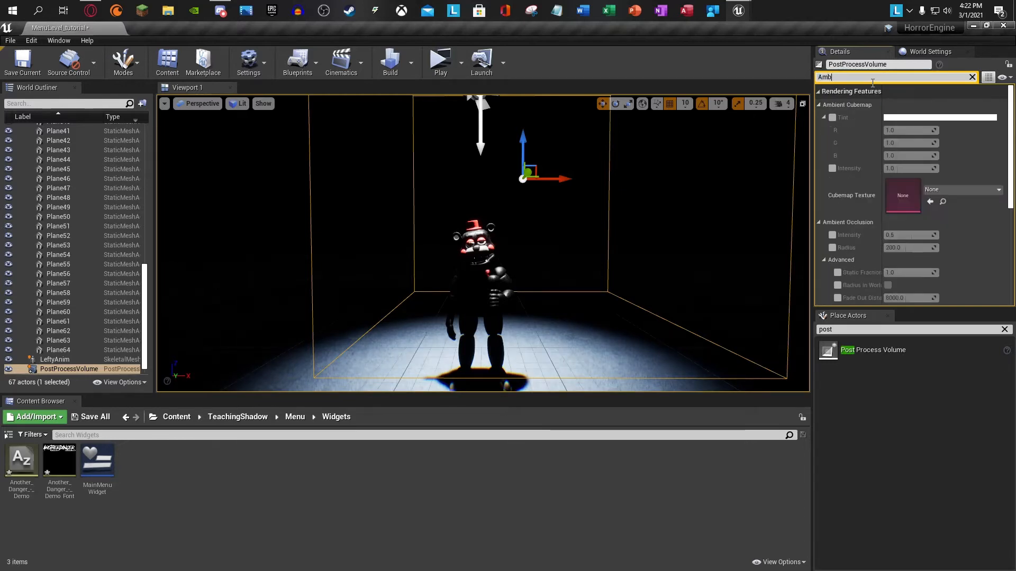
{"action": "type", "text": "ient occl"}
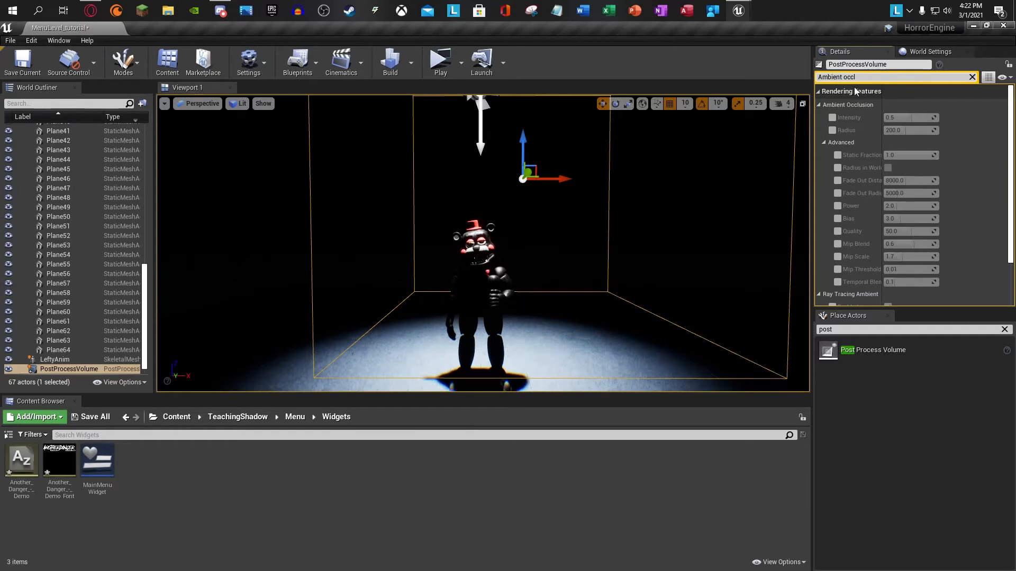
{"action": "left_click", "coordinate": [832, 117]}
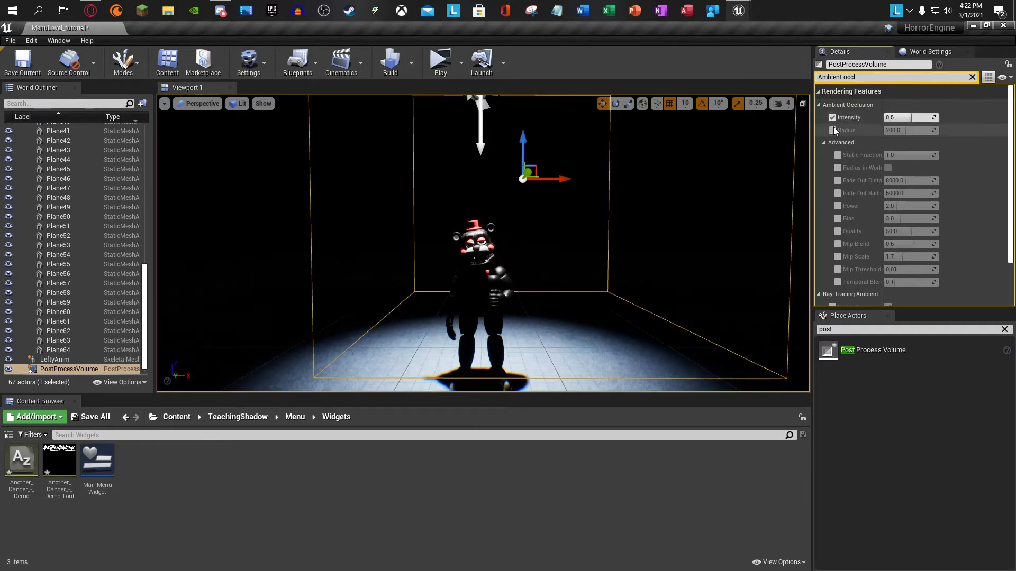
{"action": "left_click", "coordinate": [832, 130]}
{"action": "left_click", "coordinate": [902, 130]}
{"action": "type", "text": "500"}
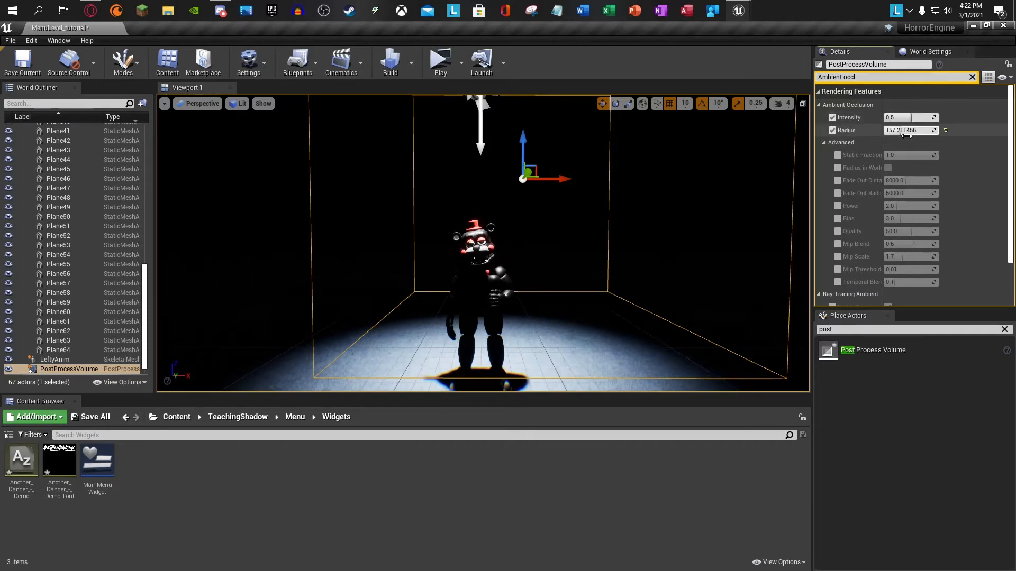
{"action": "key", "text": "Return"}
Step: Deselect the volume and examine the character up close and from farther away to judge the post-process look
{"action": "key", "text": "w"}
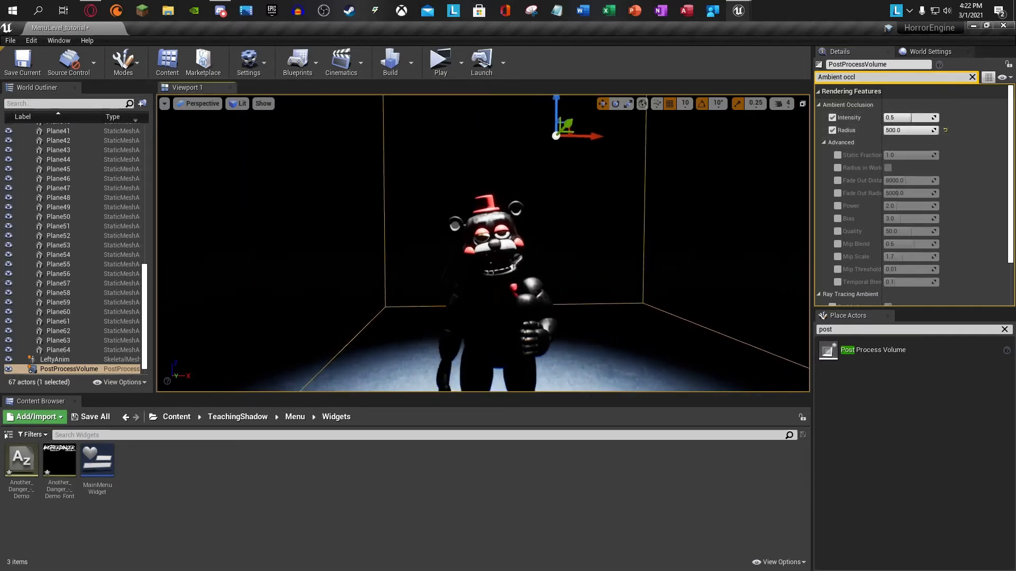
{"action": "key", "text": "Escape"}
{"action": "key", "text": "d"}
{"action": "key", "text": "w"}
{"action": "key", "text": "a"}
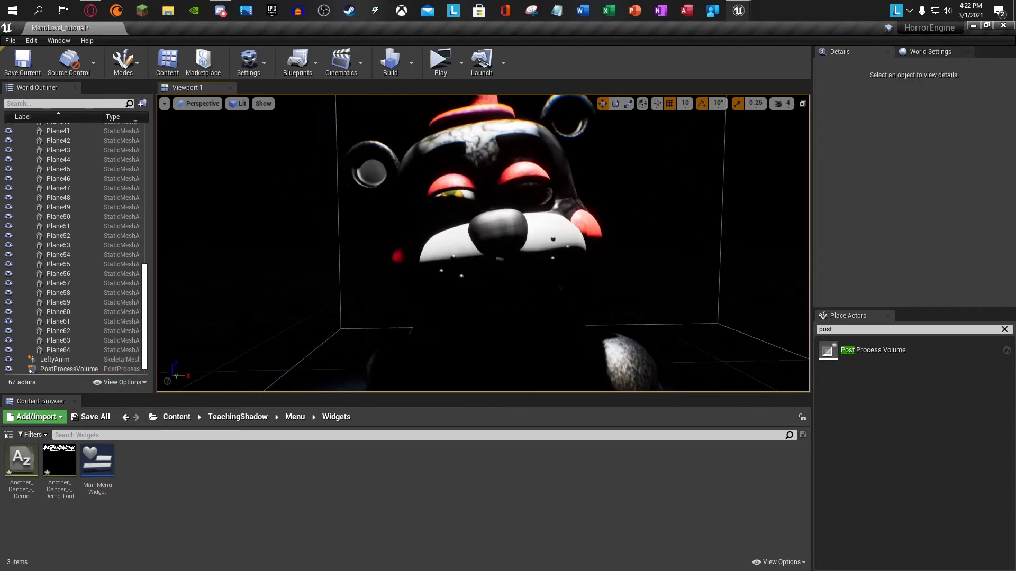
{"action": "key", "text": "s"}
{"action": "key", "text": "d"}
{"action": "key", "text": "w"}
{"action": "key", "text": "a"}
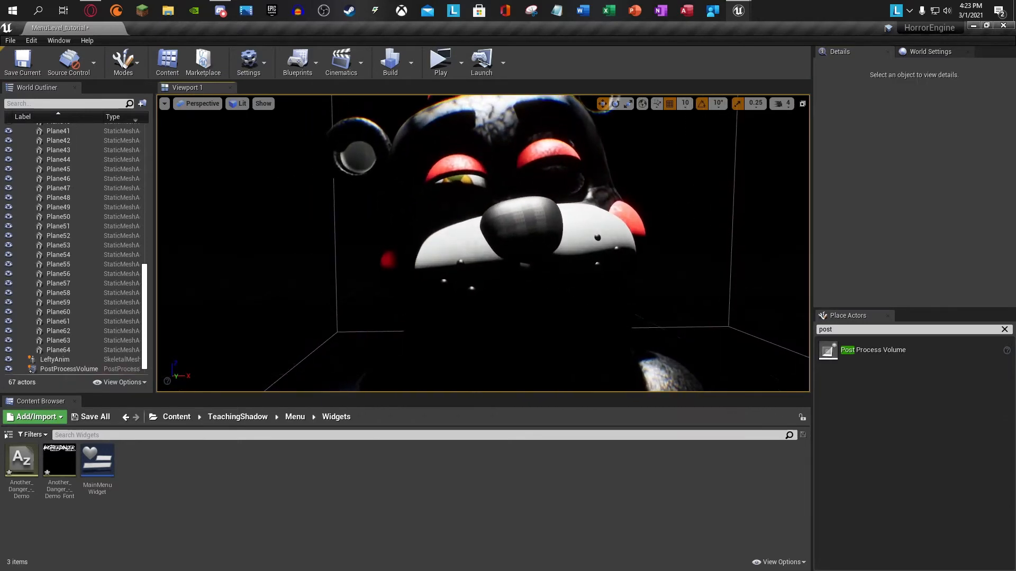
{"action": "key", "text": "s"}
{"action": "key", "text": "w"}
{"action": "key", "text": "a"}
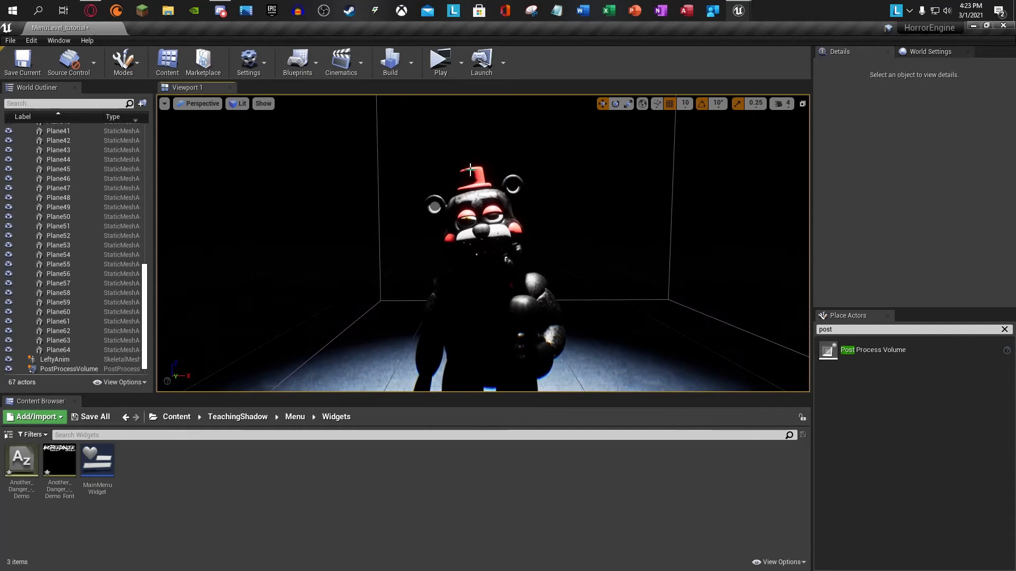
Step: Create a level sequence named MenuLevelSequence in the TeachingShadow/Menu folder
{"action": "left_click", "coordinate": [343, 63]}
{"action": "left_click", "coordinate": [356, 93]}
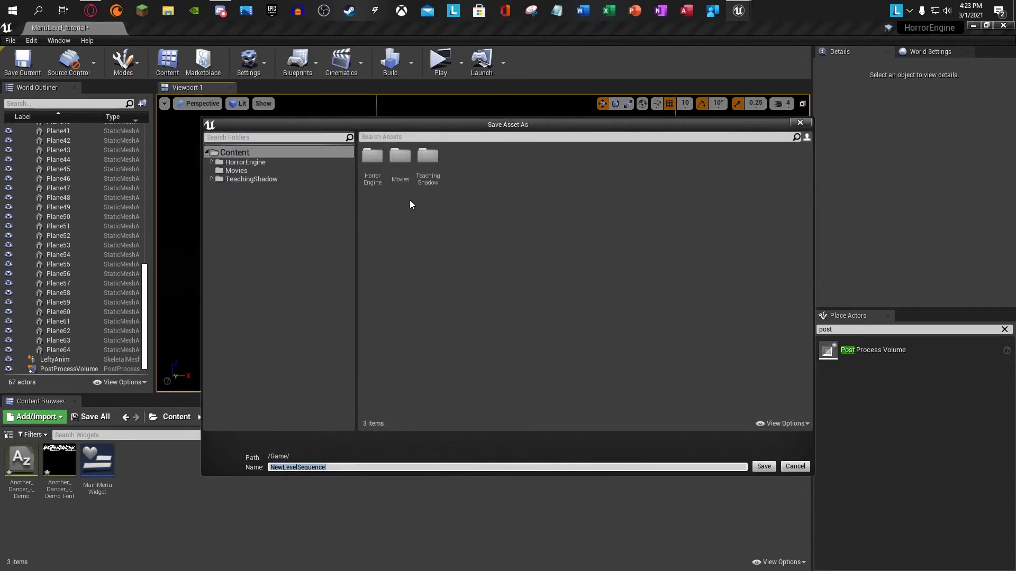
{"action": "double_click", "coordinate": [429, 164]}
{"action": "double_click", "coordinate": [402, 172]}
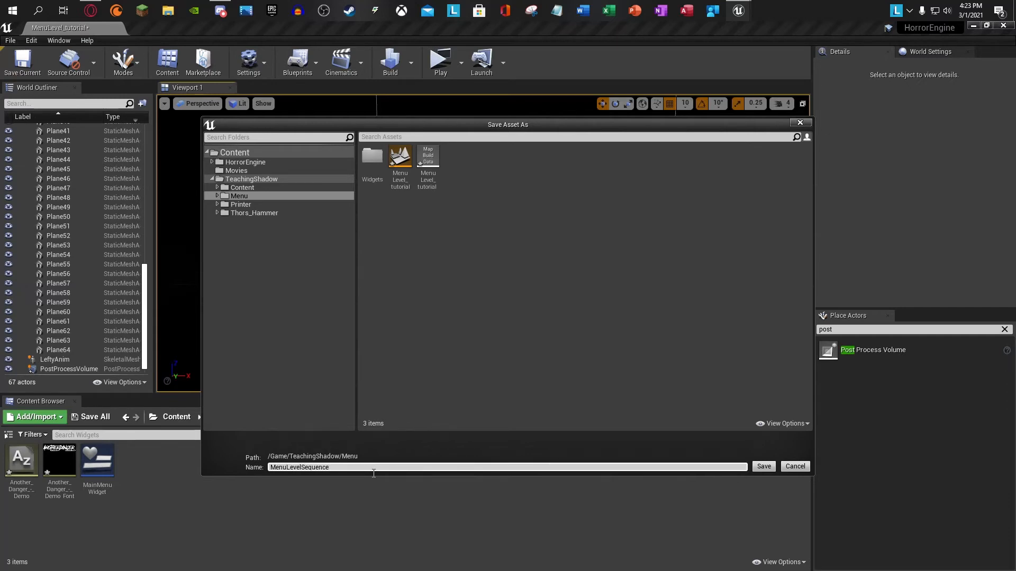
{"action": "left_click", "coordinate": [759, 466]}
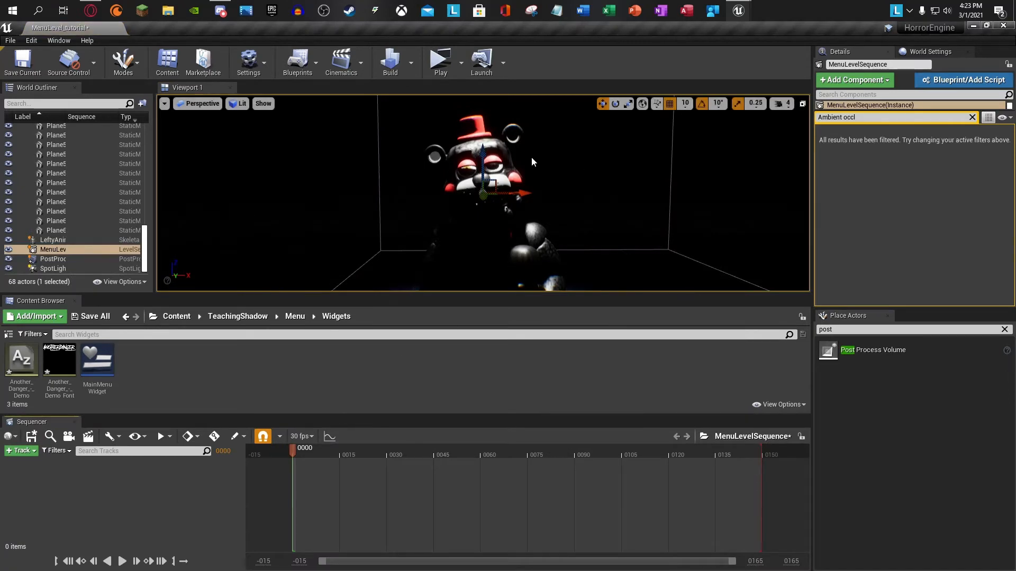
Step: Detach the Sequencer and dock it side by side with the Content Browser
{"action": "left_click_drag", "start_coordinate": [35, 421], "coordinate": [373, 201]}
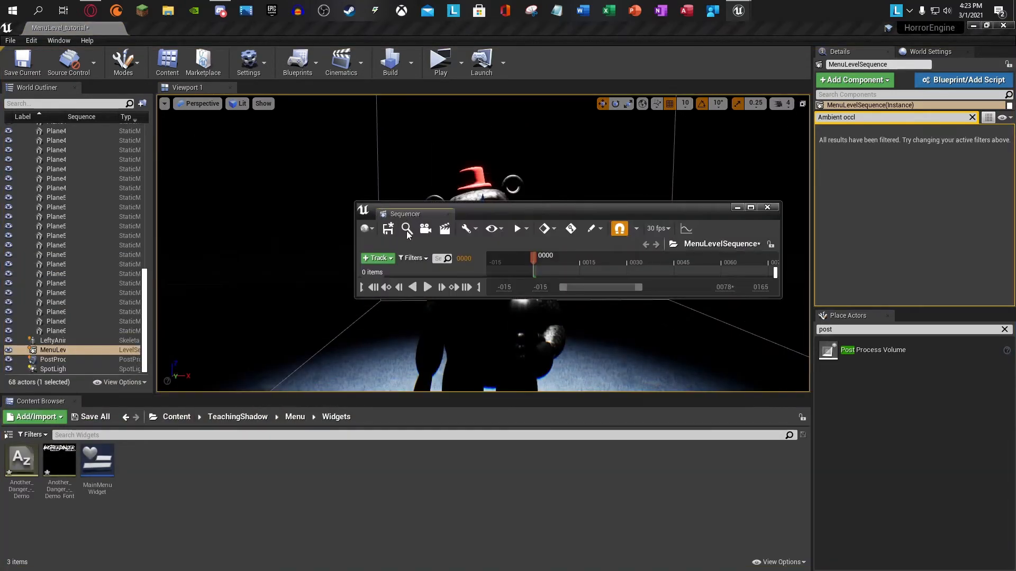
{"action": "left_click_drag", "start_coordinate": [472, 305], "coordinate": [482, 502]}
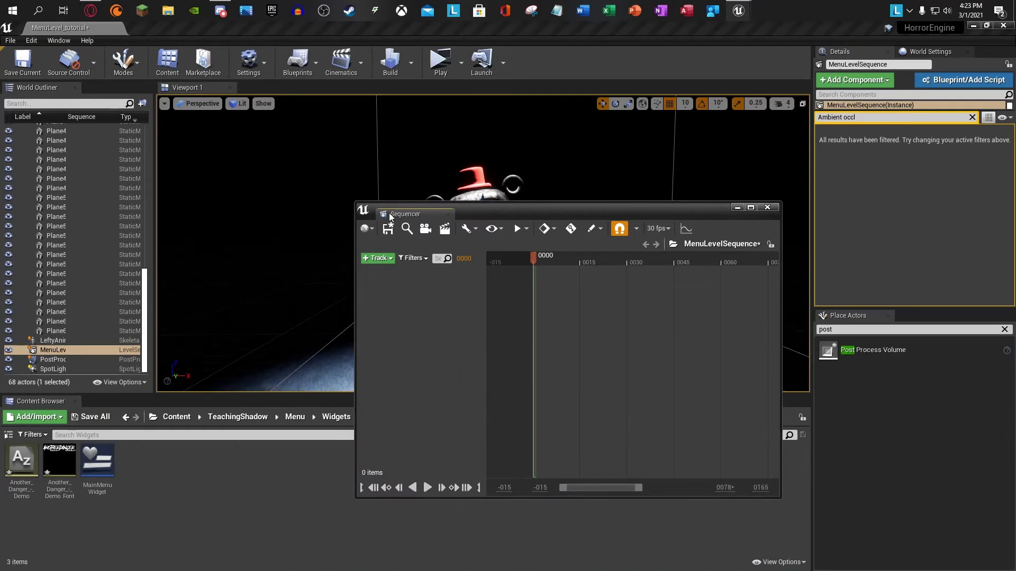
{"action": "left_click_drag", "start_coordinate": [411, 213], "coordinate": [69, 523]}
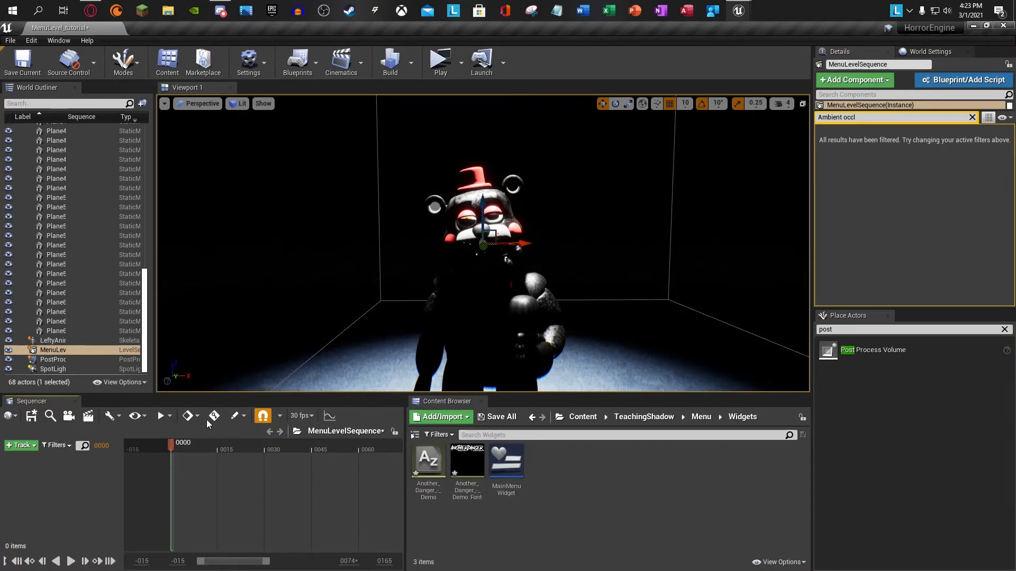
Step: Add a cine camera to the sequence and set its Current Focal Length to 15
{"action": "left_click", "coordinate": [87, 417]}
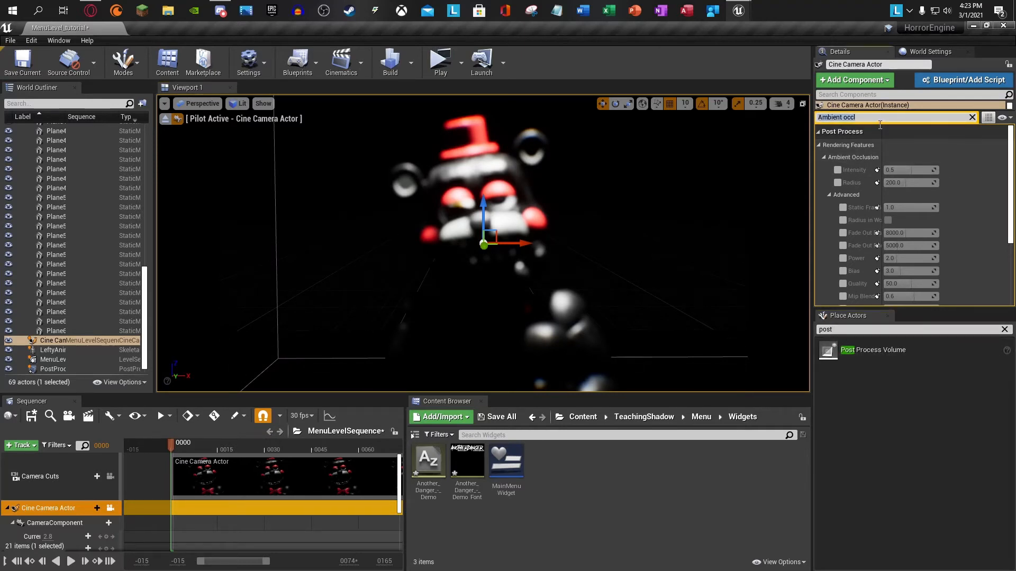
{"action": "key", "text": "BackSpace"}
{"action": "scroll", "coordinate": [902, 211], "scroll_direction": "down", "scroll_amount": 3}
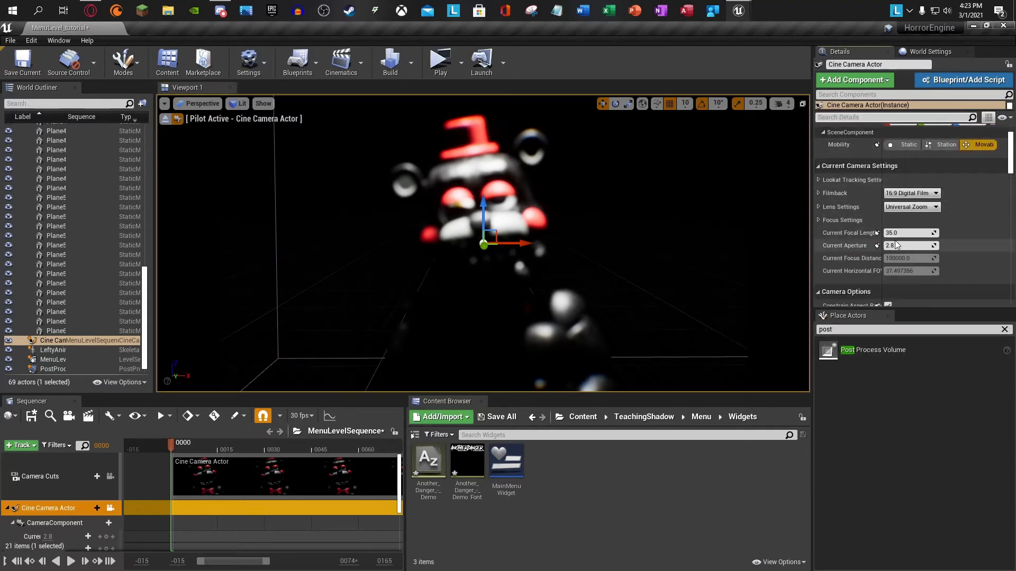
{"action": "left_click", "coordinate": [902, 234]}
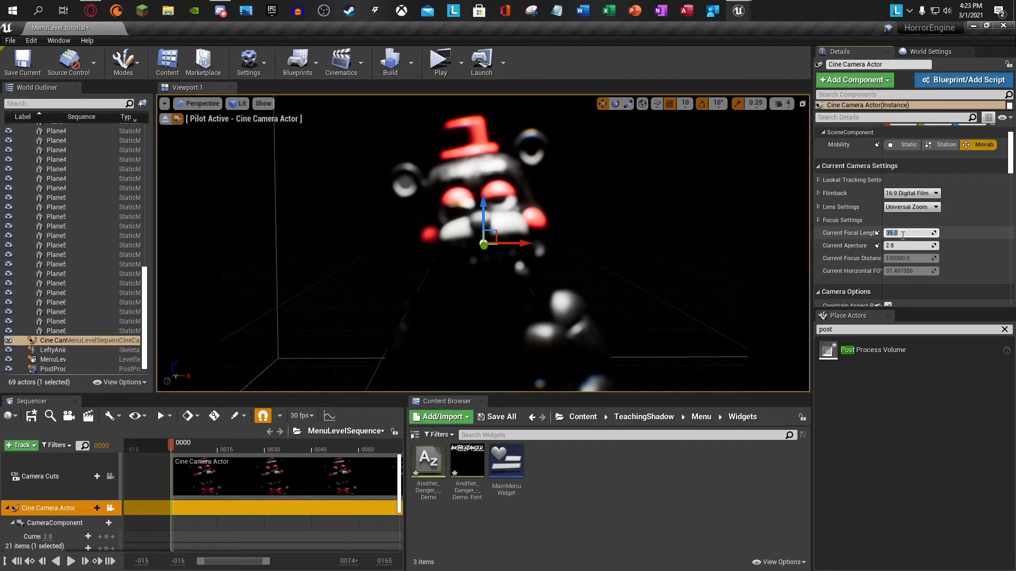
{"action": "type", "text": "15"}
{"action": "key", "text": "Return"}
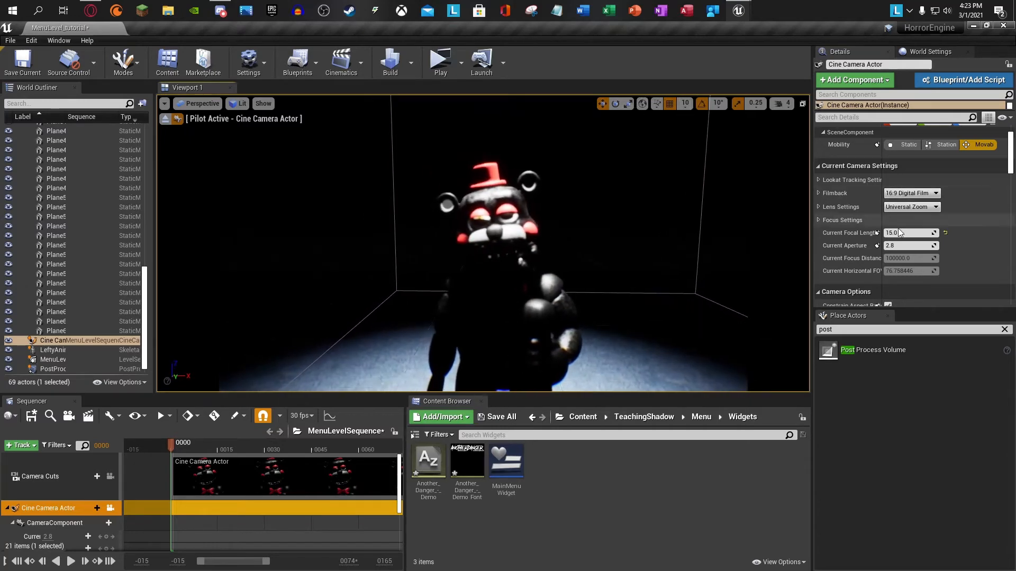
Step: Try focal lengths between 4 and 1000 on the cine camera, then set the focal length back to 15
{"action": "left_click_drag", "start_coordinate": [901, 233], "coordinate": [919, 233]}
{"action": "right_click_drag", "start_coordinate": [582, 238], "coordinate": [586, 280]}
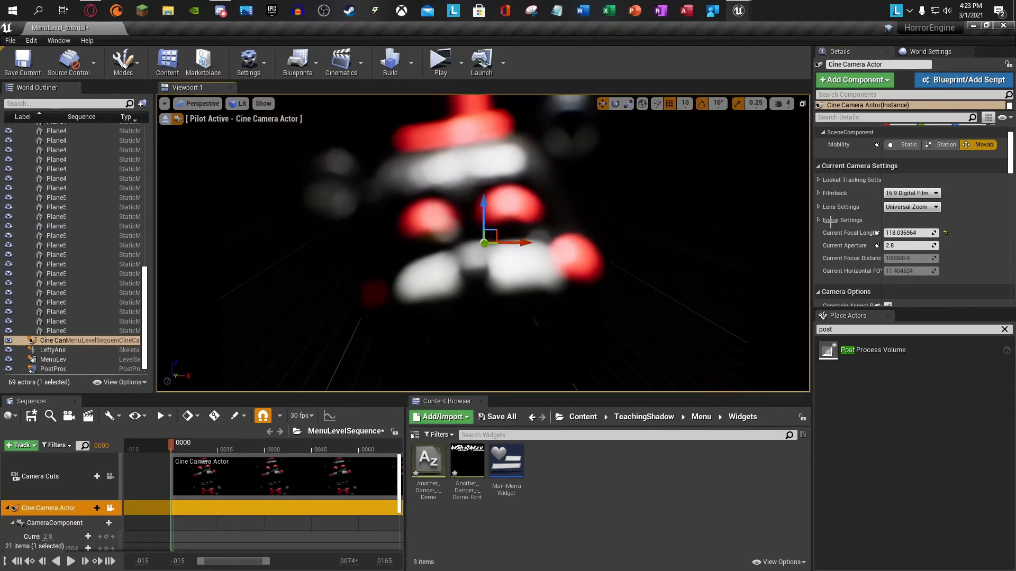
{"action": "left_click_drag", "start_coordinate": [905, 233], "coordinate": [933, 233]}
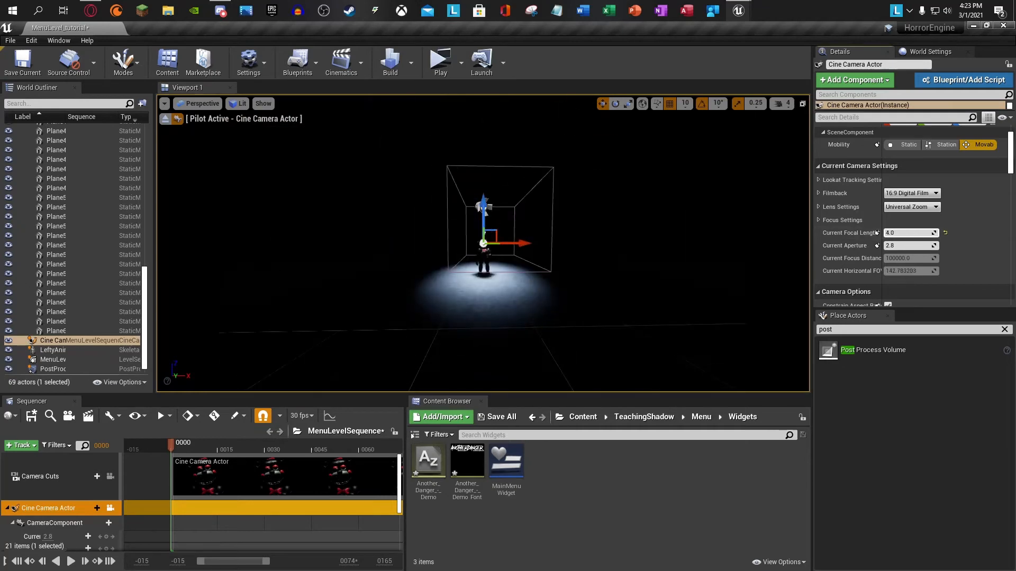
{"action": "left_click", "coordinate": [917, 233]}
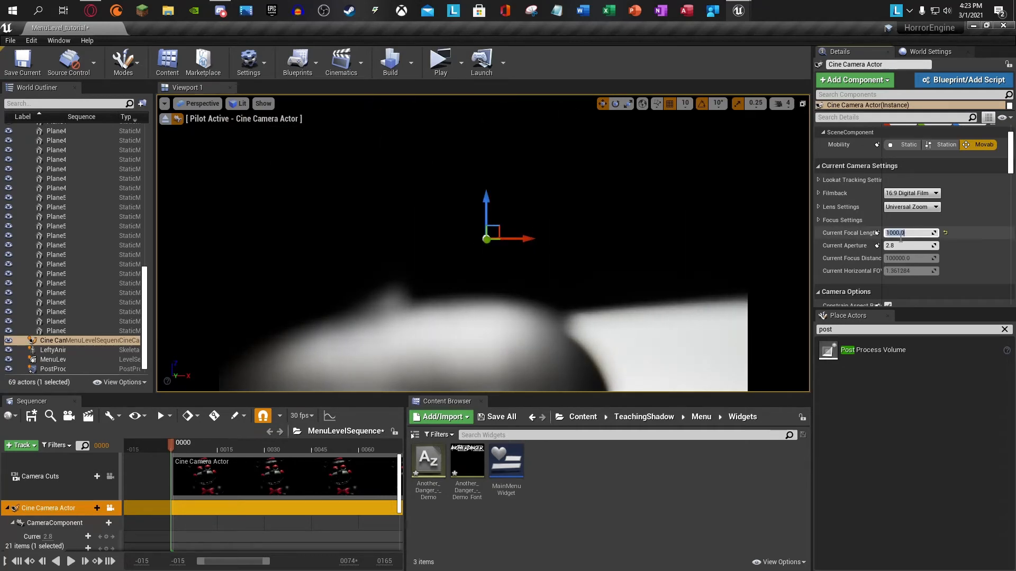
{"action": "type", "text": "1"}
{"action": "key", "text": "Return"}
{"action": "scroll", "coordinate": [899, 240], "scroll_direction": "down", "scroll_amount": 10}
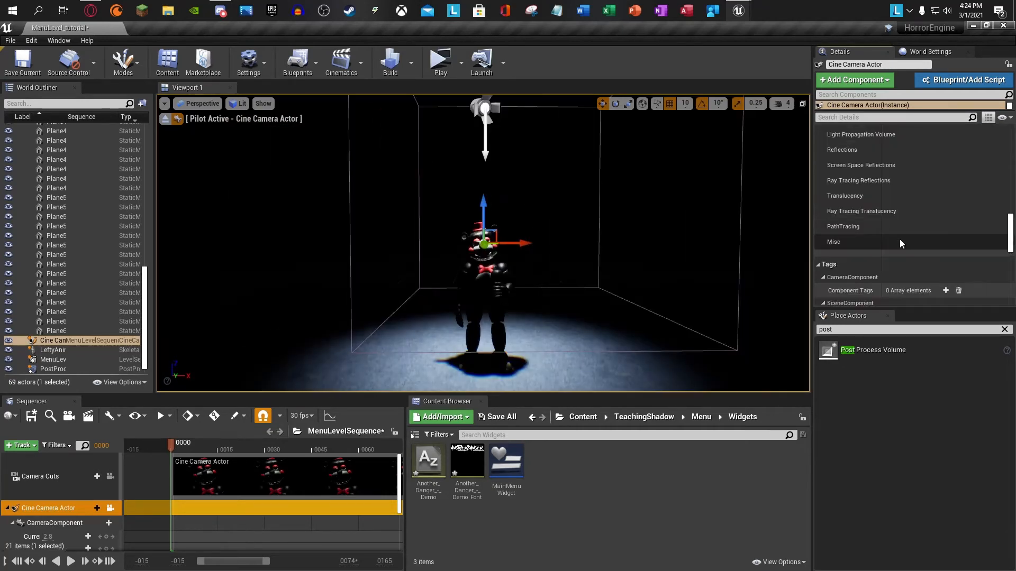
{"action": "scroll", "coordinate": [860, 222], "scroll_direction": "up", "scroll_amount": 10}
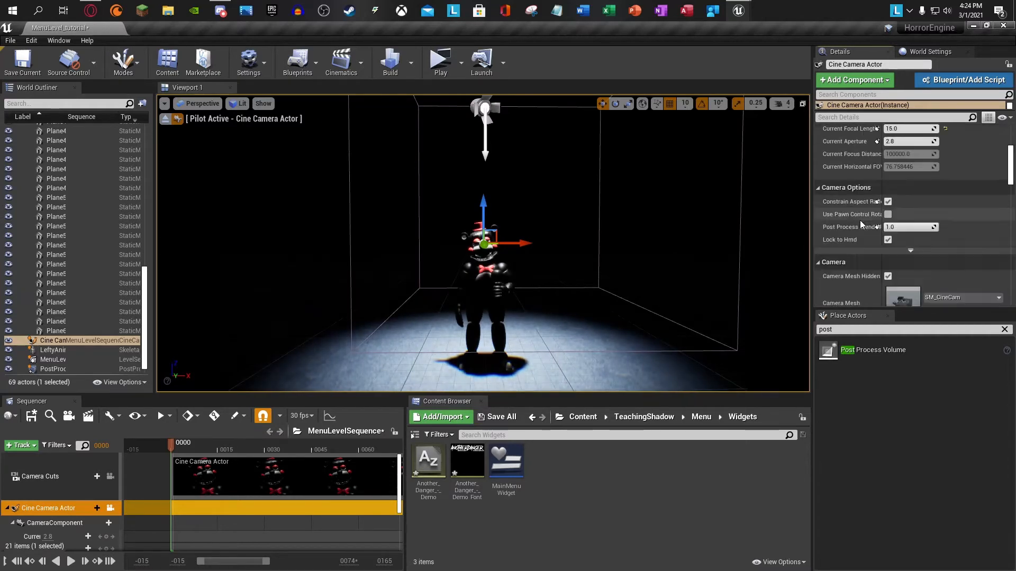
Step: Move the piloted cine camera closer to the character's upper body
{"action": "key", "text": "w"}
{"action": "right_click_drag", "start_coordinate": [530, 243], "coordinate": [513, 237]}
{"action": "key", "text": "w"}
Step: Extend the playback range and the Camera Cuts section to about frame 1003, and return the playhead to frame 2
{"action": "scroll", "coordinate": [312, 500], "scroll_direction": "down", "scroll_amount": 3}
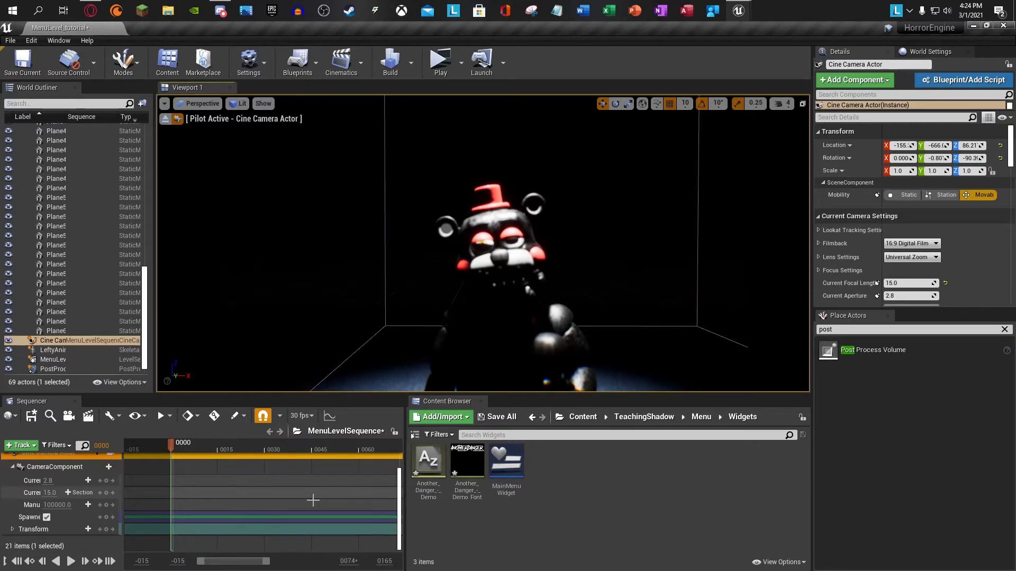
{"action": "scroll", "coordinate": [313, 501], "scroll_direction": "up", "scroll_amount": 3}
{"action": "scroll", "coordinate": [196, 450], "scroll_direction": "down", "scroll_amount": 5}
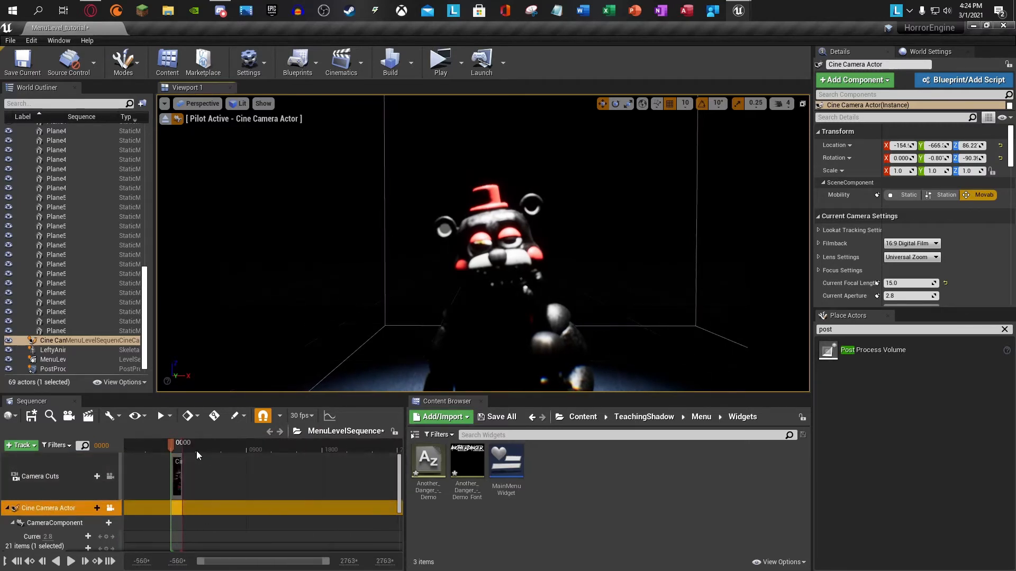
{"action": "left_click_drag", "start_coordinate": [189, 443], "coordinate": [248, 441]}
{"action": "left_click_drag", "start_coordinate": [178, 444], "coordinate": [255, 449]}
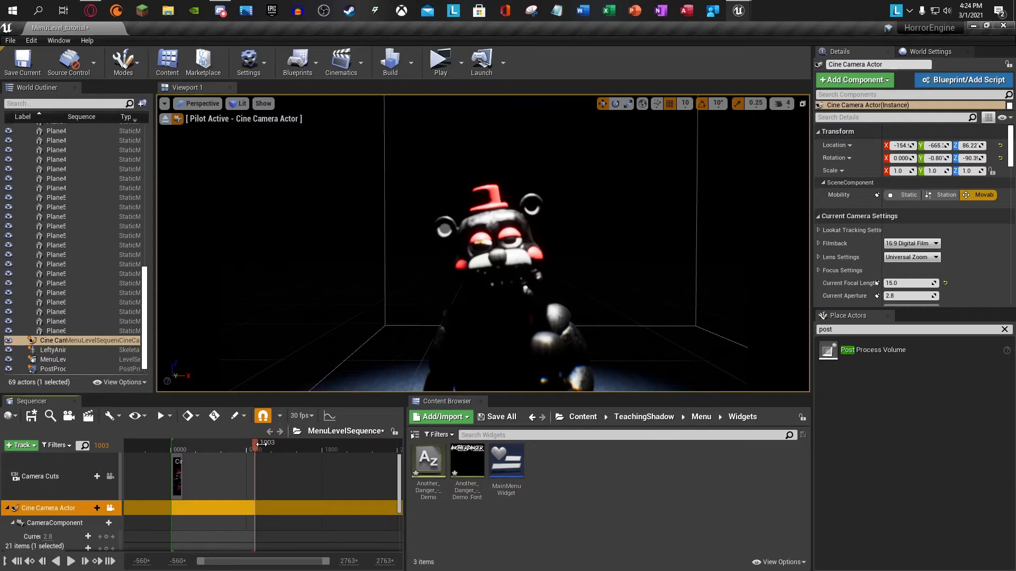
{"action": "left_click_drag", "start_coordinate": [255, 444], "coordinate": [170, 447]}
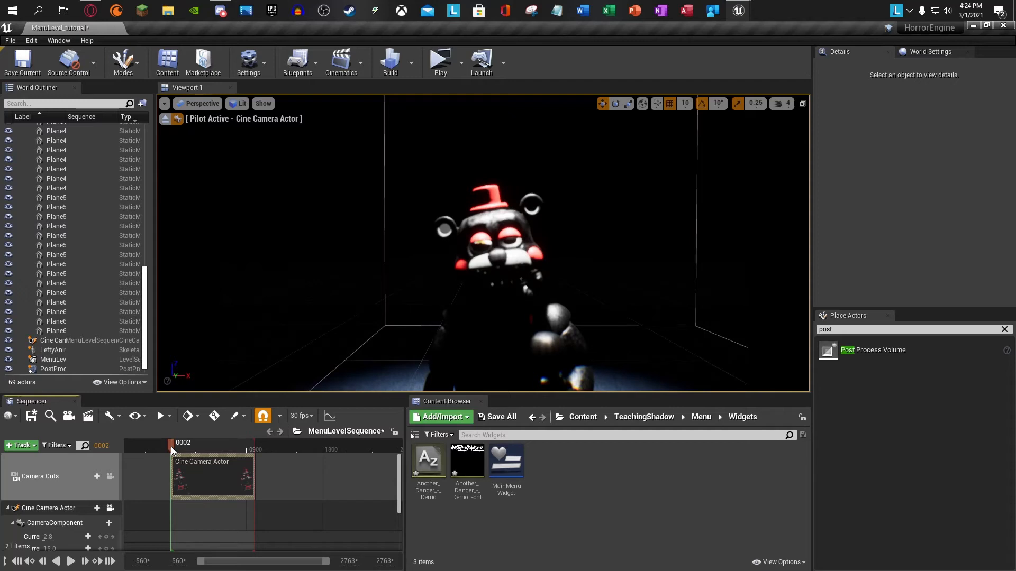
Step: Pull the piloted cine camera back to frame the character's whole body, and add a Transform key at frame 2
{"action": "key", "text": "s"}
{"action": "right_click_drag", "start_coordinate": [383, 323], "coordinate": [320, 335]}
{"action": "scroll", "coordinate": [222, 500], "scroll_direction": "up", "scroll_amount": 4, "text": "ctrl"}
{"action": "key", "text": "s"}
{"action": "key", "text": "w"}
{"action": "key", "text": "d"}
{"action": "key", "text": "s"}
{"action": "key", "text": "d"}
{"action": "key", "text": "a"}
{"action": "key", "text": "s"}
{"action": "right_click_drag", "start_coordinate": [491, 306], "coordinate": [492, 313]}
{"action": "key", "text": "w"}
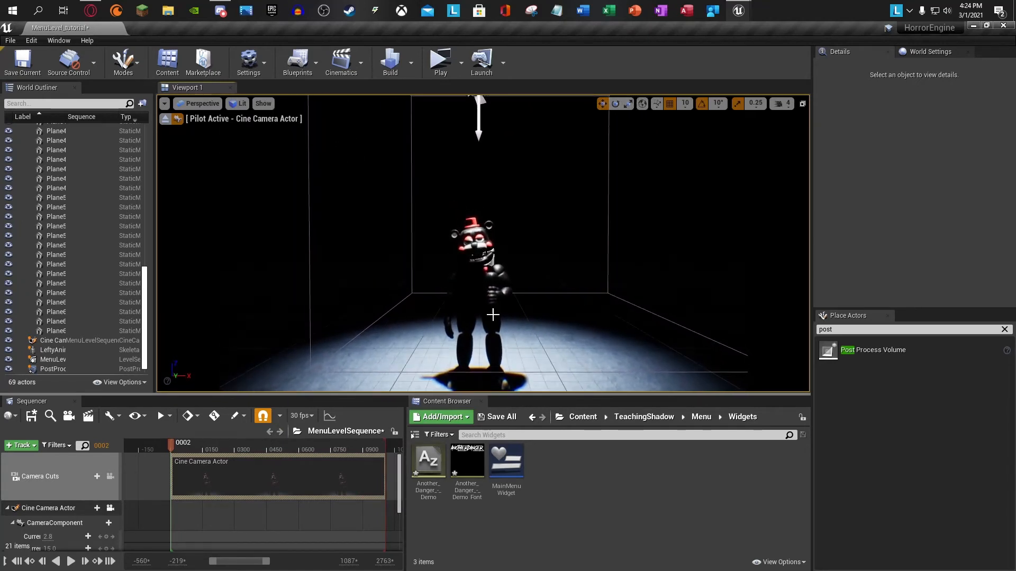
{"action": "scroll", "coordinate": [159, 508], "scroll_direction": "down", "scroll_amount": 4}
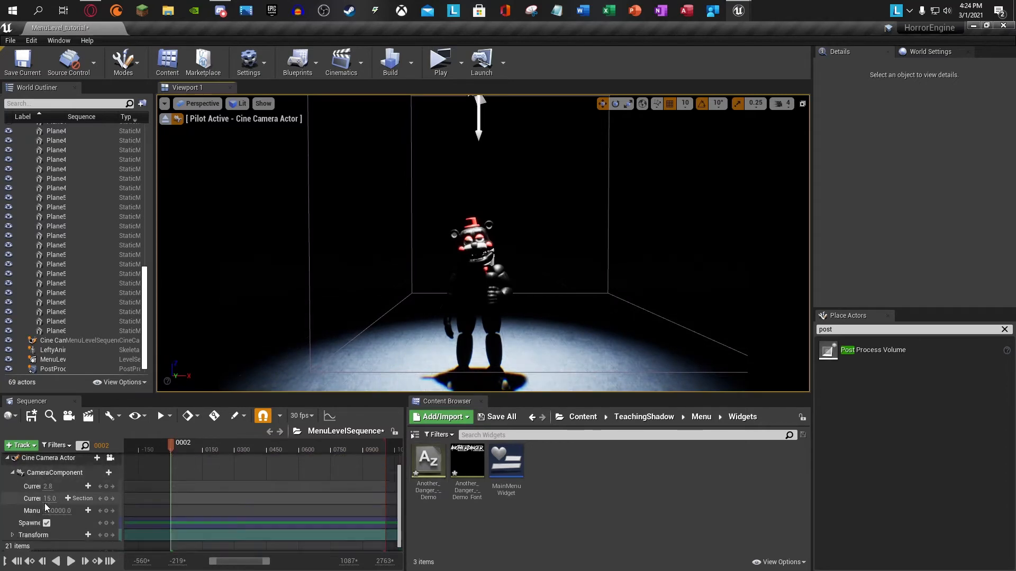
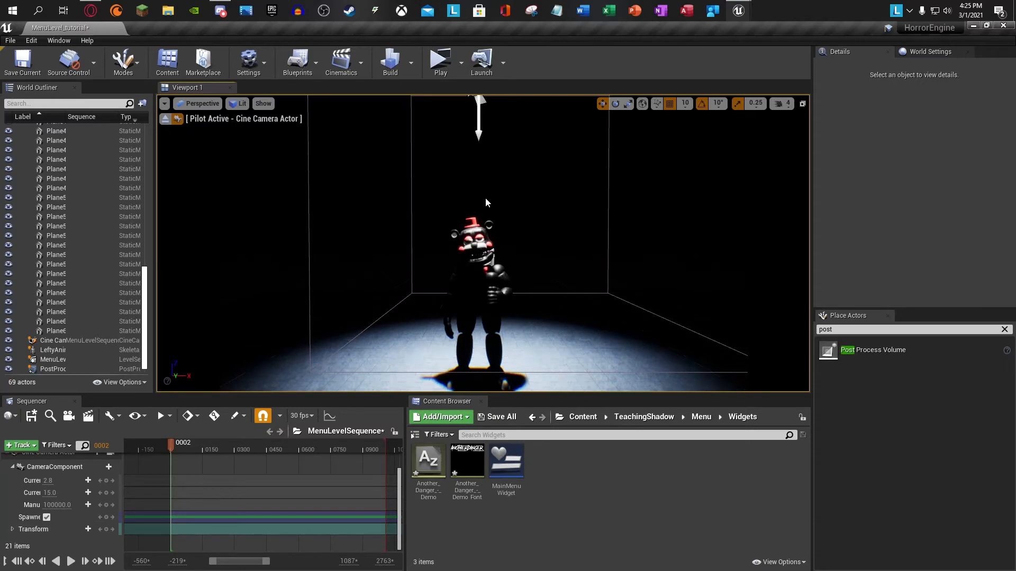
{"action": "left_click", "coordinate": [106, 530]}
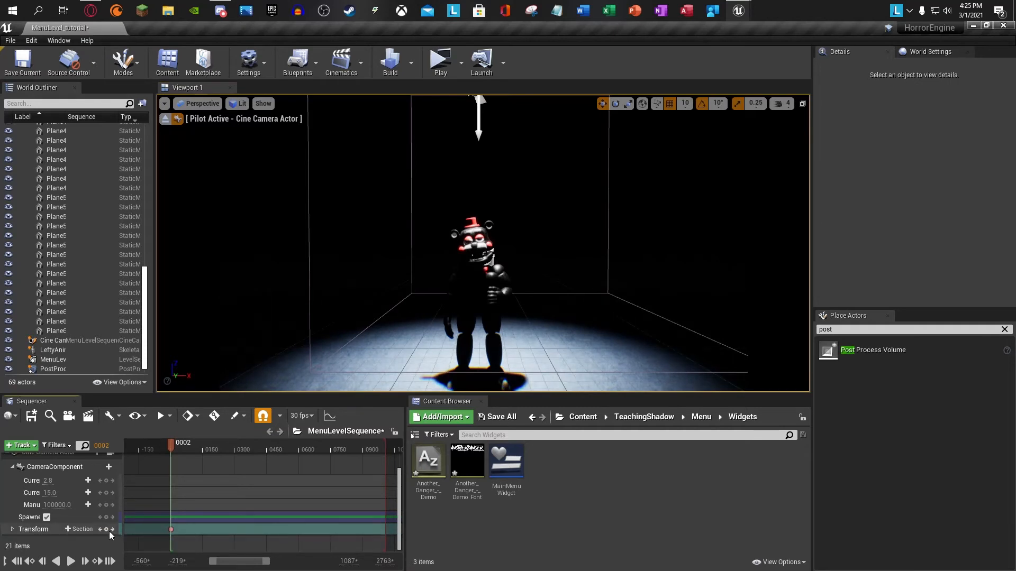
Step: At frame 502, move the cine camera in close on the character's upper body and add a Transform key
{"action": "left_click_drag", "start_coordinate": [165, 444], "coordinate": [279, 442]}
{"action": "key", "text": "w"}
{"action": "right_click_drag", "start_coordinate": [423, 317], "coordinate": [424, 317]}
{"action": "key", "text": "s"}
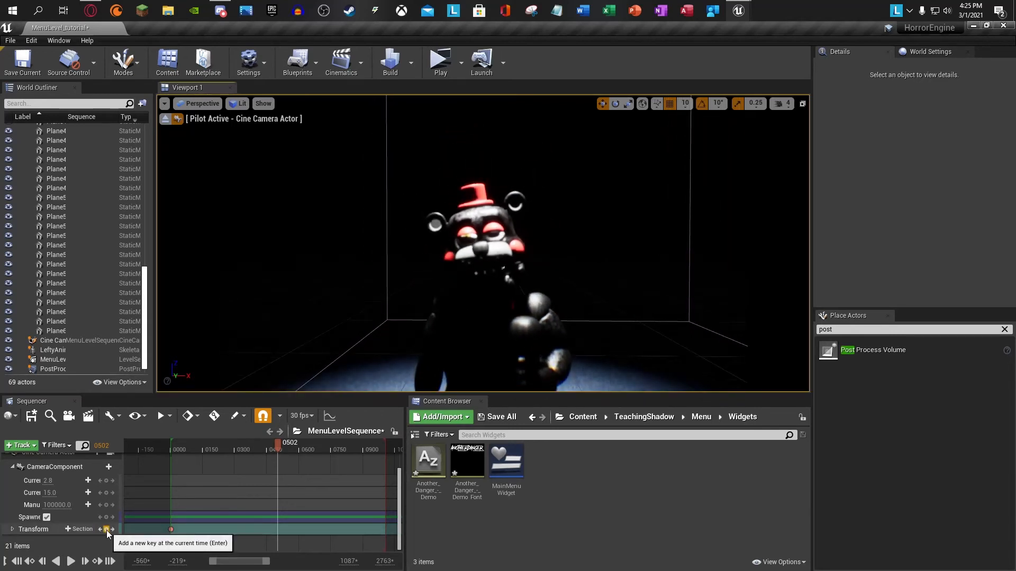
{"action": "left_click", "coordinate": [106, 530]}
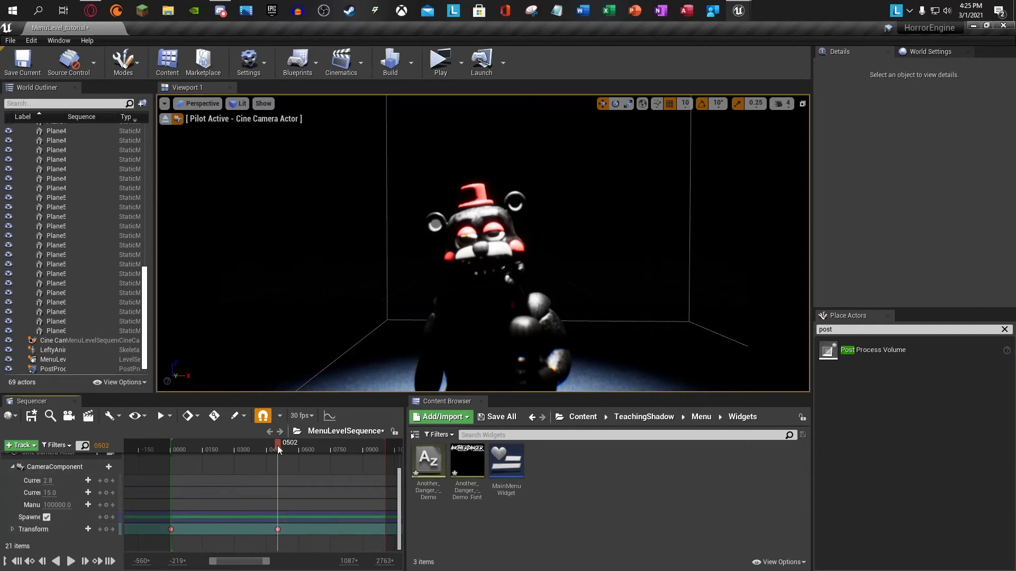
Step: Copy the cine camera's frame 2 Transform key to about frame 1009, near the end of the playback range
{"action": "left_click", "coordinate": [172, 529]}
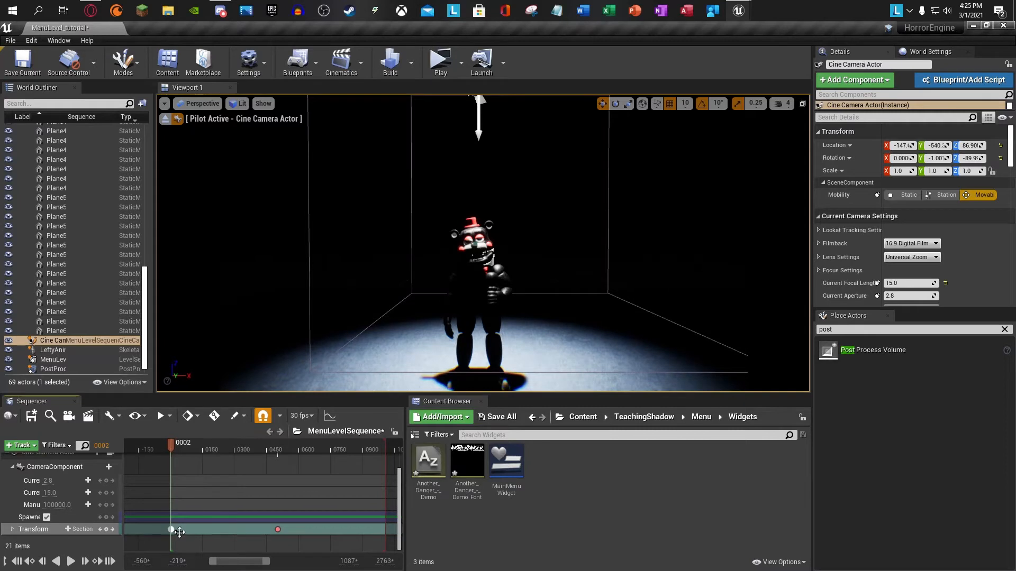
{"action": "left_click_drag", "start_coordinate": [179, 536], "coordinate": [290, 532]}
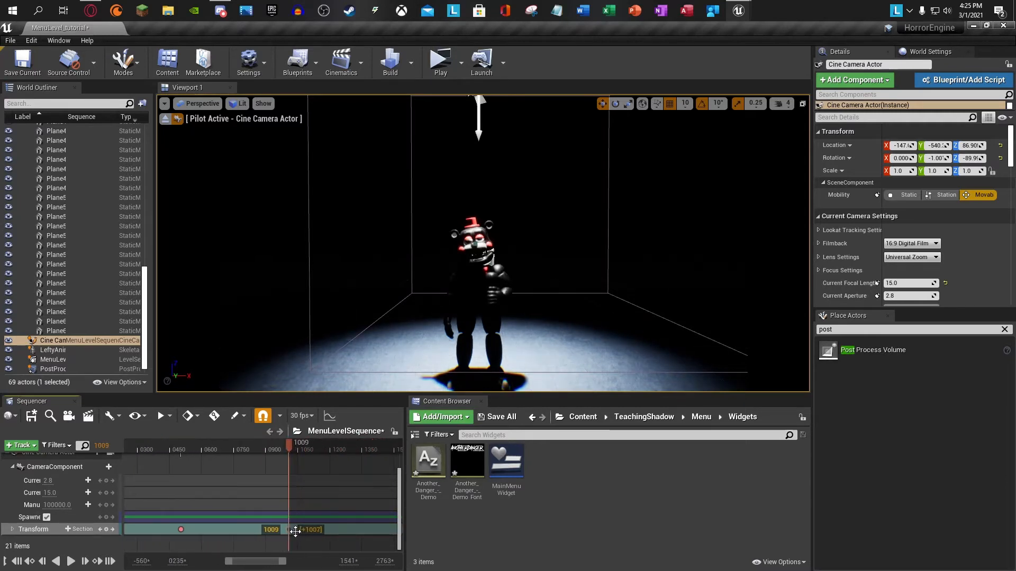
{"action": "left_click", "coordinate": [234, 460]}
Step: Return the playhead to the start of the sequence and play back the camera move, pausing partway through
{"action": "left_click_drag", "start_coordinate": [289, 443], "coordinate": [99, 453]}
{"action": "right_click_drag", "start_coordinate": [197, 507], "coordinate": [260, 508]}
{"action": "left_click_drag", "start_coordinate": [188, 439], "coordinate": [137, 446]}
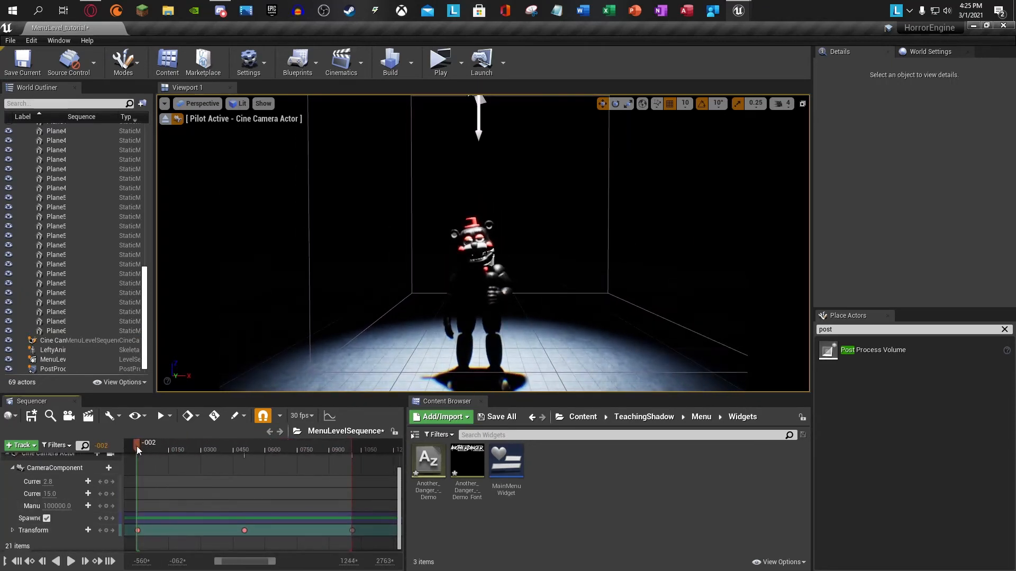
{"action": "left_click", "coordinate": [72, 562]}
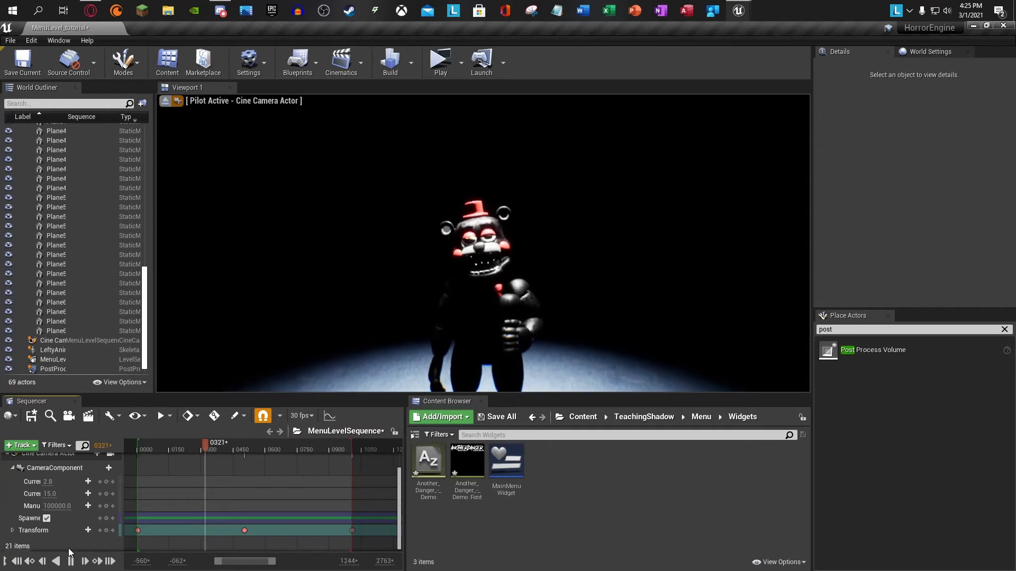
{"action": "left_click", "coordinate": [73, 560]}
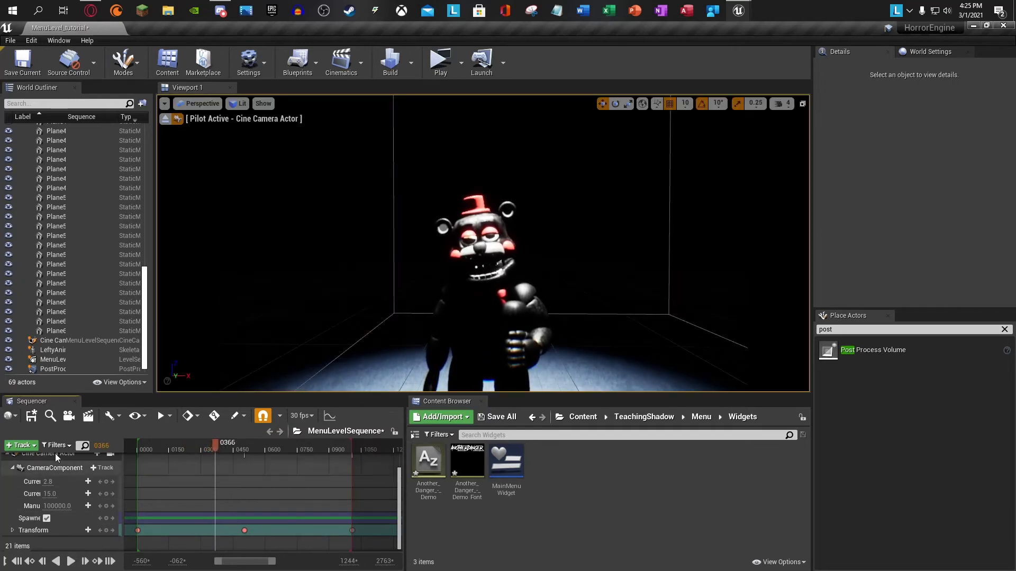
Step: Close the Sequencer and open the level blueprint of MenuLevel_tutorial
{"action": "left_click", "coordinate": [74, 403]}
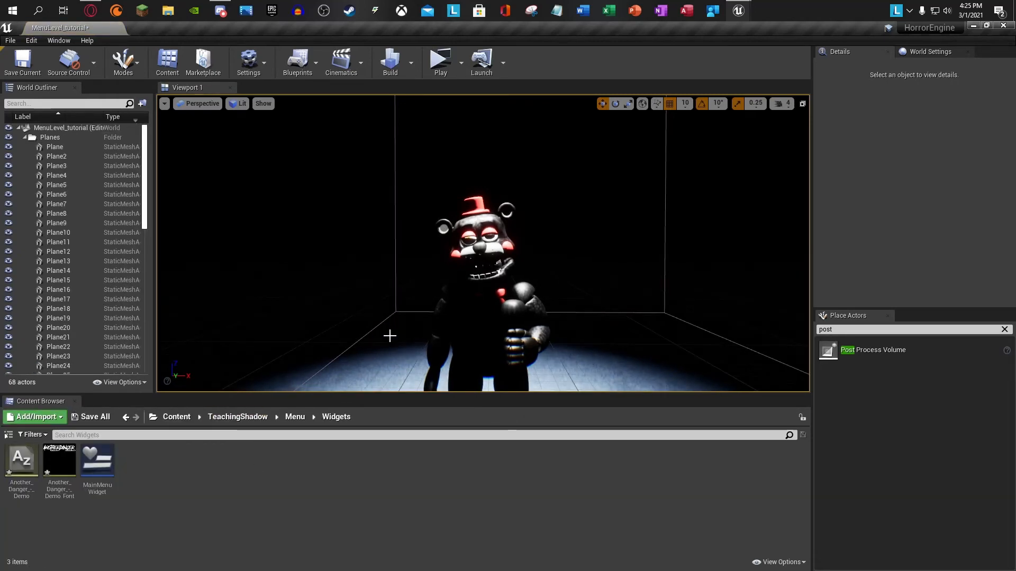
{"action": "mouse_move", "coordinate": [390, 336]}
{"action": "right_mouse_down"}
{"action": "mouse_move", "coordinate": [476, 344]}
{"action": "mouse_move", "coordinate": [412, 354]}
{"action": "mouse_move", "coordinate": [365, 339]}
{"action": "mouse_move", "coordinate": [381, 328]}
{"action": "mouse_move", "coordinate": [368, 246]}
{"action": "mouse_move", "coordinate": [381, 323]}
{"action": "right_mouse_up"}
{"action": "key", "text": "w"}
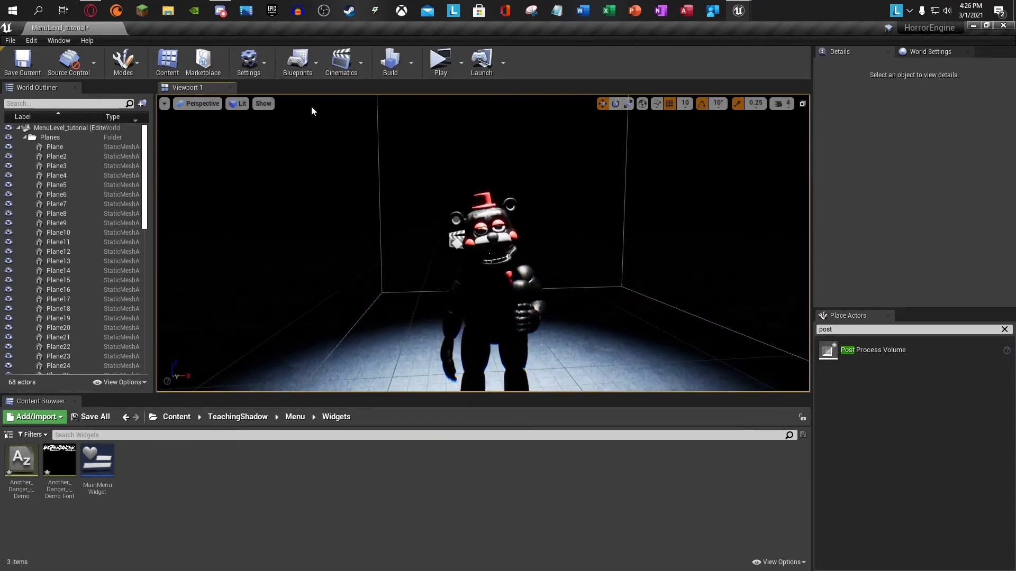
{"action": "left_click", "coordinate": [309, 59]}
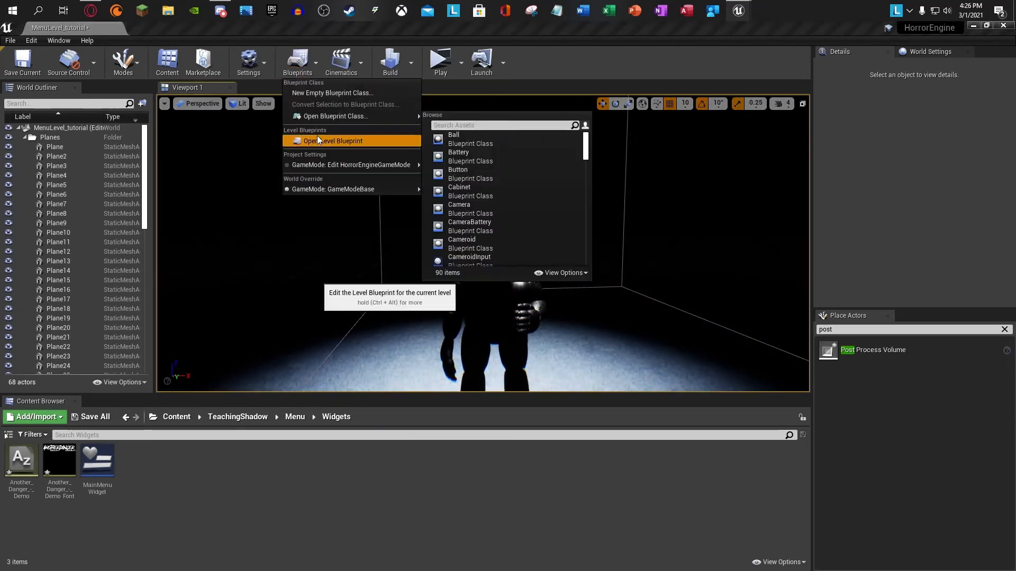
{"action": "left_click", "coordinate": [318, 139]}
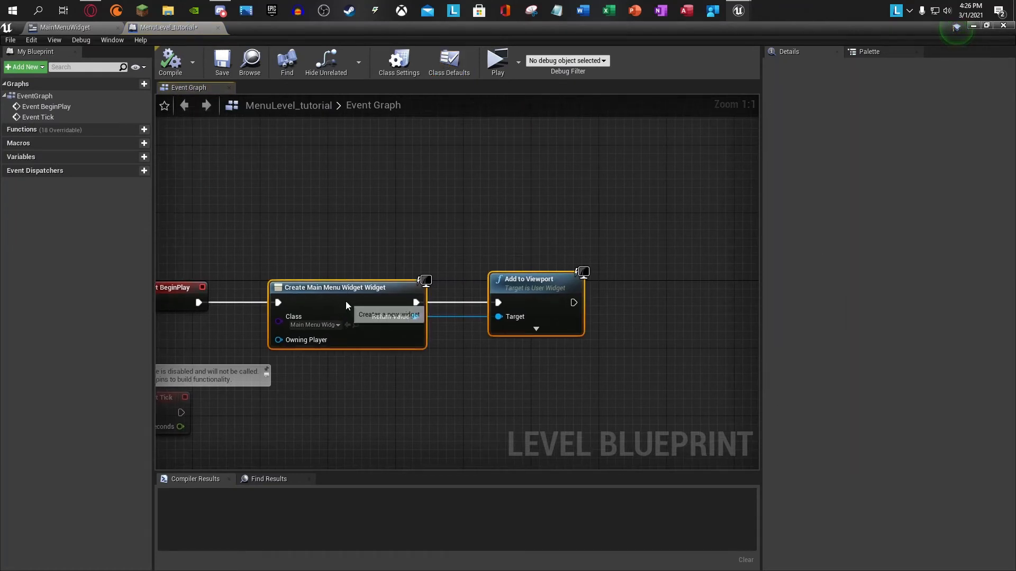
Step: Shift the menu widget nodes away from Event BeginPlay and insert a Create Level Sequence Player node between them
{"action": "left_click_drag", "start_coordinate": [345, 300], "coordinate": [591, 301]}
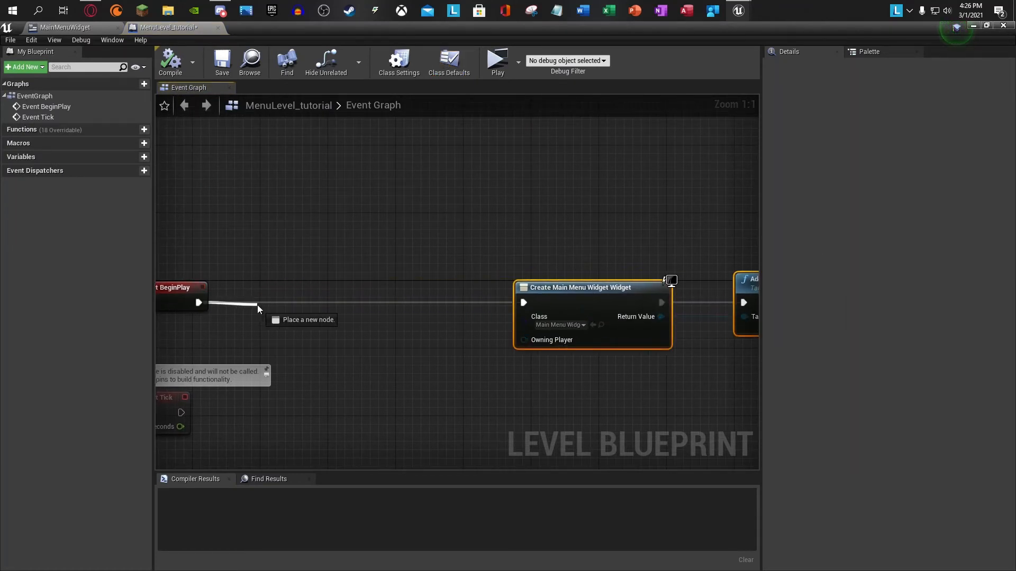
{"action": "left_click_drag", "start_coordinate": [257, 305], "coordinate": [262, 303]}
{"action": "type", "text": "create"}
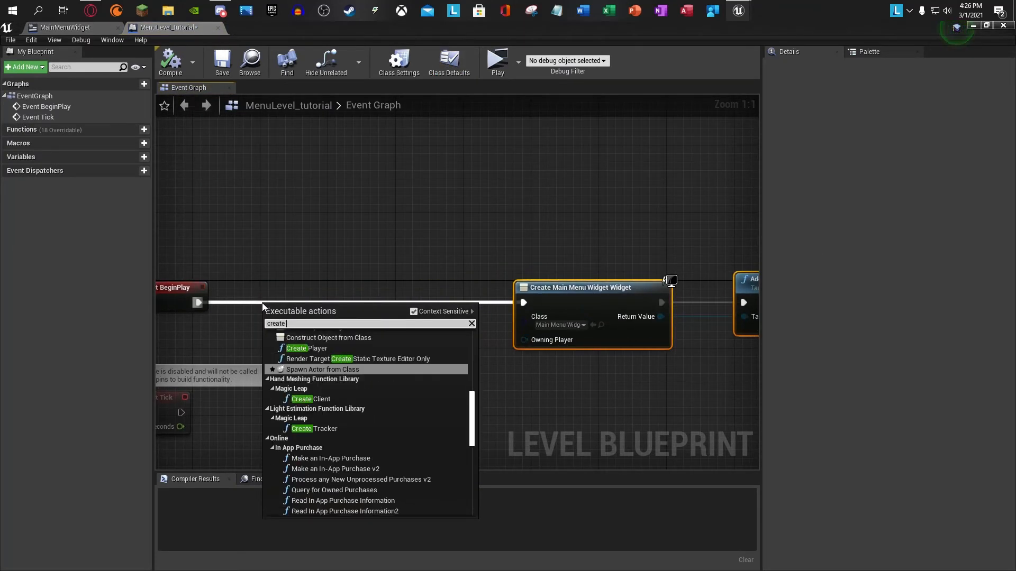
{"action": "type", "text": "level"}
{"action": "key", "text": "Return"}
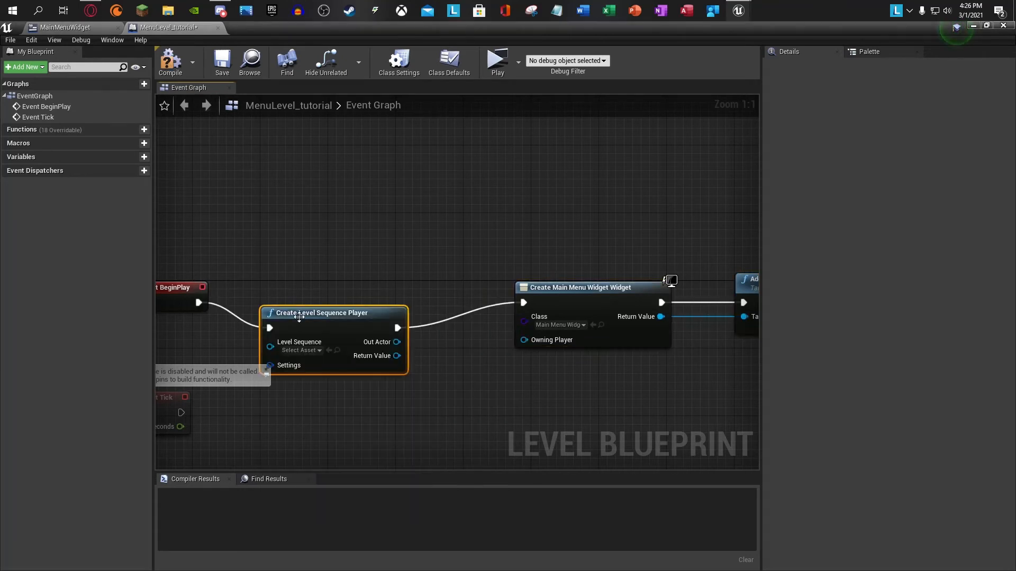
{"action": "left_click_drag", "start_coordinate": [299, 317], "coordinate": [298, 291]}
Step: Add a Play Looping (SequencePlayer) node from the Out Actor output of Create Level Sequence Player
{"action": "left_click_drag", "start_coordinate": [395, 317], "coordinate": [427, 299]}
{"action": "type", "text": "play"}
{"action": "scroll", "coordinate": [550, 414], "scroll_direction": "down", "scroll_amount": 3}
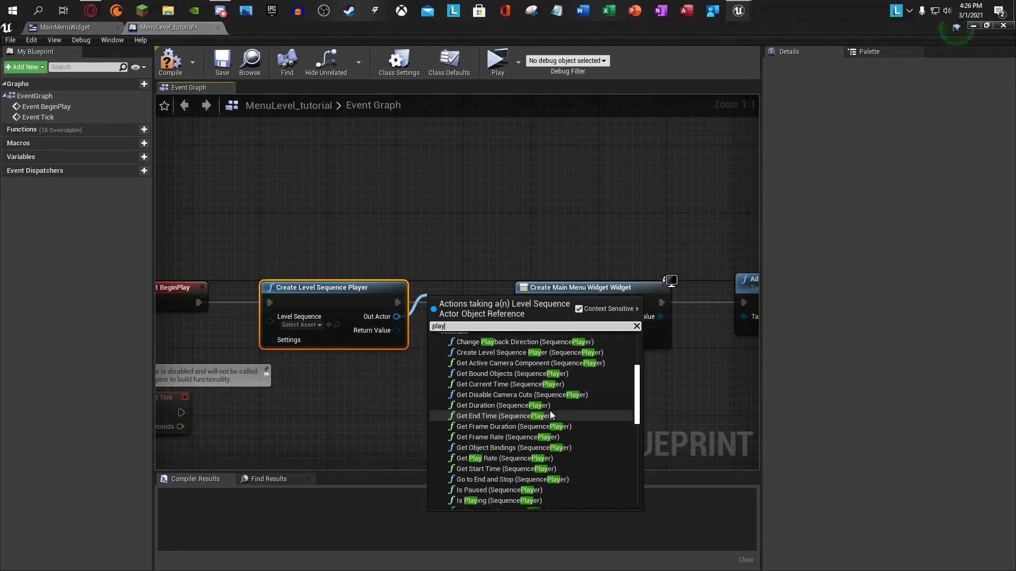
{"action": "scroll", "coordinate": [550, 414], "scroll_direction": "down", "scroll_amount": 4}
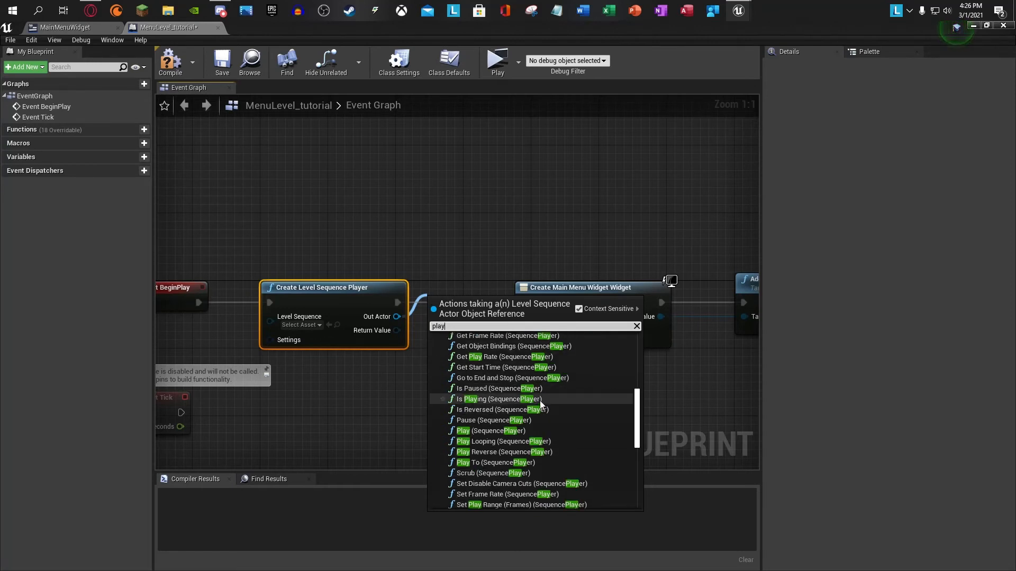
{"action": "left_click", "coordinate": [502, 441]}
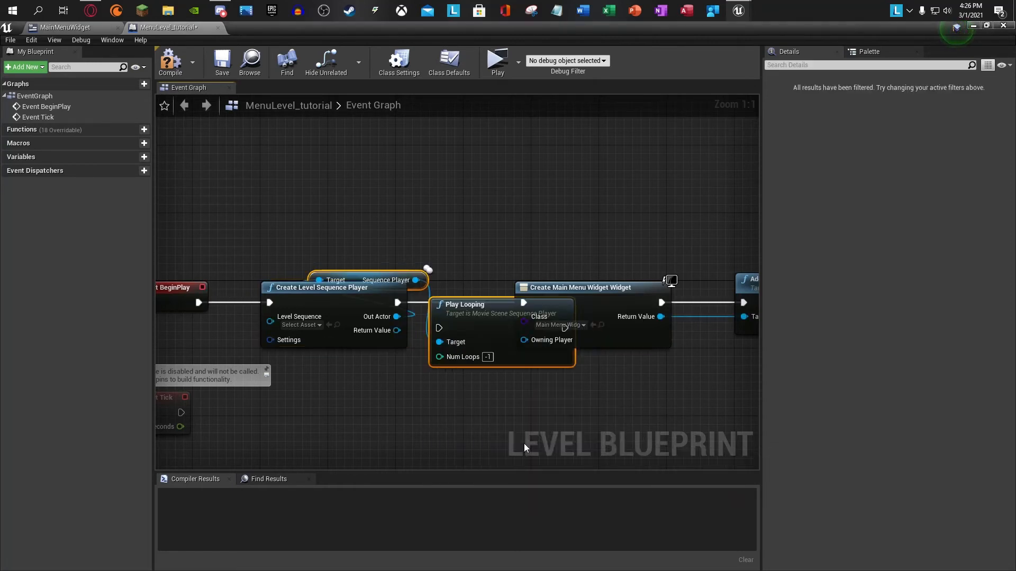
Step: Make room by shifting the two menu widget nodes, and connect Play Looping's execution output to Create Main Menu Widget
{"action": "right_click_drag", "start_coordinate": [575, 240], "coordinate": [409, 278]}
{"action": "left_click_drag", "start_coordinate": [422, 257], "coordinate": [679, 342]}
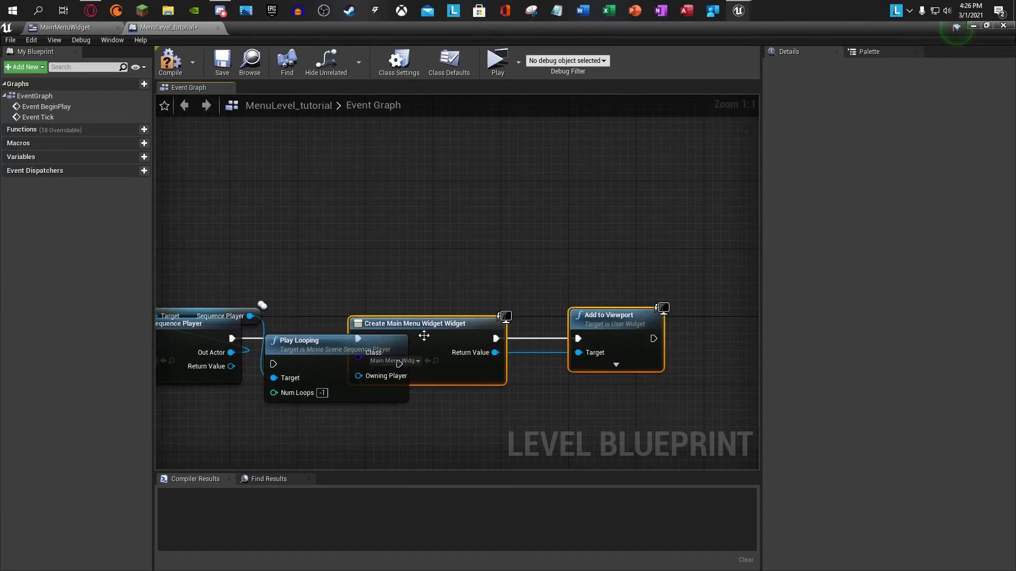
{"action": "left_click_drag", "start_coordinate": [423, 336], "coordinate": [577, 336]}
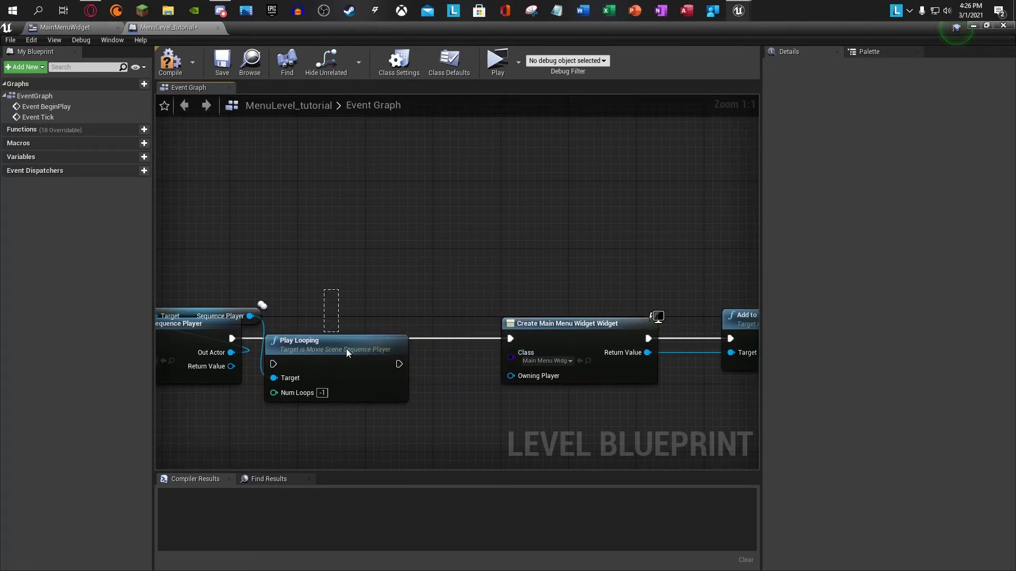
{"action": "left_click_drag", "start_coordinate": [346, 352], "coordinate": [397, 326]}
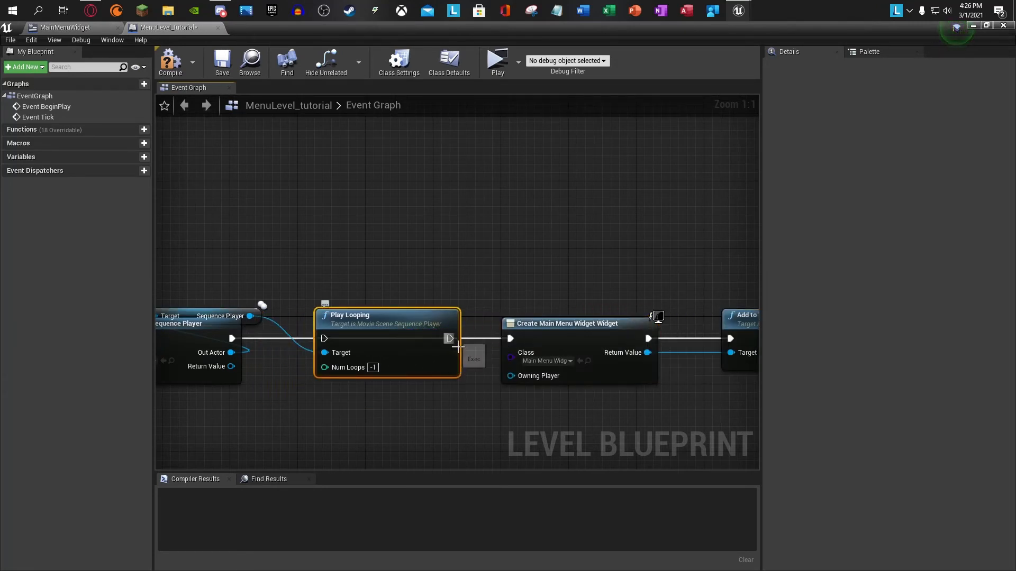
{"action": "left_click_drag", "start_coordinate": [512, 340], "coordinate": [513, 340]}
Step: Place the Sequence Player getter above the other nodes and connect Create Level Sequence Player's execution output to Play Looping
{"action": "right_click_drag", "start_coordinate": [465, 295], "coordinate": [548, 290]}
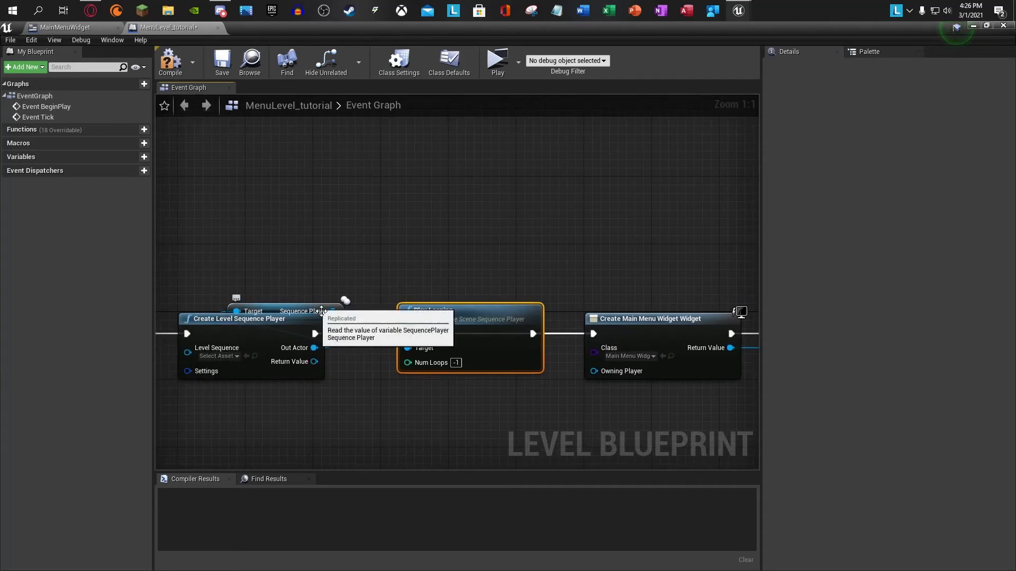
{"action": "left_click_drag", "start_coordinate": [315, 310], "coordinate": [398, 254]}
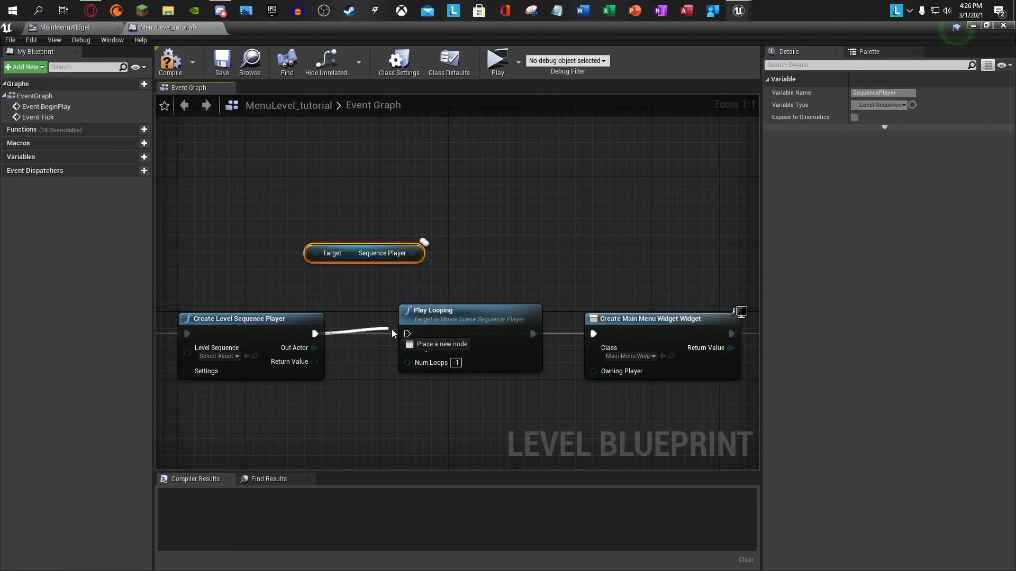
{"action": "left_click", "coordinate": [399, 417]}
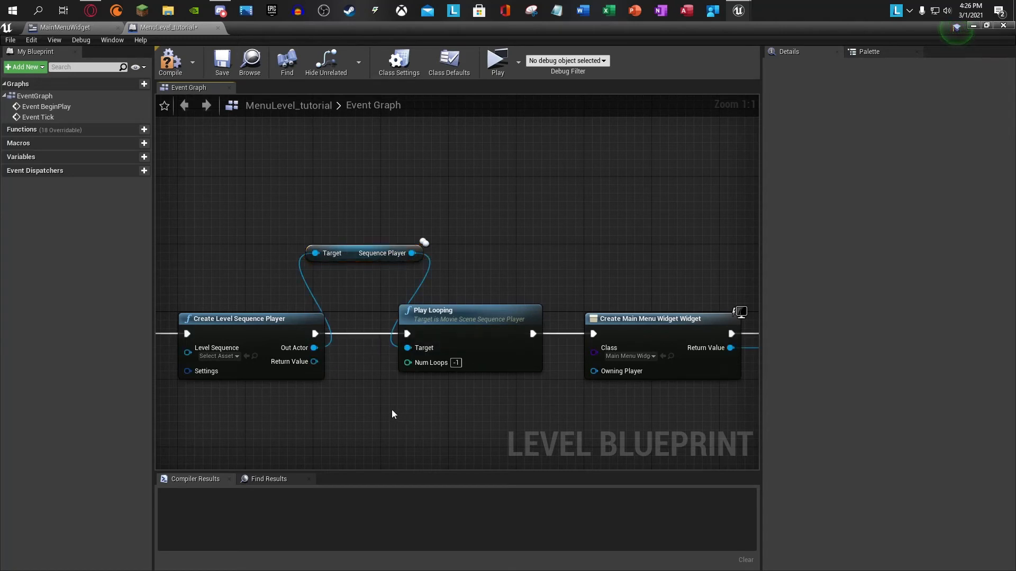
{"action": "right_click_drag", "start_coordinate": [493, 352], "coordinate": [517, 329]}
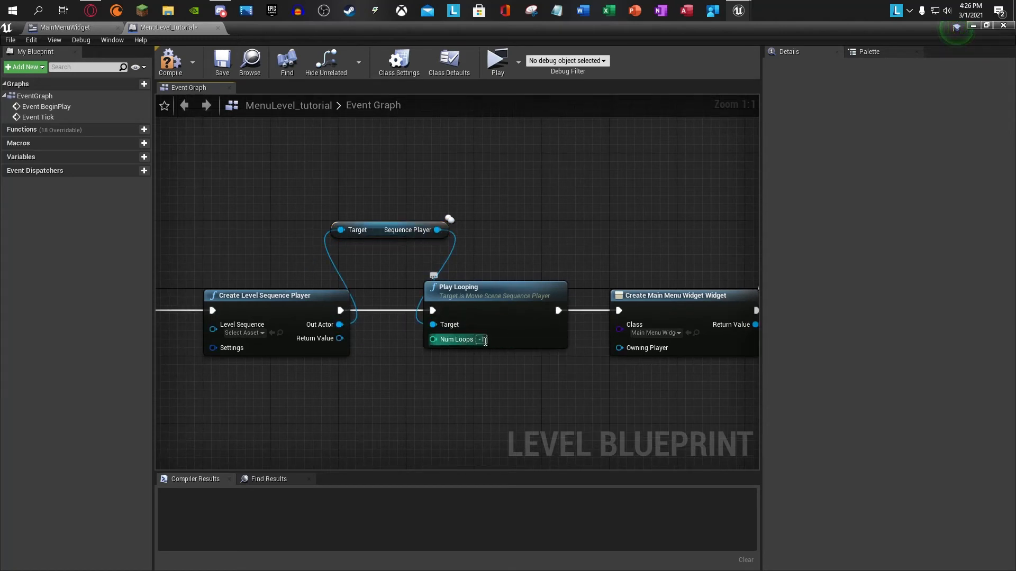
{"action": "right_click_drag", "start_coordinate": [435, 351], "coordinate": [462, 350]}
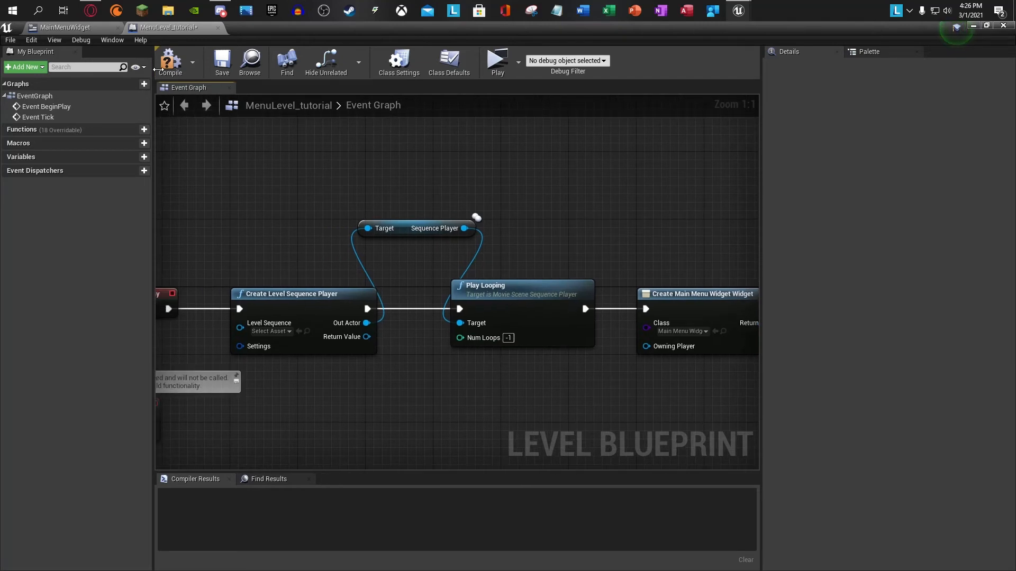
Step: Compile and save the level blueprint, and play-test the menu level, closing the message log after the test
{"action": "left_click", "coordinate": [170, 61]}
{"action": "left_click", "coordinate": [222, 61]}
{"action": "left_click", "coordinate": [505, 65]}
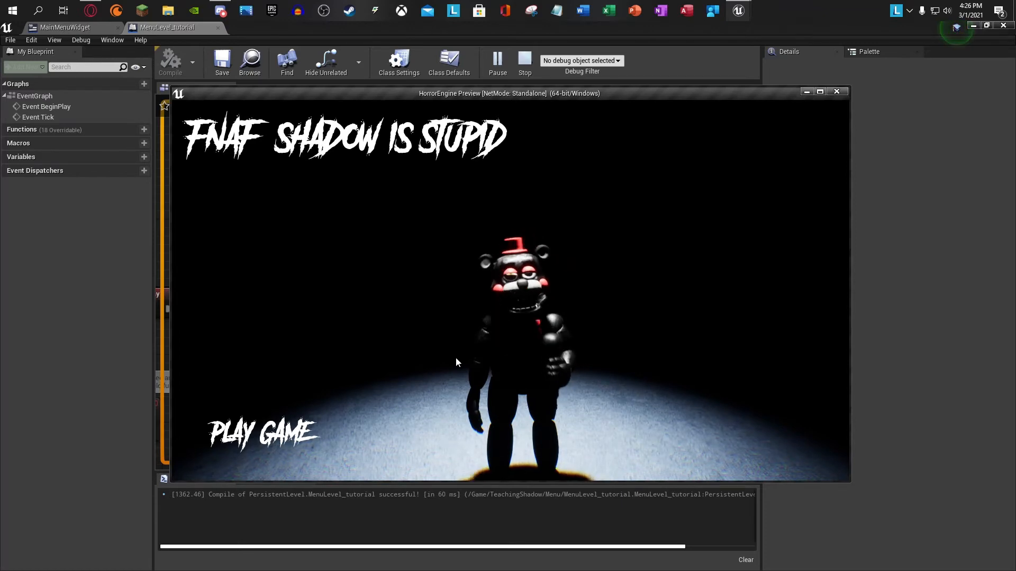
{"action": "key", "text": "Escape"}
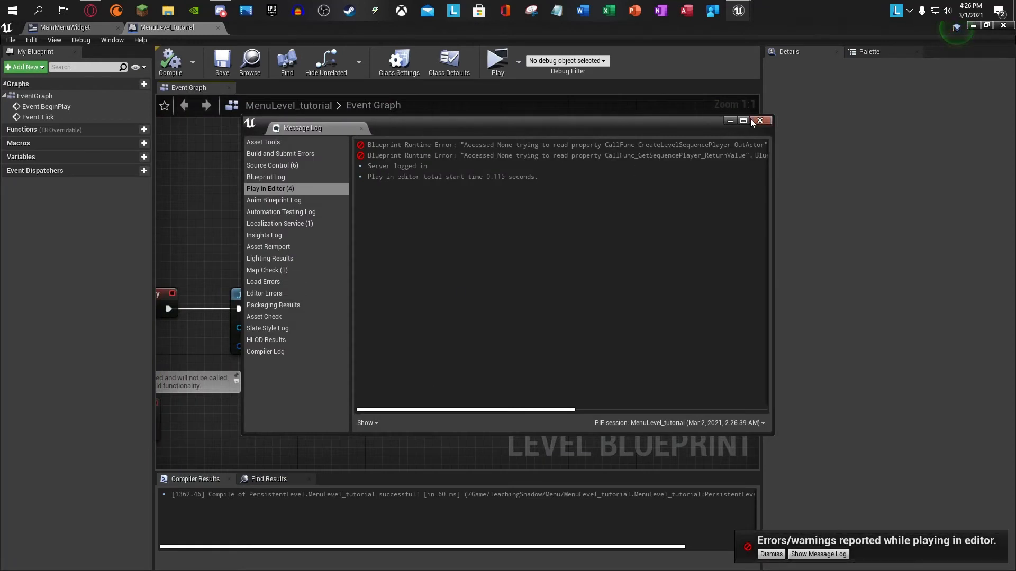
{"action": "scroll", "coordinate": [556, 229], "scroll_direction": "right", "scroll_amount": 2}
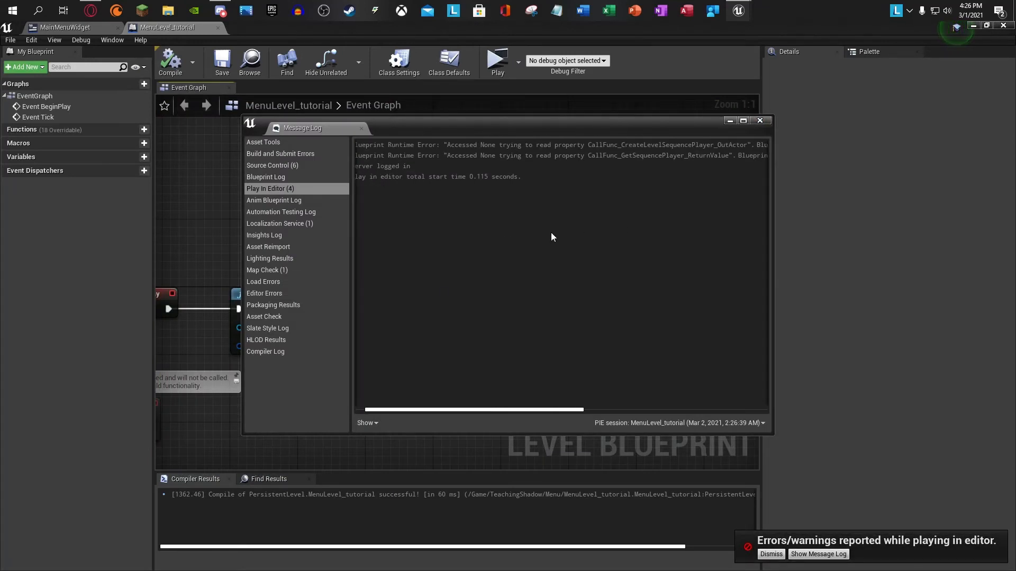
{"action": "left_click", "coordinate": [768, 122]}
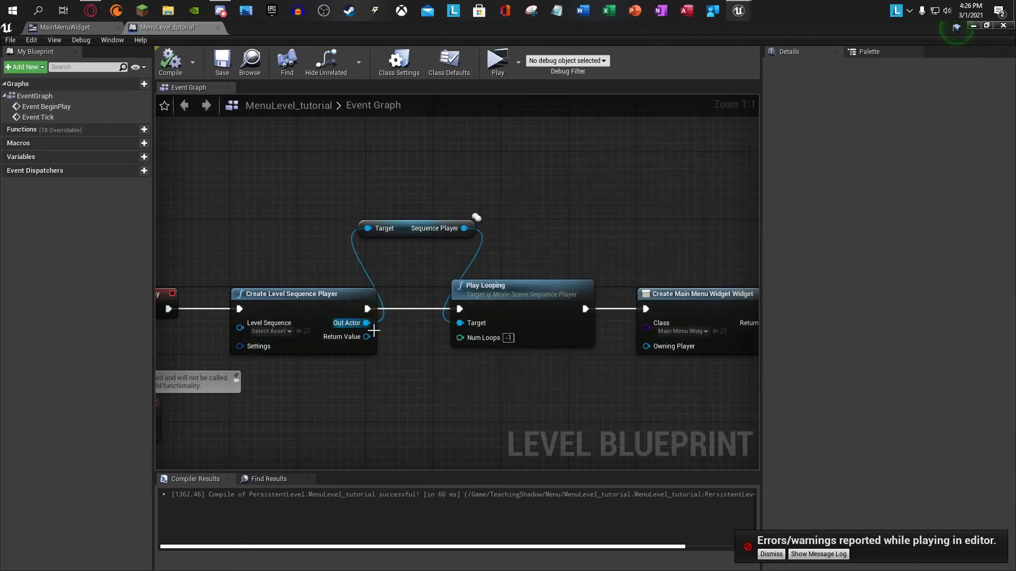
Step: Relink Out Actor to the Sequence Player getter, and try wiring Return Value to Play Looping's Target as well
{"action": "right_click", "coordinate": [367, 324]}
{"action": "left_click", "coordinate": [388, 349]}
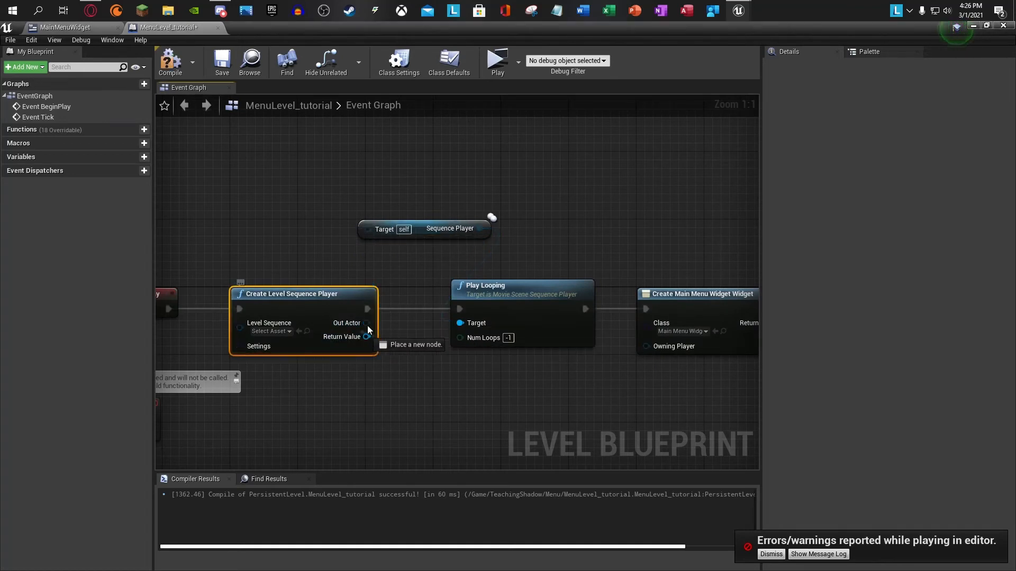
{"action": "left_click_drag", "start_coordinate": [371, 229], "coordinate": [371, 229]}
{"action": "left_click_drag", "start_coordinate": [366, 323], "coordinate": [351, 325]}
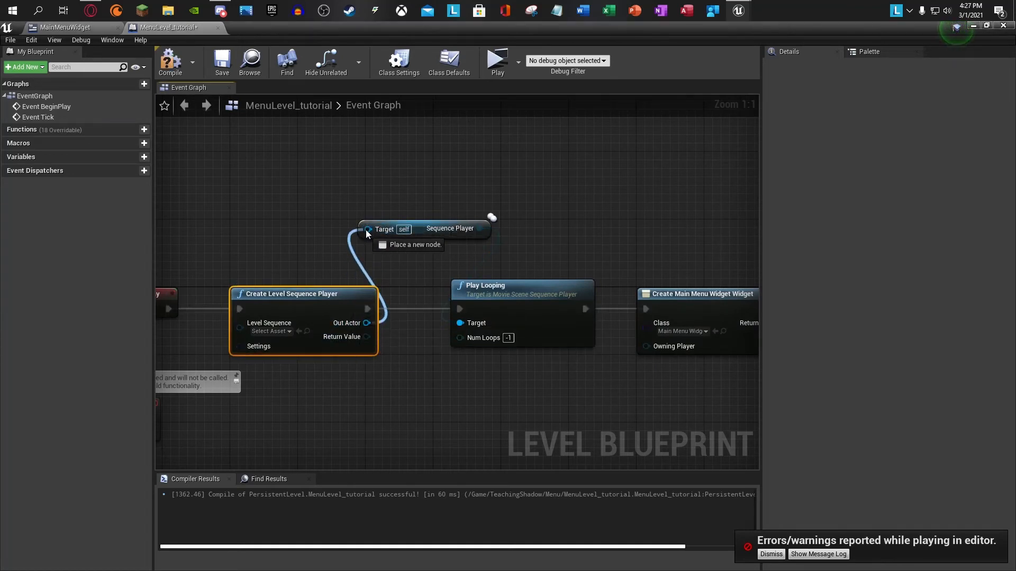
{"action": "left_click_drag", "start_coordinate": [366, 229], "coordinate": [370, 229]}
{"action": "left_click_drag", "start_coordinate": [366, 337], "coordinate": [443, 328]}
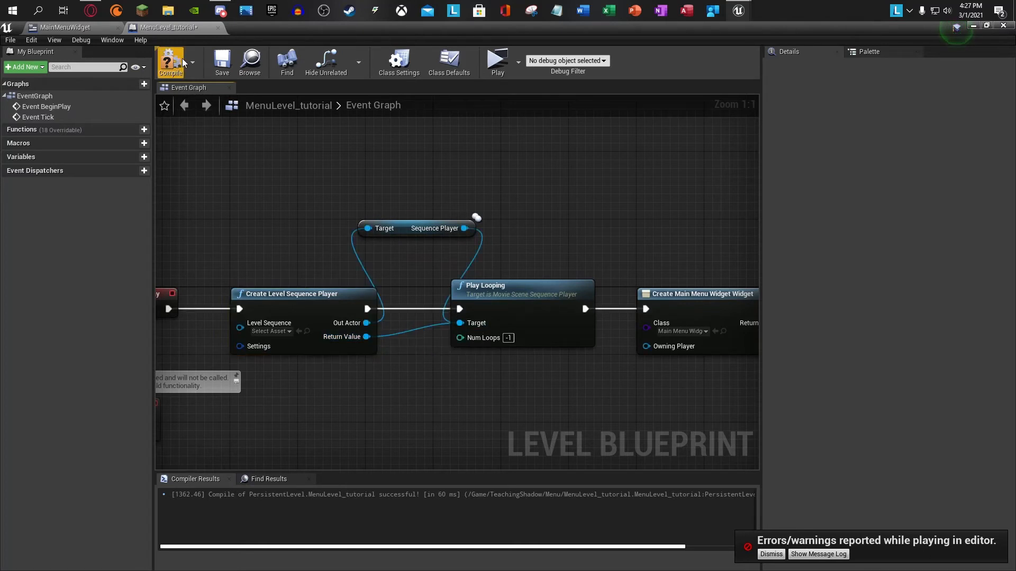
Step: Save the rewired level blueprint, play-test the menu again, and read through the Play In Editor message log
{"action": "left_click", "coordinate": [223, 62]}
{"action": "left_click", "coordinate": [497, 60]}
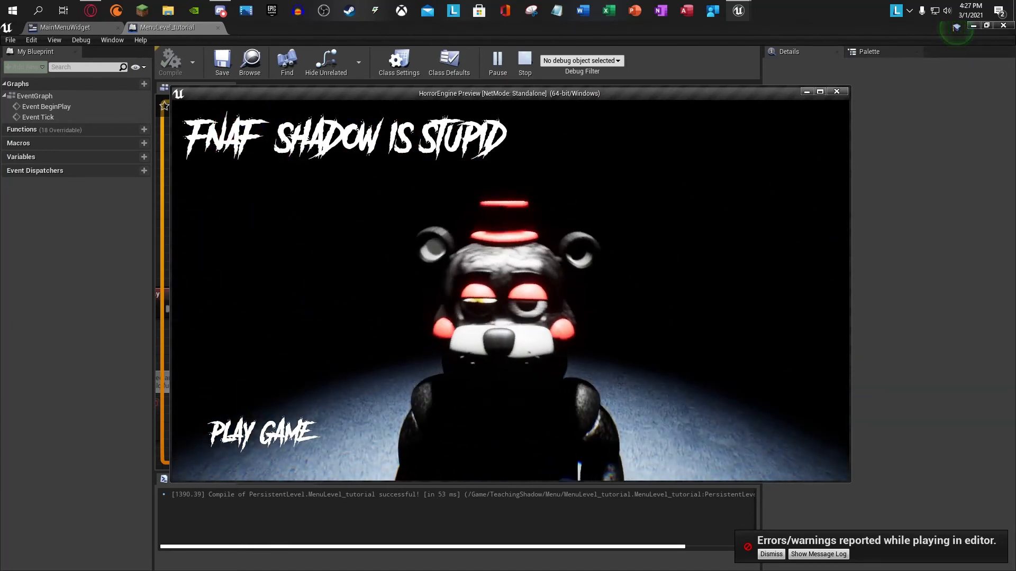
{"action": "key", "text": "Escape"}
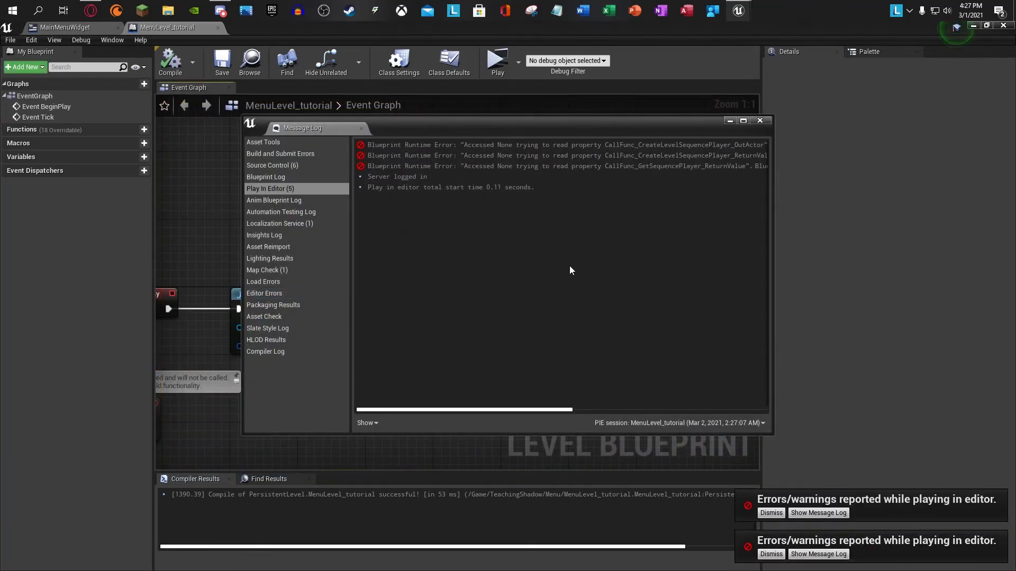
{"action": "left_click_drag", "start_coordinate": [470, 402], "coordinate": [331, 394]}
{"action": "left_click_drag", "start_coordinate": [423, 378], "coordinate": [693, 382]}
{"action": "left_click", "coordinate": [760, 120]}
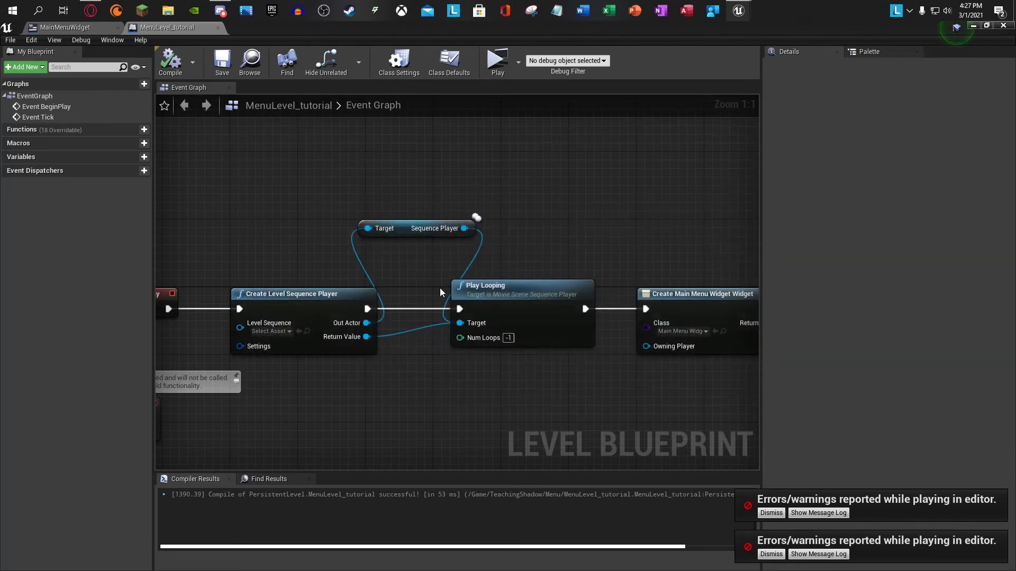
Step: Break the link between Create Level Sequence Player's Return Value and Play Looping's Target
{"action": "right_click", "coordinate": [365, 337]}
{"action": "left_click", "coordinate": [402, 360]}
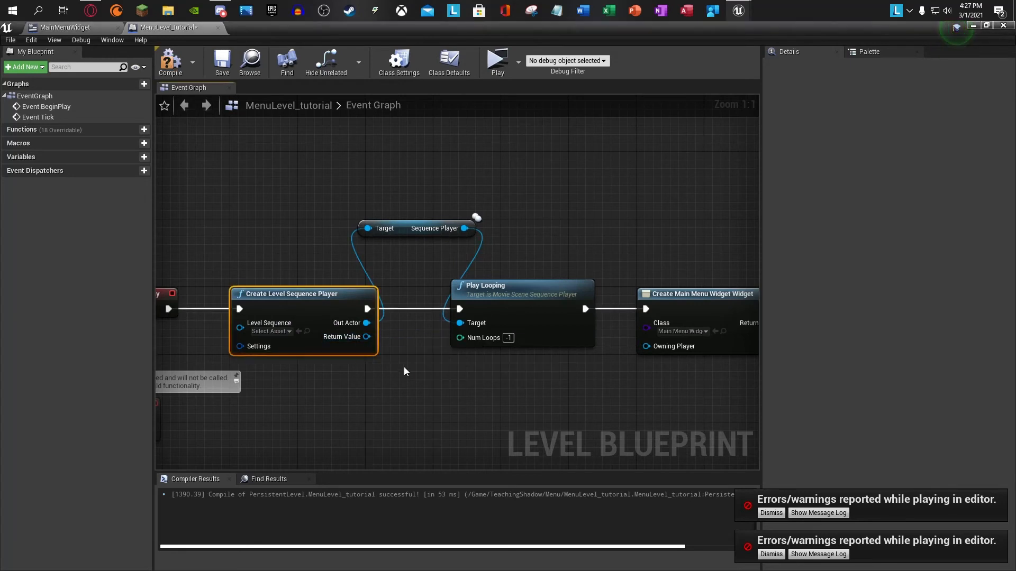
{"action": "right_click_drag", "start_coordinate": [408, 369], "coordinate": [386, 366]}
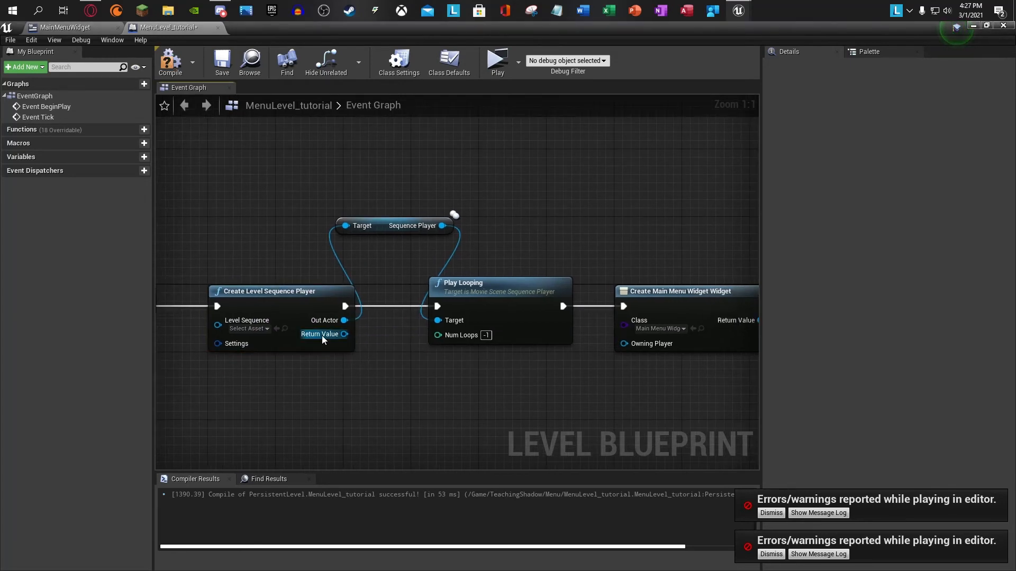
Step: Assign the menu level sequence asset to Create Level Sequence Player's Level Sequence input
{"action": "right_click_drag", "start_coordinate": [307, 388], "coordinate": [342, 371]}
{"action": "left_click", "coordinate": [283, 312]}
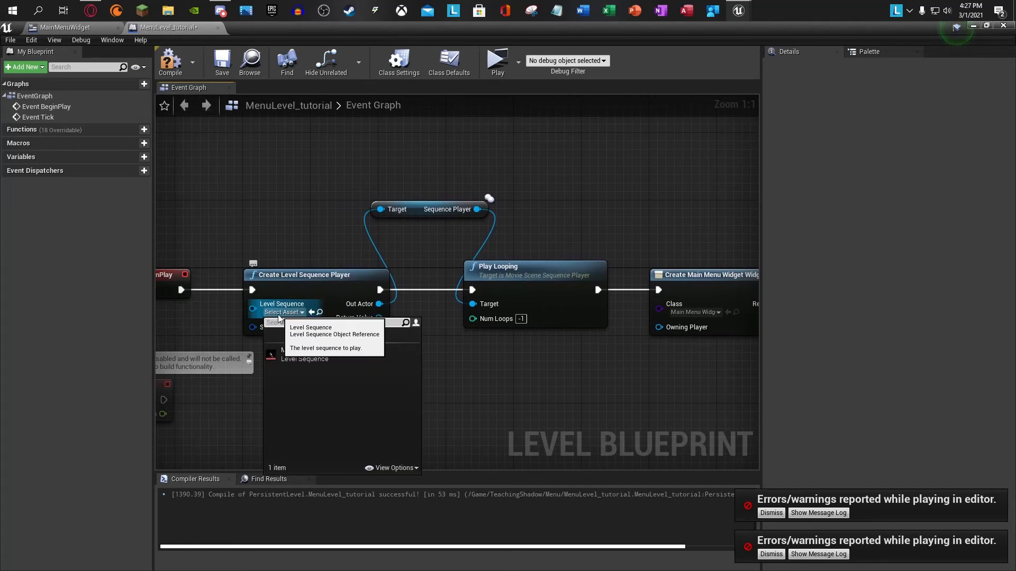
{"action": "left_click", "coordinate": [310, 355]}
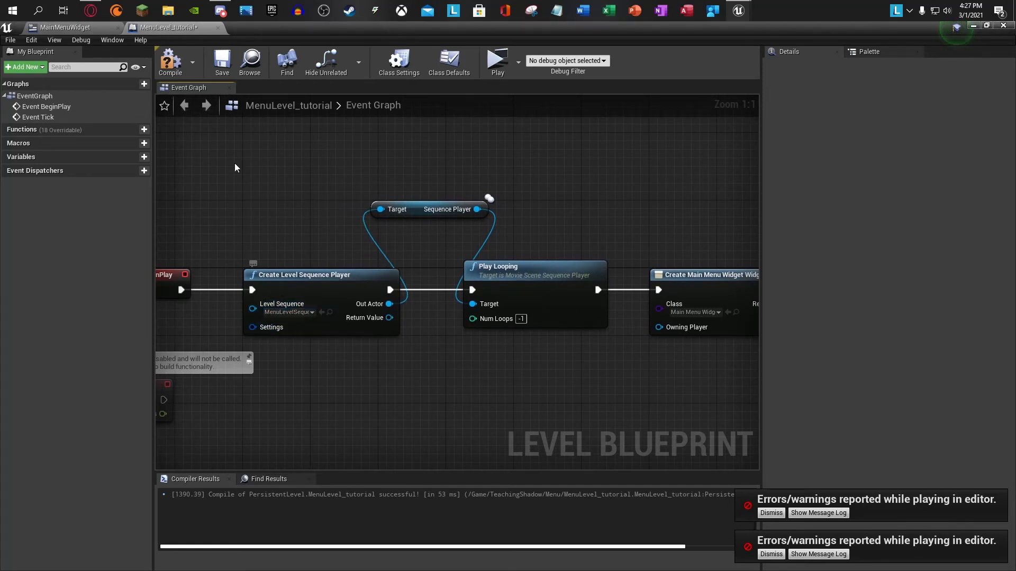
Step: Save the level blueprint and run a short play-test of the menu with its looping camera sequence
{"action": "left_click", "coordinate": [220, 58]}
{"action": "left_click", "coordinate": [497, 61]}
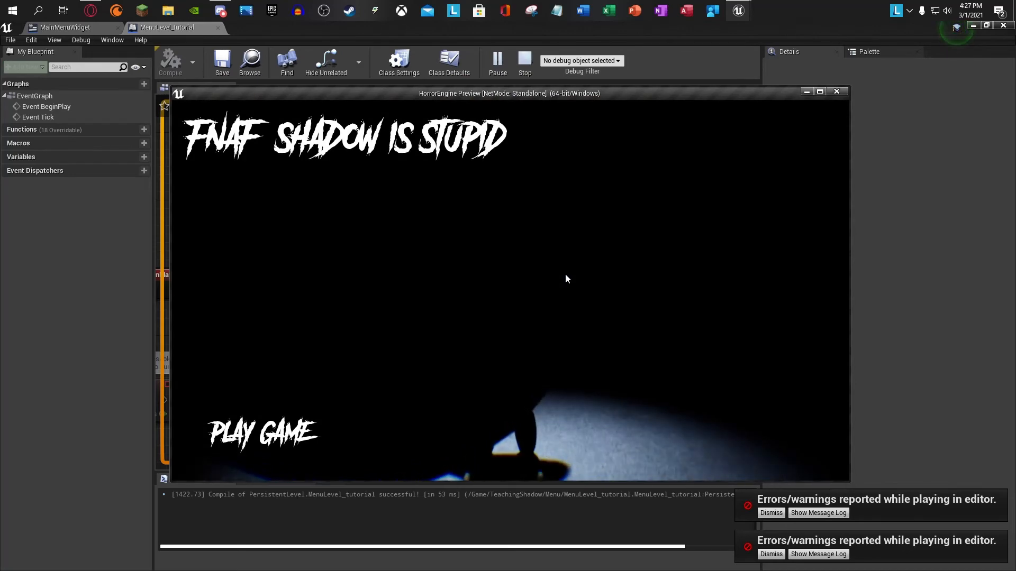
{"action": "key", "text": "Escape"}
Step: Switch to the main level editor, play-test the menu level, and start the game with Play Game
{"action": "left_click", "coordinate": [974, 26]}
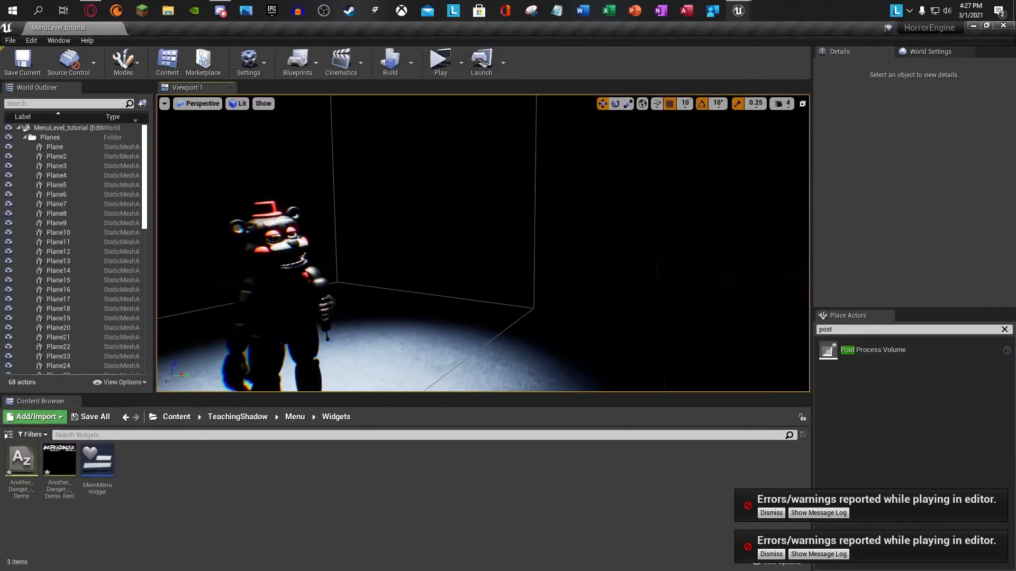
{"action": "left_click", "coordinate": [440, 59]}
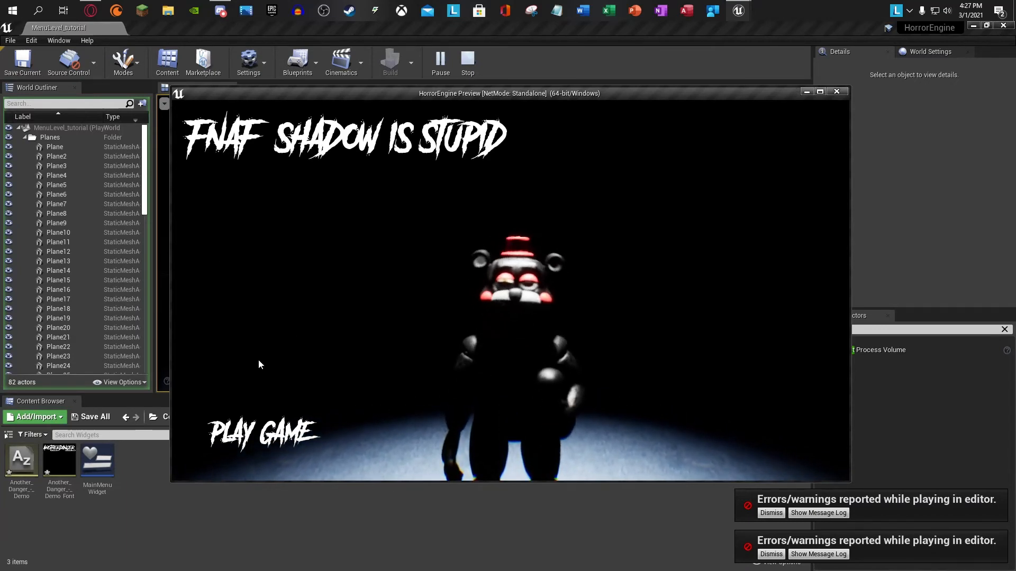
{"action": "left_click", "coordinate": [263, 434]}
{"action": "left_click", "coordinate": [477, 296]}
Step: Walk around the TeachingShadow level, pick up the tool on the floor, end the test, and dismiss the error notifications
{"action": "key", "text": "w"}
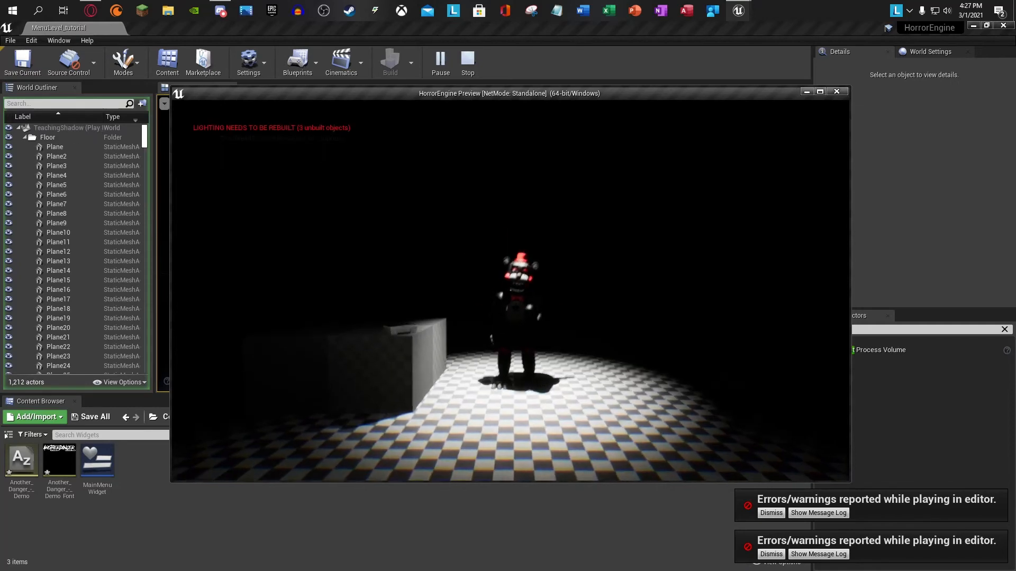
{"action": "key", "text": "w"}
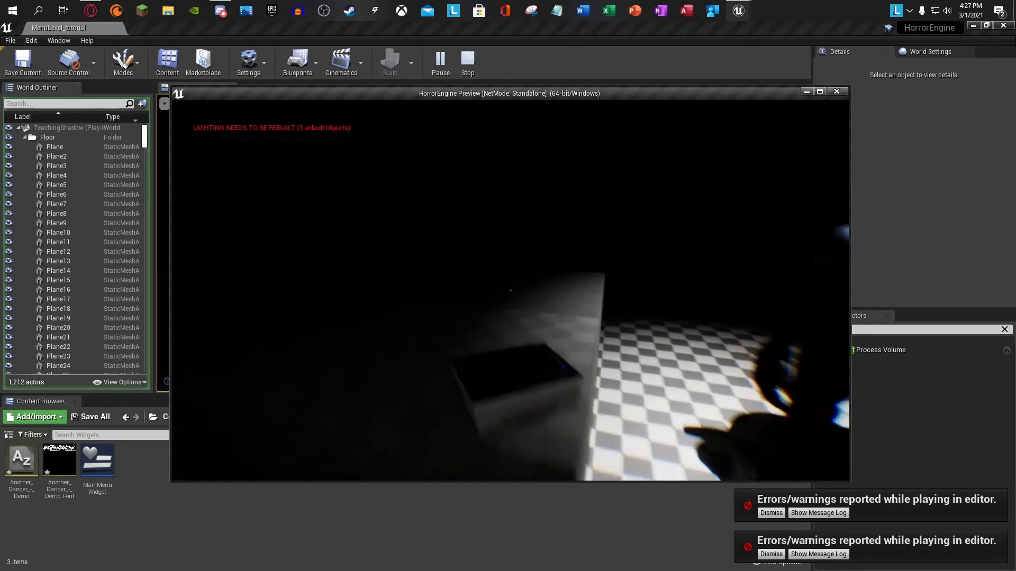
{"action": "key", "text": "w"}
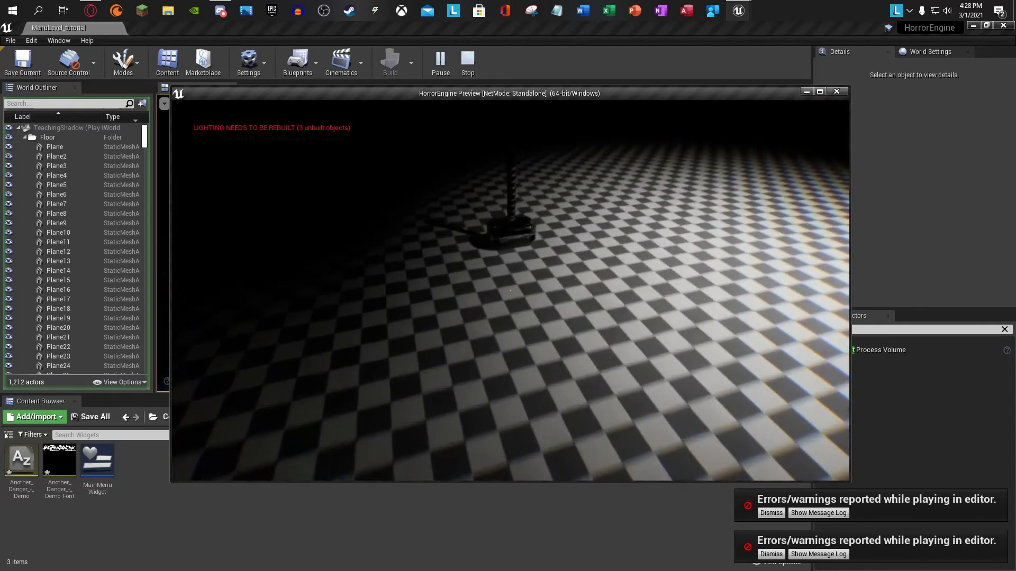
{"action": "key", "text": "e"}
{"action": "key", "text": "w"}
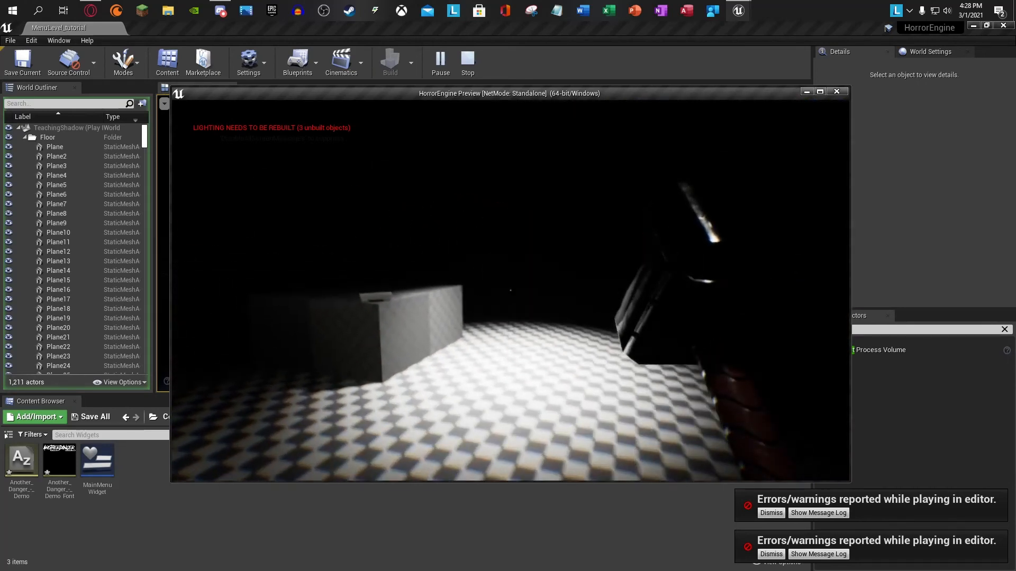
{"action": "key", "text": "w"}
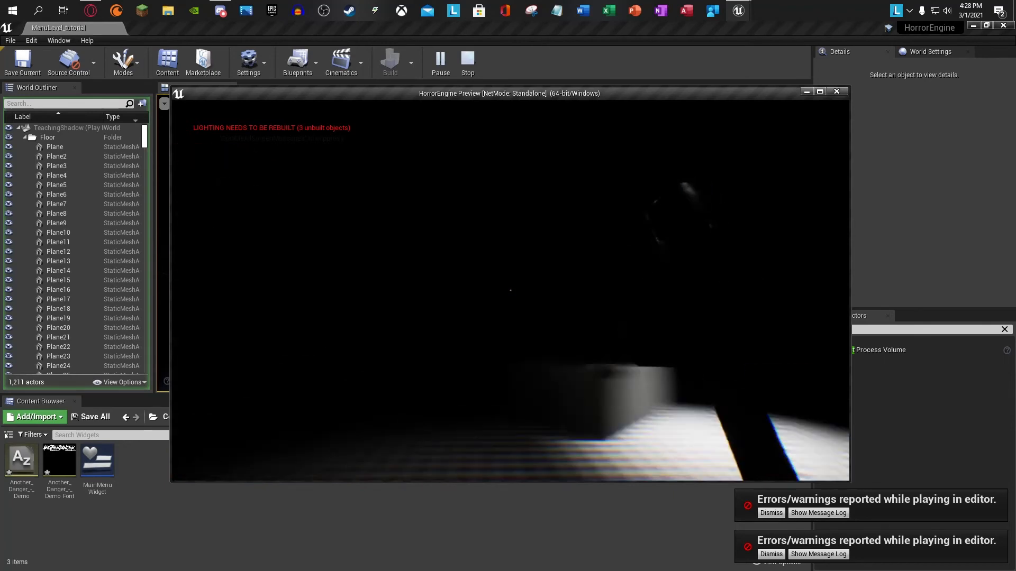
{"action": "key", "text": "w"}
{"action": "key", "text": "w"}
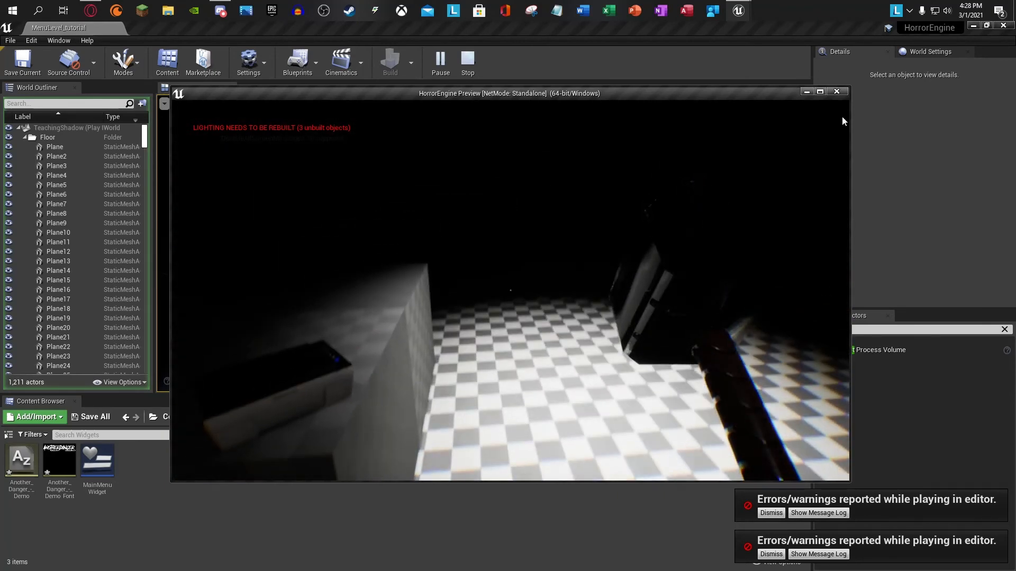
{"action": "key", "text": "Escape"}
{"action": "left_click", "coordinate": [768, 554]}
{"action": "left_click", "coordinate": [766, 556]}
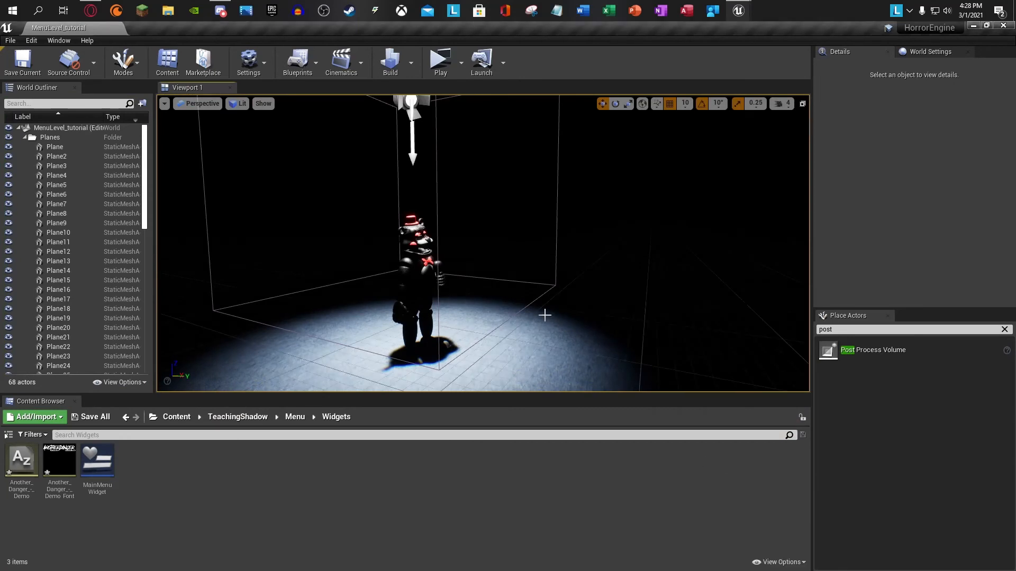
{"action": "key", "text": "s"}
{"action": "right_click_drag", "start_coordinate": [522, 297], "coordinate": [571, 254]}
{"action": "key", "text": "w"}
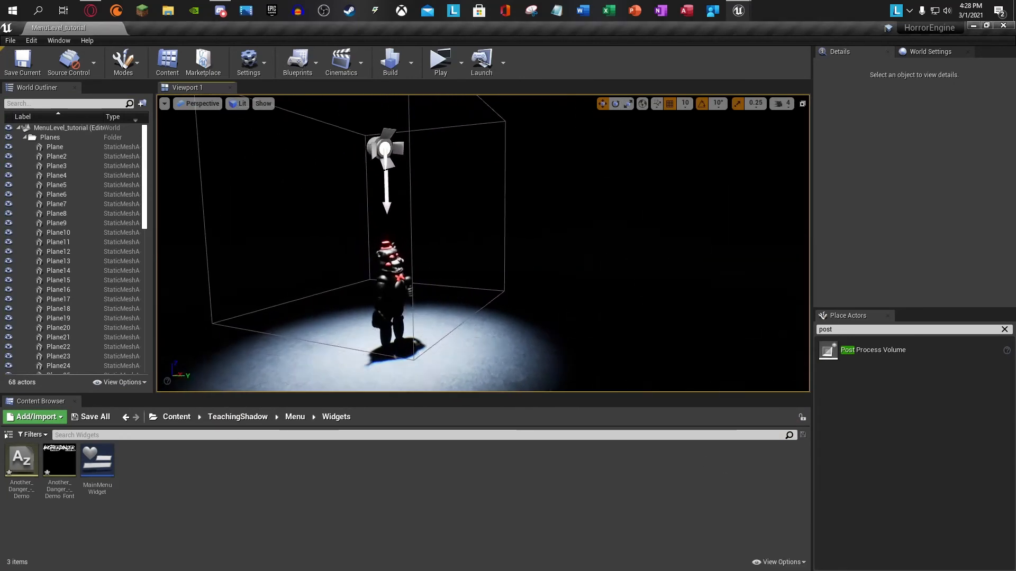
{"action": "key", "text": "w"}
{"action": "right_click_drag", "start_coordinate": [522, 297], "coordinate": [468, 246]}
{"action": "key", "text": "s"}
{"action": "key", "text": "s"}
{"action": "key", "text": "w"}
{"action": "key", "text": "w"}
{"action": "key", "text": "s"}
{"action": "key", "text": "w"}
{"action": "key", "text": "d"}
{"action": "key", "text": "s"}
{"action": "key", "text": "w"}
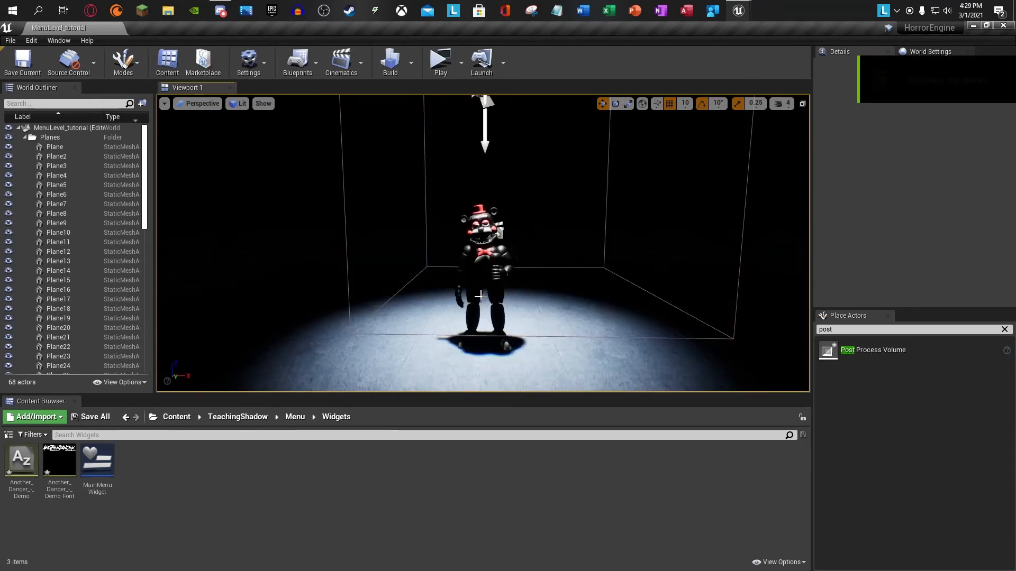
{"action": "right_click_drag", "start_coordinate": [443, 239], "coordinate": [476, 301]}
{"action": "key", "text": "s"}
{"action": "key", "text": "w"}
{"action": "key", "text": "w"}
{"action": "key", "text": "s"}
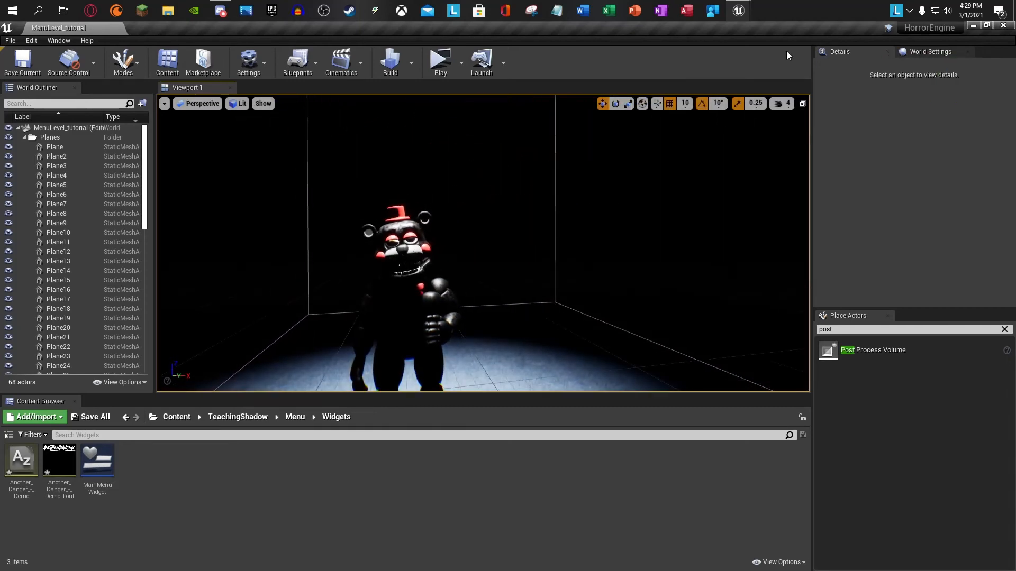
Step: Return to the blueprint editor window and close the MenuLevel_tutorial blueprint, leaving the MainMenuWidget graph open
{"action": "mouse_move", "coordinate": [749, 4]}
{"action": "left_click", "coordinate": [795, 66]}
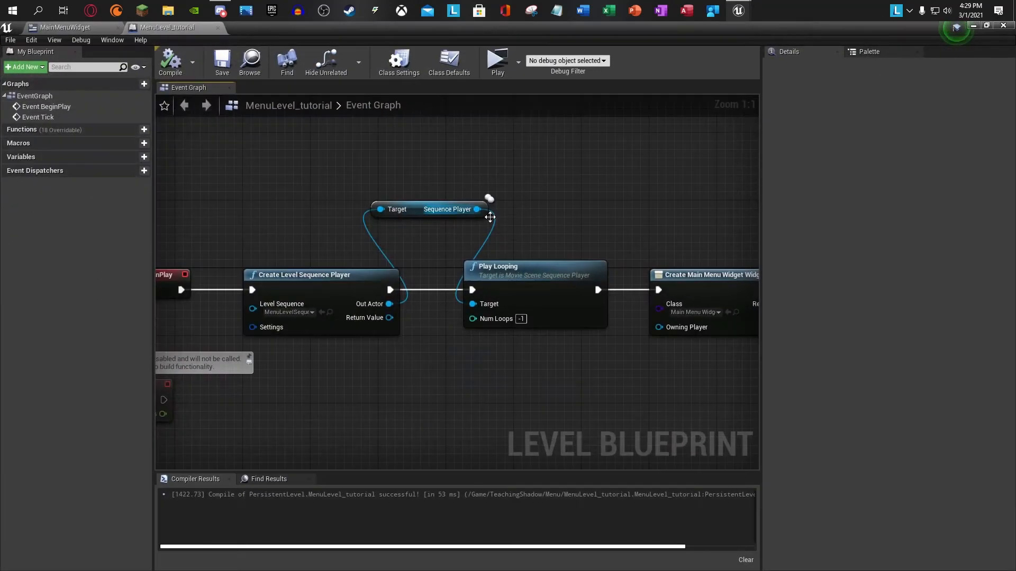
{"action": "left_click", "coordinate": [217, 27]}
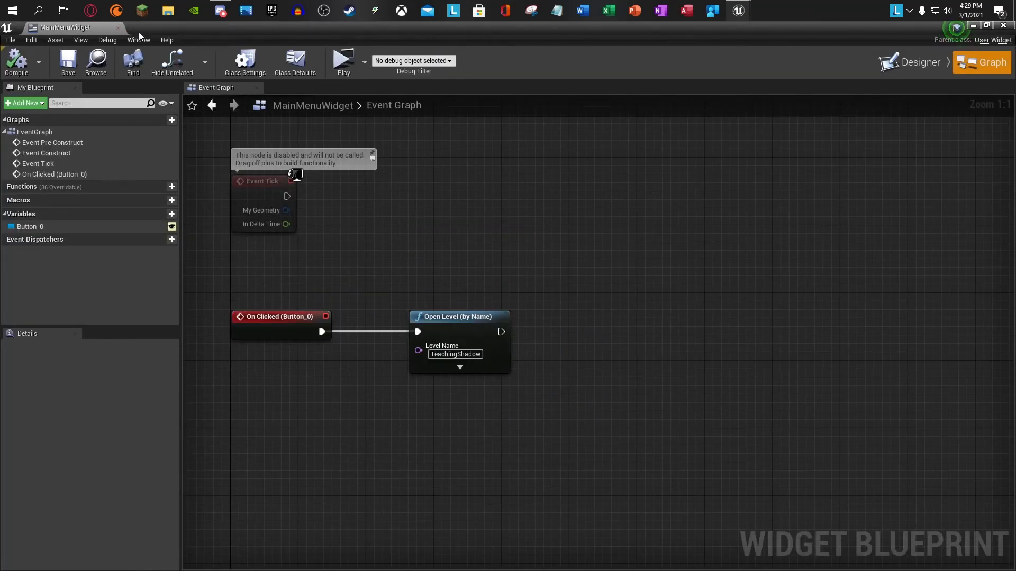
Step: Add a Get Player Controller node below Event Construct in the MainMenuWidget event graph
{"action": "right_click_drag", "start_coordinate": [397, 226], "coordinate": [492, 422]}
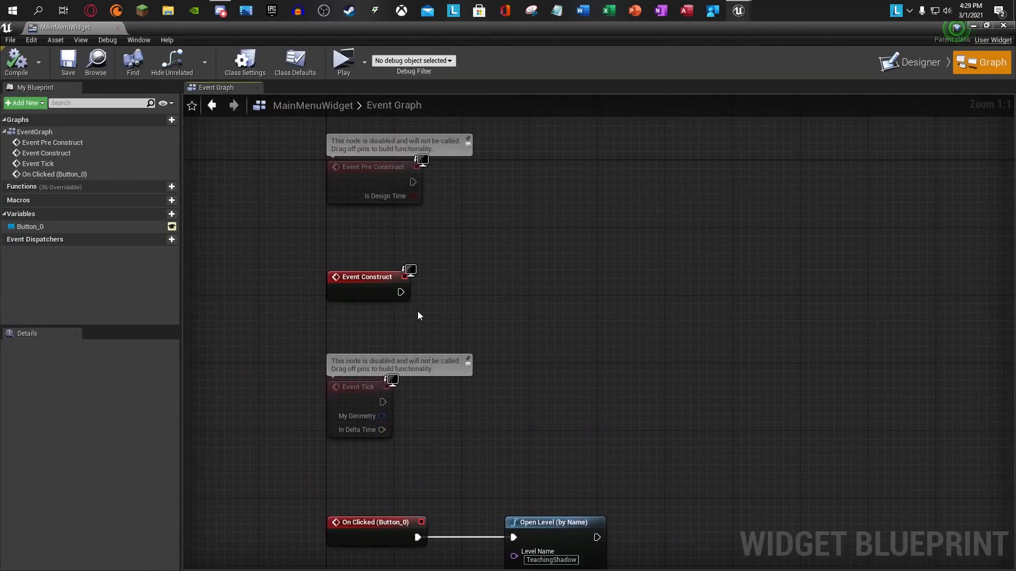
{"action": "right_click", "coordinate": [420, 328]}
{"action": "type", "text": "get pla"}
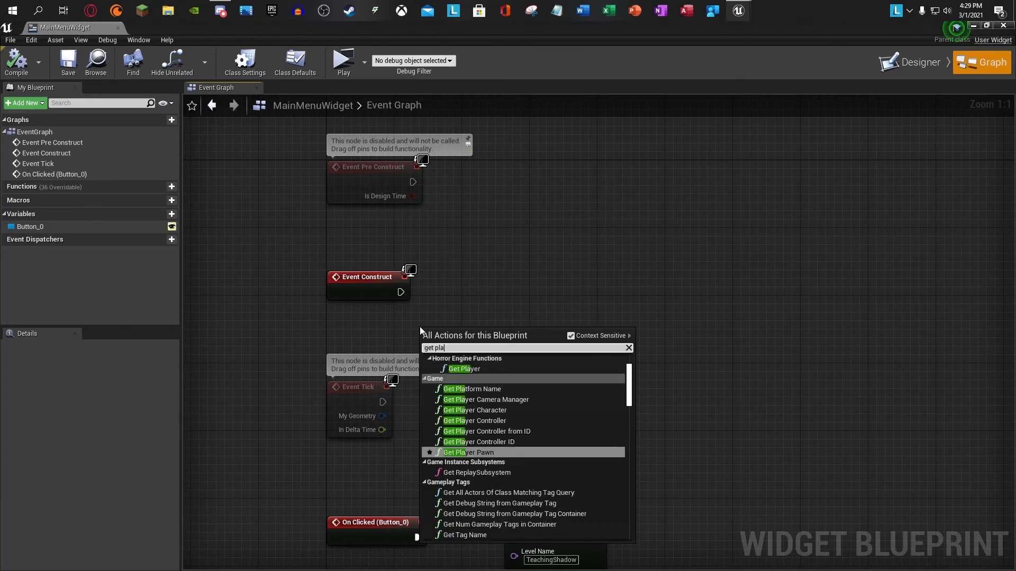
{"action": "type", "text": "yer co"}
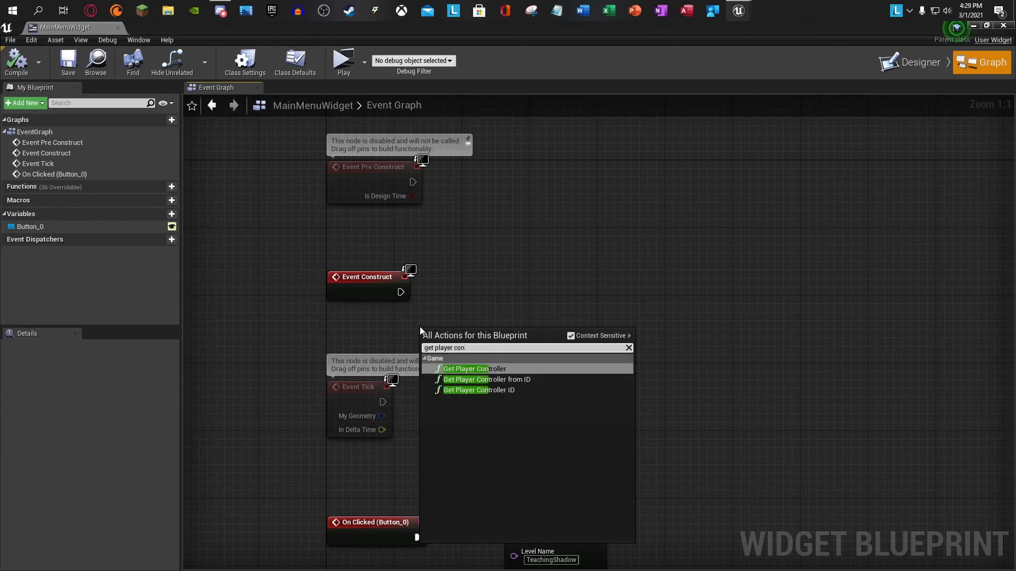
{"action": "type", "text": "n"}
{"action": "key", "text": "Return"}
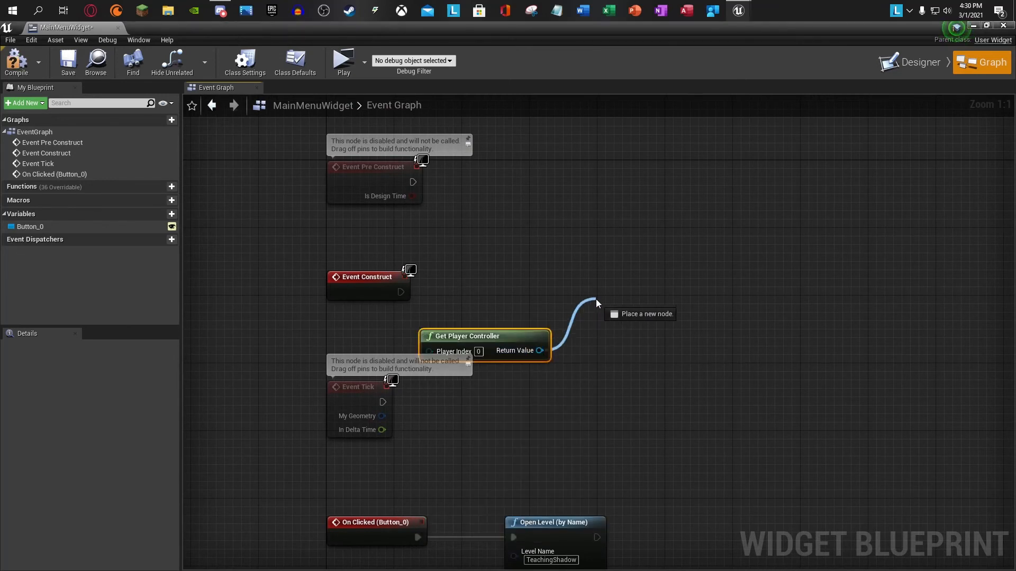
Step: Add a Set Show Mouse Cursor node from Get Player Controller's Return Value and align it with Event Construct
{"action": "left_click_drag", "start_coordinate": [596, 299], "coordinate": [596, 300]}
{"action": "type", "text": "set show"}
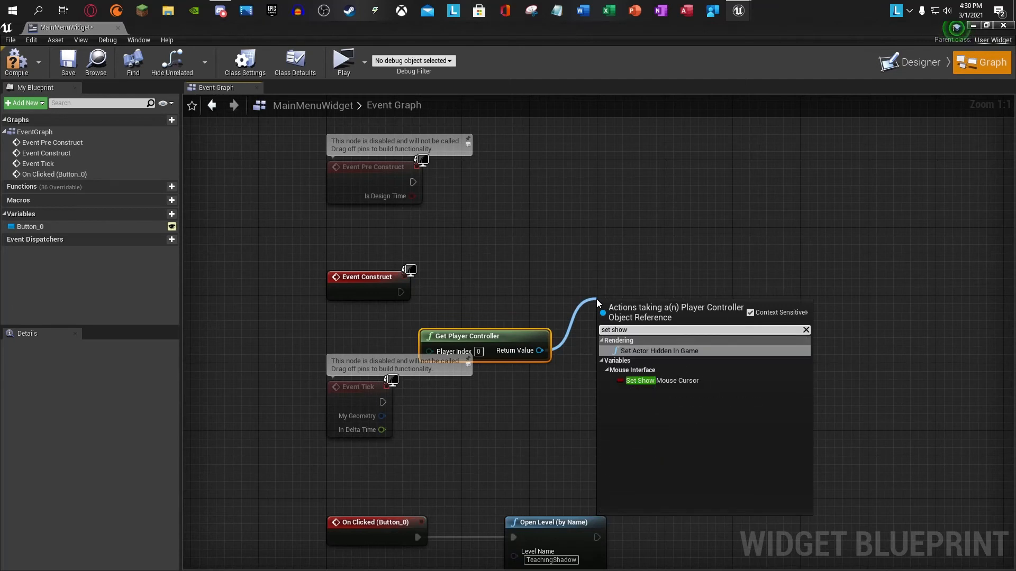
{"action": "key", "text": "Down"}
{"action": "key", "text": "Return"}
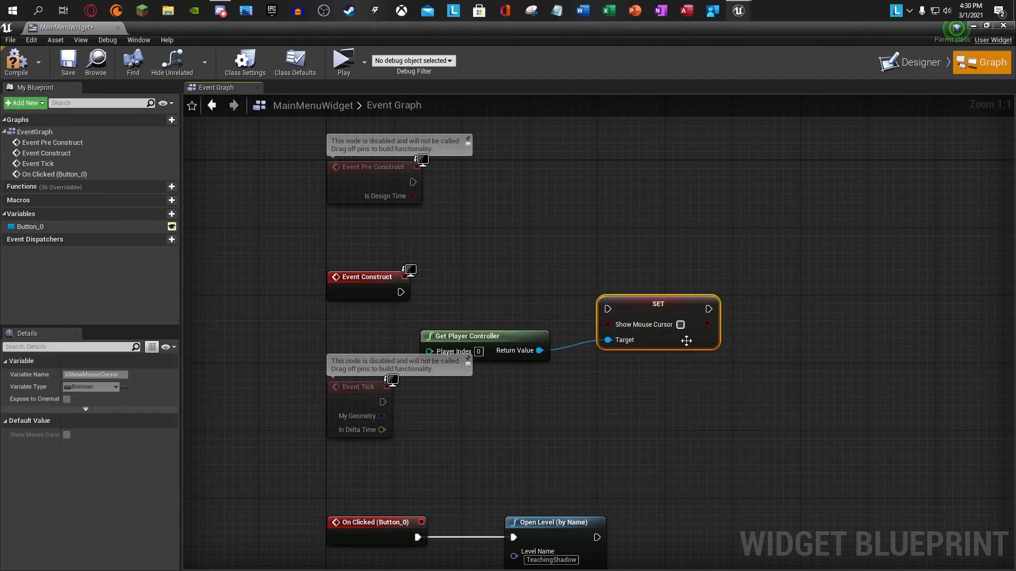
{"action": "left_click_drag", "start_coordinate": [673, 301], "coordinate": [647, 285]}
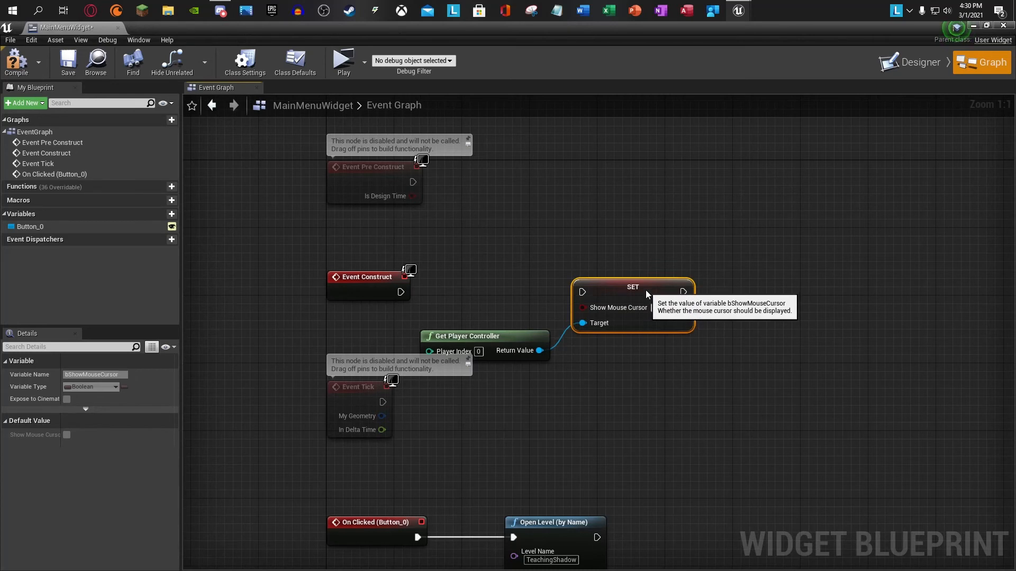
Step: Connect Event Construct to the Set node with Show Mouse Cursor enabled, and move both new nodes closer to the event
{"action": "left_click_drag", "start_coordinate": [400, 292], "coordinate": [582, 297]}
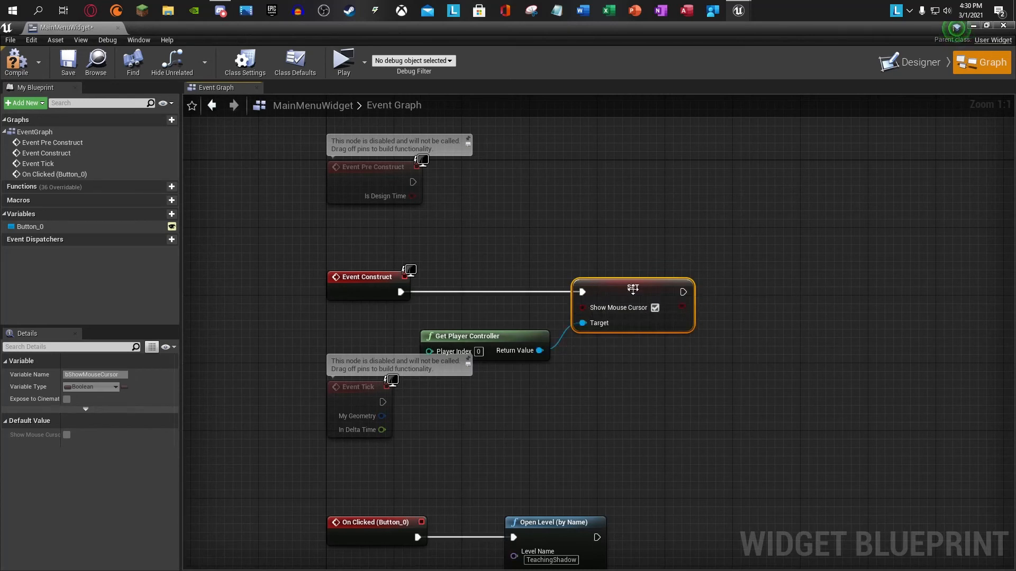
{"action": "left_click_drag", "start_coordinate": [431, 334], "coordinate": [430, 334]}
{"action": "left_click_drag", "start_coordinate": [633, 295], "coordinate": [497, 295]}
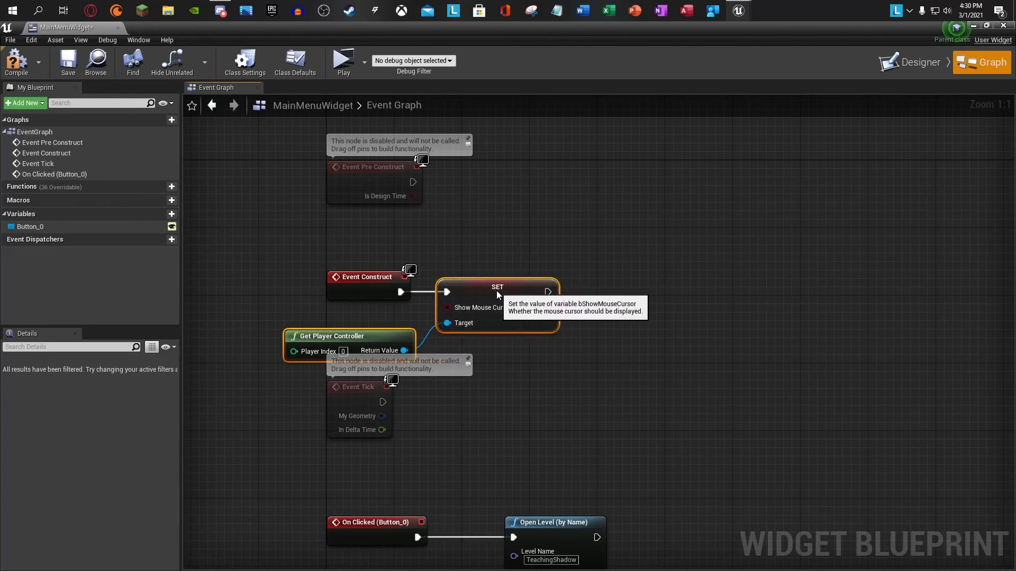
{"action": "left_click", "coordinate": [503, 270]}
Step: Compile the widget blueprint and play-test the menu, starting the game with Play Game before ending the test
{"action": "left_click", "coordinate": [7, 62]}
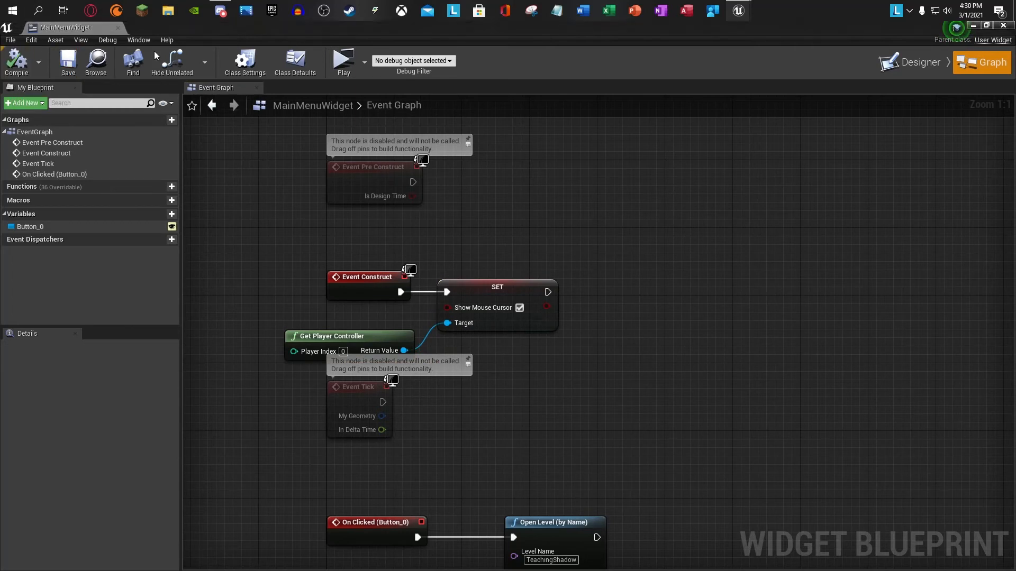
{"action": "left_click", "coordinate": [343, 61]}
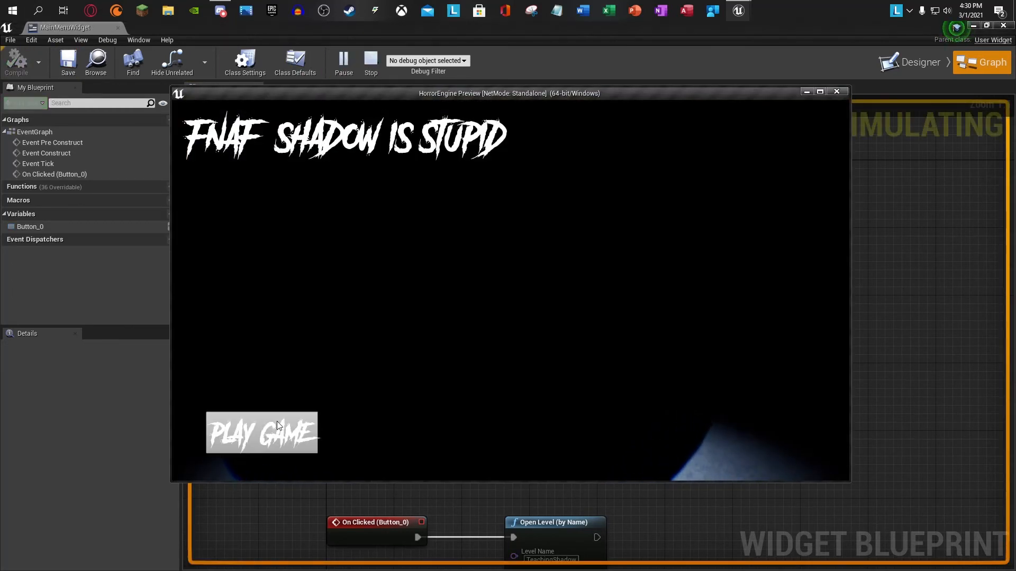
{"action": "left_click", "coordinate": [262, 433]}
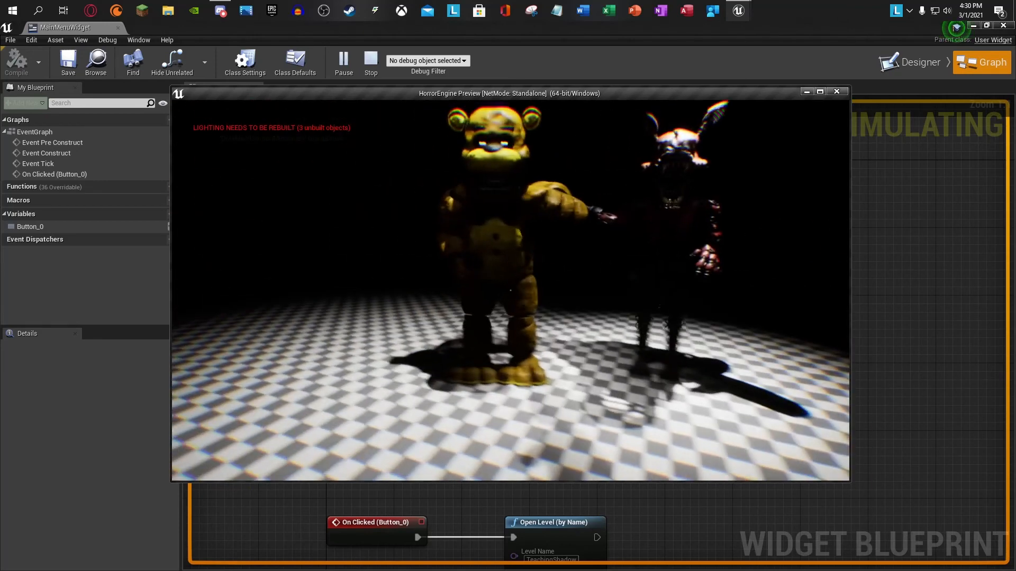
{"action": "key", "text": "Escape"}
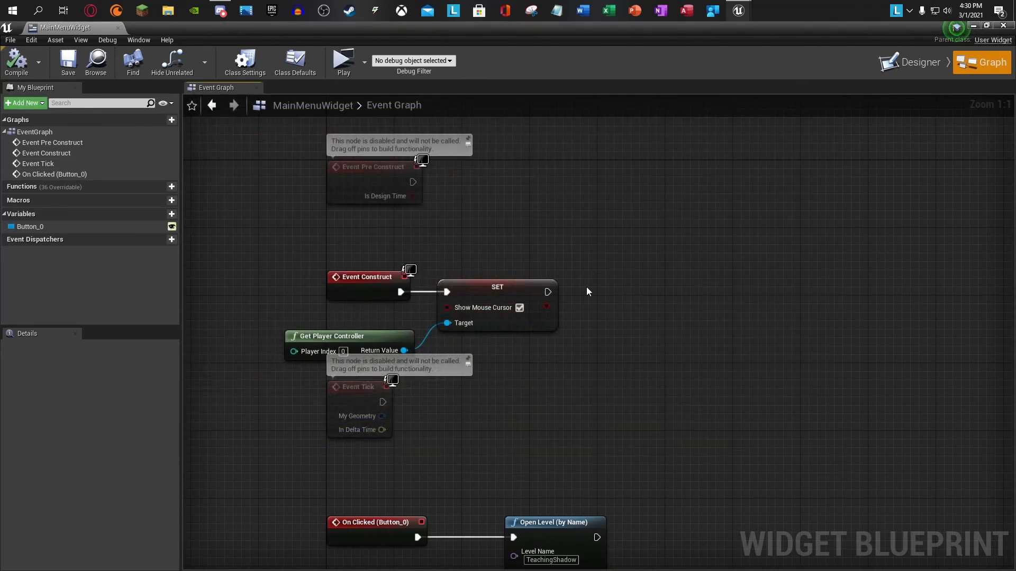
Step: Move Get Player Controller clear of the Event Tick comment, then save and close the MainMenuWidget blueprint
{"action": "left_click_drag", "start_coordinate": [390, 344], "coordinate": [388, 327]}
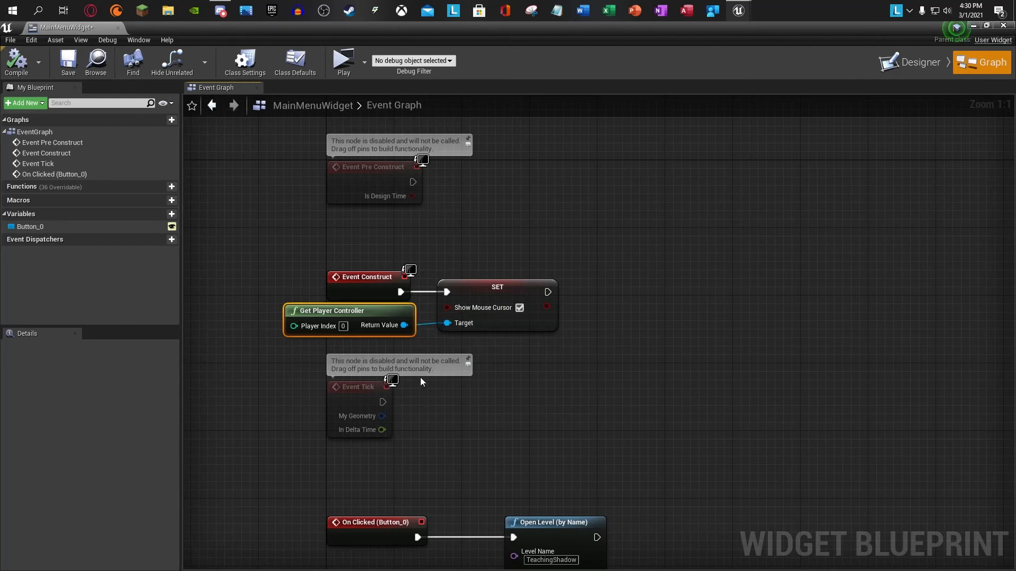
{"action": "mouse_move", "coordinate": [356, 325]}
{"action": "left_mouse_down"}
{"action": "mouse_move", "coordinate": [297, 317]}
{"action": "mouse_move", "coordinate": [388, 321]}
{"action": "mouse_move", "coordinate": [372, 319]}
{"action": "left_mouse_up"}
{"action": "left_click", "coordinate": [456, 260]}
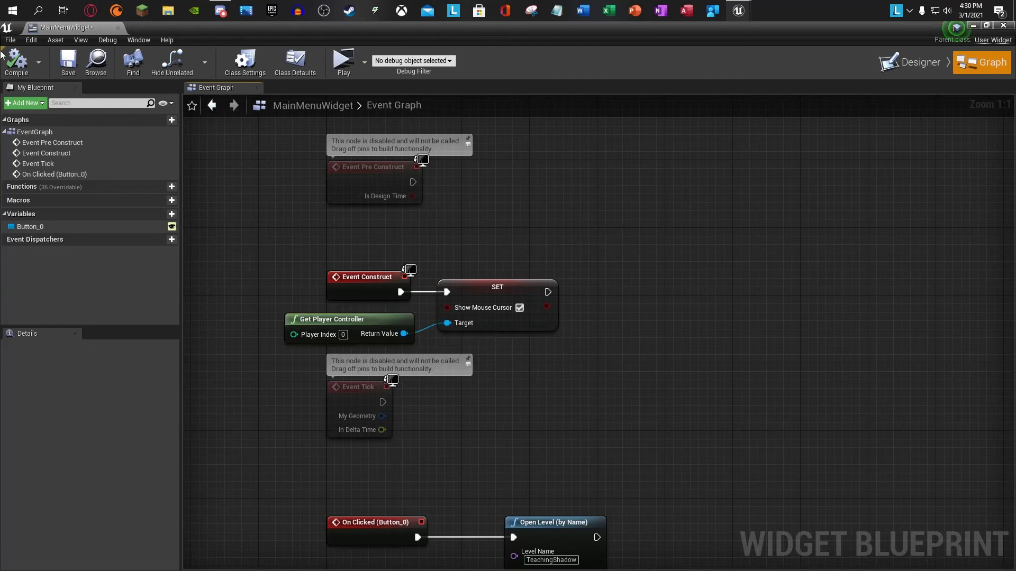
{"action": "left_click", "coordinate": [74, 64]}
{"action": "left_click", "coordinate": [118, 27]}
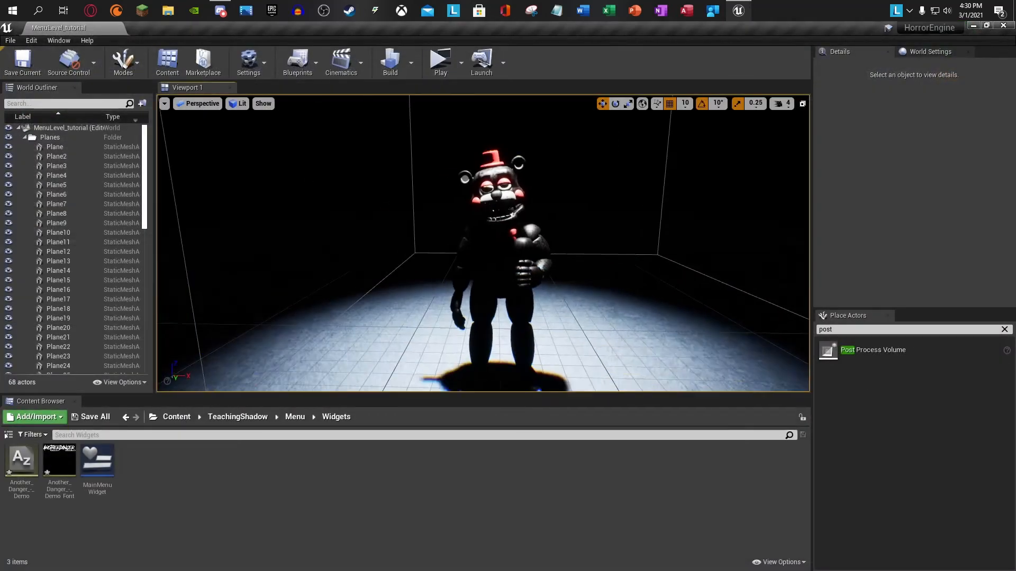
Step: Reopen MainMenuWidget from the Widgets folder in the widget designer
{"action": "key", "text": "s"}
{"action": "right_click_drag", "start_coordinate": [482, 243], "coordinate": [526, 241]}
{"action": "key", "text": "a"}
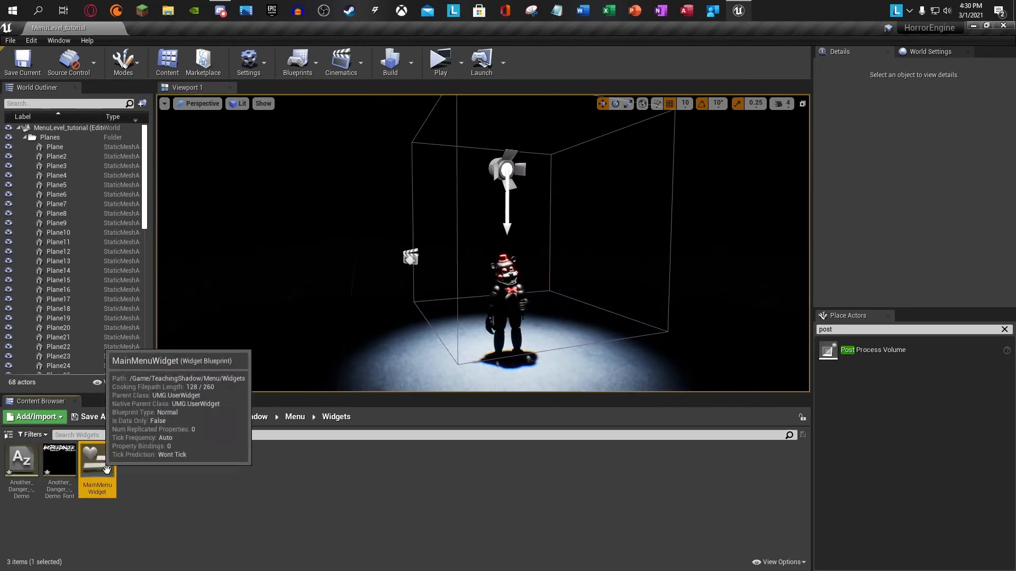
{"action": "double_click", "coordinate": [97, 461]}
{"action": "scroll", "coordinate": [489, 279], "scroll_direction": "up", "scroll_amount": 1}
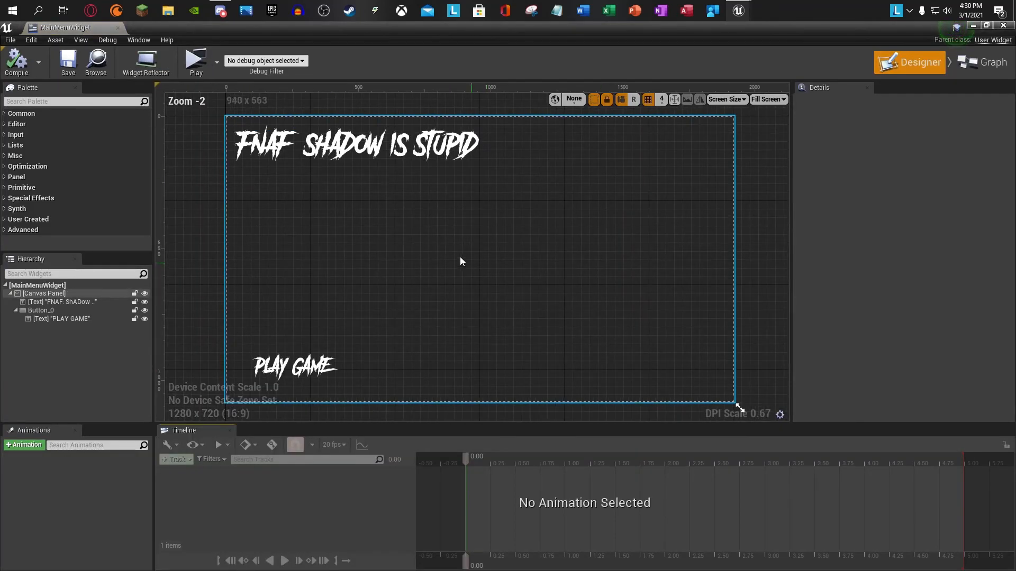
Step: Duplicate the Play Game button and place the copy near the canvas's lower-right corner, at about X 1528, Y 896
{"action": "left_click", "coordinate": [27, 106]}
{"action": "type", "text": "Bu"}
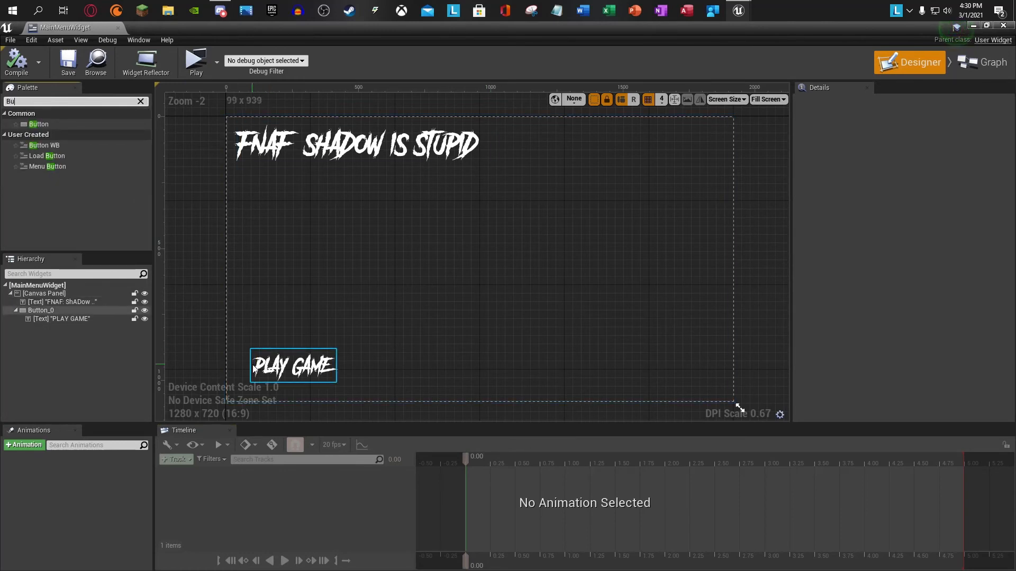
{"action": "left_click", "coordinate": [55, 311]}
{"action": "right_click", "coordinate": [55, 313]}
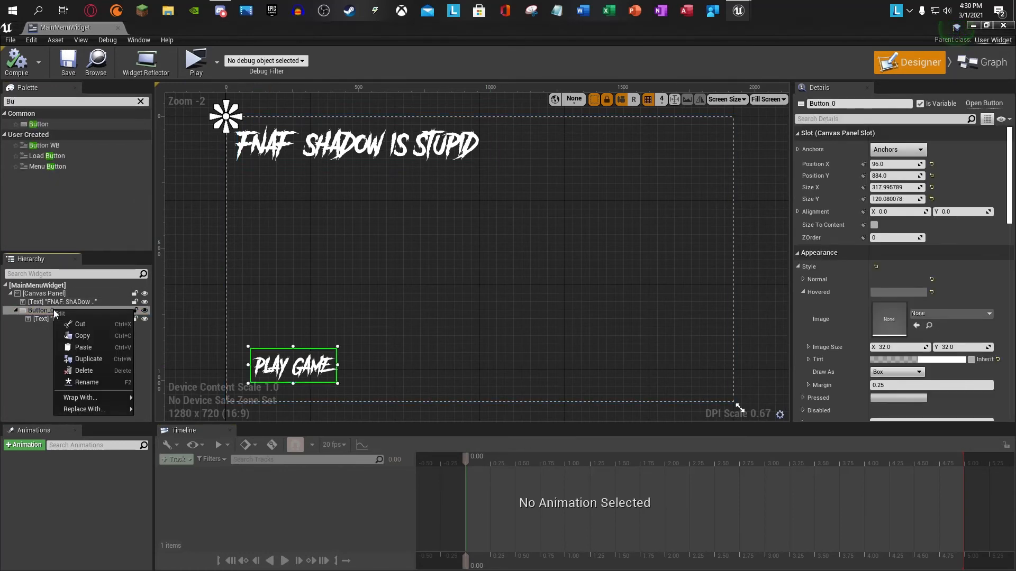
{"action": "left_click", "coordinate": [88, 358]}
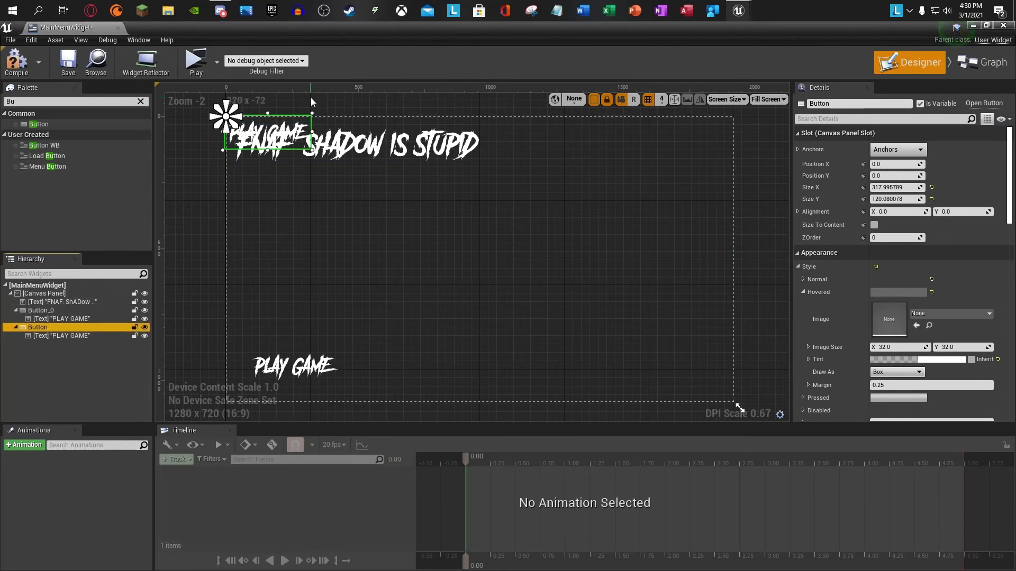
{"action": "left_click_drag", "start_coordinate": [310, 123], "coordinate": [715, 360]}
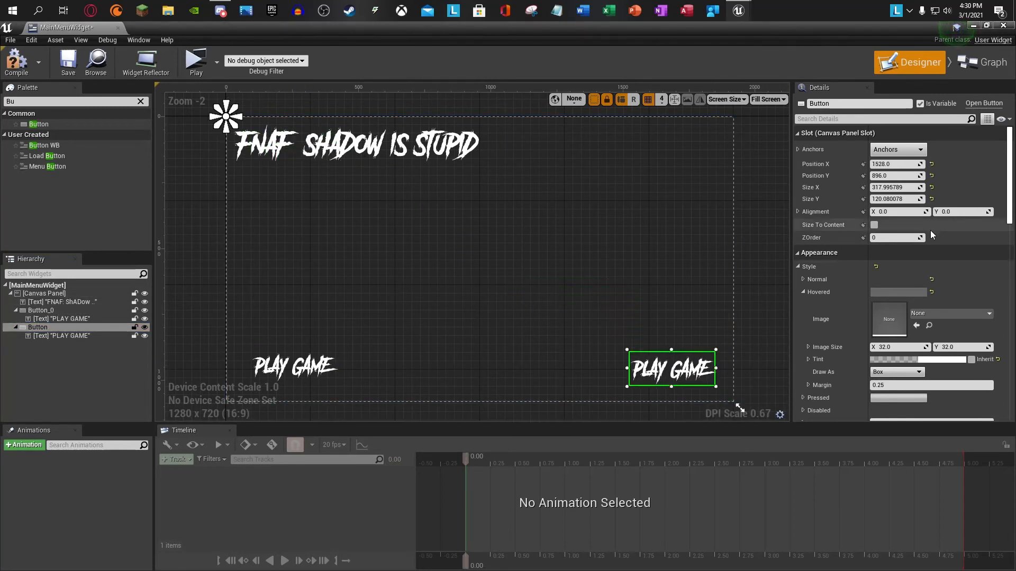
Step: Change the duplicated button's text to CREDITS
{"action": "left_click", "coordinate": [672, 369]}
{"action": "left_click", "coordinate": [910, 211]}
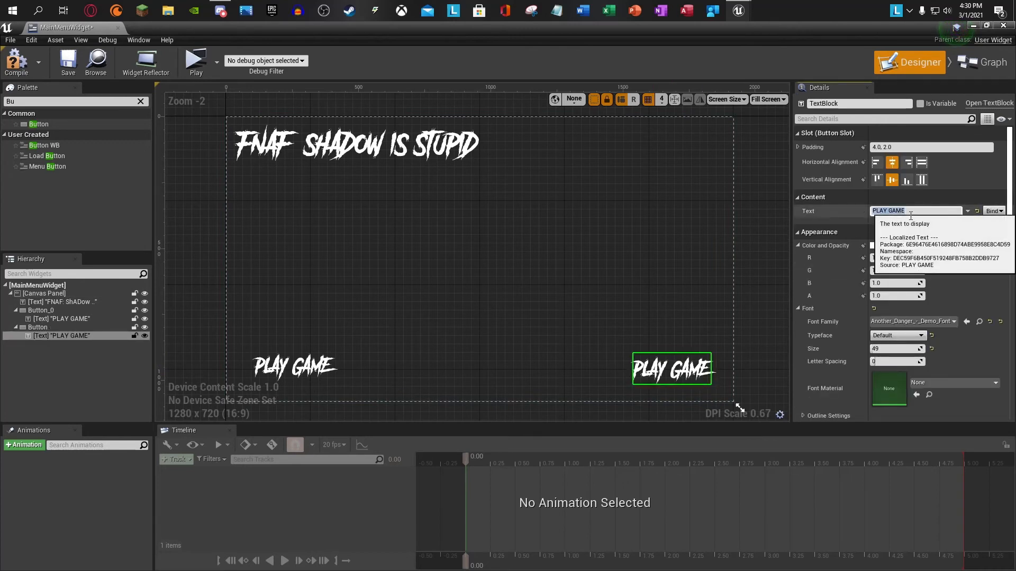
{"action": "key", "text": "Return"}
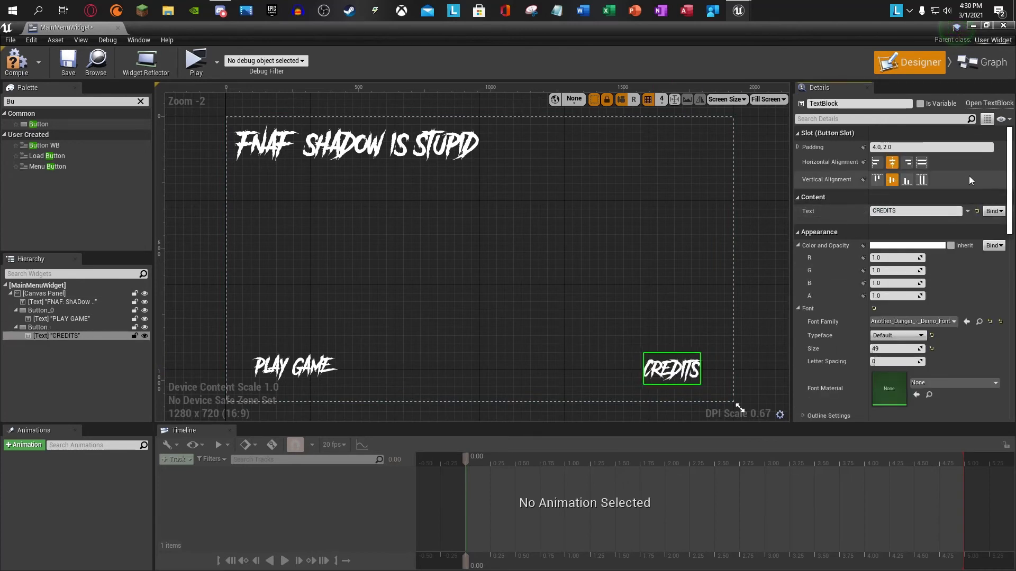
Step: Adjust the Credits button's placement to about X 1520, Y 888, level with Play Game
{"action": "left_click", "coordinate": [671, 369]}
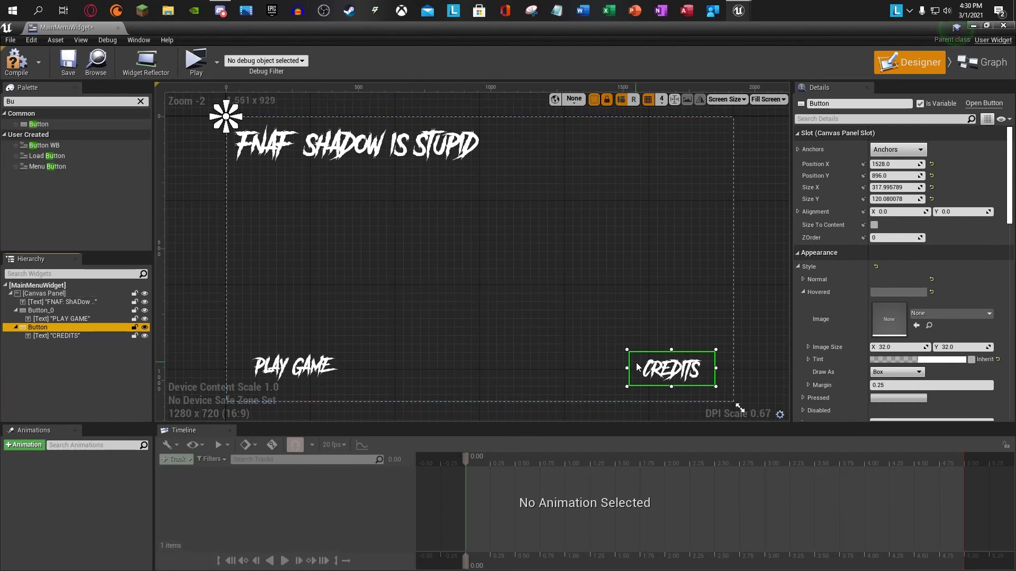
{"action": "left_click_drag", "start_coordinate": [639, 365], "coordinate": [631, 369]}
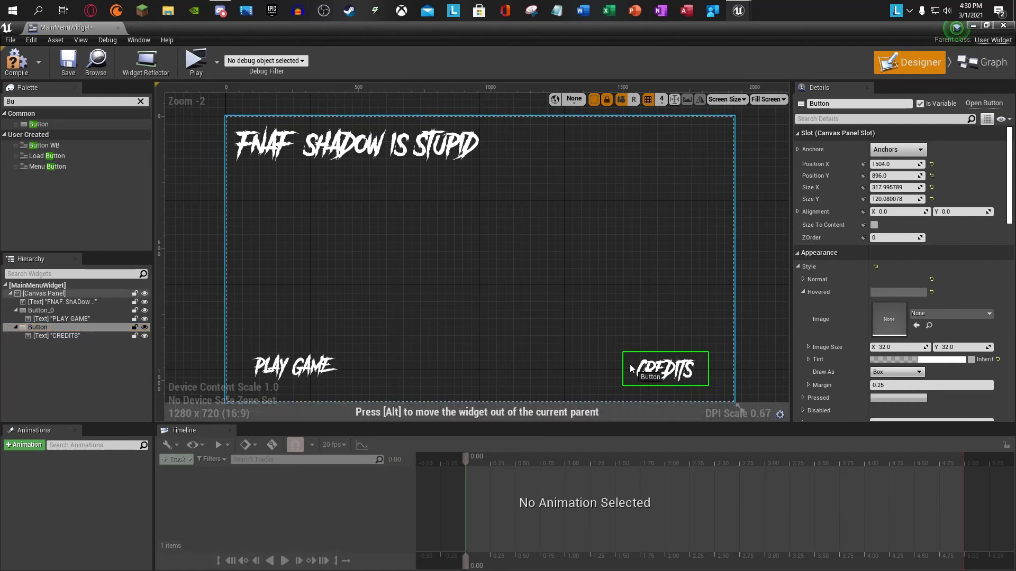
{"action": "left_click", "coordinate": [765, 328]}
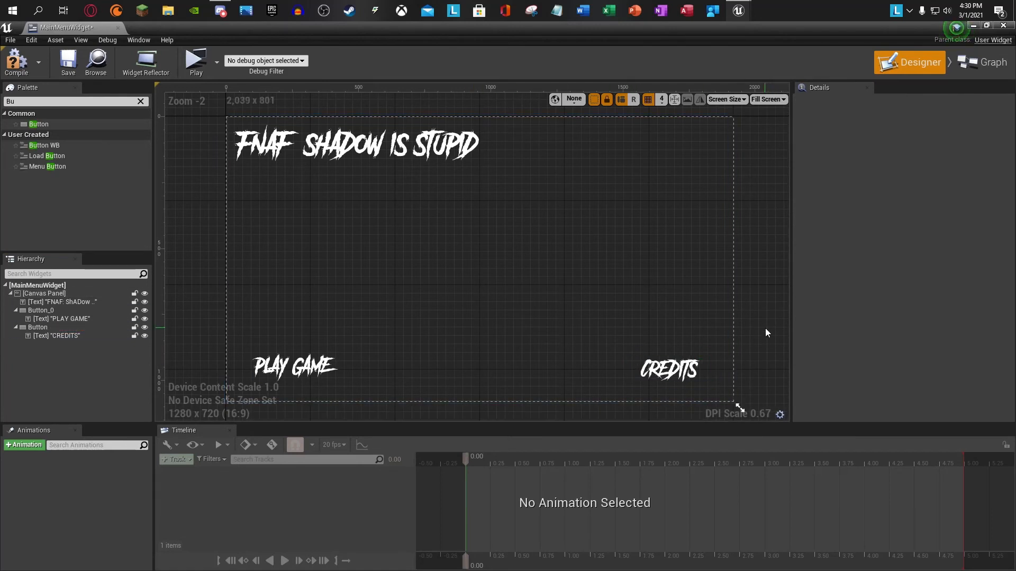
{"action": "left_click", "coordinate": [701, 370]}
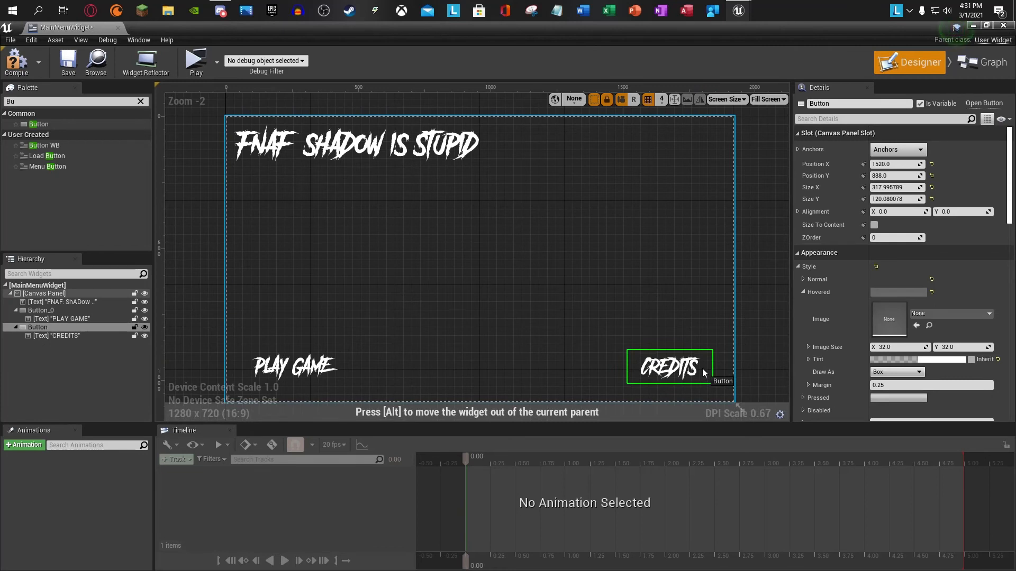
{"action": "left_click", "coordinate": [763, 338]}
Step: Add an On Clicked event for the Credits button
{"action": "left_click", "coordinate": [74, 336]}
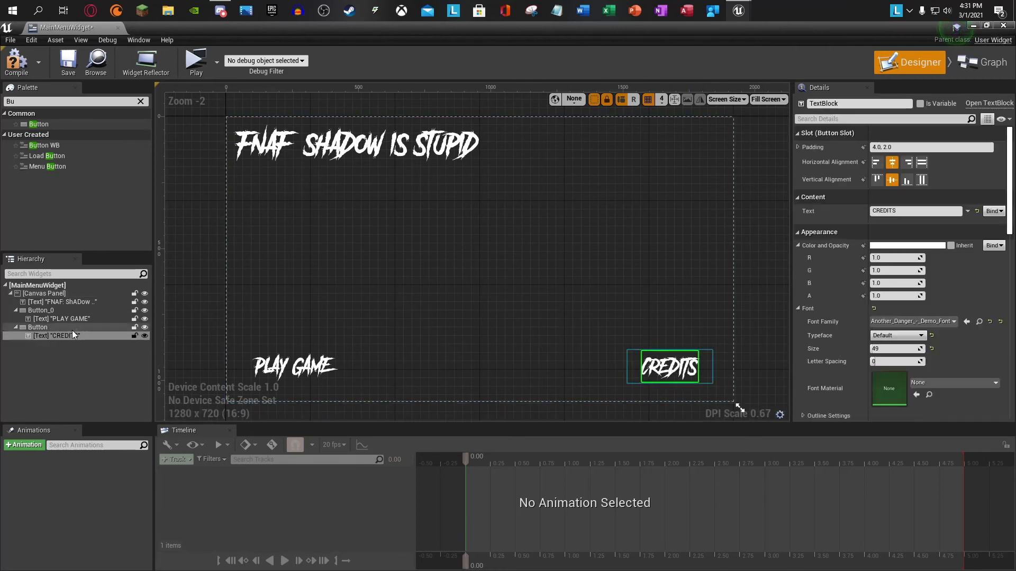
{"action": "left_click", "coordinate": [53, 327]}
{"action": "scroll", "coordinate": [844, 258], "scroll_direction": "down", "scroll_amount": 6}
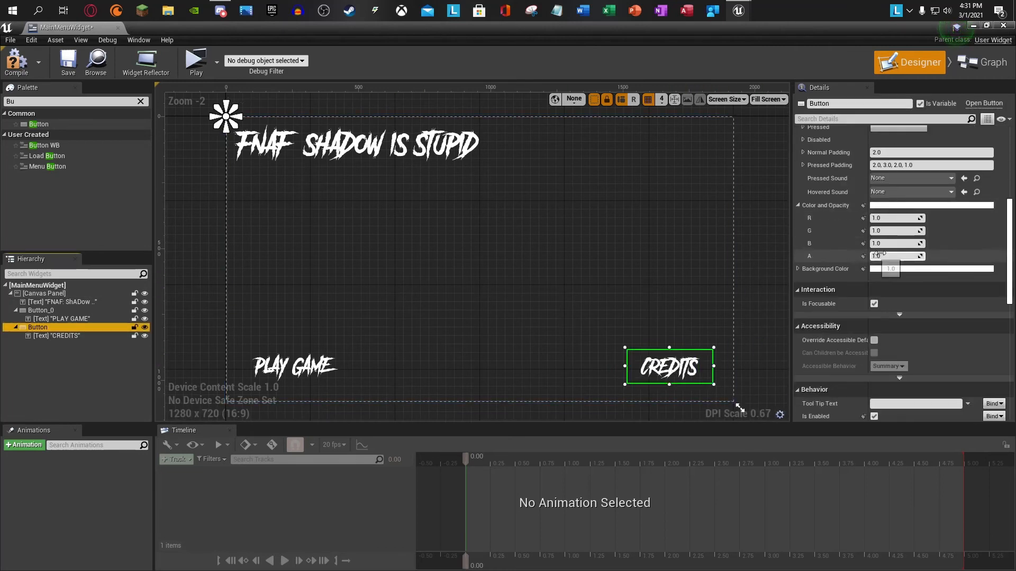
{"action": "scroll", "coordinate": [897, 294], "scroll_direction": "down", "scroll_amount": 10}
{"action": "left_click", "coordinate": [939, 355]}
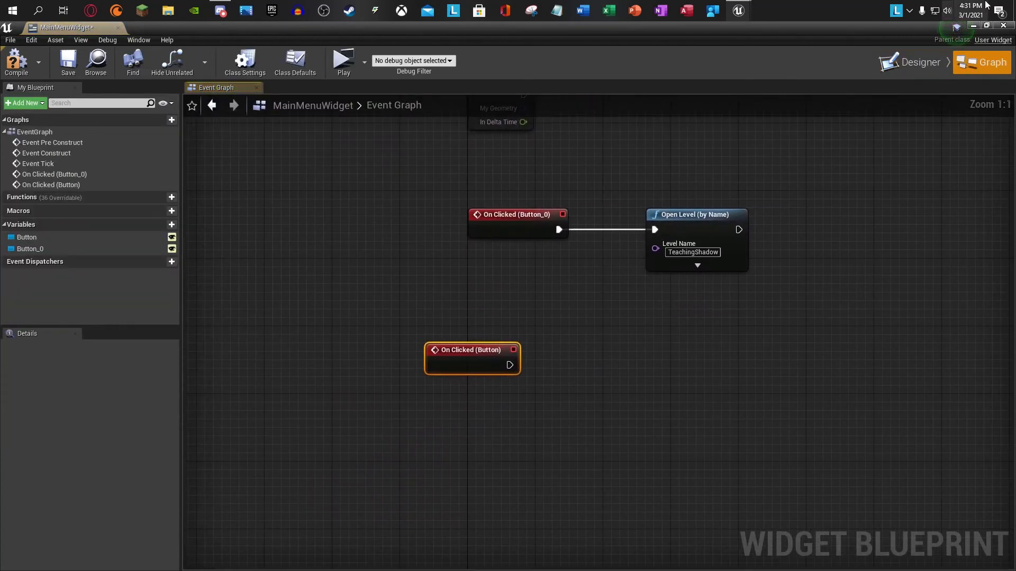
Step: Create a Widget Blueprint named Credits in the Widgets folder and open it in the designer
{"action": "left_click", "coordinate": [973, 25]}
{"action": "right_click", "coordinate": [153, 476]}
{"action": "mouse_move", "coordinate": [184, 465]}
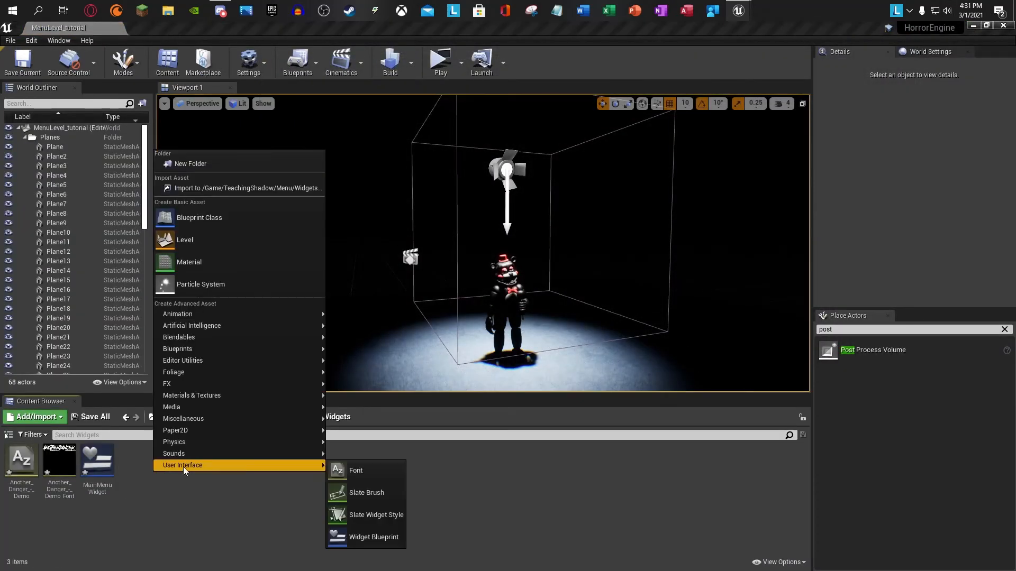
{"action": "left_click", "coordinate": [370, 537]}
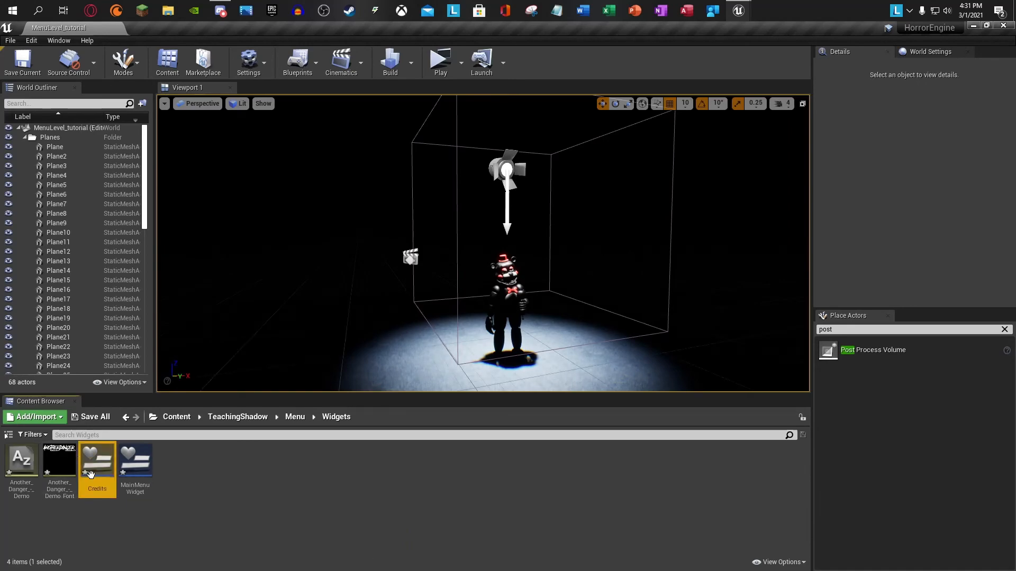
{"action": "double_click", "coordinate": [135, 460]}
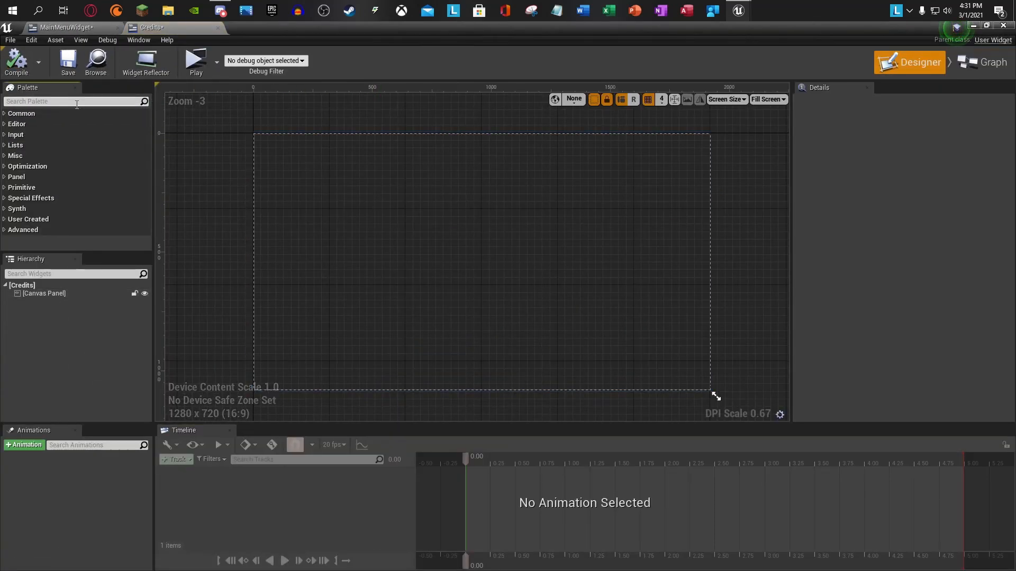
Step: Add a Text widget near the centre of the Credits canvas
{"action": "left_click", "coordinate": [76, 101]}
{"action": "type", "text": "Text"}
{"action": "left_click_drag", "start_coordinate": [53, 133], "coordinate": [470, 269]}
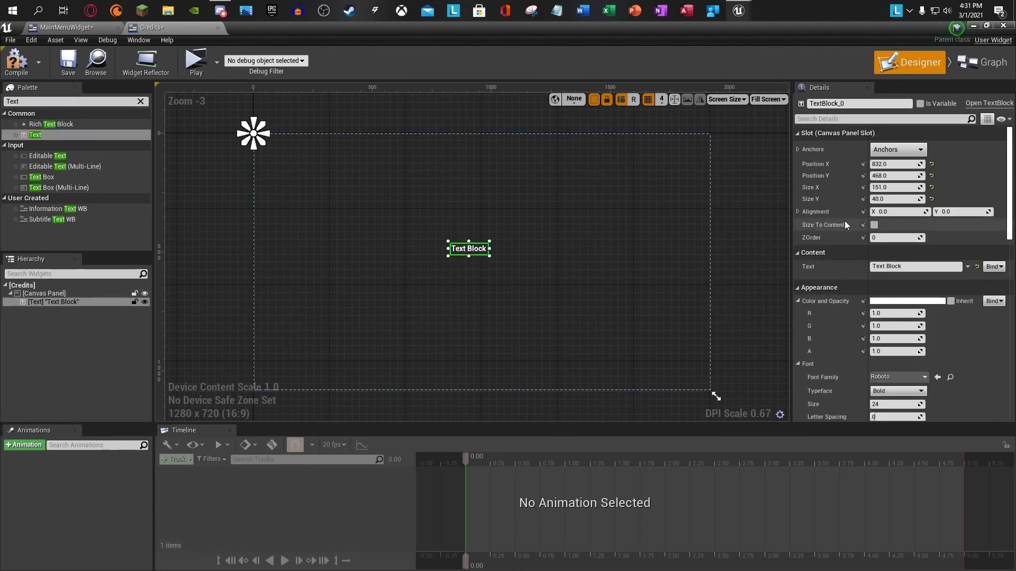
Step: Set the text block's font to Another_Danger_-_Demo_Font at size 49
{"action": "left_click", "coordinate": [888, 373]}
{"action": "left_click", "coordinate": [888, 231]}
{"action": "scroll", "coordinate": [892, 363], "scroll_direction": "down", "scroll_amount": 1}
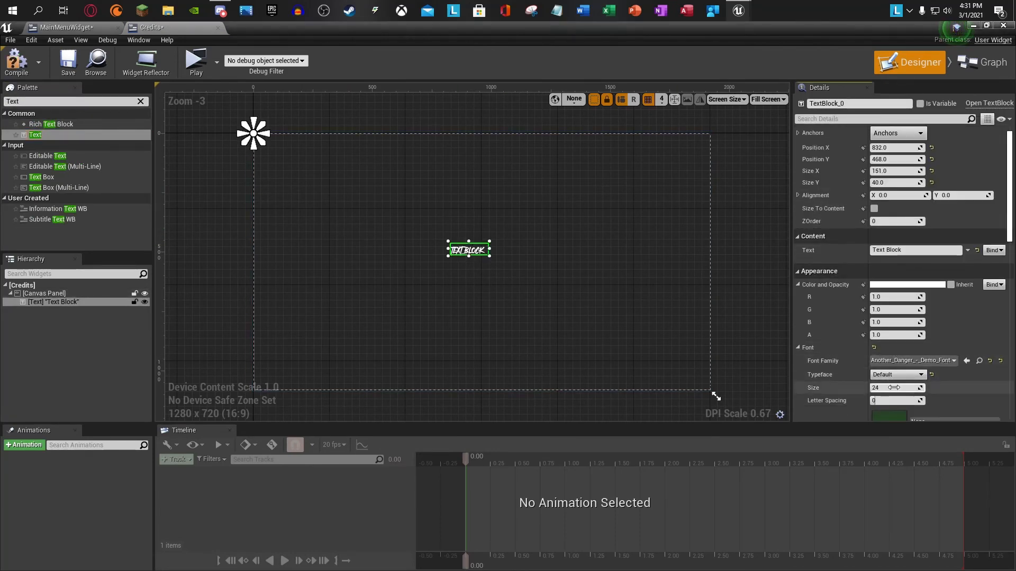
{"action": "type", "text": "49"}
{"action": "key", "text": "Return"}
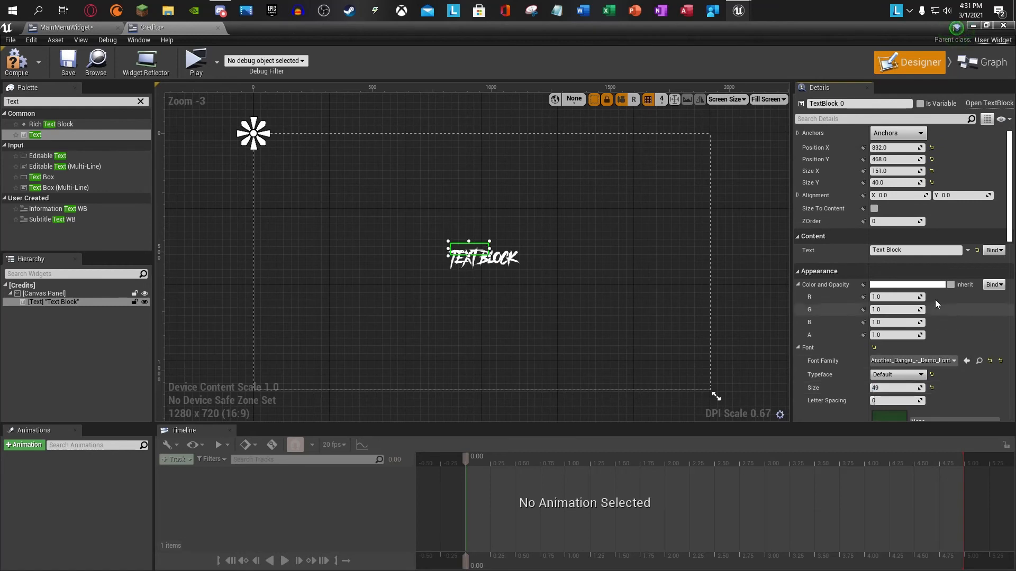
Step: Set the text to "SHADOW - THE STUPID", resize its box to about 565 by 102, and move it to about X 504, Y 336
{"action": "left_click", "coordinate": [903, 251]}
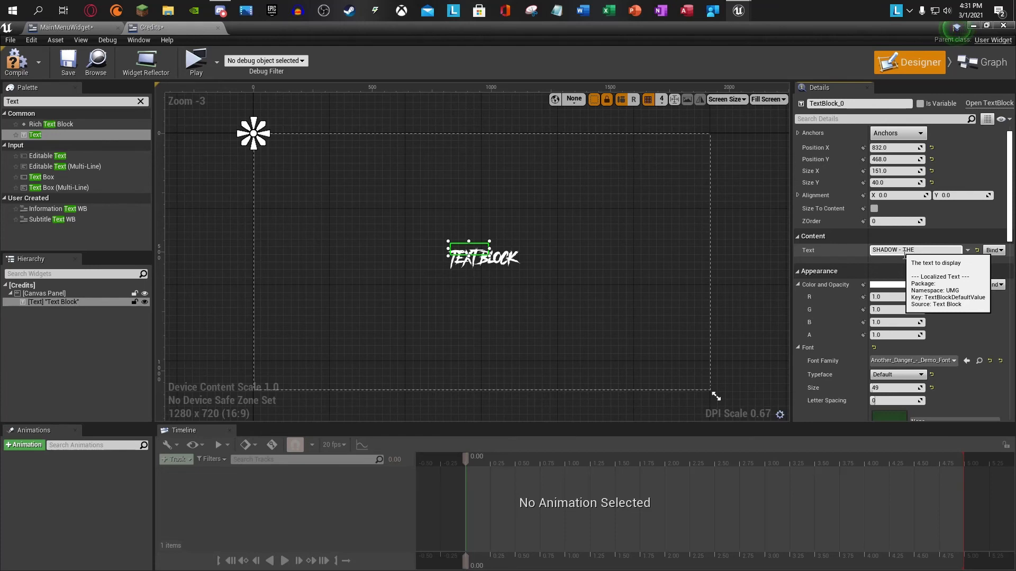
{"action": "left_click", "coordinate": [975, 213]}
{"action": "left_click_drag", "start_coordinate": [490, 256], "coordinate": [502, 260]}
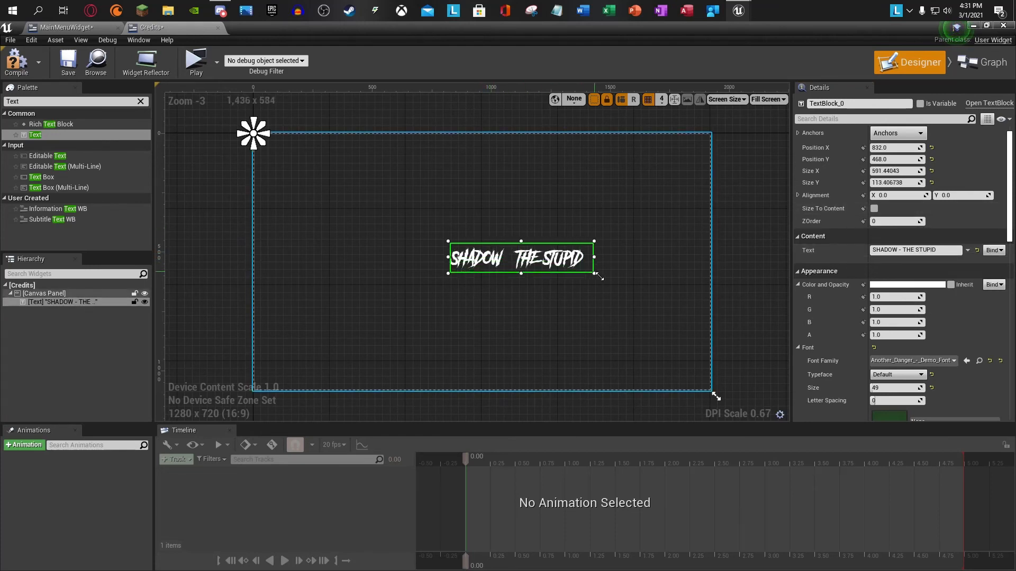
{"action": "left_click_drag", "start_coordinate": [598, 276], "coordinate": [590, 273]}
{"action": "left_click_drag", "start_coordinate": [516, 256], "coordinate": [439, 226]}
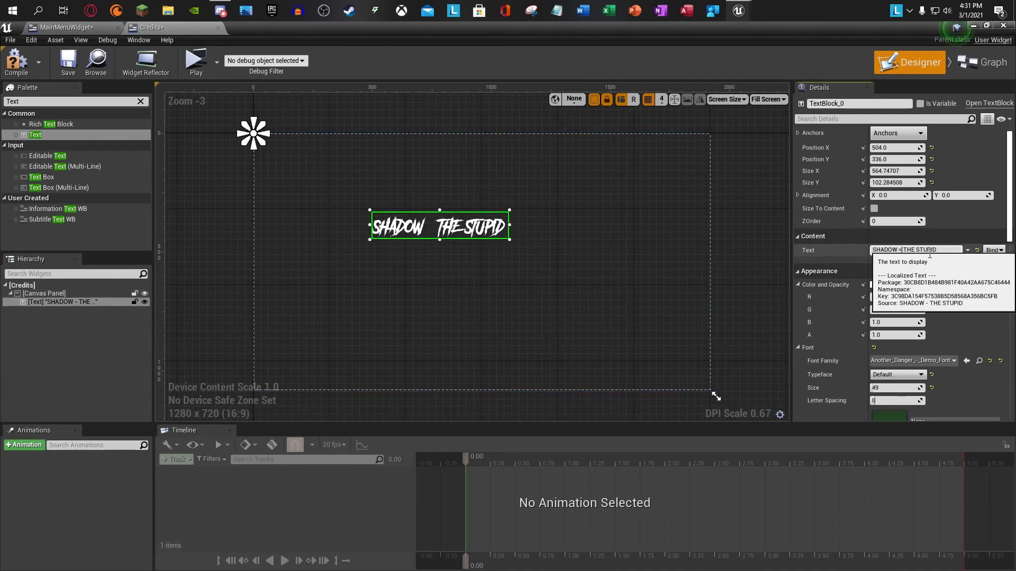
Step: Reword the credit text to "SHADOW THE STUPID" and narrow its box to about 502 wide
{"action": "key", "text": "Return"}
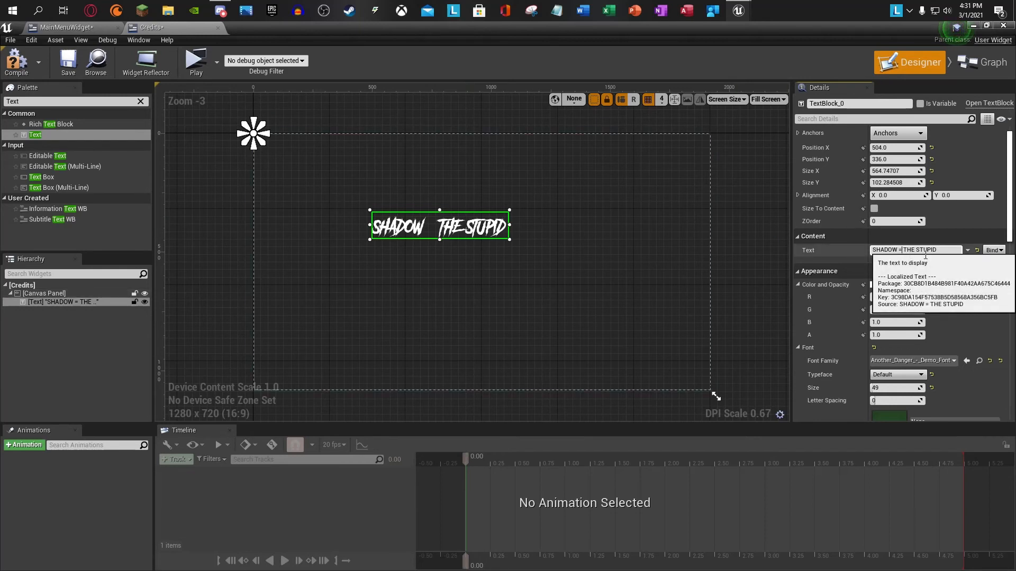
{"action": "key", "text": "BackSpace"}
{"action": "key", "text": "BackSpace"}
{"action": "key", "text": "Return"}
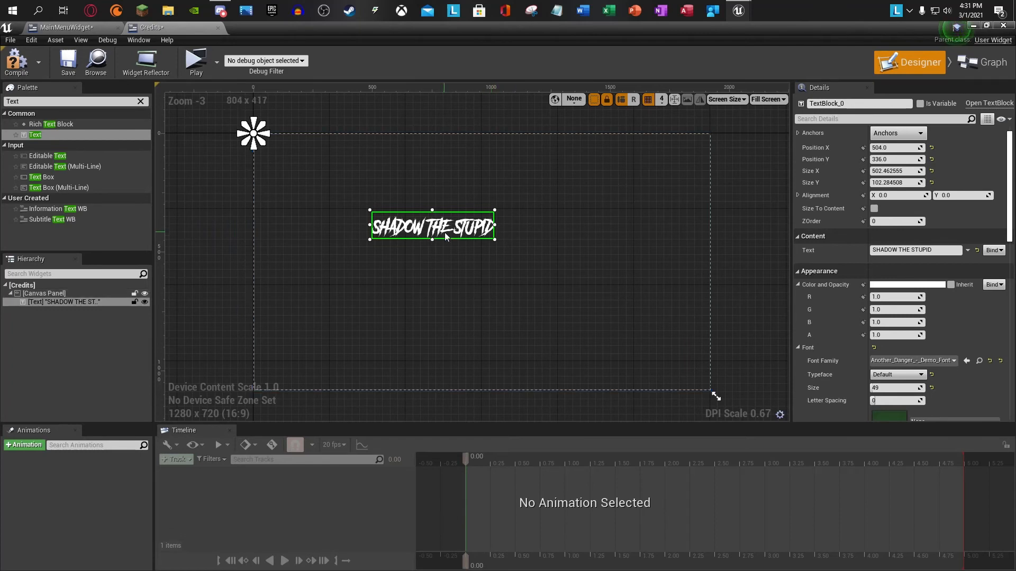
Step: Move the credit text to about X 732, Y 120, and save and close the Credits widget
{"action": "left_click_drag", "start_coordinate": [444, 232], "coordinate": [504, 177]}
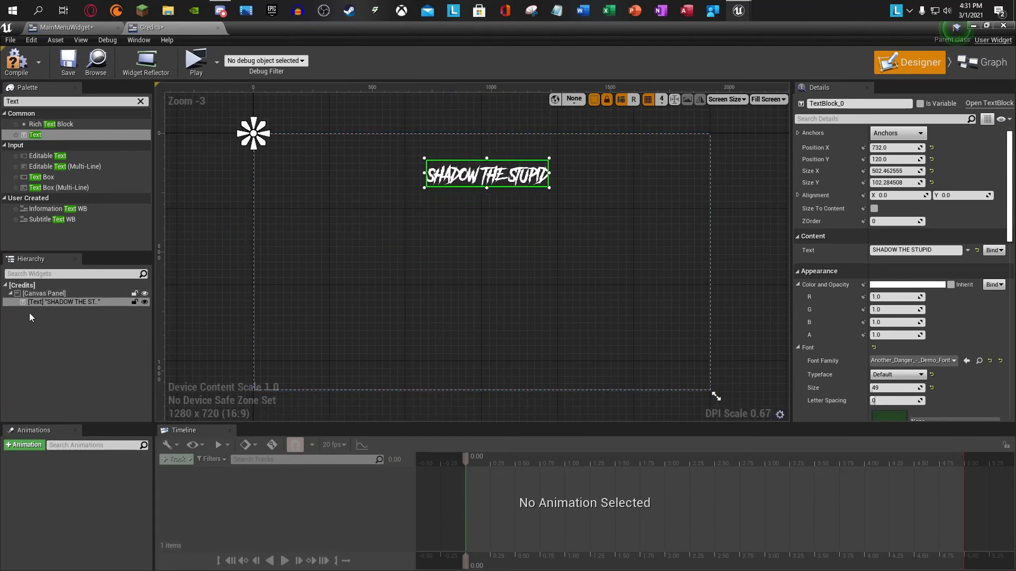
{"action": "left_click", "coordinate": [68, 61]}
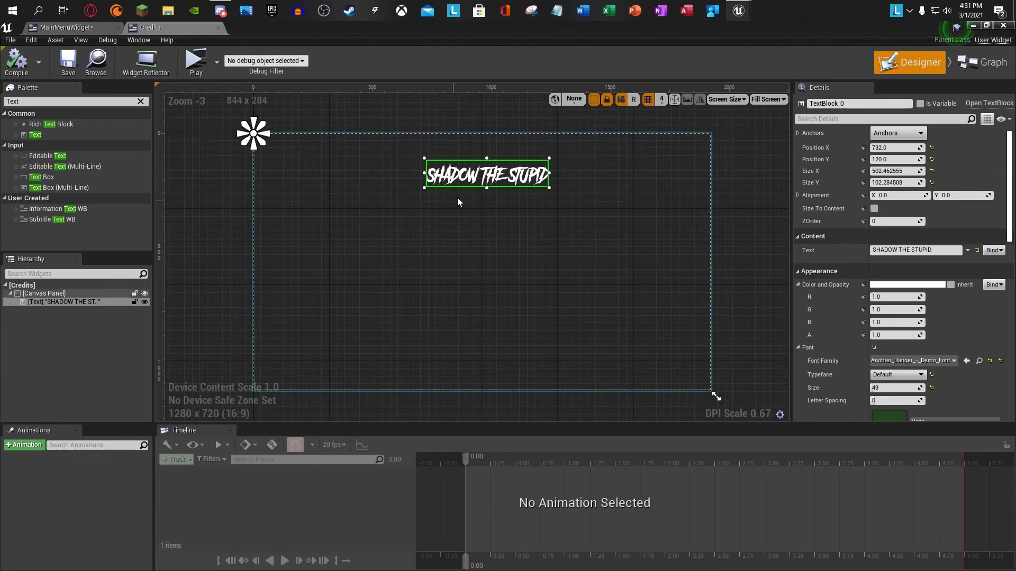
{"action": "left_click", "coordinate": [217, 28]}
Step: Connect a Create Widget node to On Clicked (Button) and set its class to Credits
{"action": "right_click_drag", "start_coordinate": [556, 363], "coordinate": [510, 392]}
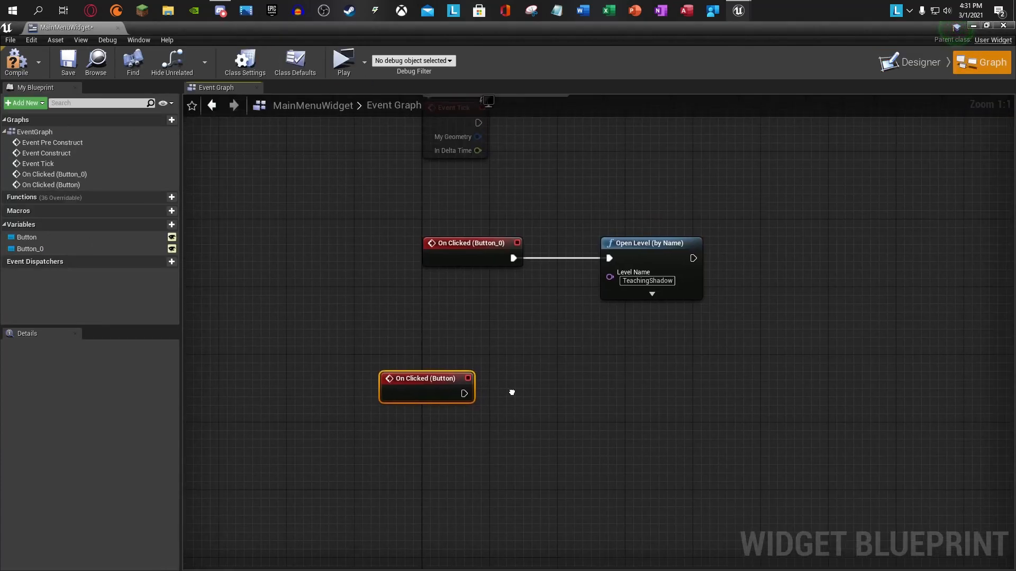
{"action": "left_click_drag", "start_coordinate": [485, 395], "coordinate": [552, 392]}
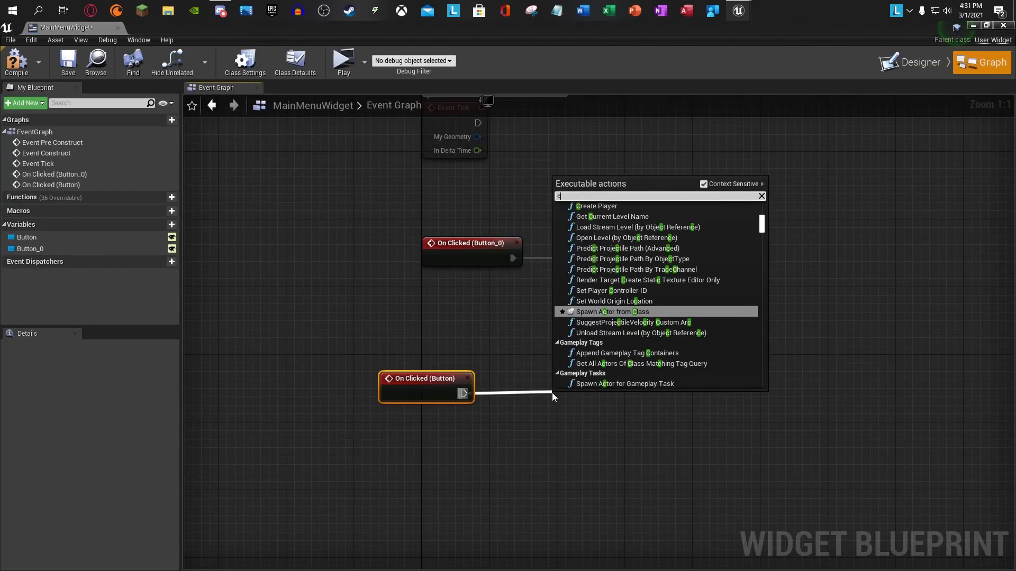
{"action": "type", "text": "create widget"}
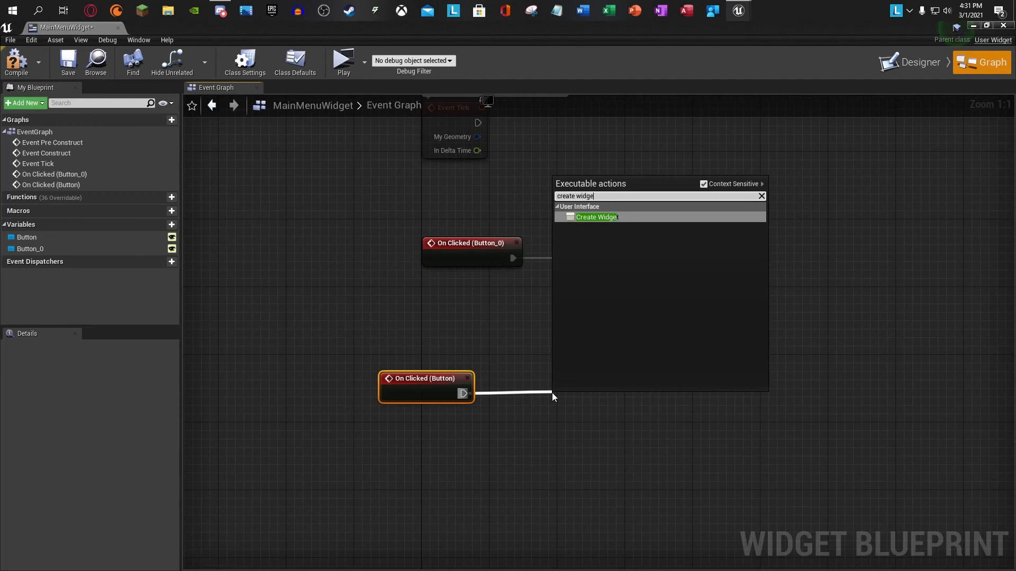
{"action": "key", "text": "Return"}
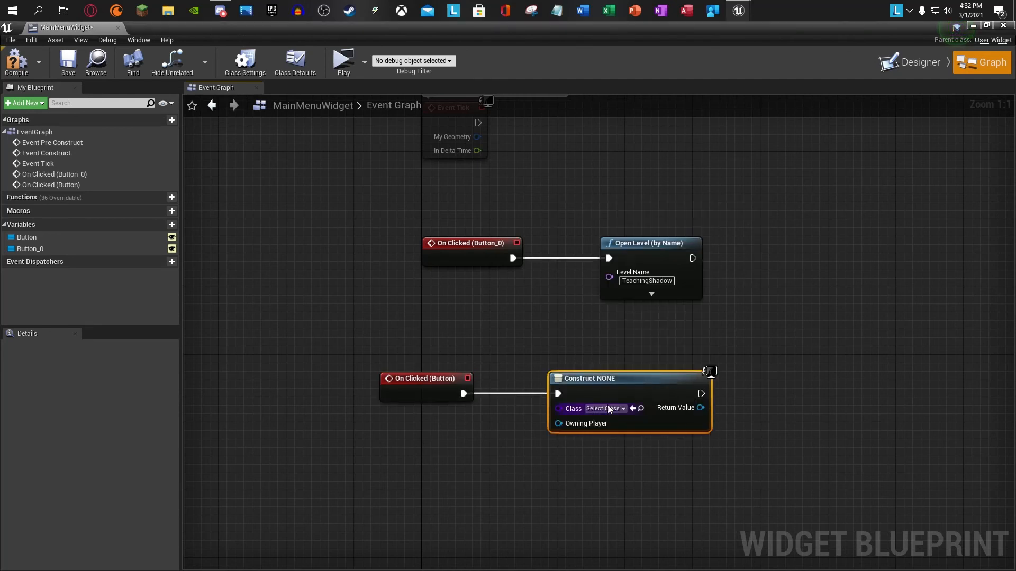
{"action": "left_click", "coordinate": [606, 409]}
{"action": "type", "text": "Credi"}
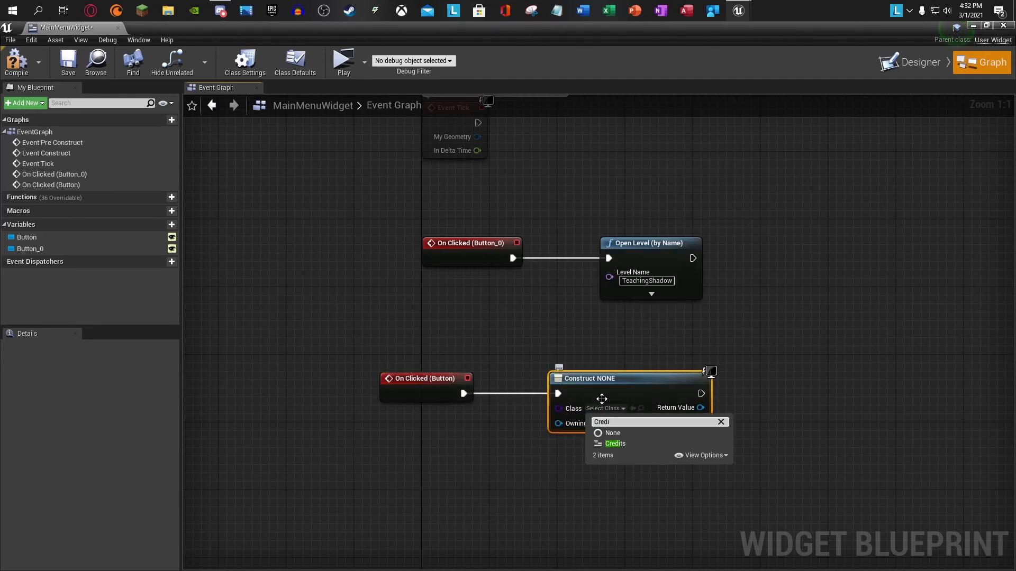
{"action": "left_click", "coordinate": [634, 445]}
Step: Add an Add to Viewport node from the Create Credits Widget node's Return Value
{"action": "right_click_drag", "start_coordinate": [634, 446], "coordinate": [496, 444]}
{"action": "left_click_drag", "start_coordinate": [548, 406], "coordinate": [621, 402]}
{"action": "type", "text": "add to viewe"}
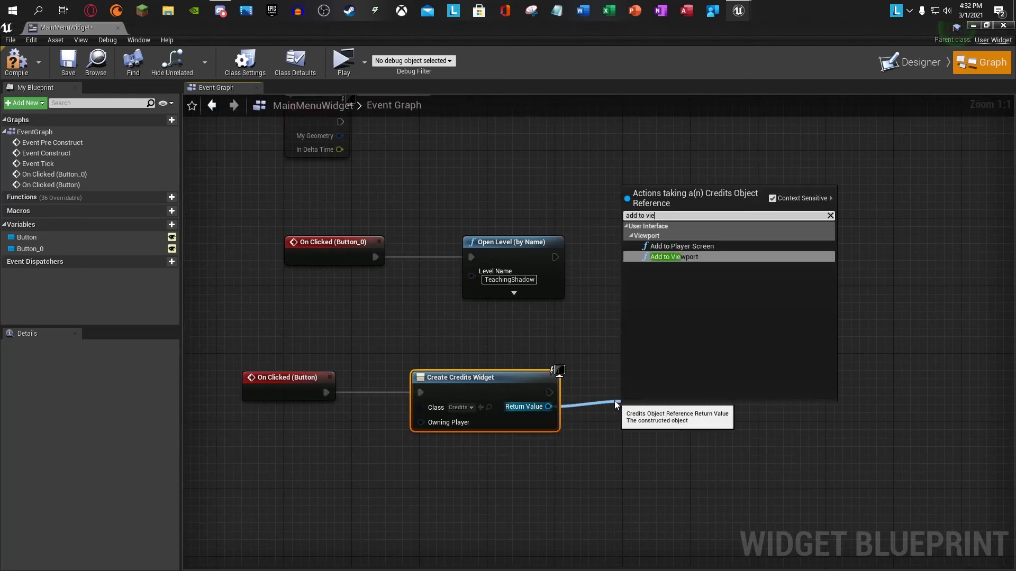
{"action": "key", "text": "Return"}
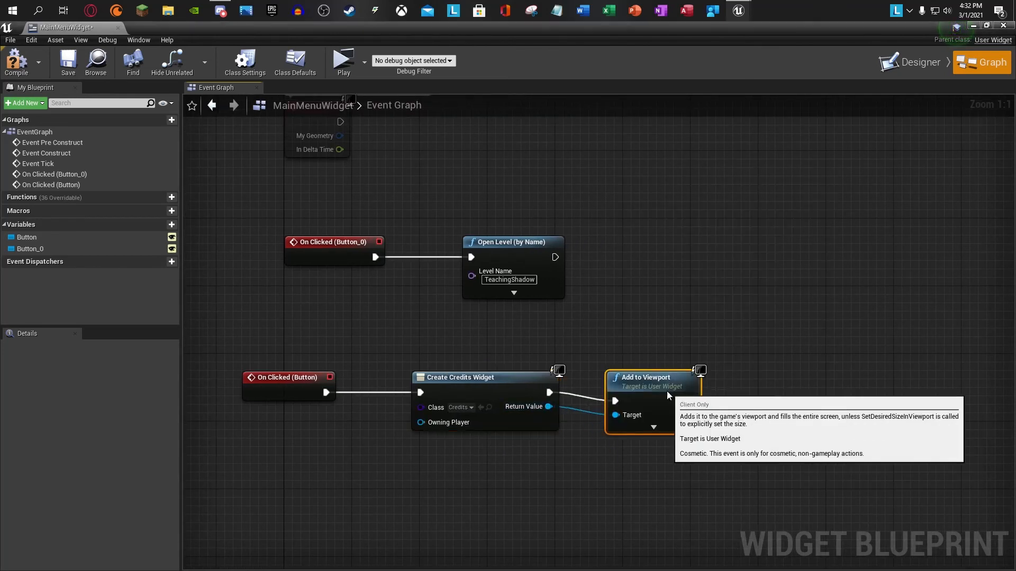
Step: Align Add to Viewport with the Create Credits Widget node and connect a Remove from Parent node after it
{"action": "left_click_drag", "start_coordinate": [690, 392], "coordinate": [754, 394]}
{"action": "type", "text": "remove"}
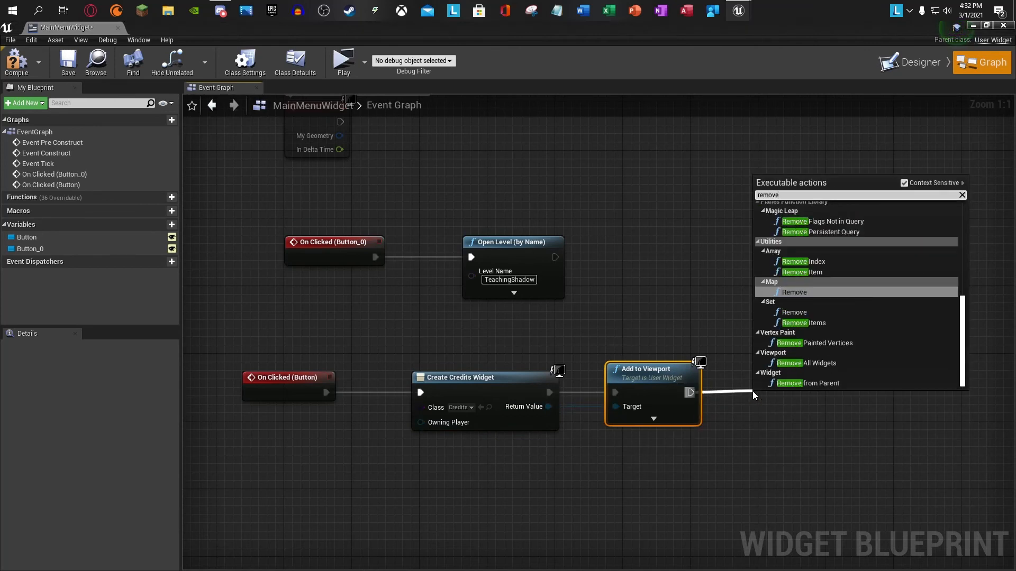
{"action": "type", "text": " from"}
{"action": "key", "text": "Return"}
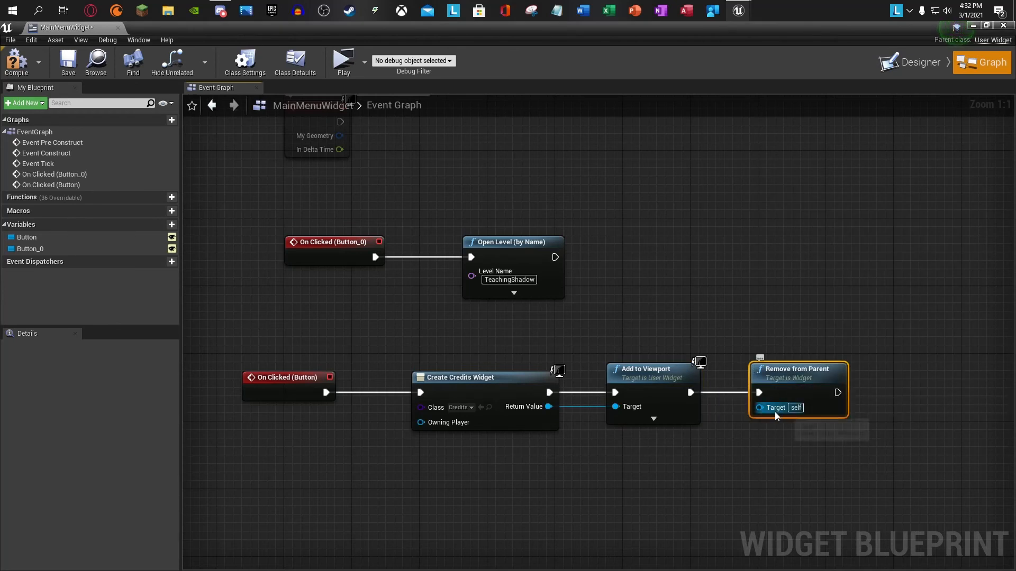
Step: Connect the Create Credits Widget Return Value to the Remove from Parent Target, and compile and save the widget
{"action": "left_click_drag", "start_coordinate": [760, 407], "coordinate": [548, 406]}
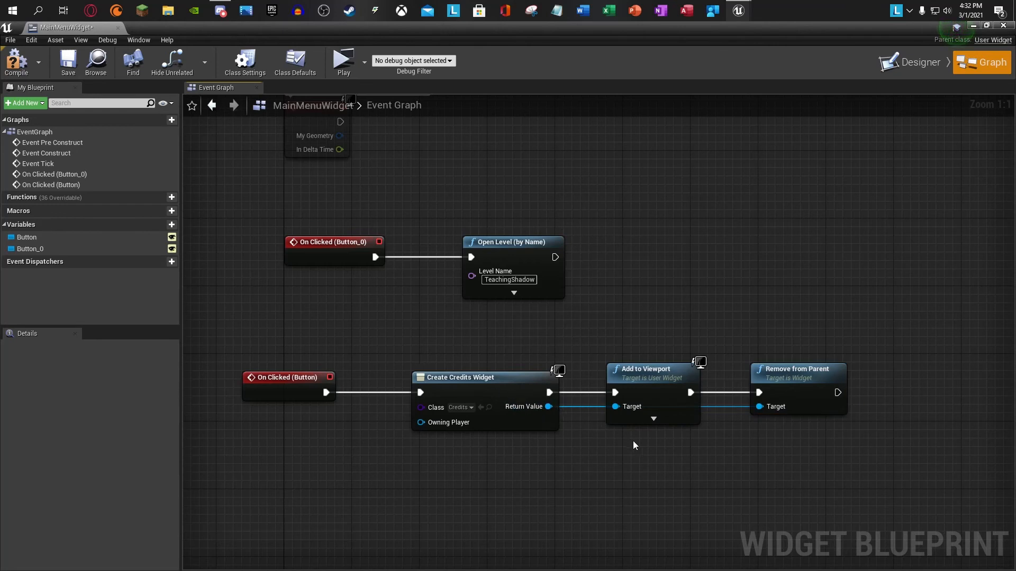
{"action": "left_click", "coordinate": [656, 382]}
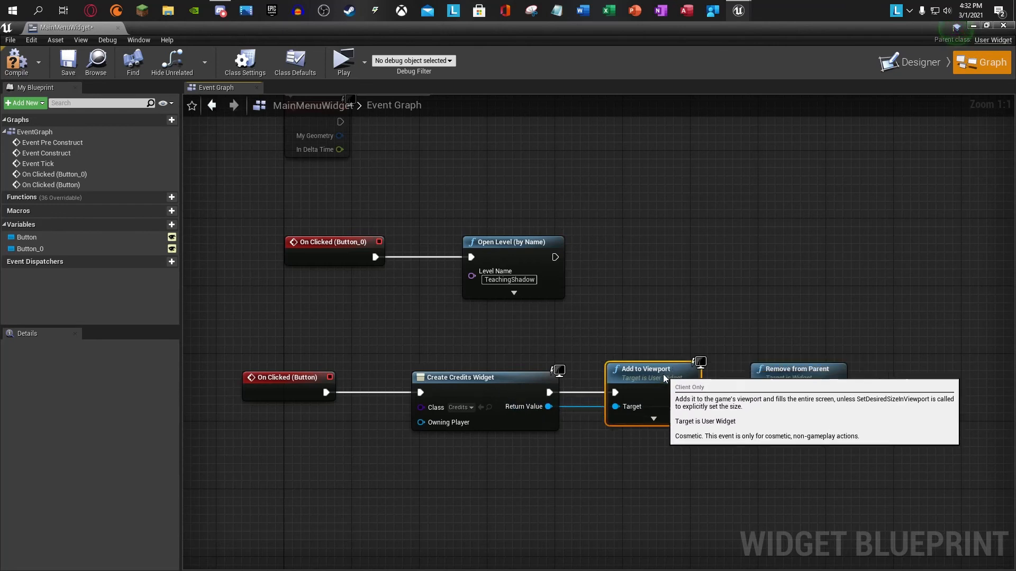
{"action": "left_click", "coordinate": [13, 67]}
{"action": "left_click", "coordinate": [72, 66]}
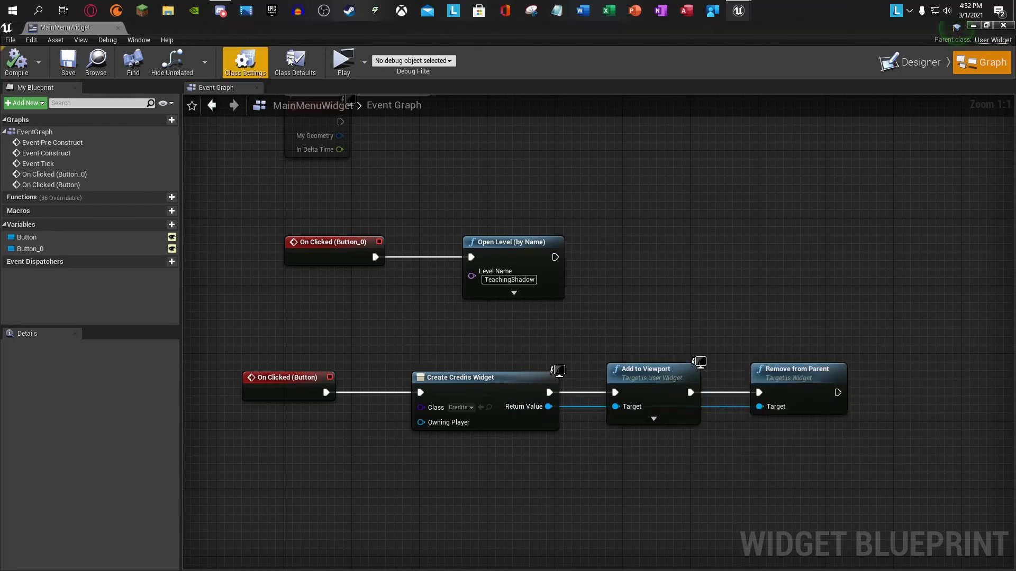
Step: Route the Remove from Parent Target wire above Add to Viewport with two reroute nodes, and compile, save and close the widget
{"action": "double_click", "coordinate": [576, 406]}
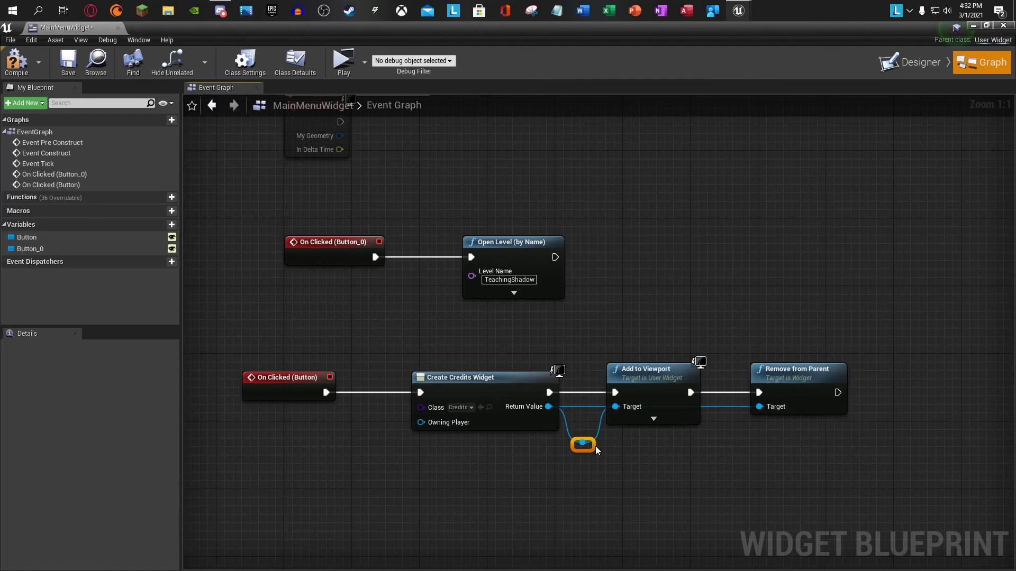
{"action": "left_click", "coordinate": [594, 446]}
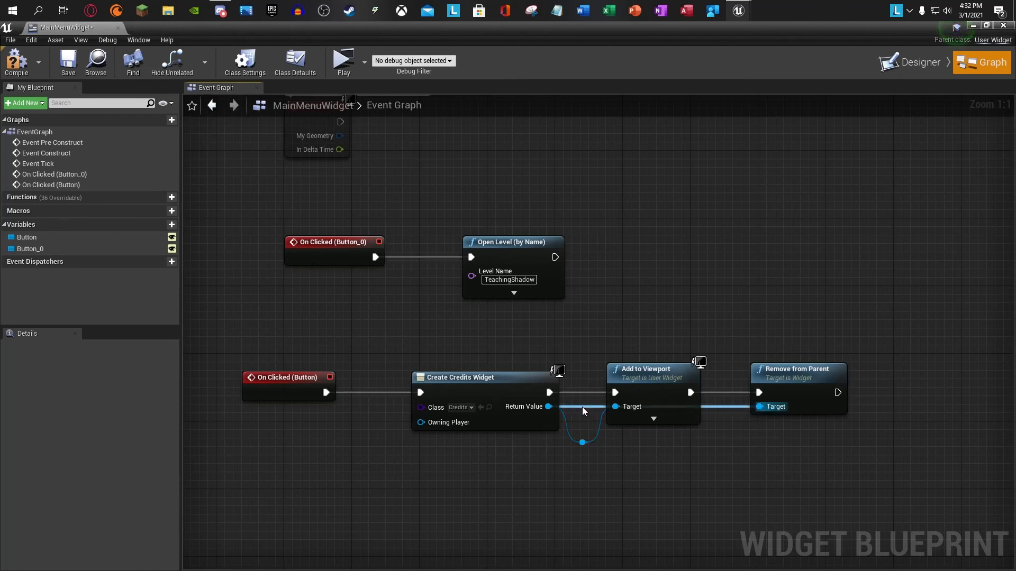
{"action": "double_click", "coordinate": [582, 408]}
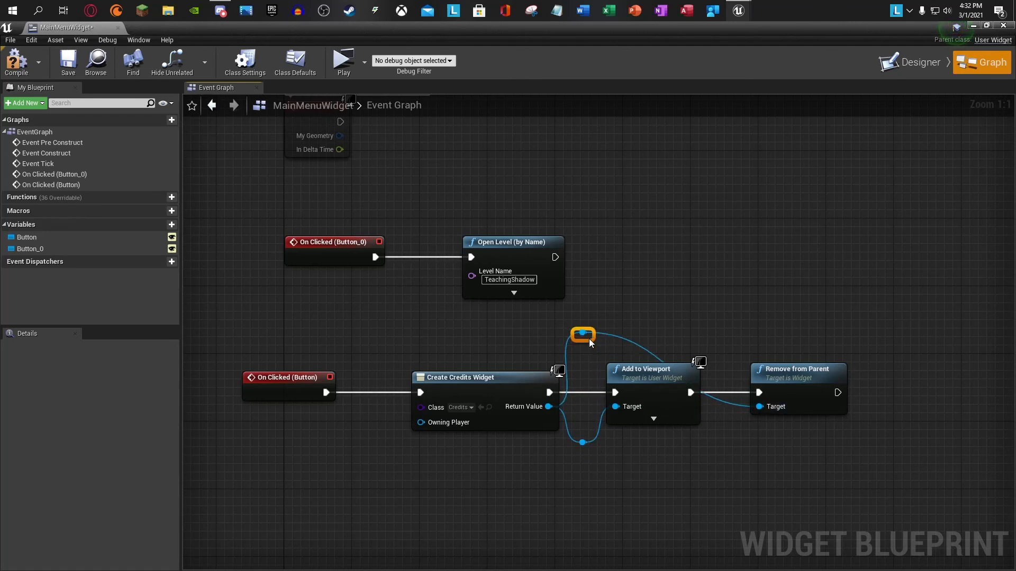
{"action": "double_click", "coordinate": [667, 359]}
{"action": "left_click_drag", "start_coordinate": [681, 361], "coordinate": [708, 319]}
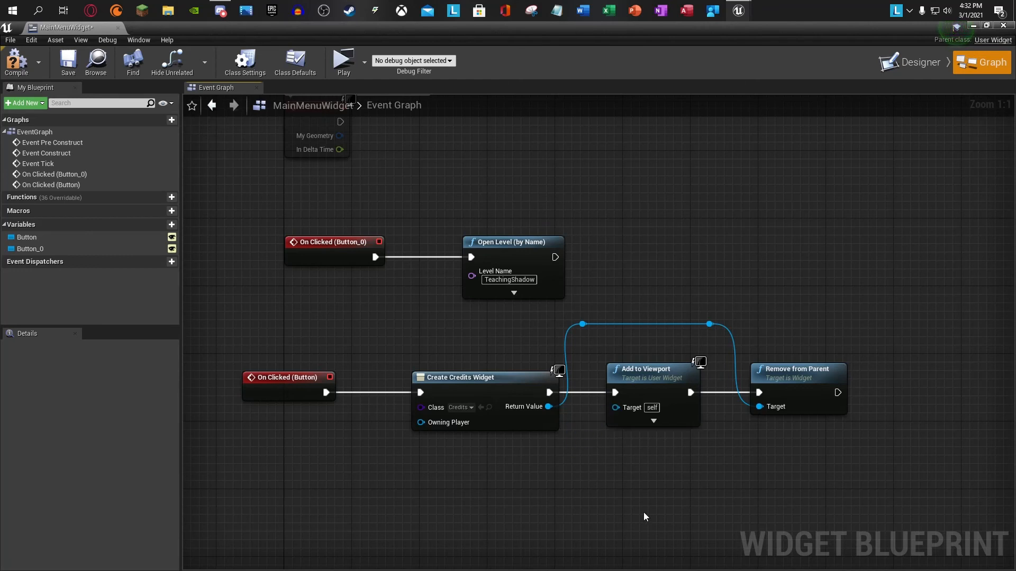
{"action": "right_click_drag", "start_coordinate": [621, 458], "coordinate": [483, 452]}
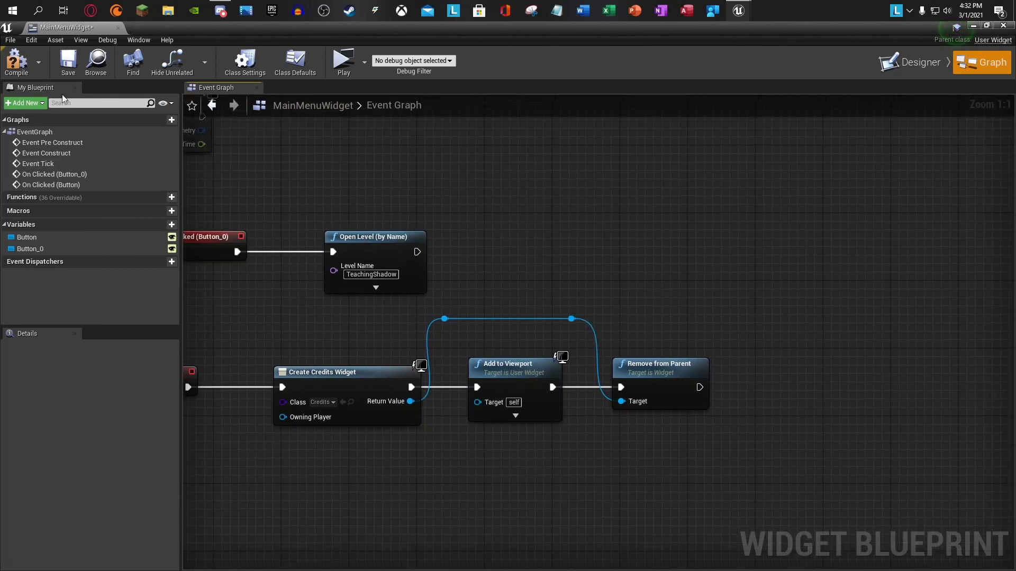
{"action": "left_click", "coordinate": [14, 73]}
{"action": "left_click", "coordinate": [67, 64]}
{"action": "left_click", "coordinate": [118, 28]}
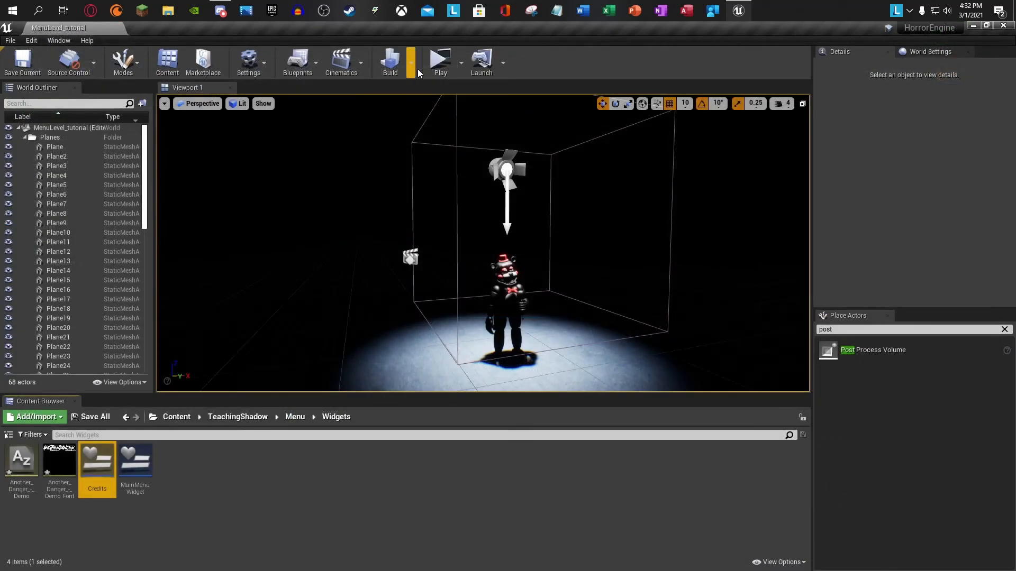
Step: Play the menu level to test the Credits button, and end the preview and dismiss the Message Log
{"action": "left_click", "coordinate": [445, 59]}
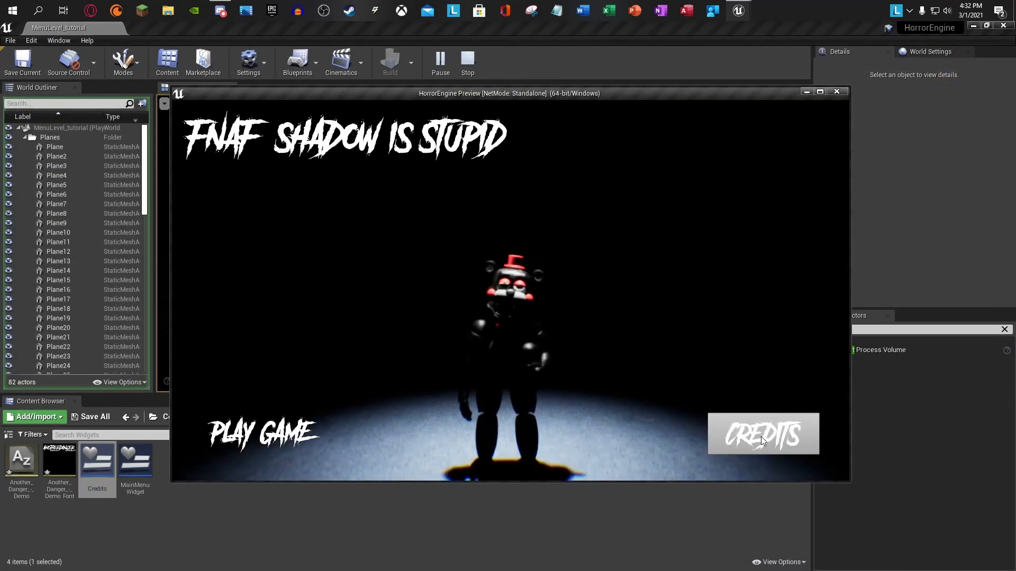
{"action": "key", "text": "Escape"}
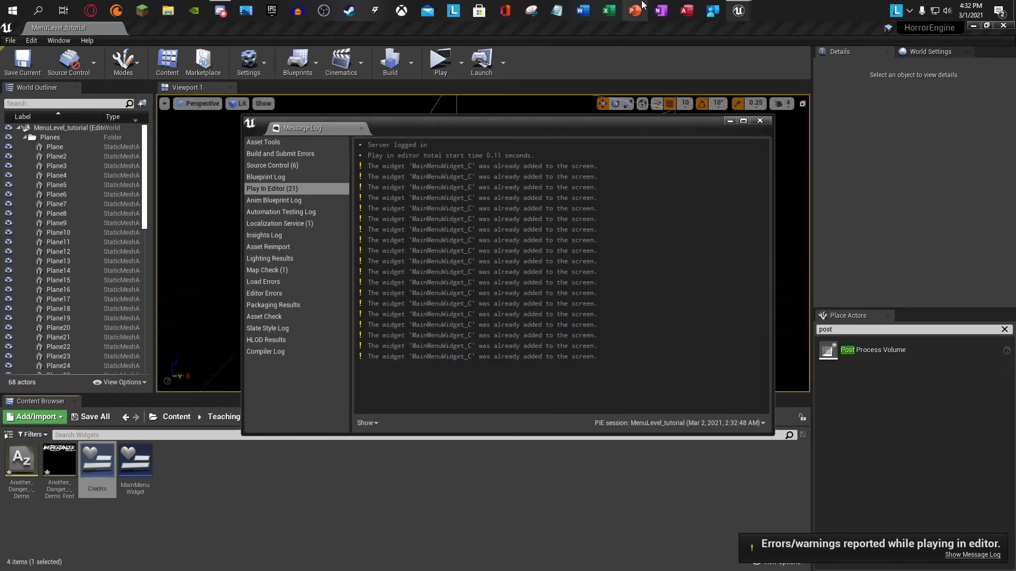
{"action": "left_click", "coordinate": [761, 121]}
Step: In MainMenuWidget's Event Graph, break the Remove from Parent Target link and delete the two reroute nodes
{"action": "left_click", "coordinate": [127, 476]}
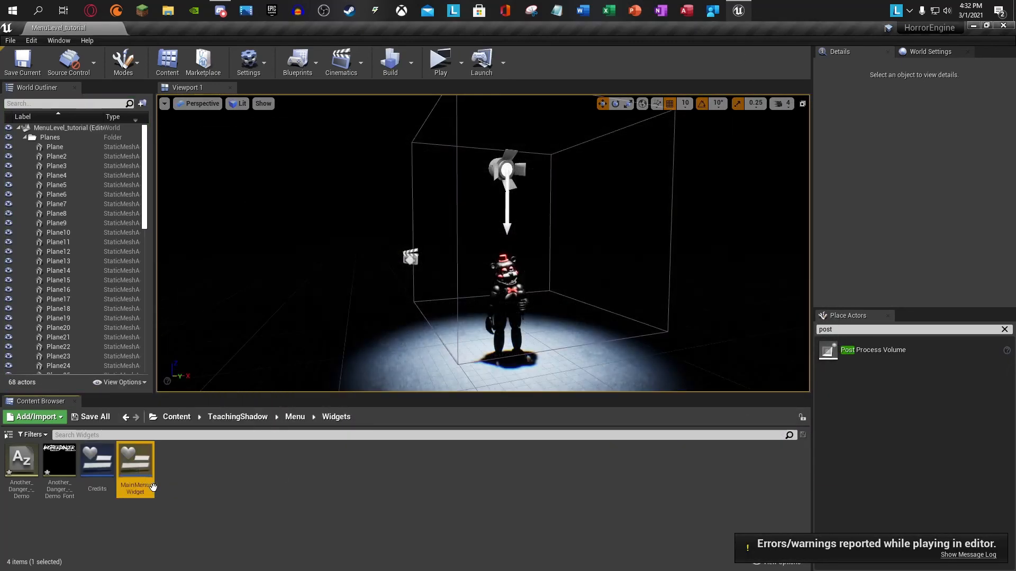
{"action": "double_click", "coordinate": [150, 472]}
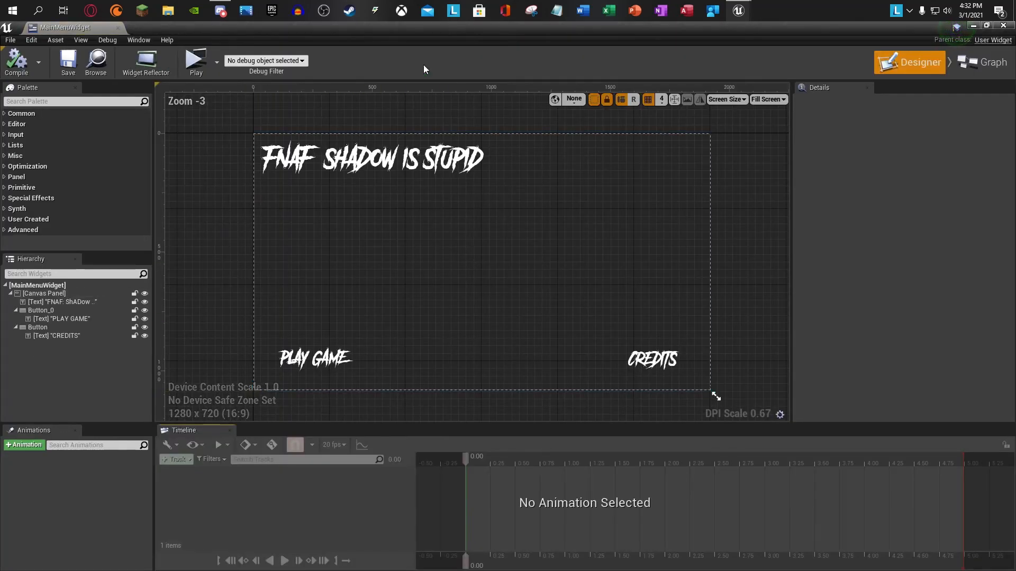
{"action": "left_click", "coordinate": [981, 59]}
{"action": "right_click_drag", "start_coordinate": [422, 482], "coordinate": [474, 468]}
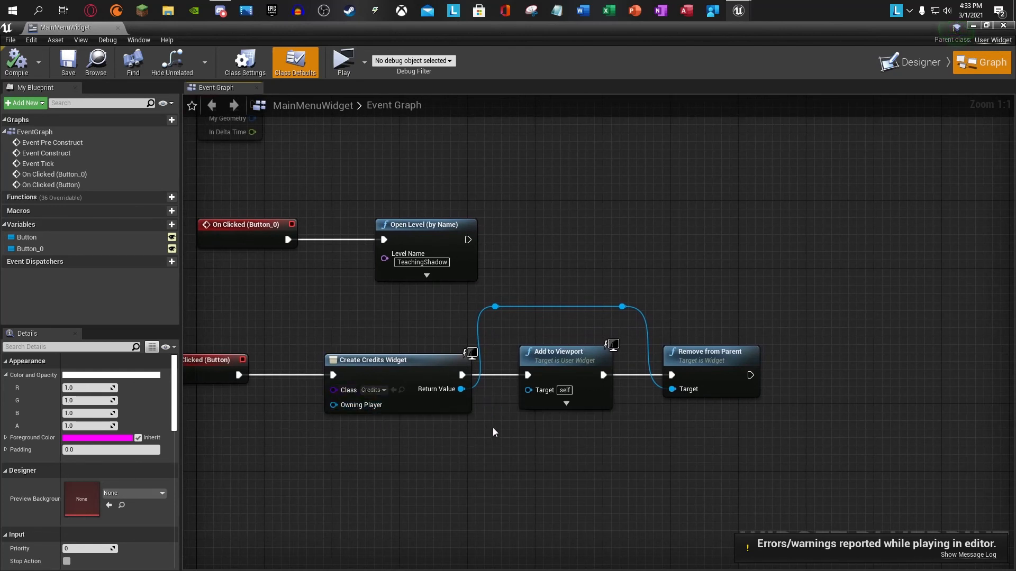
{"action": "right_click", "coordinate": [684, 392]}
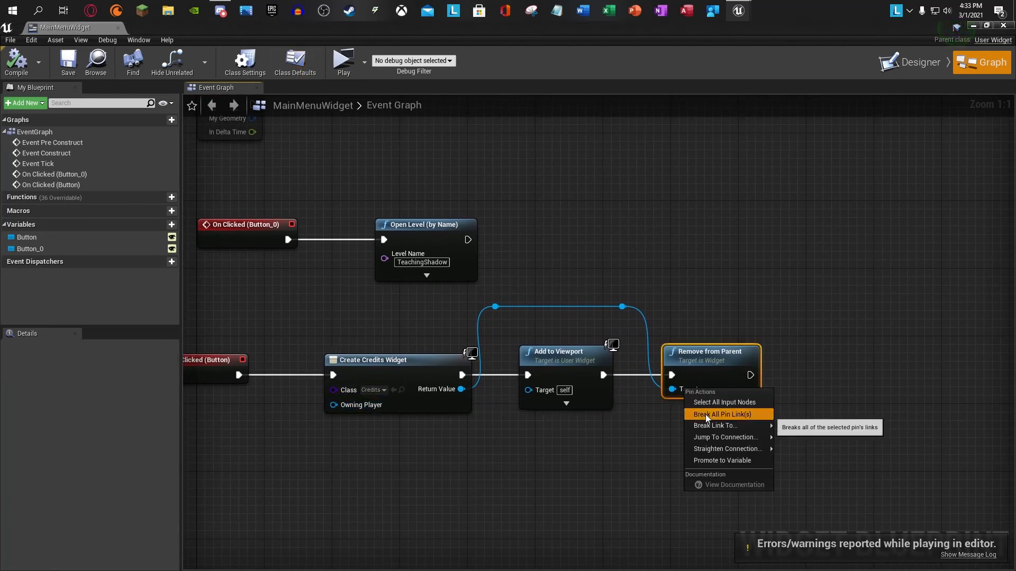
{"action": "left_click", "coordinate": [703, 414]}
{"action": "left_click_drag", "start_coordinate": [657, 300], "coordinate": [558, 303]}
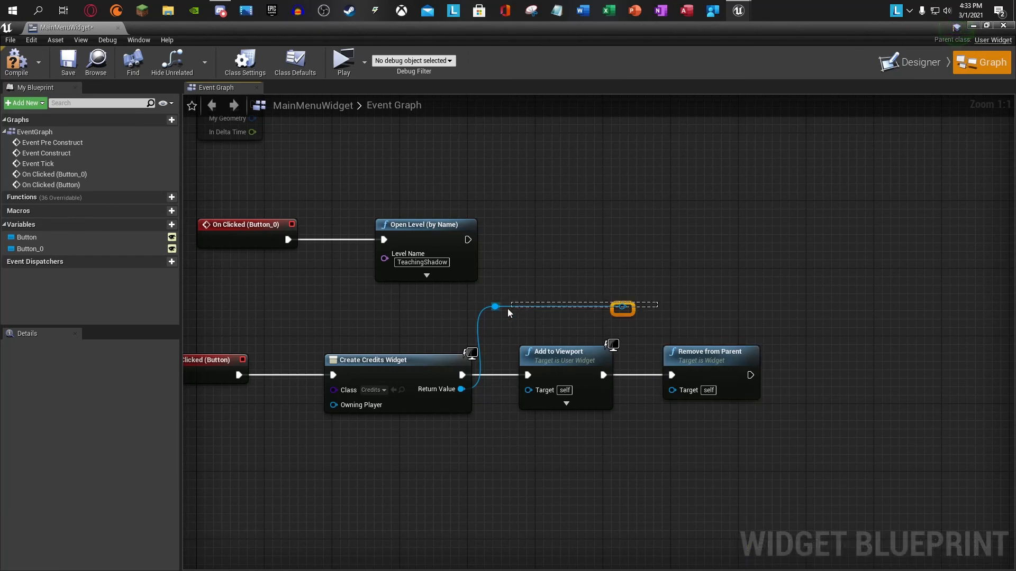
{"action": "left_click_drag", "start_coordinate": [487, 317], "coordinate": [484, 317]}
{"action": "key", "text": "Delete"}
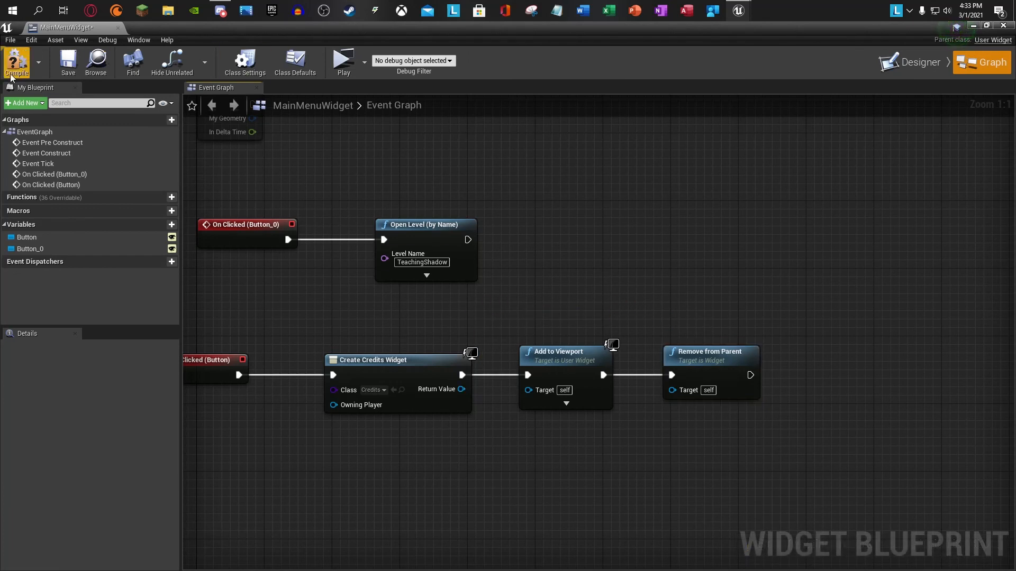
Step: Connect the Create Credits Widget Return Value to the Add to Viewport Target, and compile and save the widget
{"action": "left_click_drag", "start_coordinate": [449, 390], "coordinate": [529, 390]}
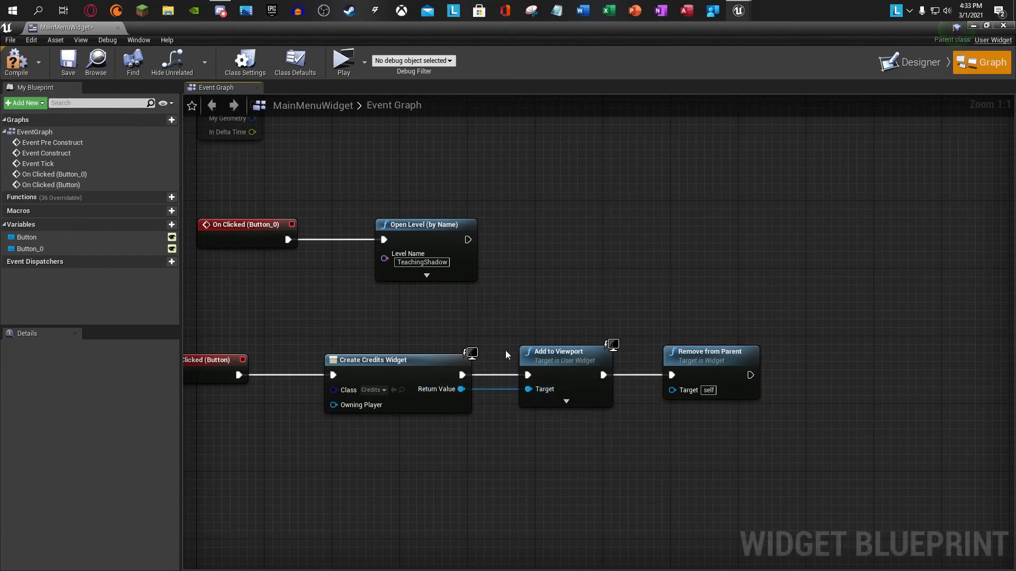
{"action": "left_click", "coordinate": [25, 69]}
{"action": "left_click", "coordinate": [67, 61]}
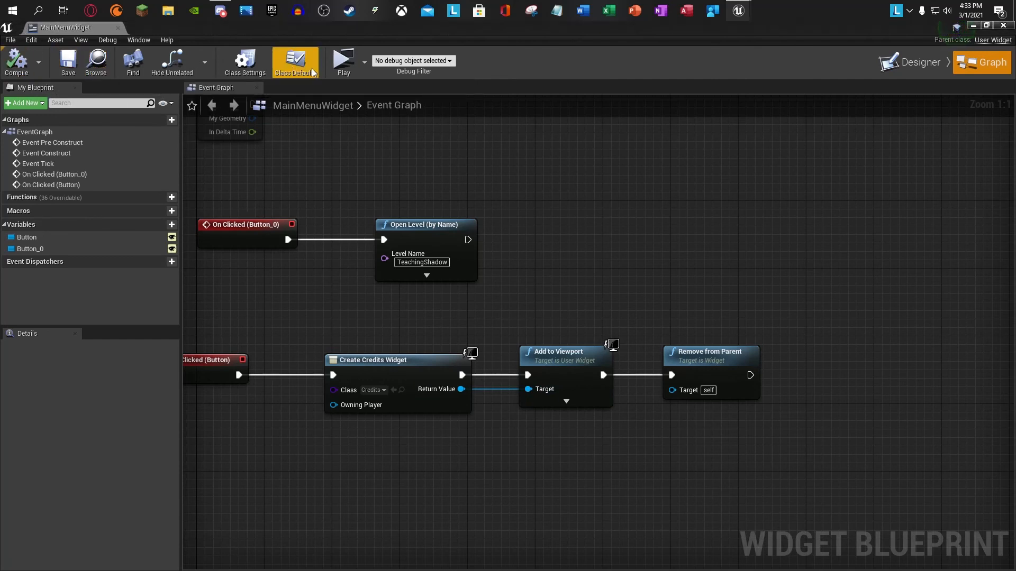
Step: Play the menu level, open the Credits screen to check it, and end the preview
{"action": "left_click", "coordinate": [344, 59]}
{"action": "left_click", "coordinate": [768, 430]}
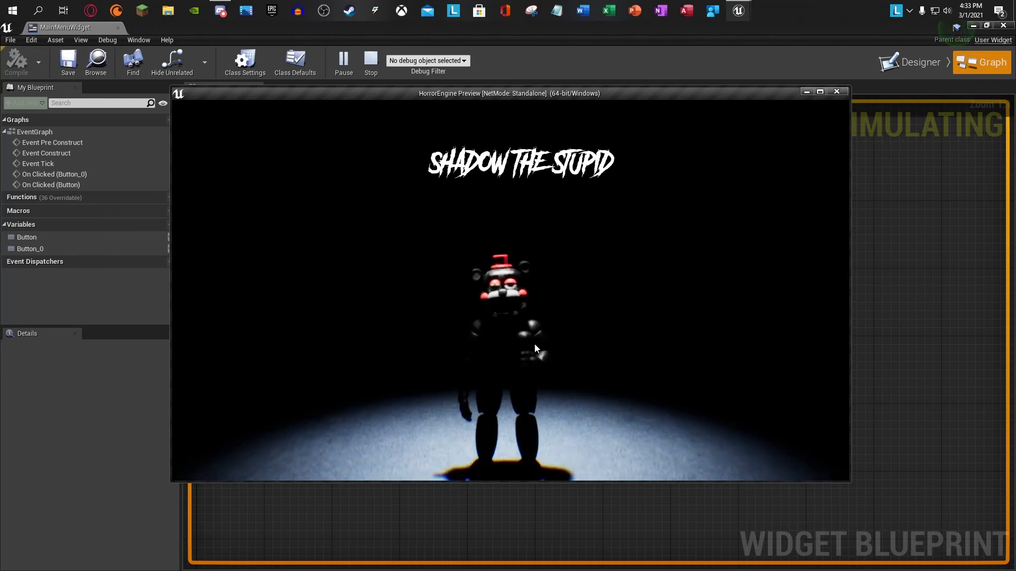
{"action": "key", "text": "Escape"}
{"action": "left_click", "coordinate": [62, 68]}
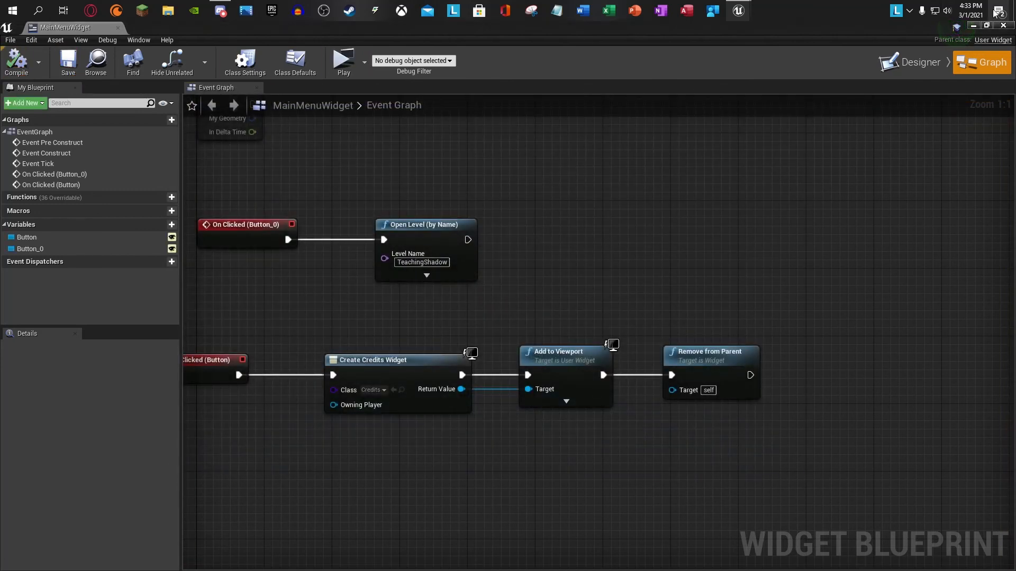
Step: Open the Credits widget and place a Button on the canvas at about X 204, Y 808
{"action": "left_click", "coordinate": [974, 26]}
{"action": "double_click", "coordinate": [109, 465]}
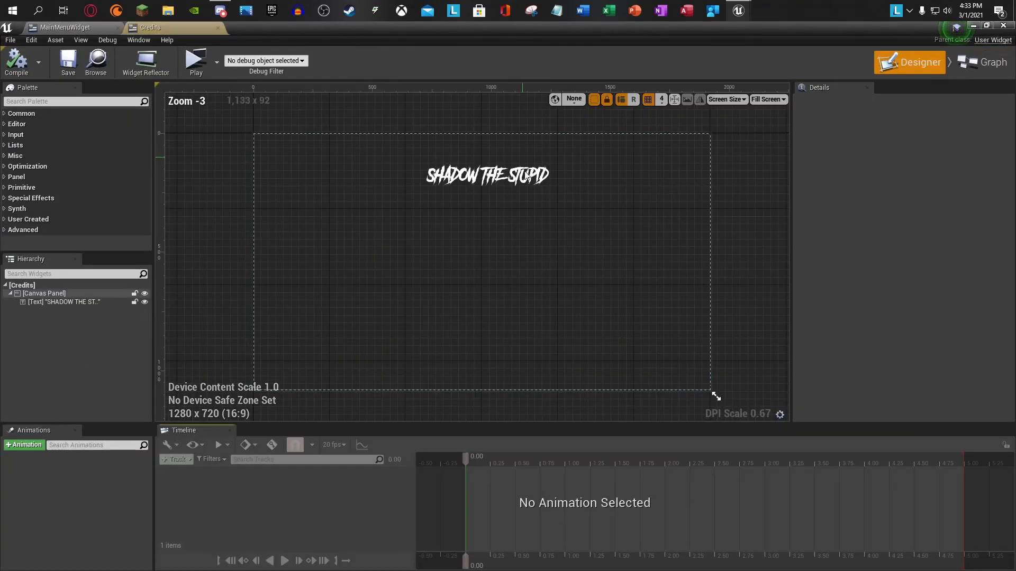
{"action": "left_click", "coordinate": [30, 101]}
{"action": "type", "text": "Butt"}
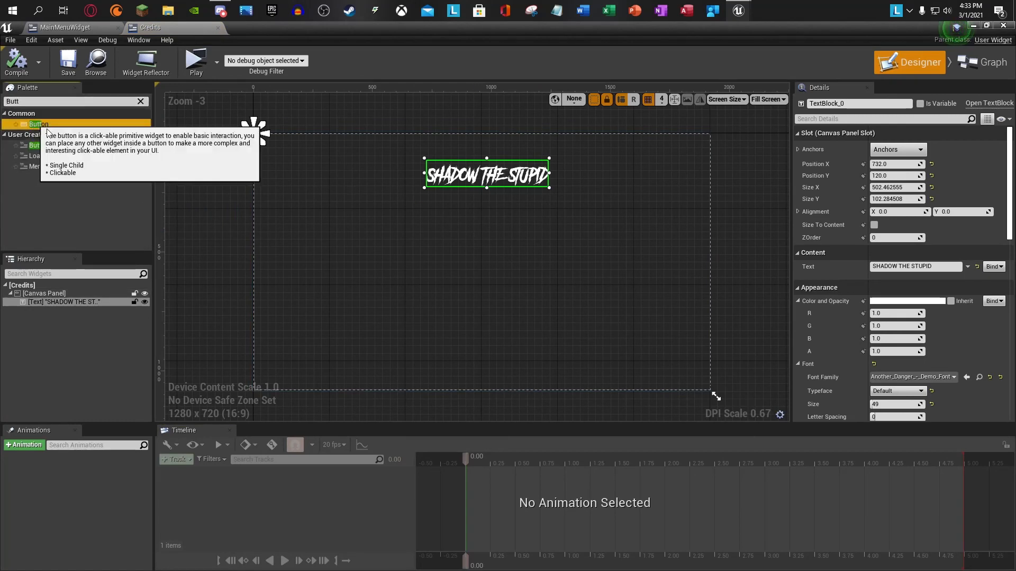
{"action": "left_click_drag", "start_coordinate": [48, 130], "coordinate": [309, 329]}
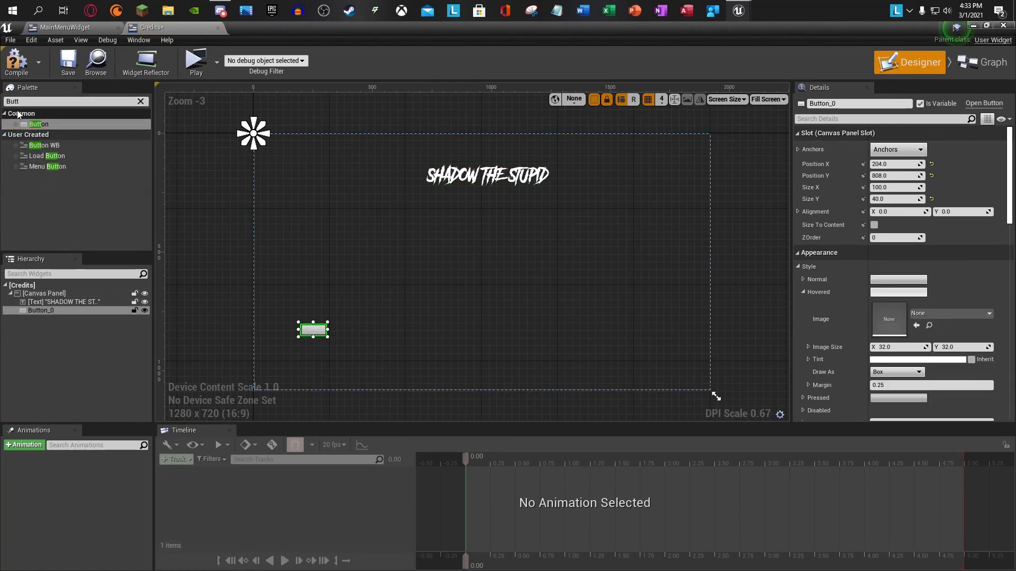
Step: Add a Text widget inside the new button and set its text to BACK
{"action": "left_click", "coordinate": [31, 102]}
{"action": "type", "text": "Text"}
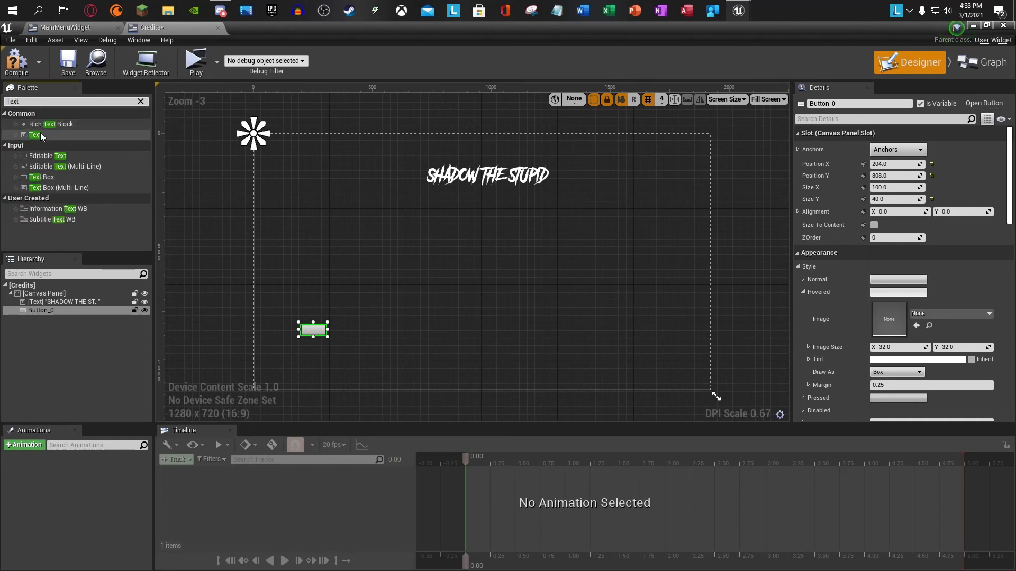
{"action": "left_click_drag", "start_coordinate": [34, 135], "coordinate": [312, 331]}
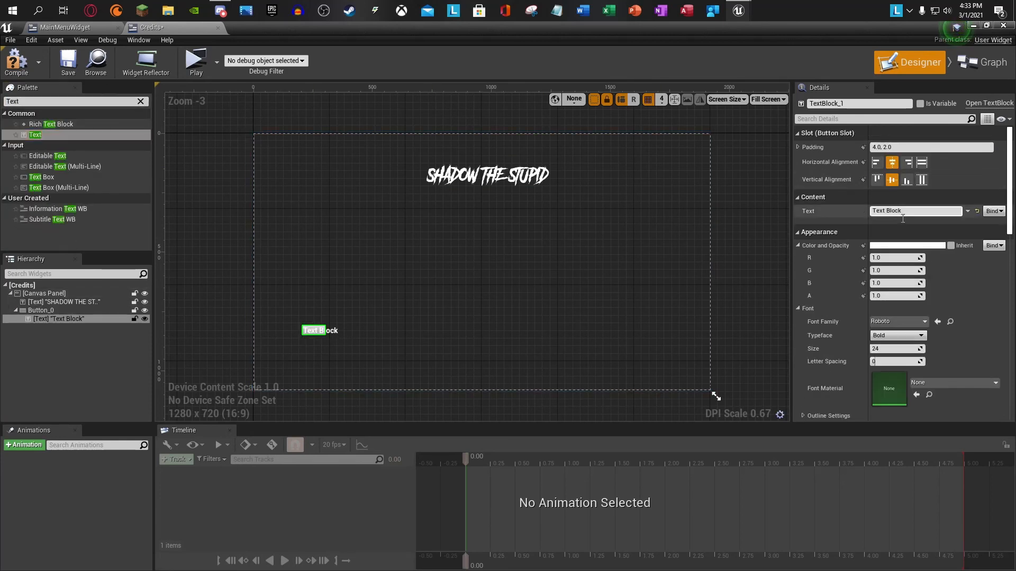
{"action": "left_click", "coordinate": [900, 214]}
{"action": "type", "text": "BACK"}
Step: Set the BACK text's font family to HorrorEngine and its size to 49
{"action": "left_click", "coordinate": [898, 321]}
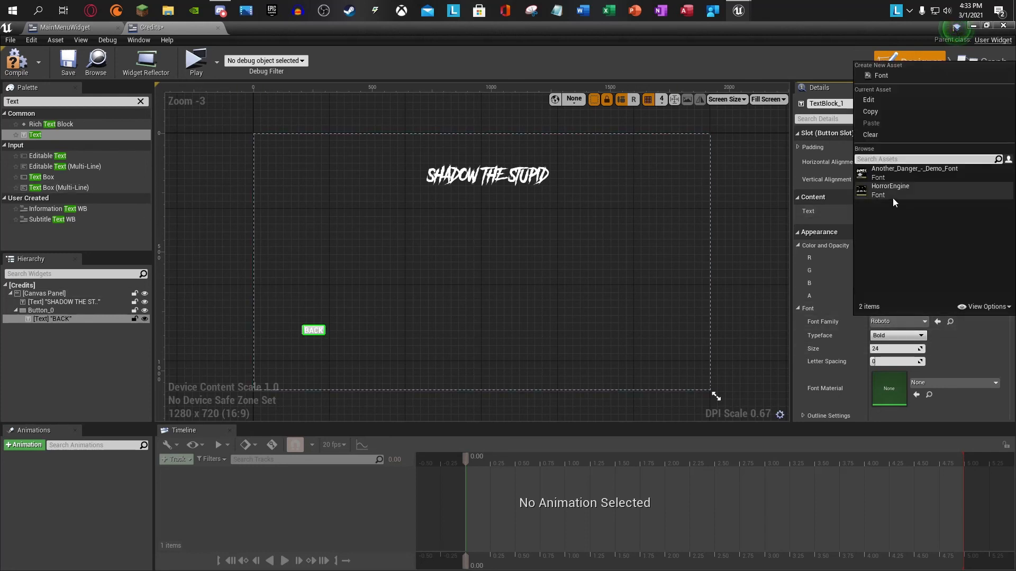
{"action": "left_click", "coordinate": [893, 198]}
{"action": "left_click", "coordinate": [886, 350]}
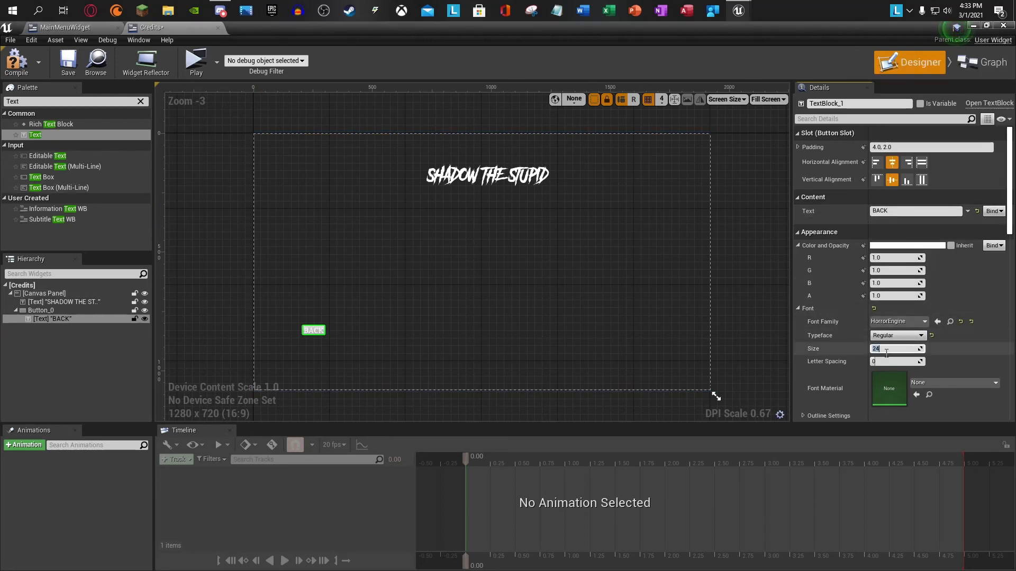
{"action": "type", "text": "48"}
{"action": "key", "text": "Return"}
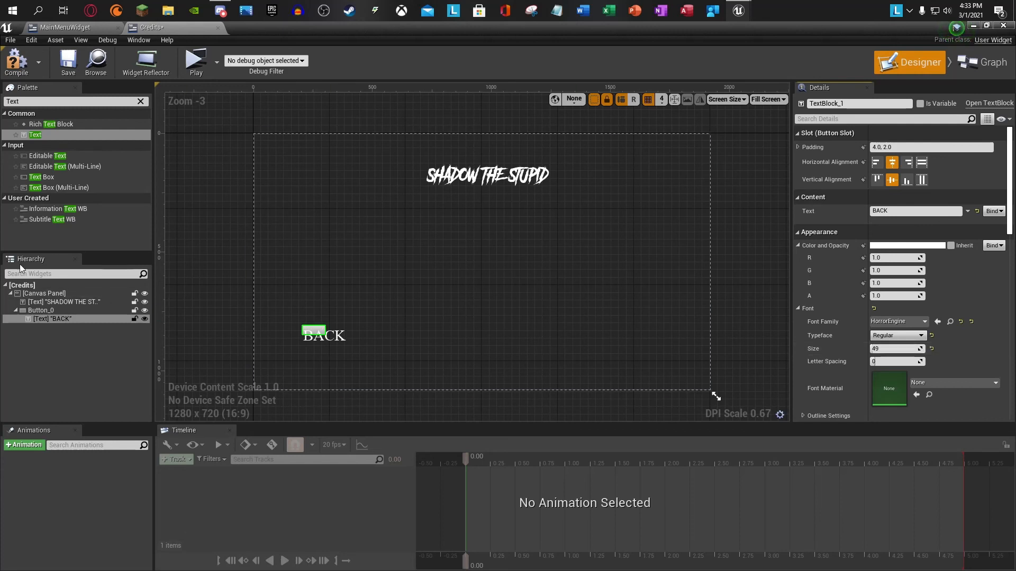
Step: Set the alpha of the BACK button's Normal style tint to 0
{"action": "left_click", "coordinate": [44, 303]}
{"action": "left_click", "coordinate": [39, 312]}
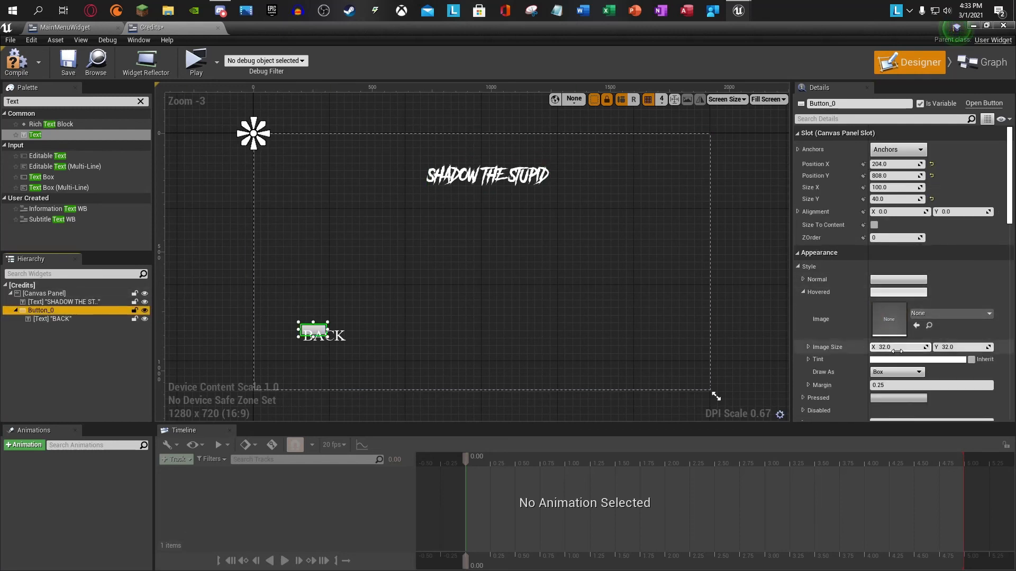
{"action": "left_click", "coordinate": [894, 292]}
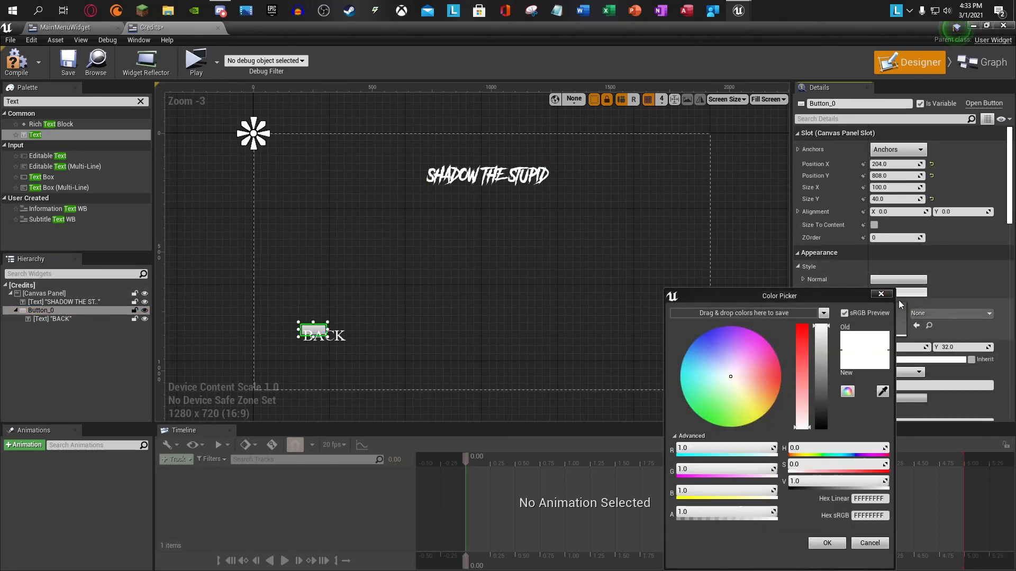
{"action": "left_click", "coordinate": [803, 279]}
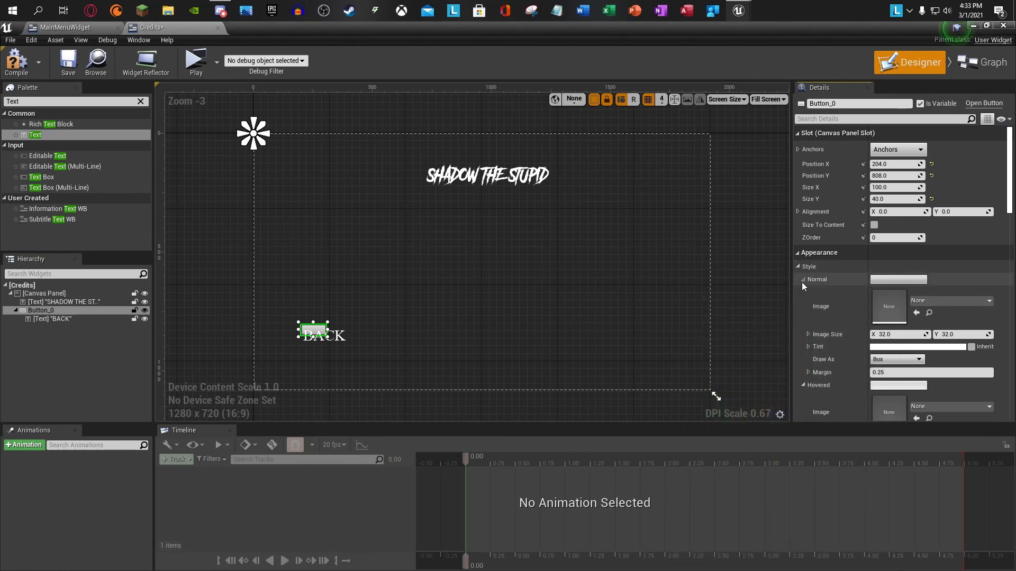
{"action": "left_click", "coordinate": [899, 347]}
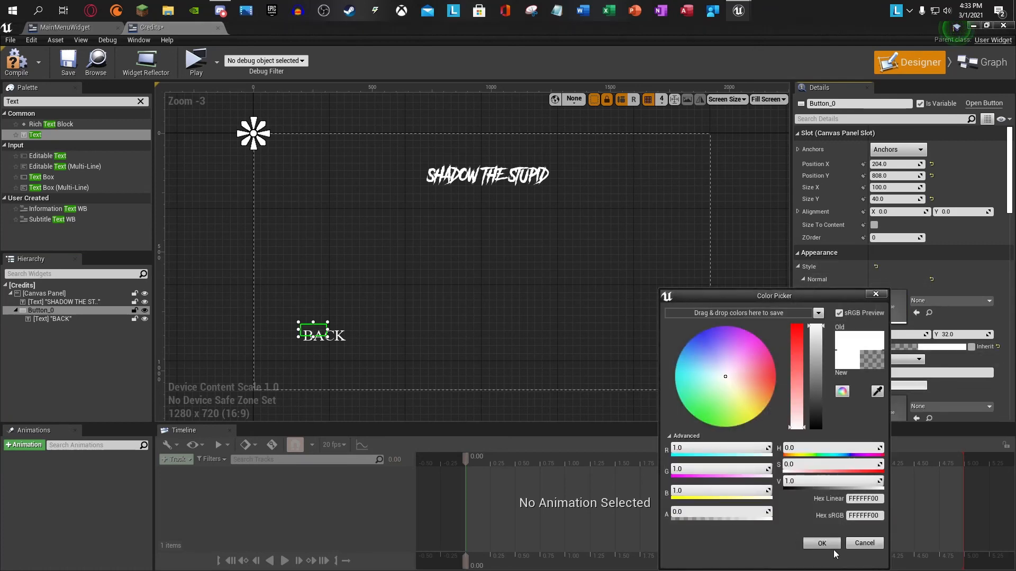
{"action": "left_click", "coordinate": [826, 545]}
Step: Set the alpha of the BACK button's Hovered style tint to 0 and enlarge the button to enclose its text
{"action": "scroll", "coordinate": [931, 264], "scroll_direction": "down", "scroll_amount": 5}
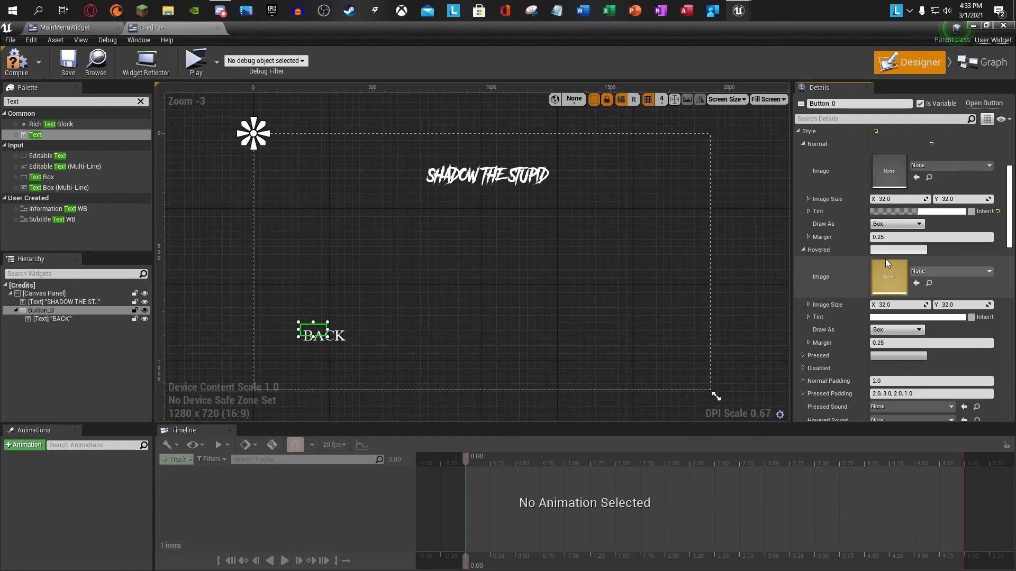
{"action": "left_click", "coordinate": [894, 317]}
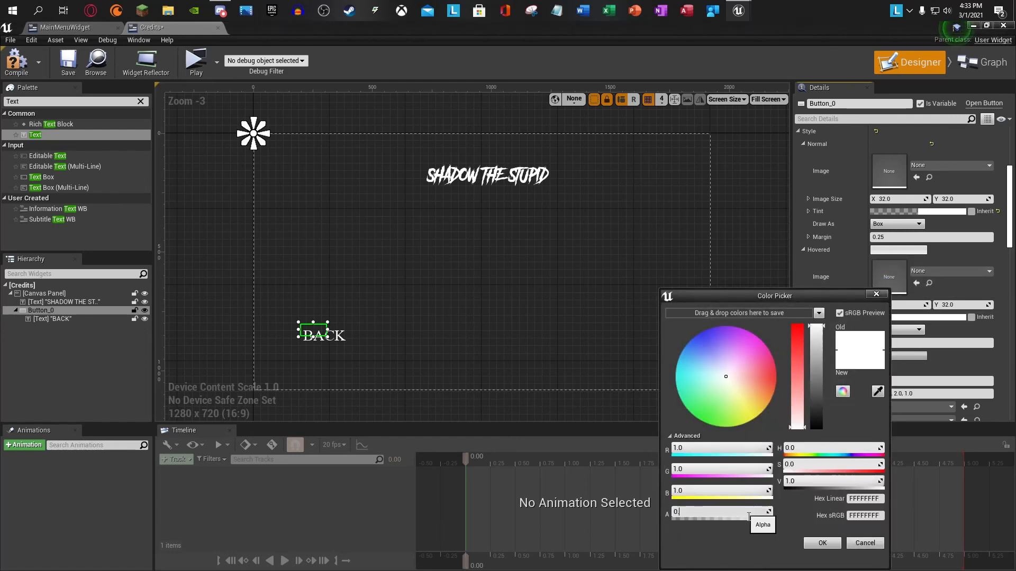
{"action": "left_click", "coordinate": [823, 545]}
{"action": "scroll", "coordinate": [900, 324], "scroll_direction": "down", "scroll_amount": 4}
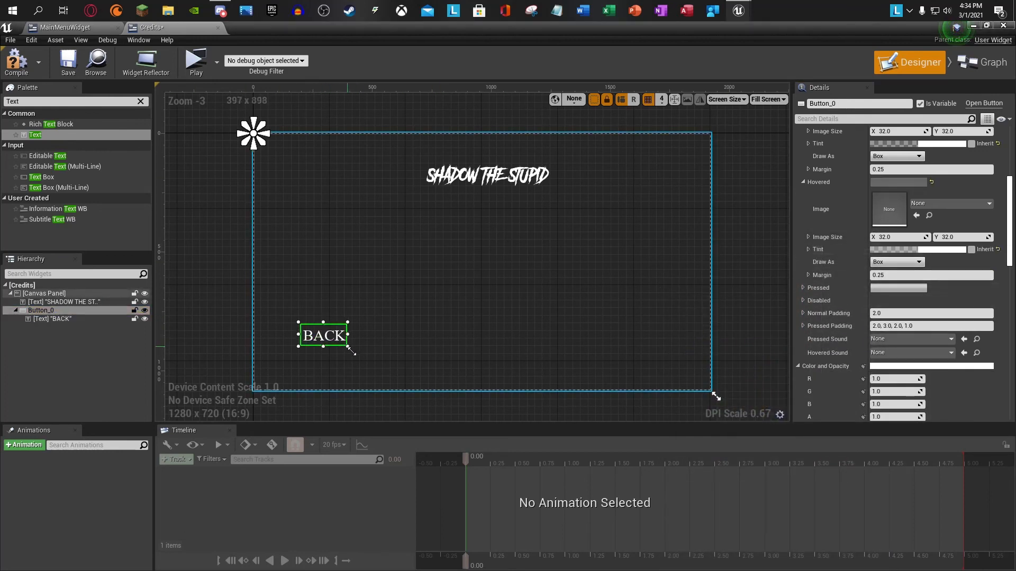
Step: Move the BACK button closer to the lower-left corner of the Credits canvas
{"action": "left_click", "coordinate": [57, 320]}
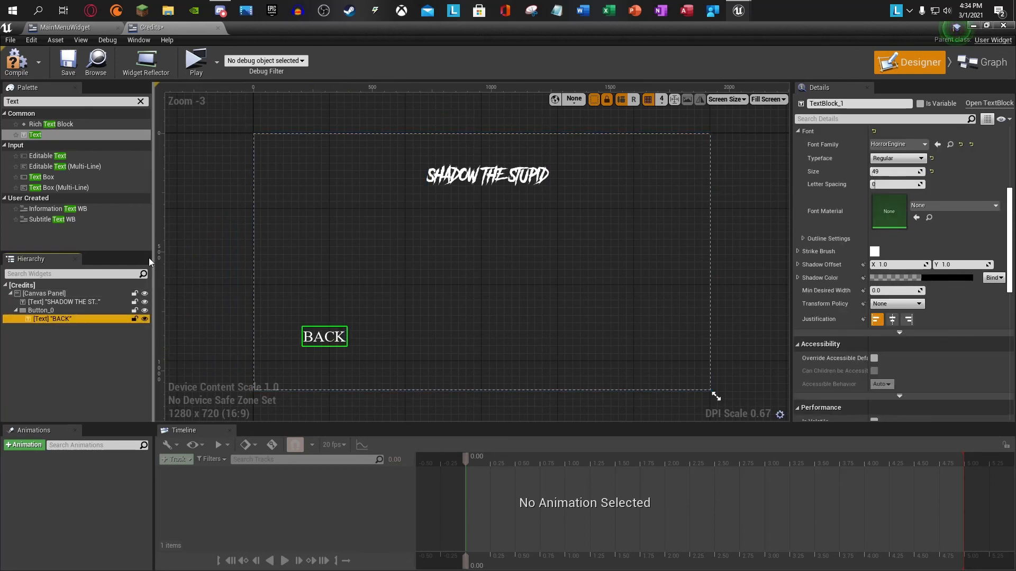
{"action": "left_click", "coordinate": [214, 255]}
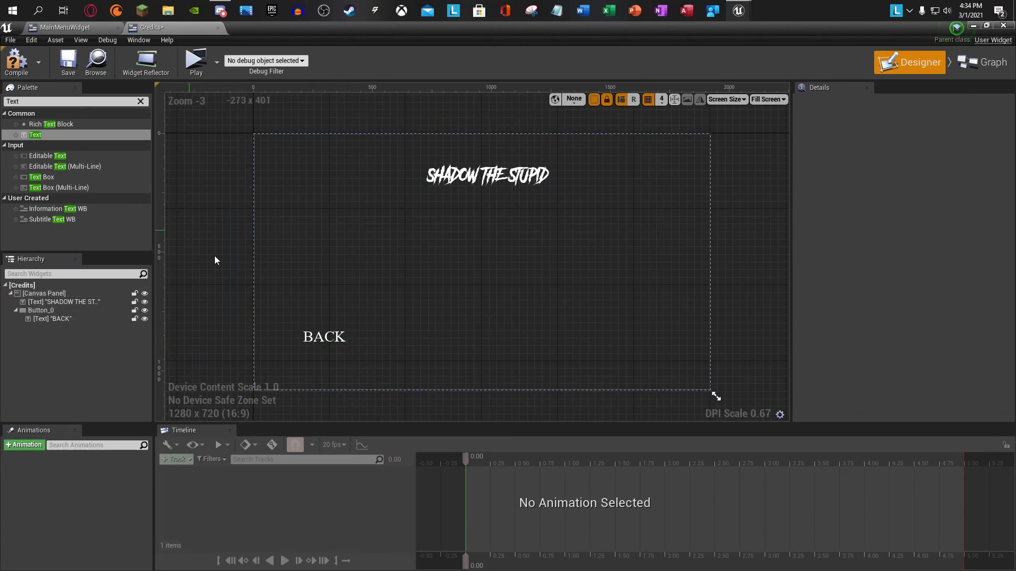
{"action": "left_click", "coordinate": [305, 333]}
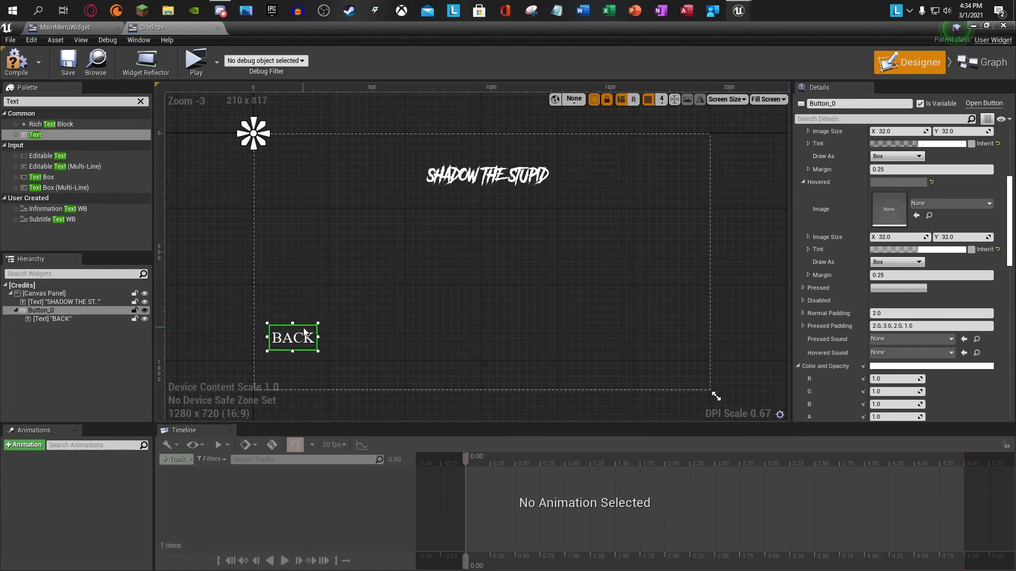
{"action": "left_click_drag", "start_coordinate": [304, 332], "coordinate": [304, 348]}
Step: Add an On Clicked event for the BACK button to the Credits event graph
{"action": "scroll", "coordinate": [971, 252], "scroll_direction": "down", "scroll_amount": 5}
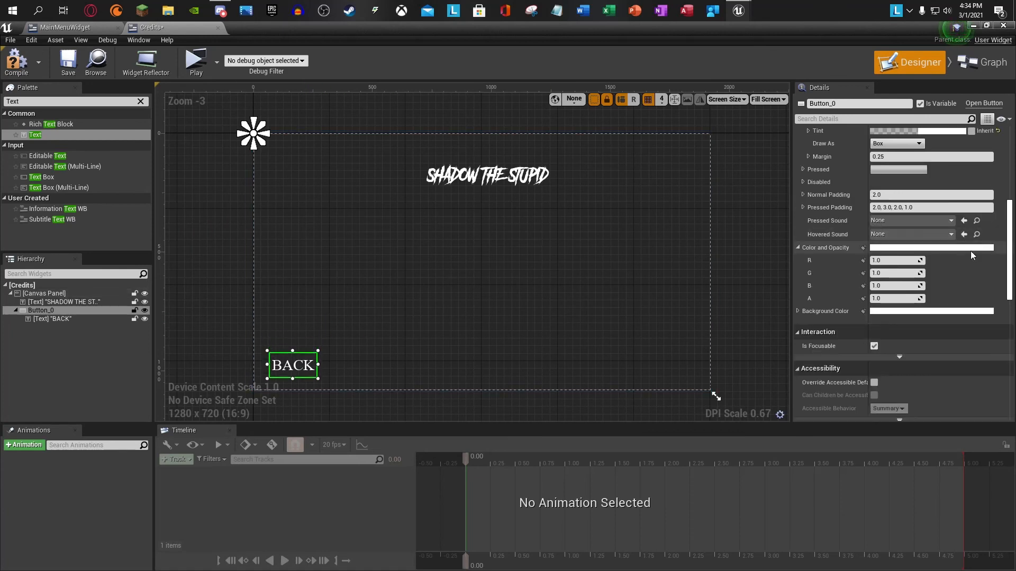
{"action": "scroll", "coordinate": [962, 306], "scroll_direction": "down", "scroll_amount": 5}
{"action": "left_click", "coordinate": [910, 355]}
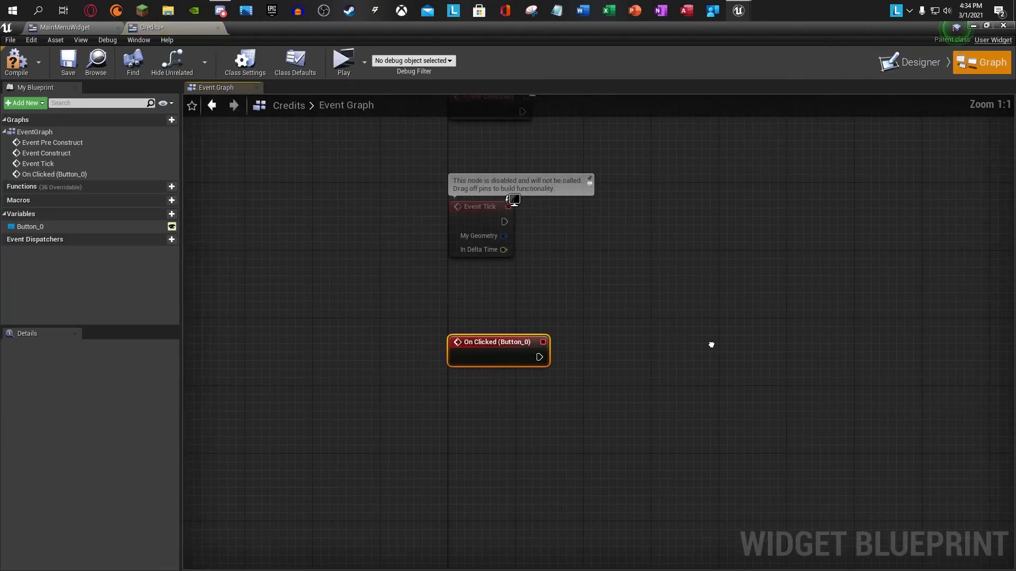
Step: Connect a Create Widget node to the On Clicked event and set its class to MainMenuWidget
{"action": "left_click_drag", "start_coordinate": [567, 357], "coordinate": [569, 364]}
{"action": "type", "text": "create w"}
{"action": "key", "text": "Return"}
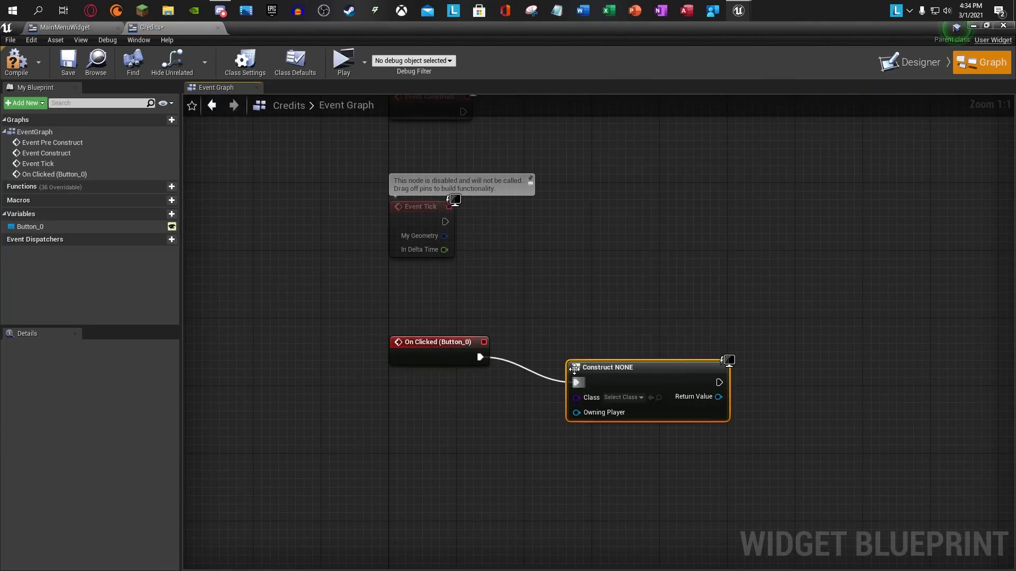
{"action": "left_click", "coordinate": [615, 373]}
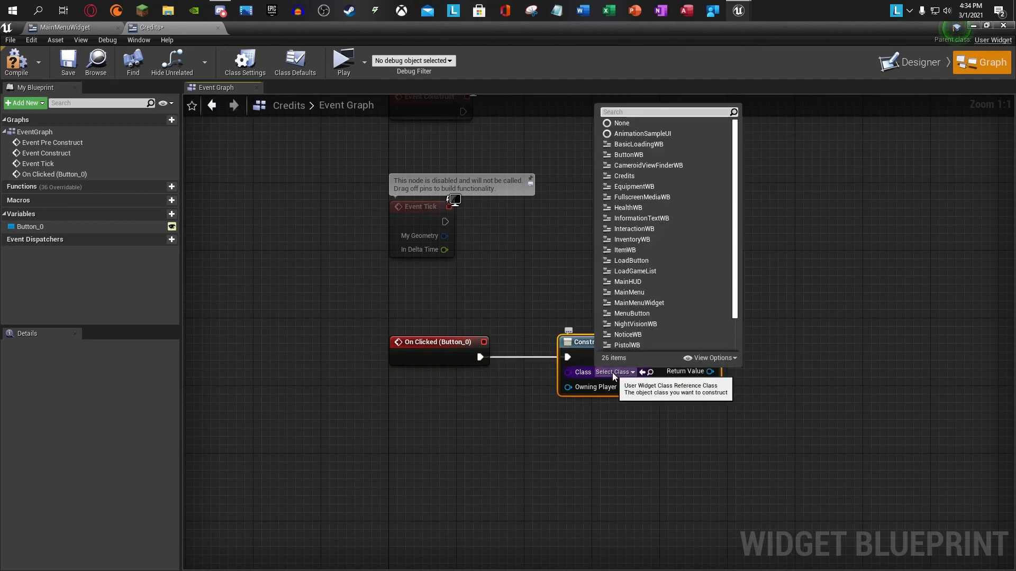
{"action": "type", "text": "Main"}
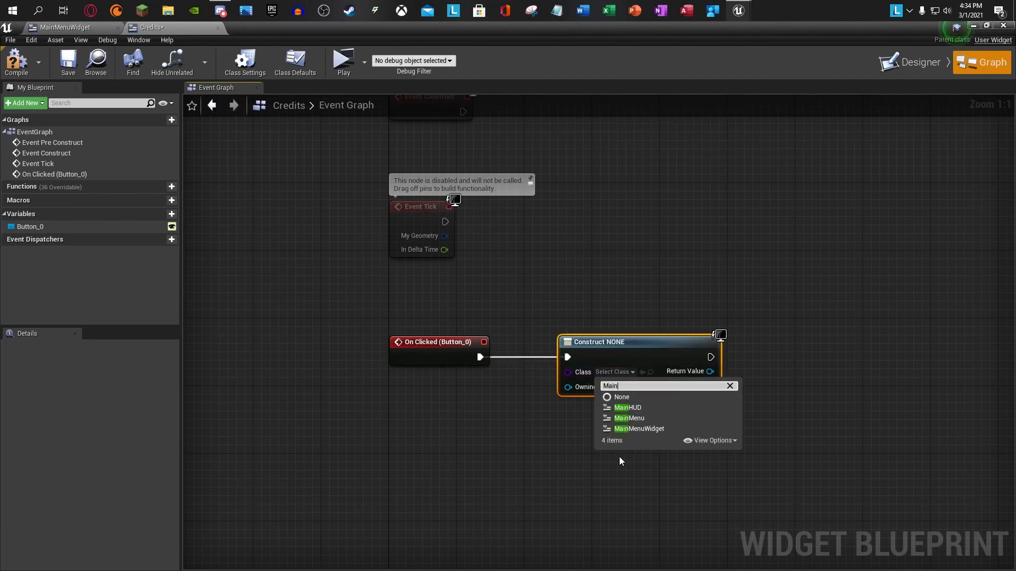
{"action": "left_click", "coordinate": [635, 429]}
Step: Add an Add to Viewport node from the created widget's Return Value and align it with the Create Widget node
{"action": "left_click_drag", "start_coordinate": [705, 372], "coordinate": [787, 373]}
{"action": "type", "text": "add to"}
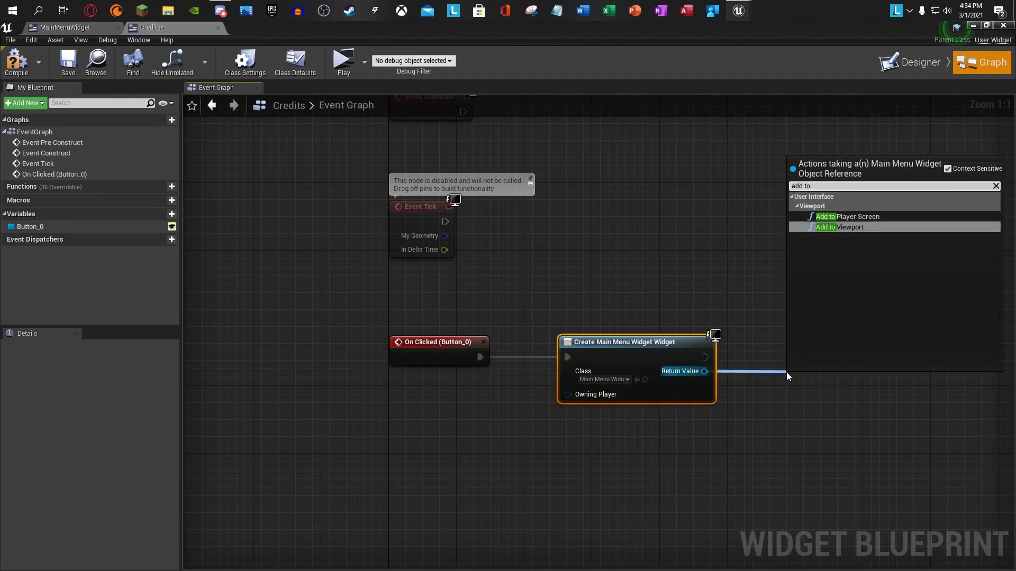
{"action": "key", "text": "Return"}
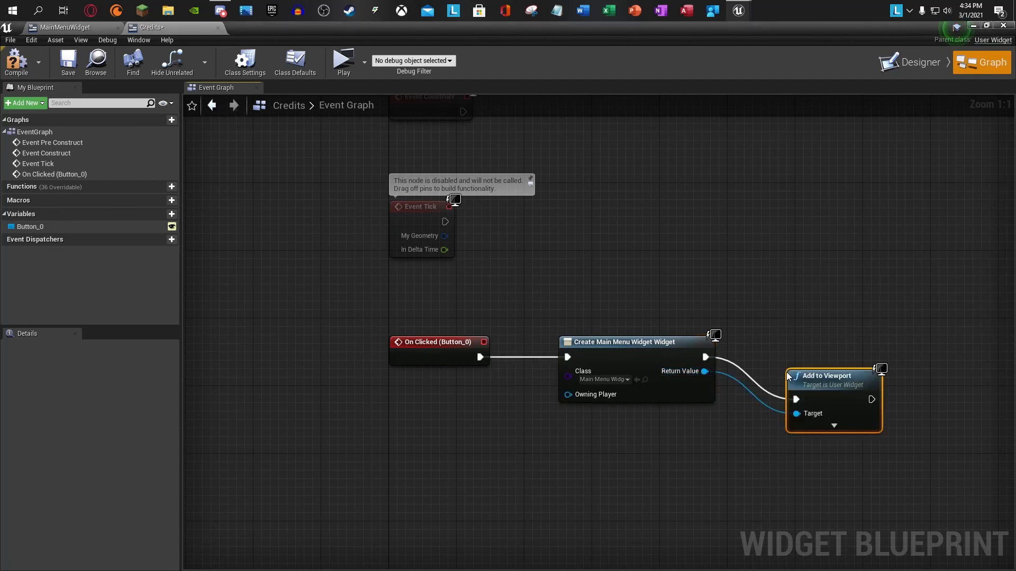
{"action": "left_click_drag", "start_coordinate": [798, 379], "coordinate": [799, 337]}
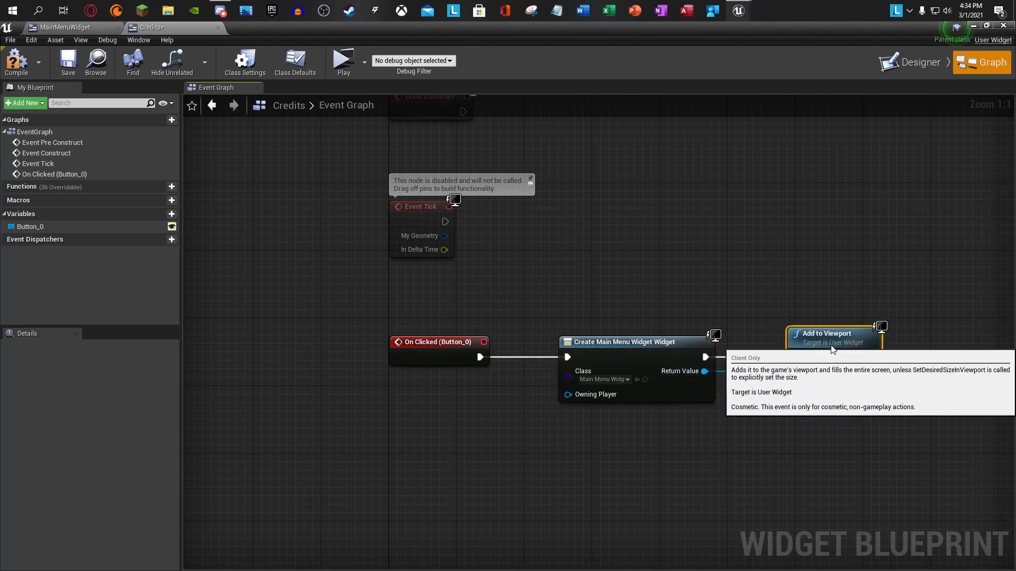
{"action": "left_click", "coordinate": [603, 380]}
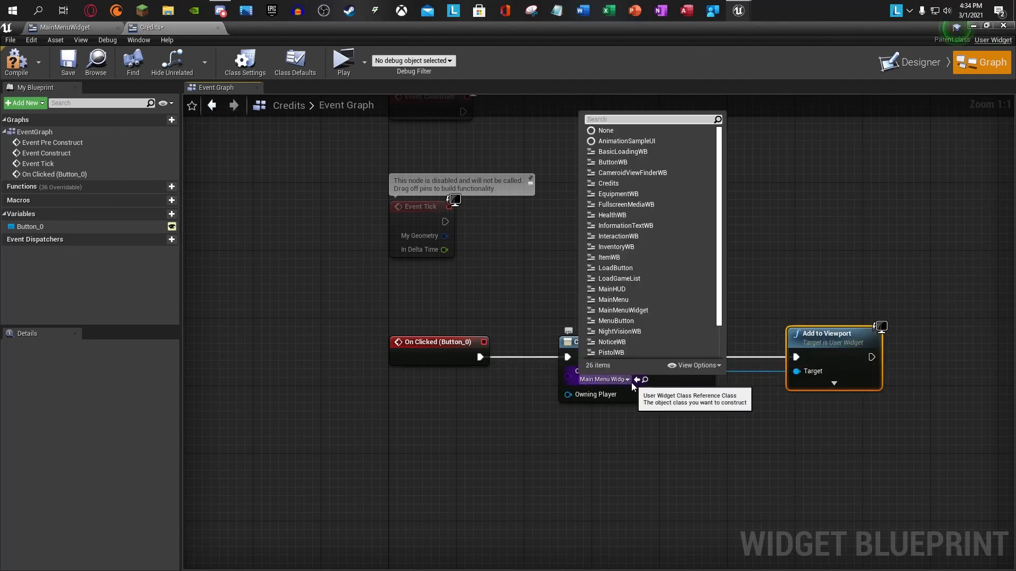
{"action": "type", "text": "Mai"}
{"action": "left_click", "coordinate": [876, 451]}
Step: Add a Remove from Parent node after Add to Viewport, then compile or save the Credits widget
{"action": "right_click_drag", "start_coordinate": [881, 453], "coordinate": [687, 442]}
{"action": "left_click_drag", "start_coordinate": [731, 346], "coordinate": [735, 350]}
{"action": "type", "text": "re"}
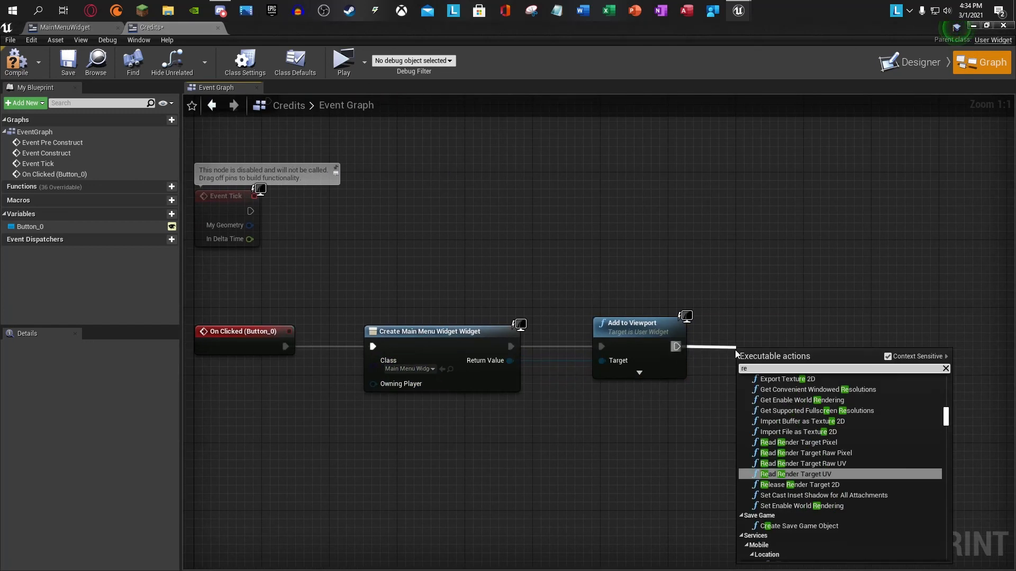
{"action": "type", "text": "move from"}
{"action": "key", "text": "Return"}
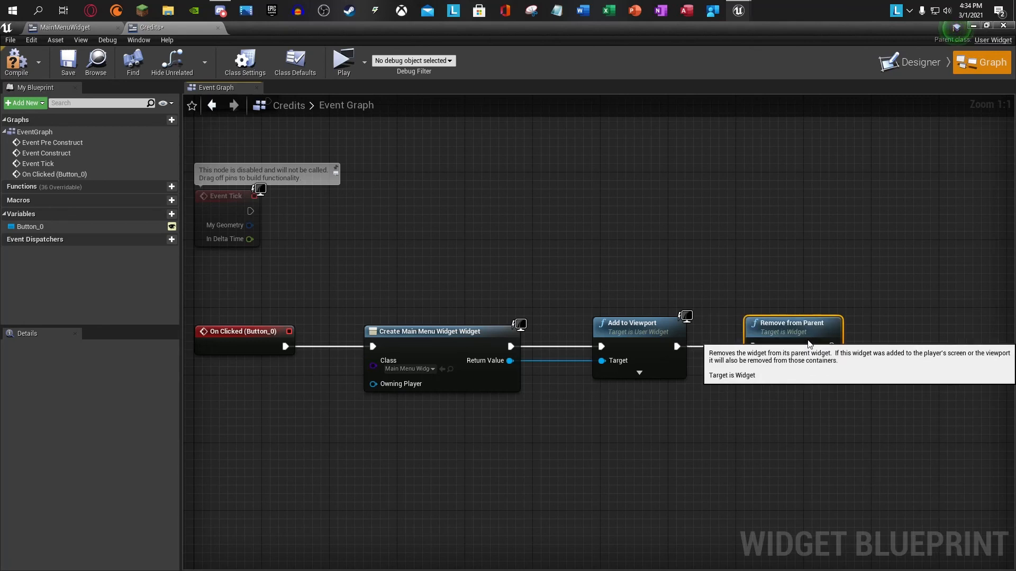
{"action": "left_click", "coordinate": [61, 59]}
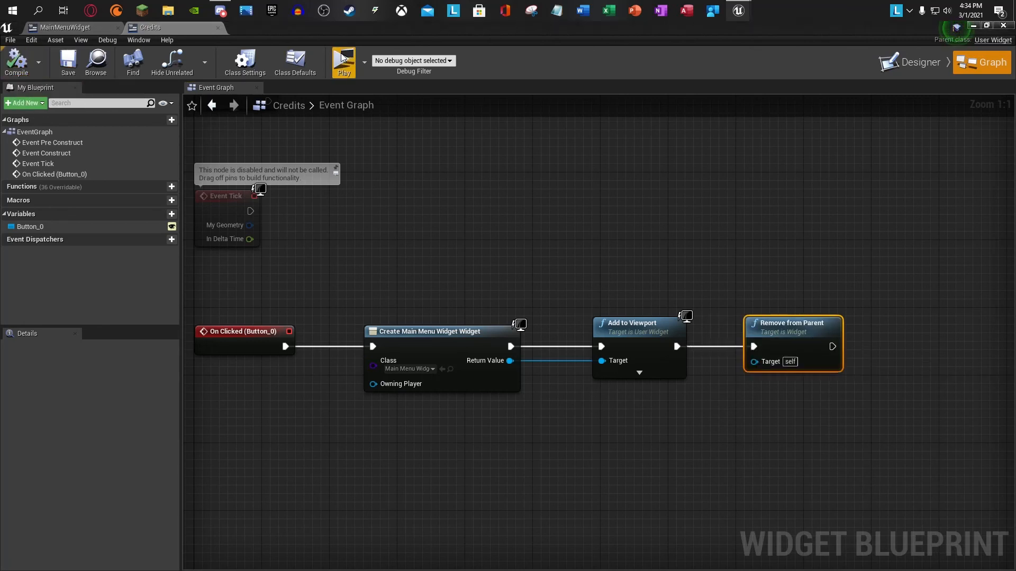
Step: Run the game preview and test switching between the menu and Credits screens, then start the game with PLAY GAME
{"action": "left_click", "coordinate": [344, 60]}
{"action": "left_click", "coordinate": [765, 433]}
{"action": "left_click", "coordinate": [231, 442]}
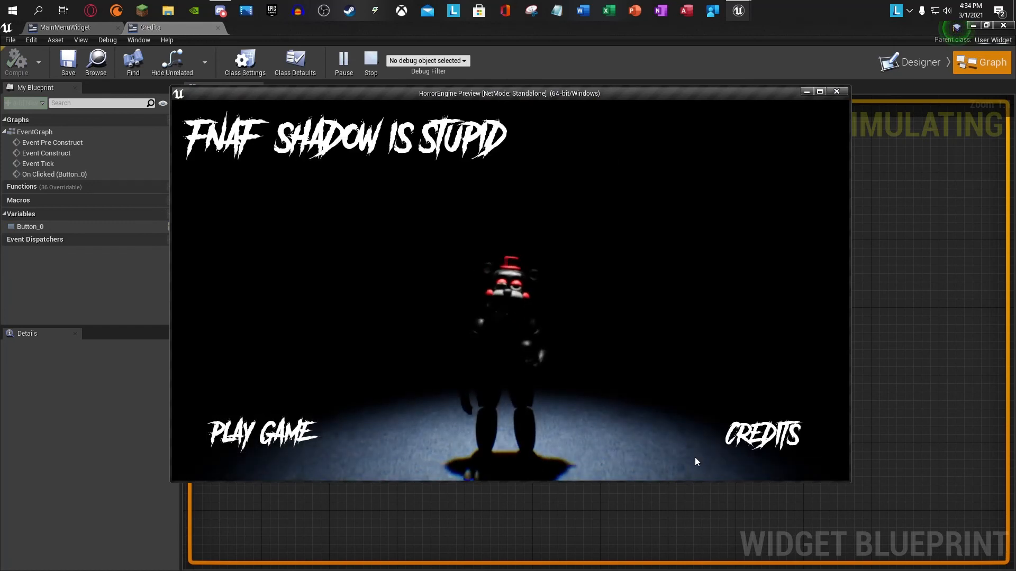
{"action": "left_click", "coordinate": [752, 439]}
{"action": "left_click", "coordinate": [238, 444]}
{"action": "left_click", "coordinate": [273, 436]}
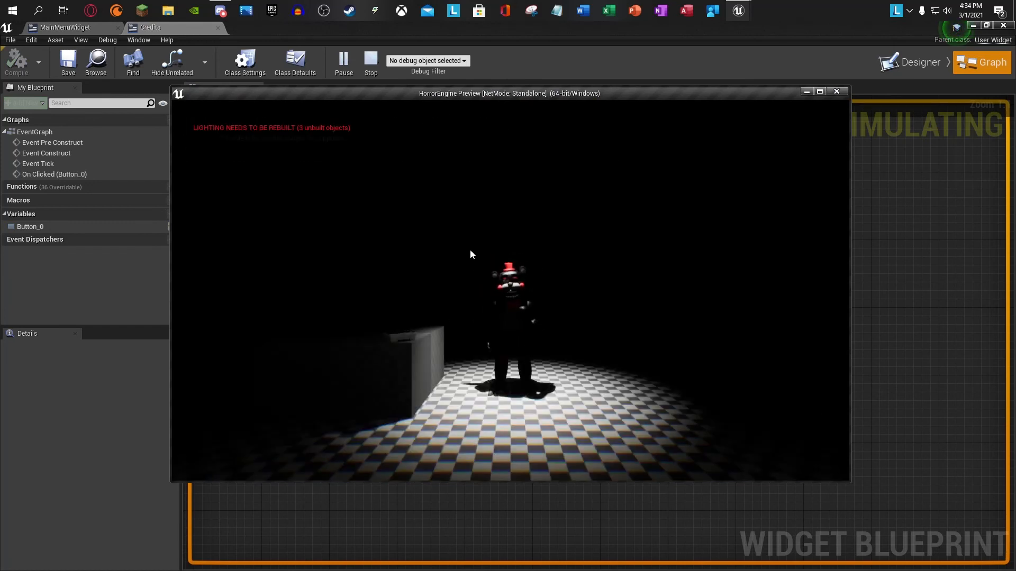